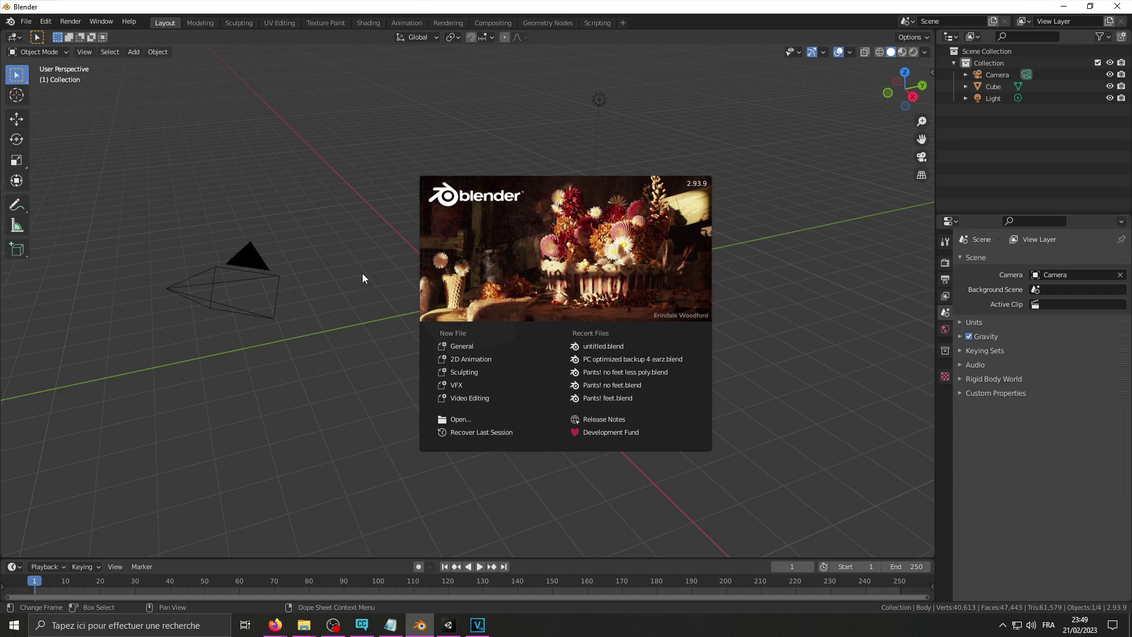
Step: Dismiss the startup splash and delete the default camera, cube and light from the scene
{"action": "left_click", "coordinate": [361, 274]}
{"action": "key", "text": "a"}
{"action": "key", "text": "Delete"}
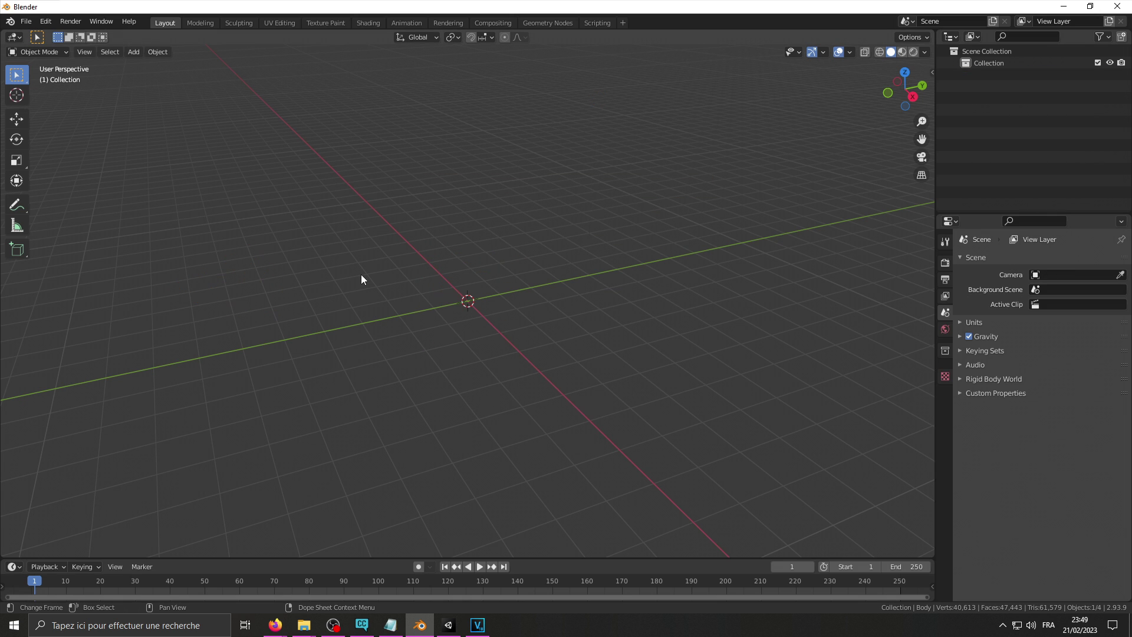
Step: Import the FBX file MyAvatar.fbx from the Eyetracking tutorial folder into the empty scene
{"action": "left_click", "coordinate": [29, 21]}
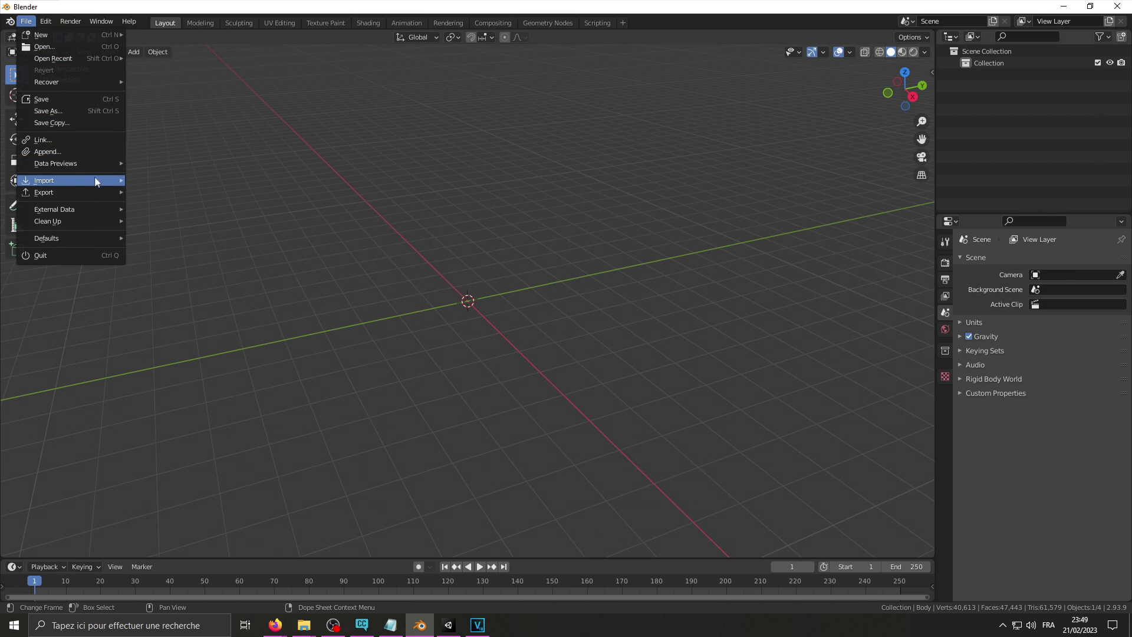
{"action": "mouse_move", "coordinate": [71, 180]}
{"action": "left_click", "coordinate": [170, 263]}
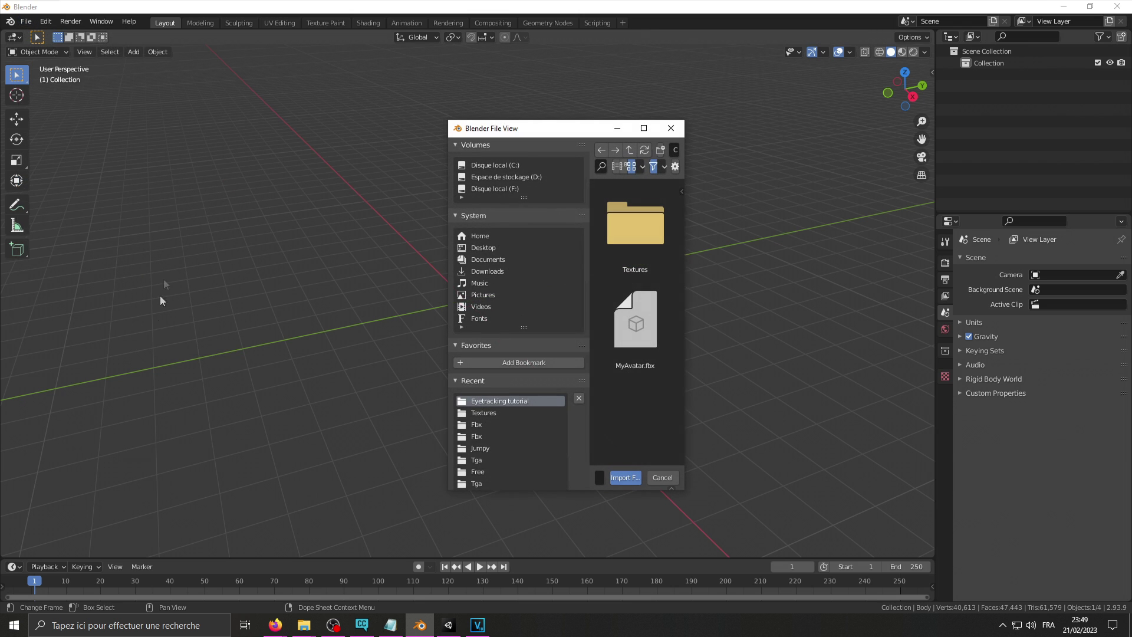
{"action": "left_click", "coordinate": [671, 348]}
{"action": "left_click", "coordinate": [626, 477]}
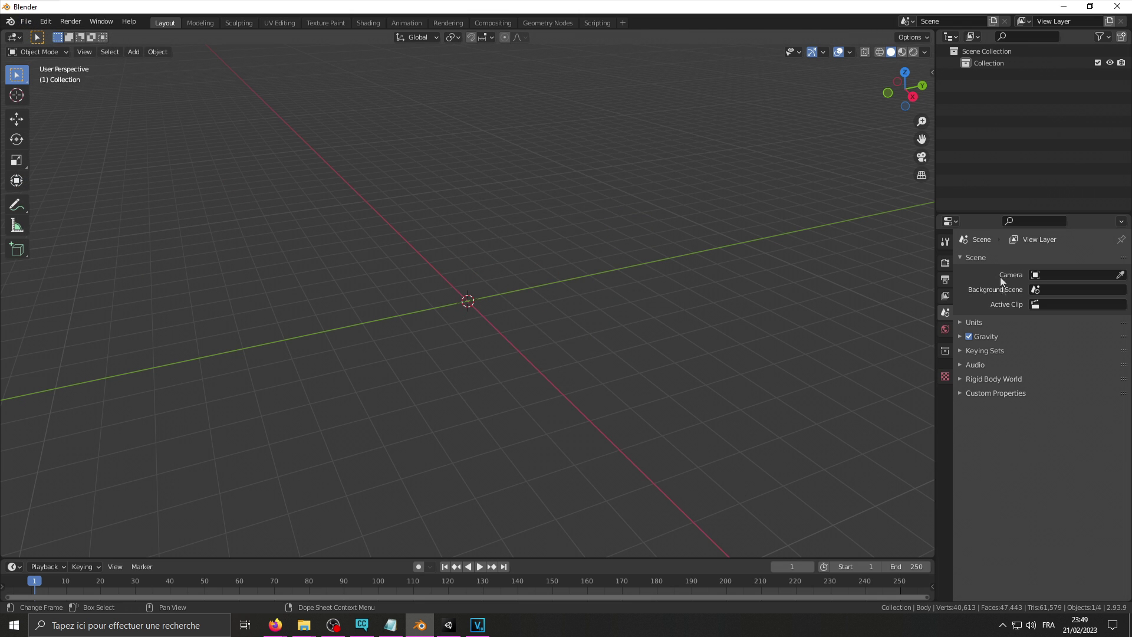
Step: Frame the imported avatar's upper body and display it with Material Preview shading
{"action": "middle_click_drag", "start_coordinate": [480, 300], "coordinate": [531, 282]}
{"action": "scroll", "coordinate": [530, 277], "scroll_direction": "up", "scroll_amount": 3}
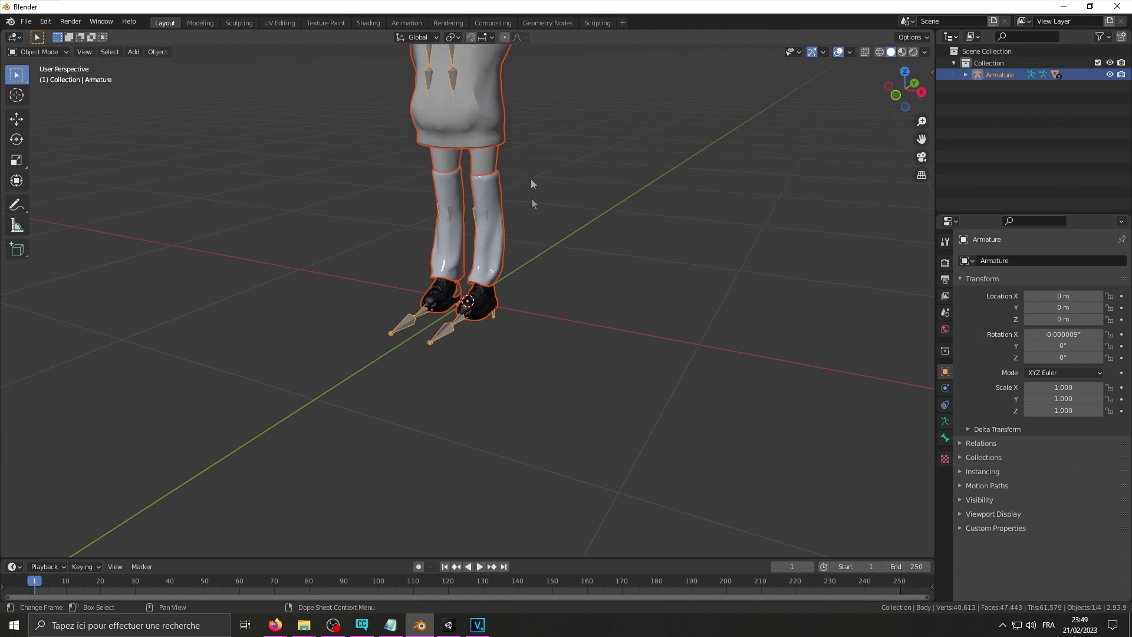
{"action": "middle_click_drag", "start_coordinate": [533, 171], "coordinate": [521, 321], "text": "shift"}
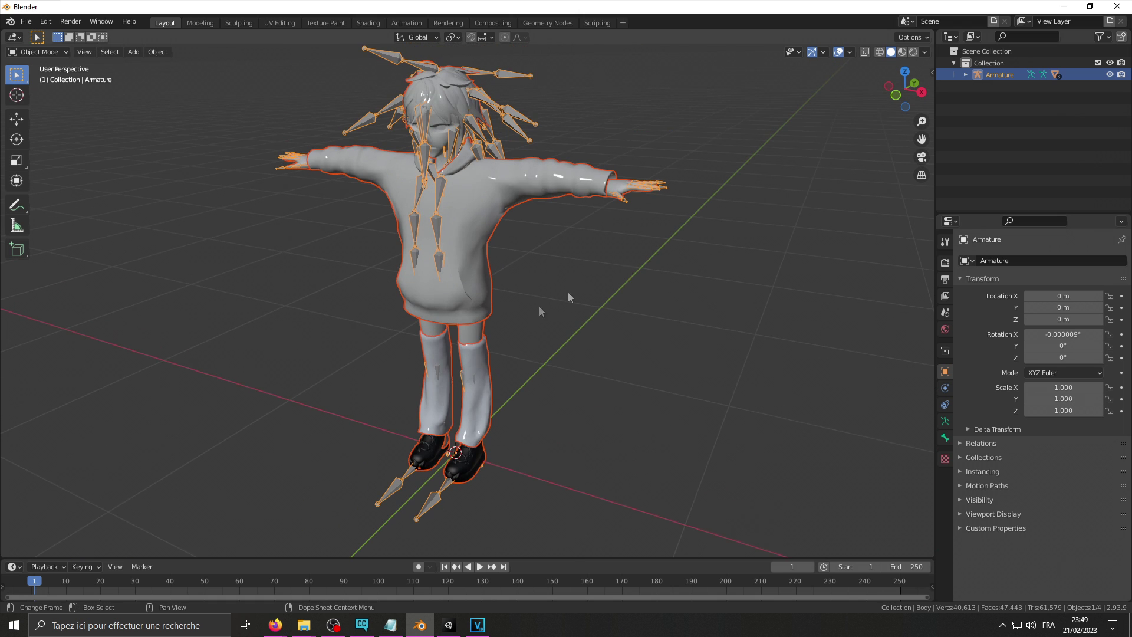
{"action": "left_click", "coordinate": [902, 52]}
{"action": "middle_click_drag", "start_coordinate": [720, 136], "coordinate": [526, 271]}
{"action": "scroll", "coordinate": [595, 197], "scroll_direction": "up", "scroll_amount": 4}
{"action": "scroll", "coordinate": [526, 271], "scroll_direction": "up", "scroll_amount": 2}
{"action": "middle_click_drag", "start_coordinate": [489, 231], "coordinate": [494, 266]}
Step: Set the blend mode of the Body mesh's hair.001 material to Opaque
{"action": "left_click", "coordinate": [965, 75]}
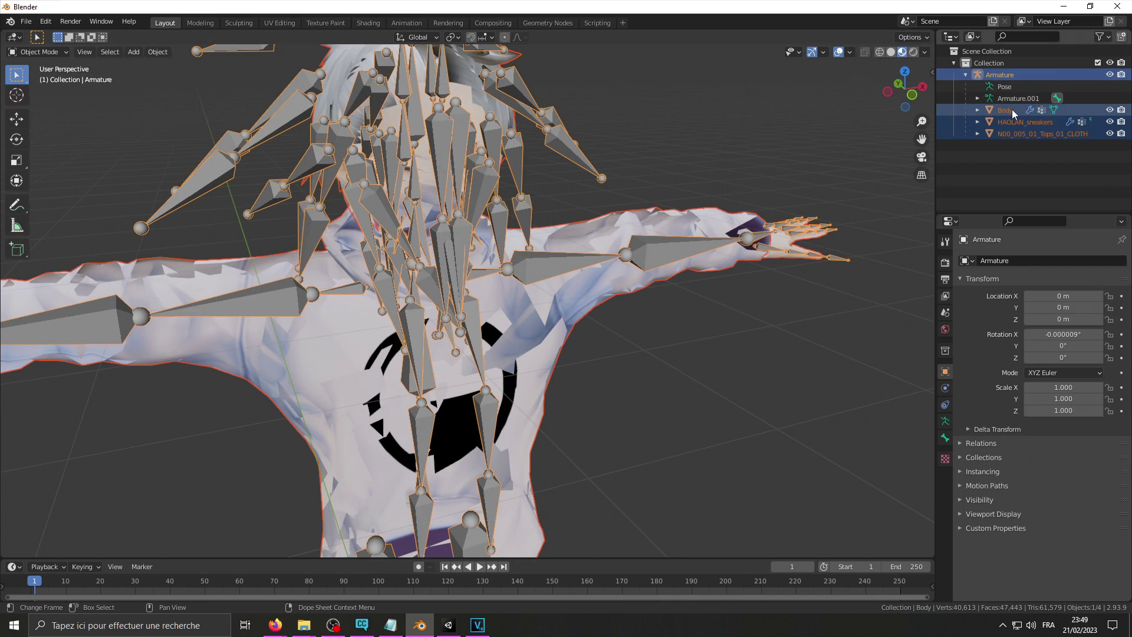
{"action": "left_click", "coordinate": [1013, 112]}
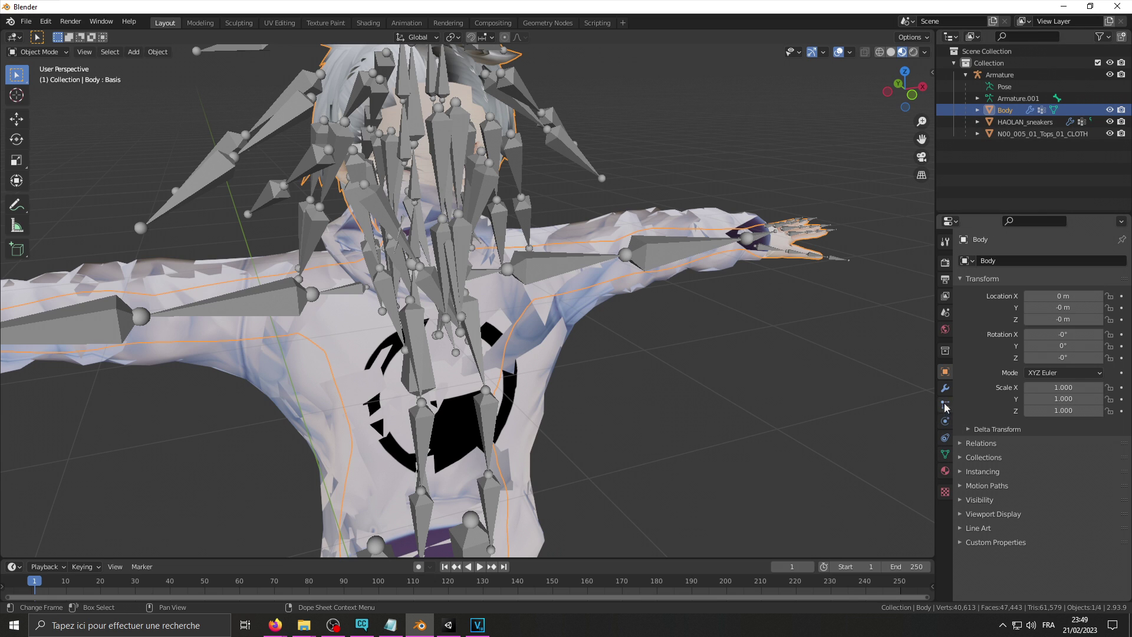
{"action": "left_click", "coordinate": [947, 472]}
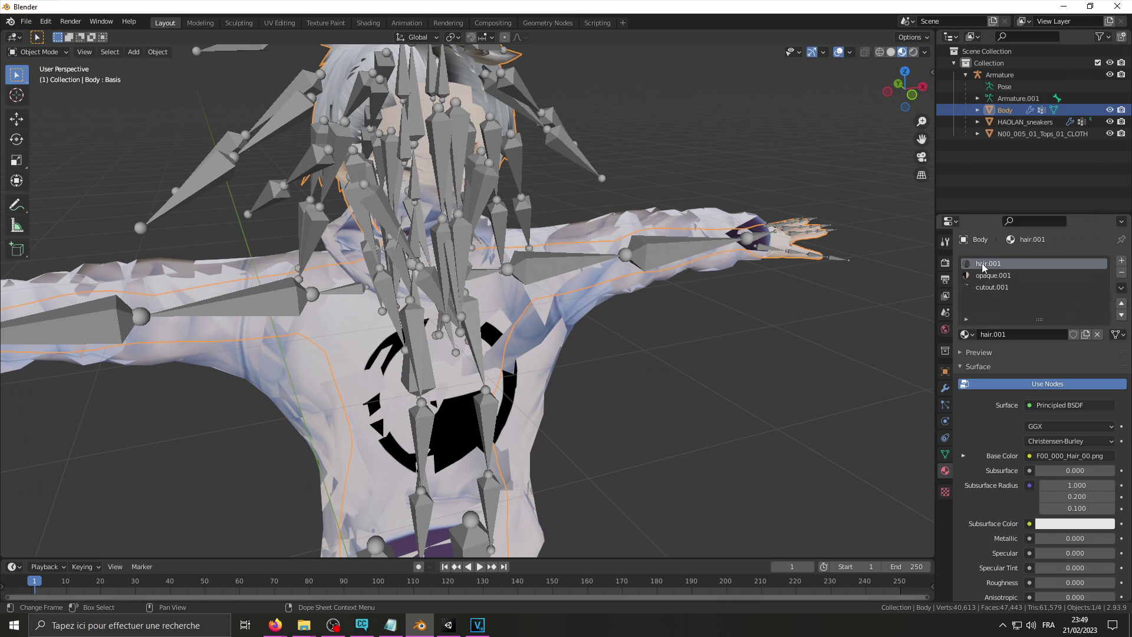
{"action": "left_click", "coordinate": [961, 368]}
{"action": "left_click", "coordinate": [1065, 428]}
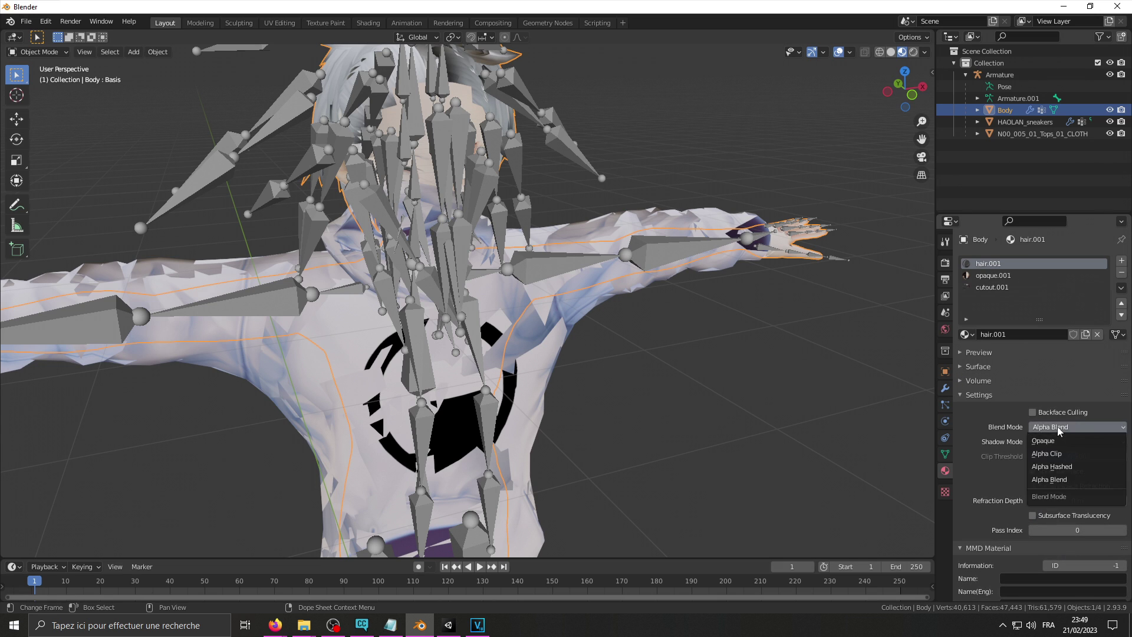
{"action": "left_click", "coordinate": [1050, 446]}
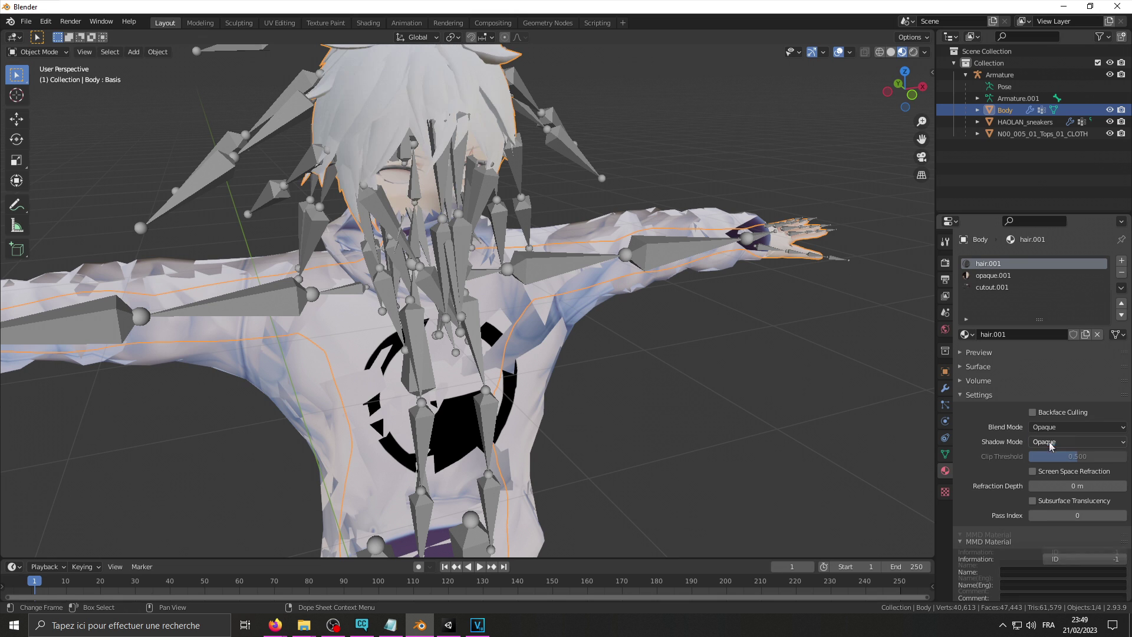
Step: Set the blend mode of the Body's opaque.001 material to Opaque and that of cutout.001 to Alpha Clip
{"action": "left_click", "coordinate": [998, 276]}
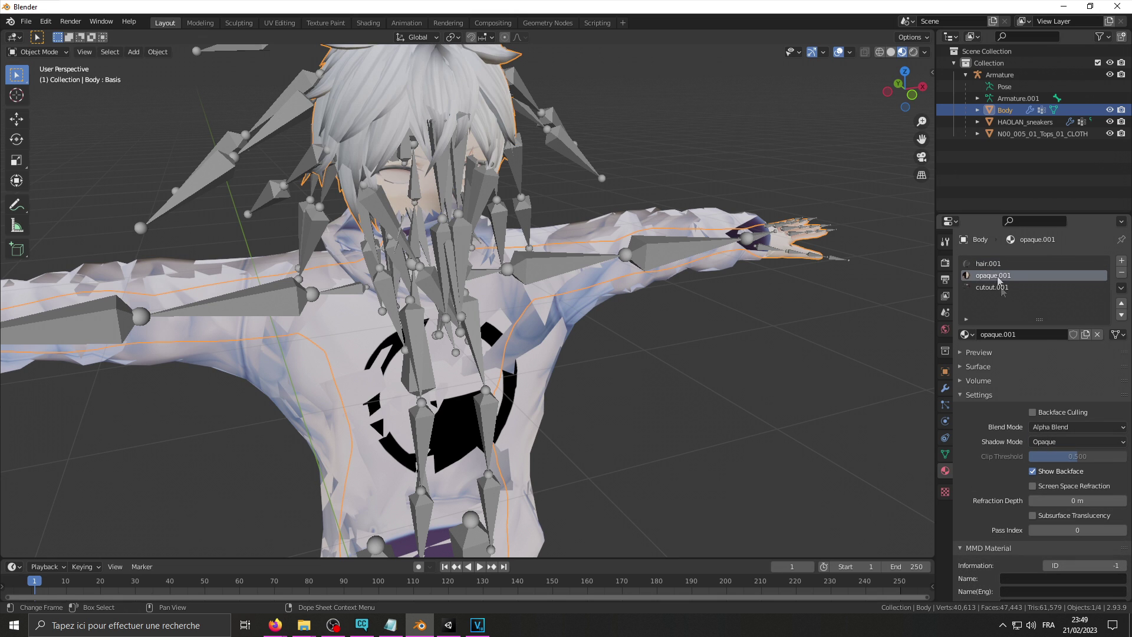
{"action": "left_click", "coordinate": [1049, 427]}
{"action": "left_click", "coordinate": [1054, 445]}
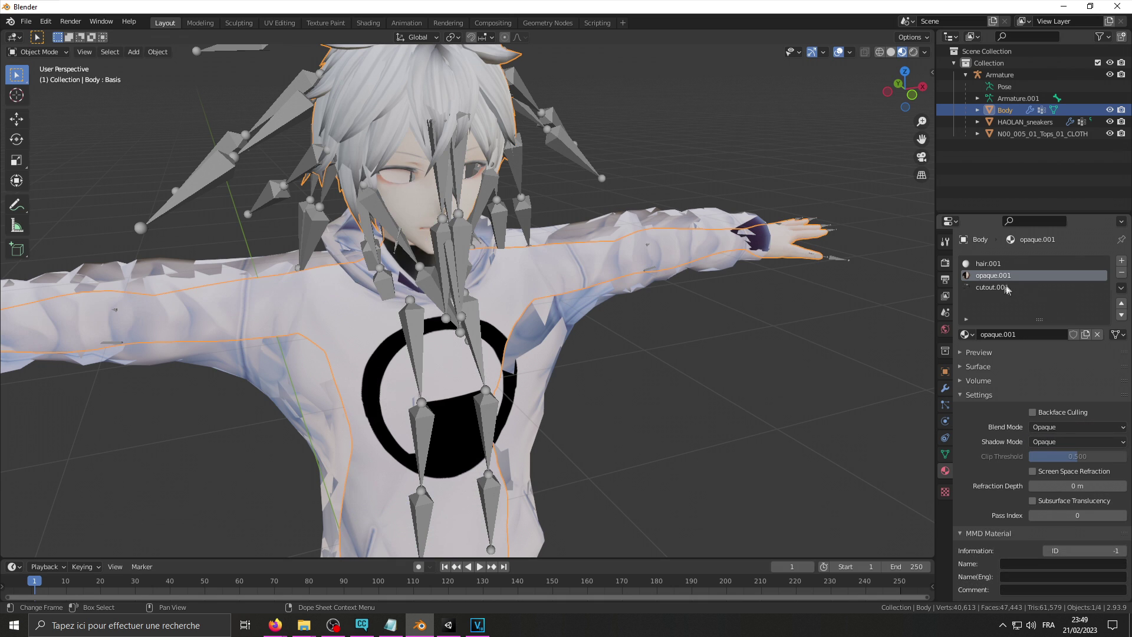
{"action": "left_click", "coordinate": [992, 287]}
{"action": "left_click", "coordinate": [1049, 427]}
{"action": "left_click", "coordinate": [1048, 454]}
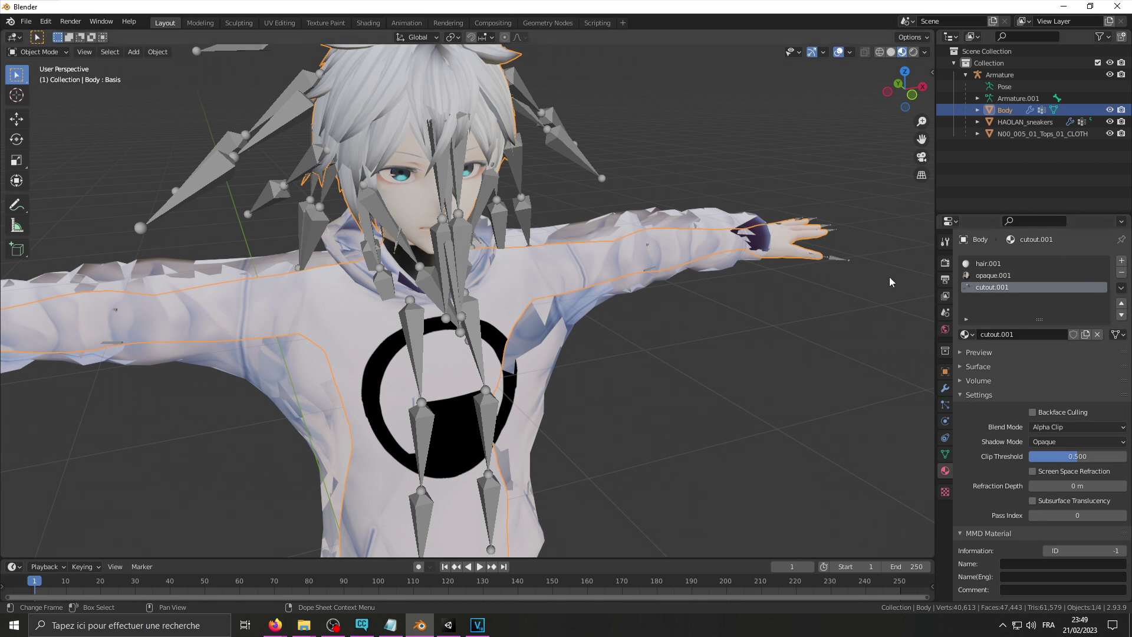
Step: Put the avatar's armature into Pose Mode and get a close view of the face
{"action": "left_click", "coordinate": [997, 87]}
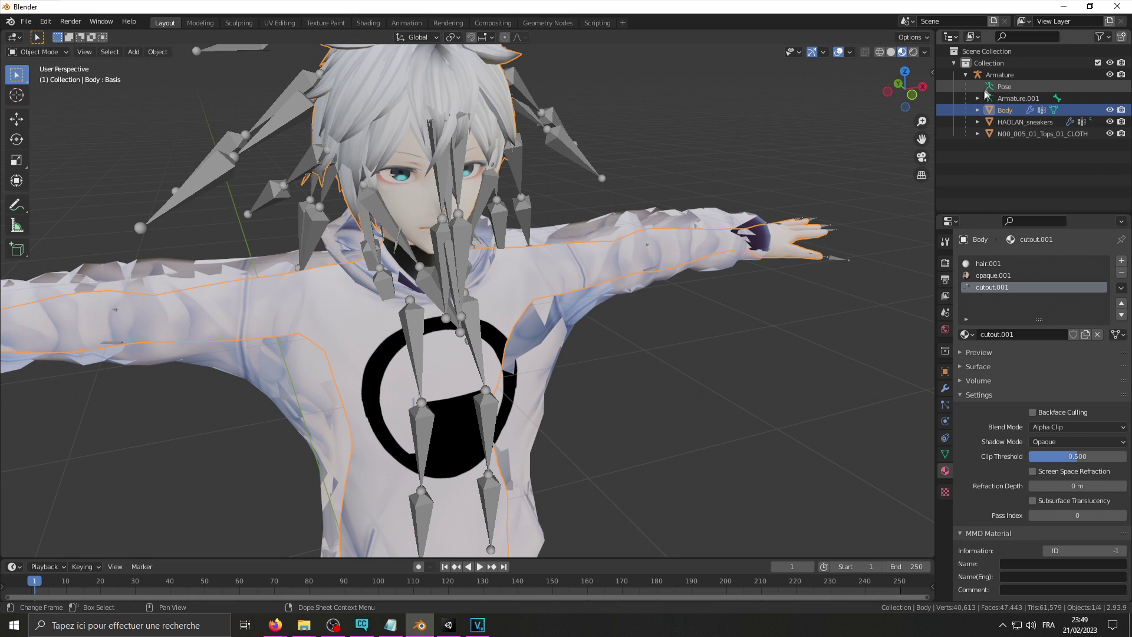
{"action": "left_click", "coordinate": [39, 52]}
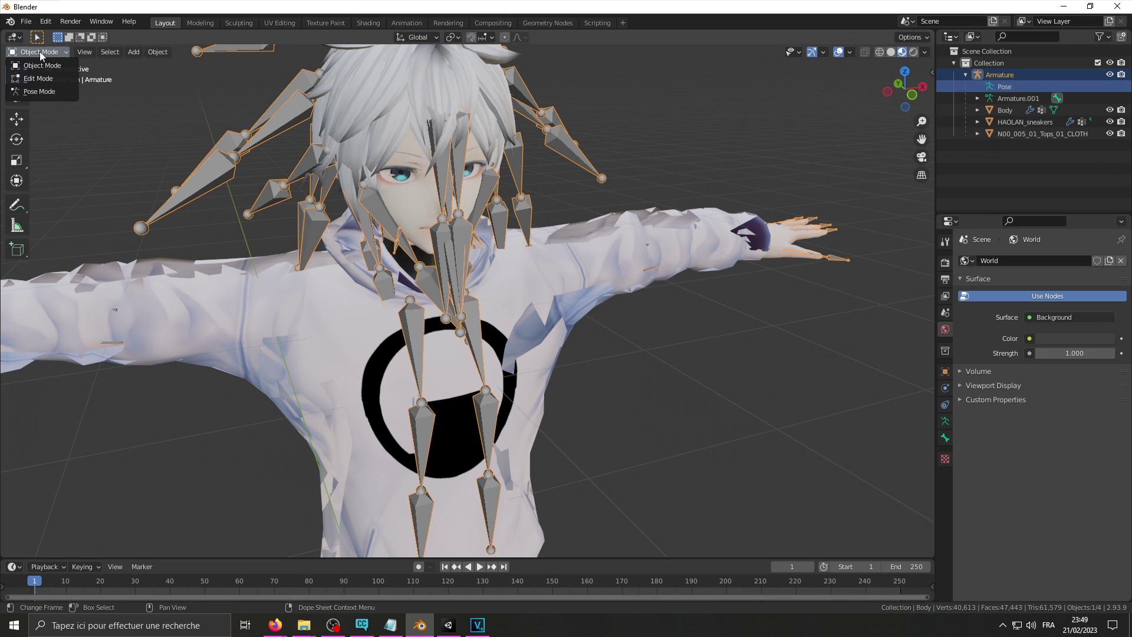
{"action": "left_click", "coordinate": [36, 91]}
{"action": "scroll", "coordinate": [494, 229], "scroll_direction": "up", "scroll_amount": 3}
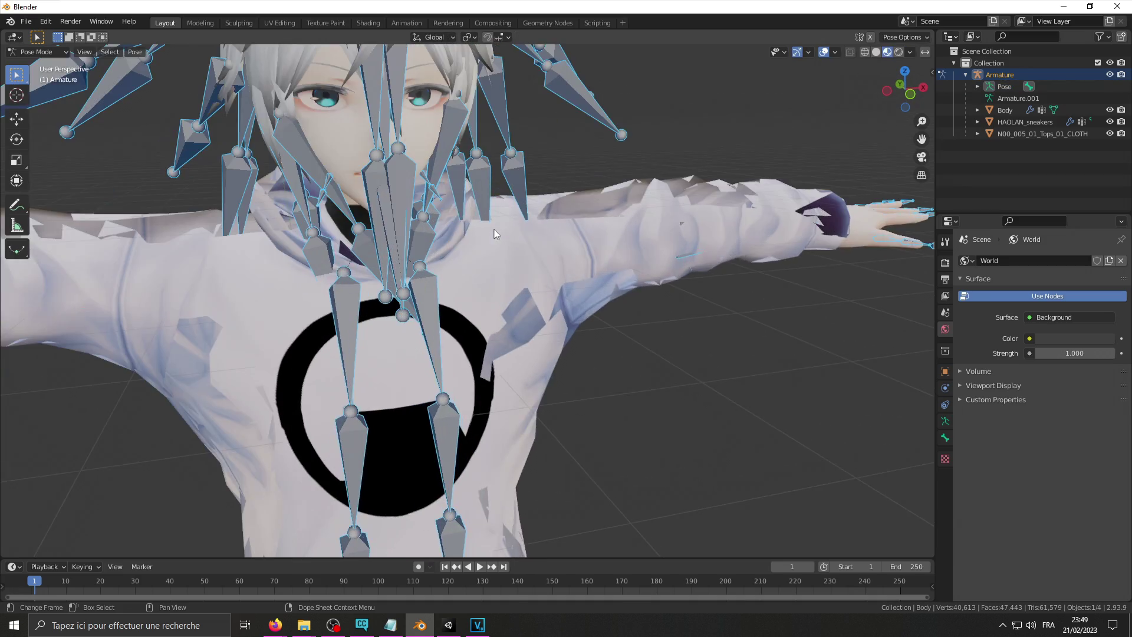
{"action": "scroll", "coordinate": [476, 303], "scroll_direction": "up", "scroll_amount": 2}
{"action": "scroll", "coordinate": [476, 303], "scroll_direction": "up", "scroll_amount": 6}
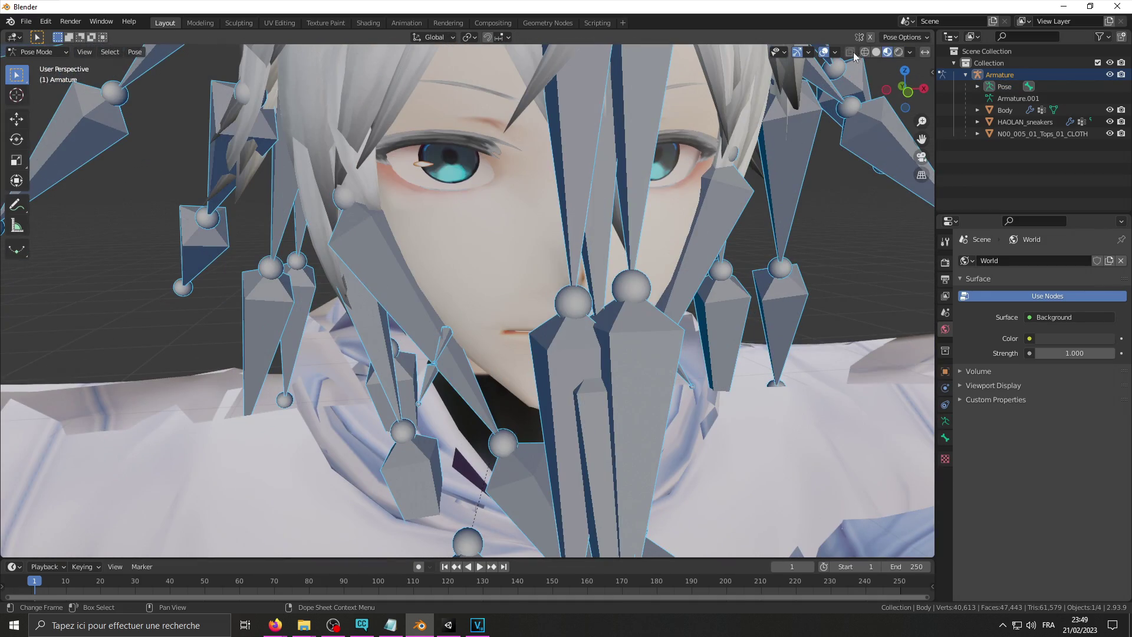
Step: Enable X-ray display and select the RightEye bone
{"action": "left_click", "coordinate": [851, 53]}
{"action": "mouse_move", "coordinate": [521, 195]}
{"action": "middle_mouse_down"}
{"action": "mouse_move", "coordinate": [530, 204]}
{"action": "mouse_move", "coordinate": [517, 208]}
{"action": "middle_mouse_up"}
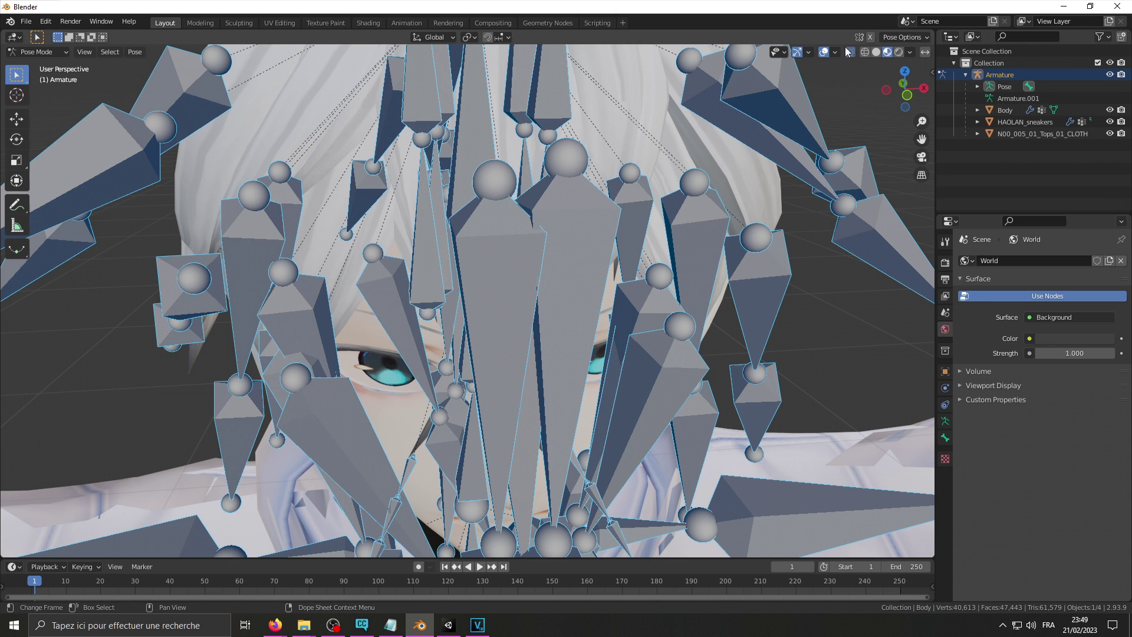
{"action": "left_click", "coordinate": [423, 285]}
{"action": "middle_click_drag", "start_coordinate": [393, 349], "coordinate": [391, 344]}
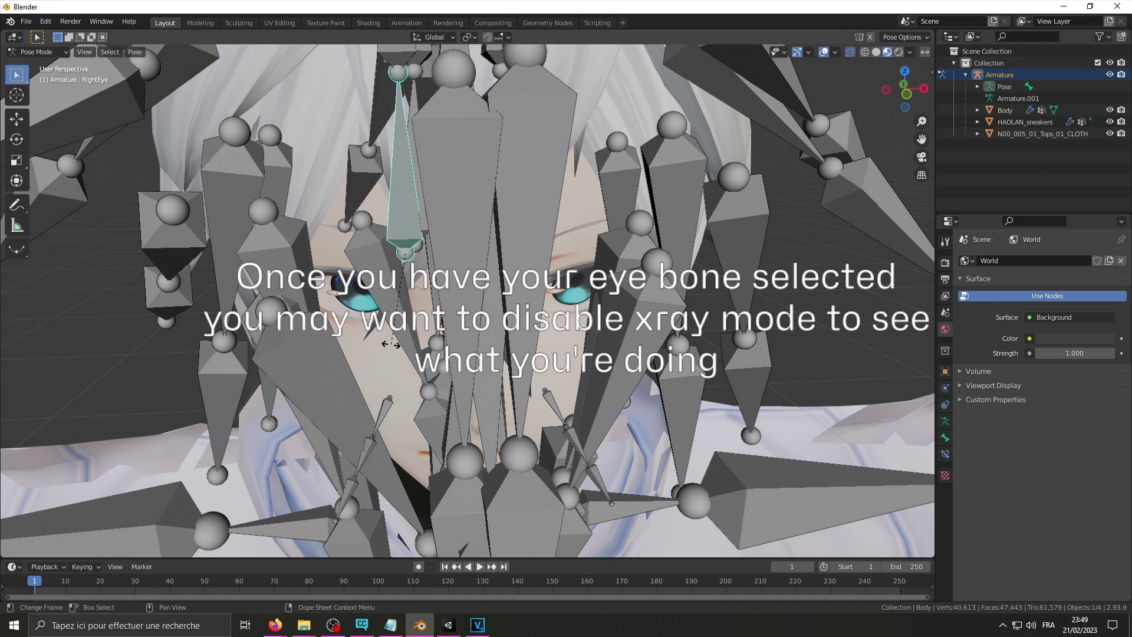
Step: Rotate the RightEye bone about -30.35° around the global Z axis
{"action": "key", "text": "r"}
{"action": "key", "text": "z"}
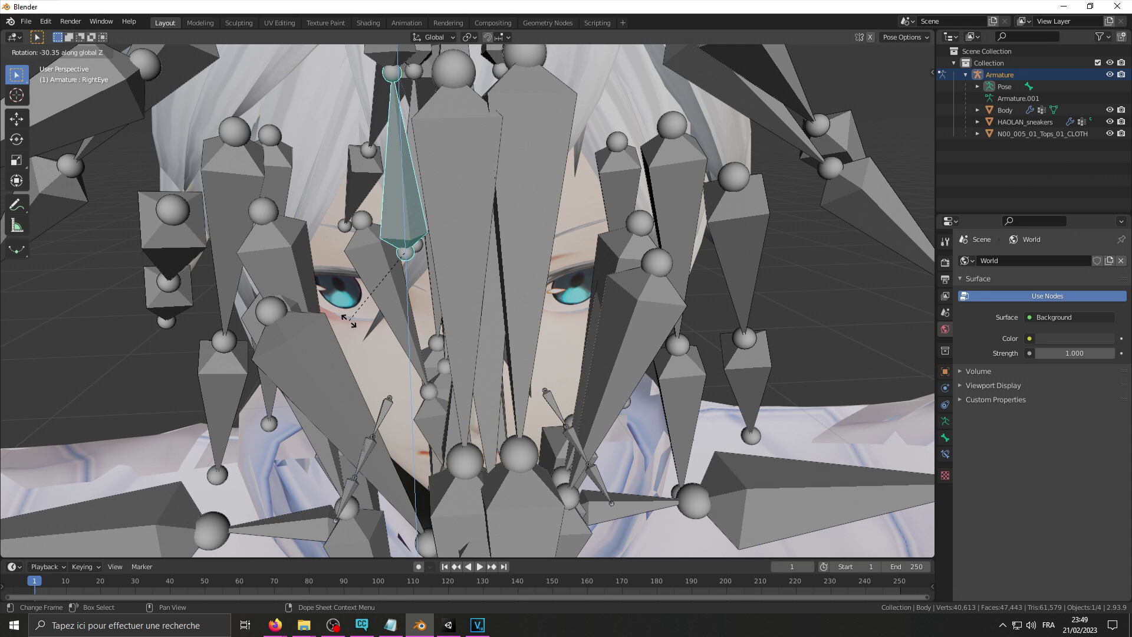
{"action": "left_click", "coordinate": [348, 322]}
Step: Copy the exact rotation angle, -30.3544d, into a Bloc-notes document and return to Blender
{"action": "middle_click_drag", "start_coordinate": [377, 319], "coordinate": [379, 303]}
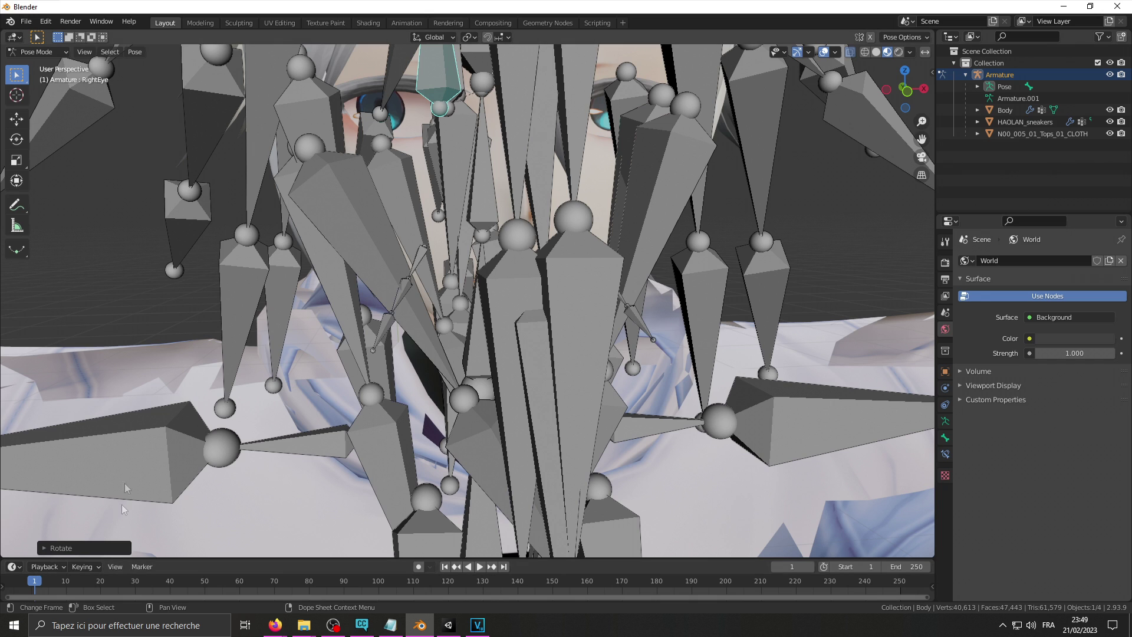
{"action": "left_click", "coordinate": [59, 547]}
{"action": "double_click", "coordinate": [188, 505]}
{"action": "key", "text": "ctrl+c"}
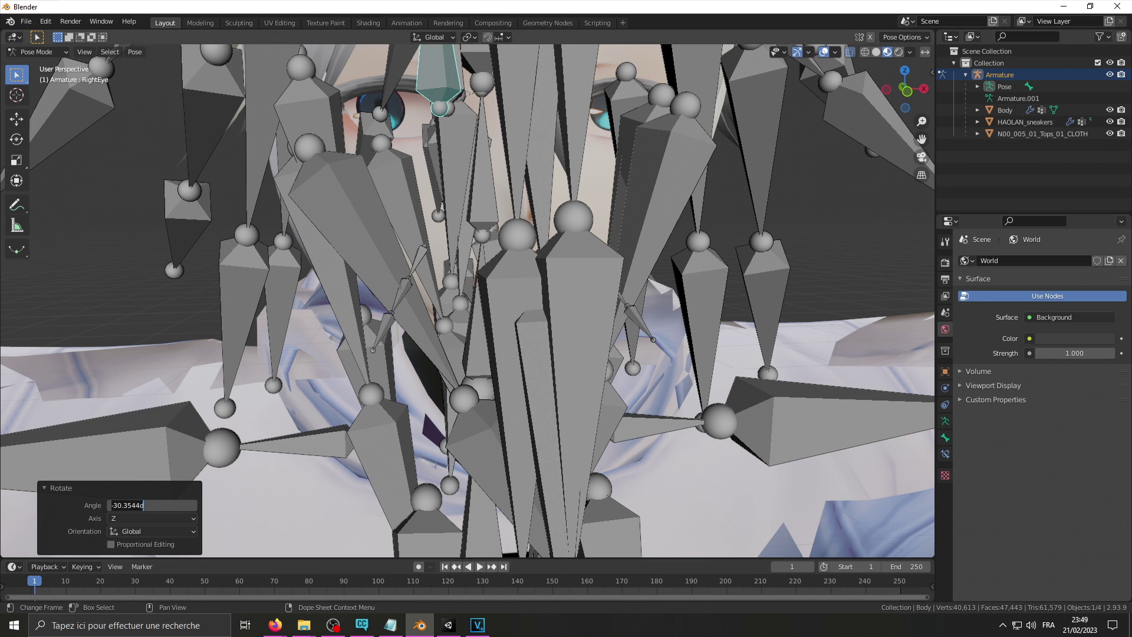
{"action": "left_click", "coordinate": [390, 625]}
{"action": "key", "text": "ctrl+v"}
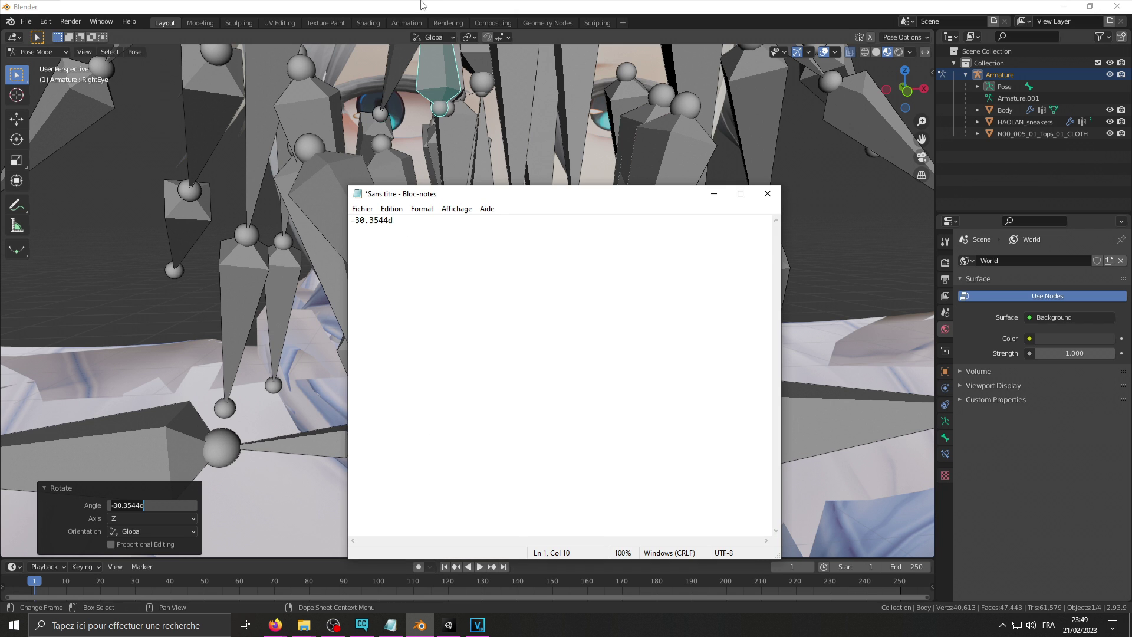
{"action": "left_click", "coordinate": [422, 5]}
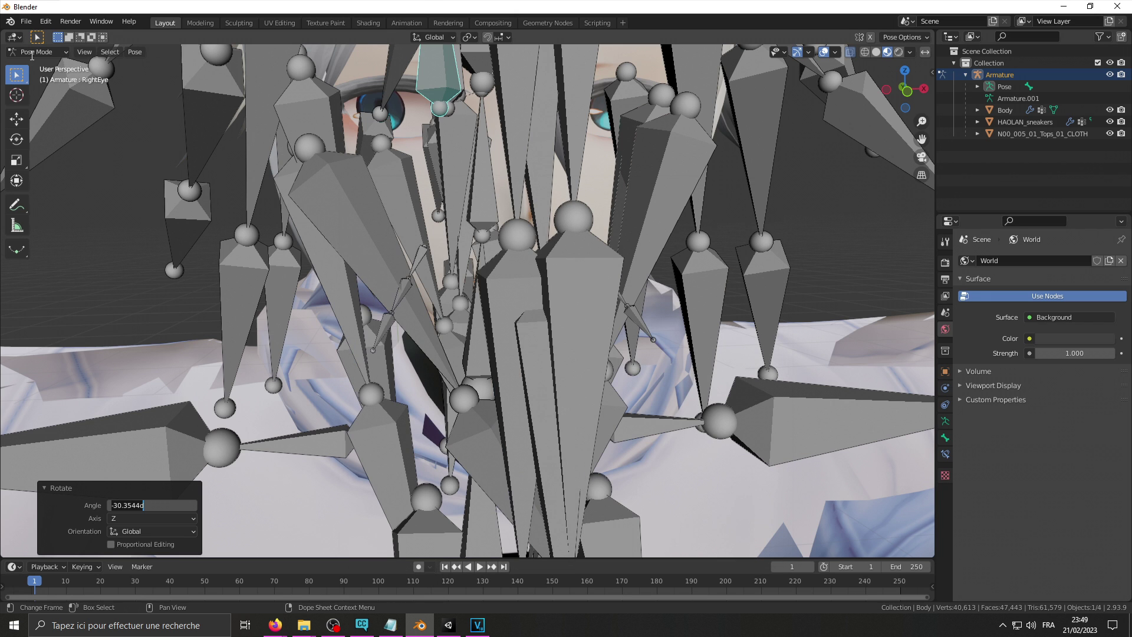
Step: Return to Object Mode and save the Body mesh's Armature modifier as a shape key
{"action": "left_click", "coordinate": [31, 53]}
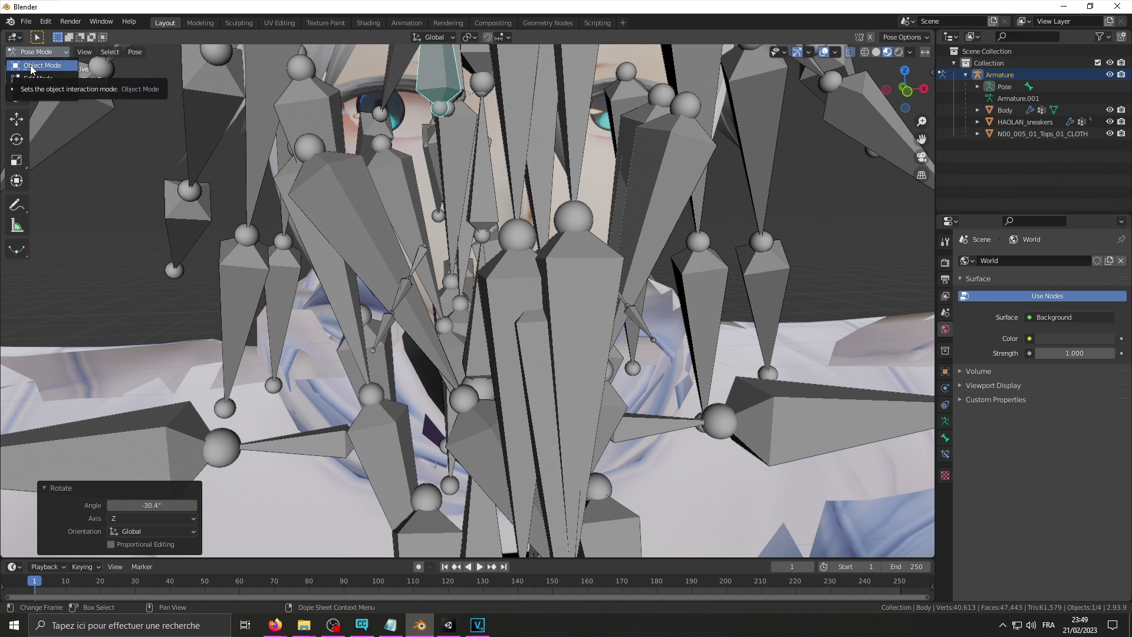
{"action": "left_click", "coordinate": [32, 66]}
{"action": "left_click", "coordinate": [1005, 110]}
{"action": "left_click", "coordinate": [945, 470]}
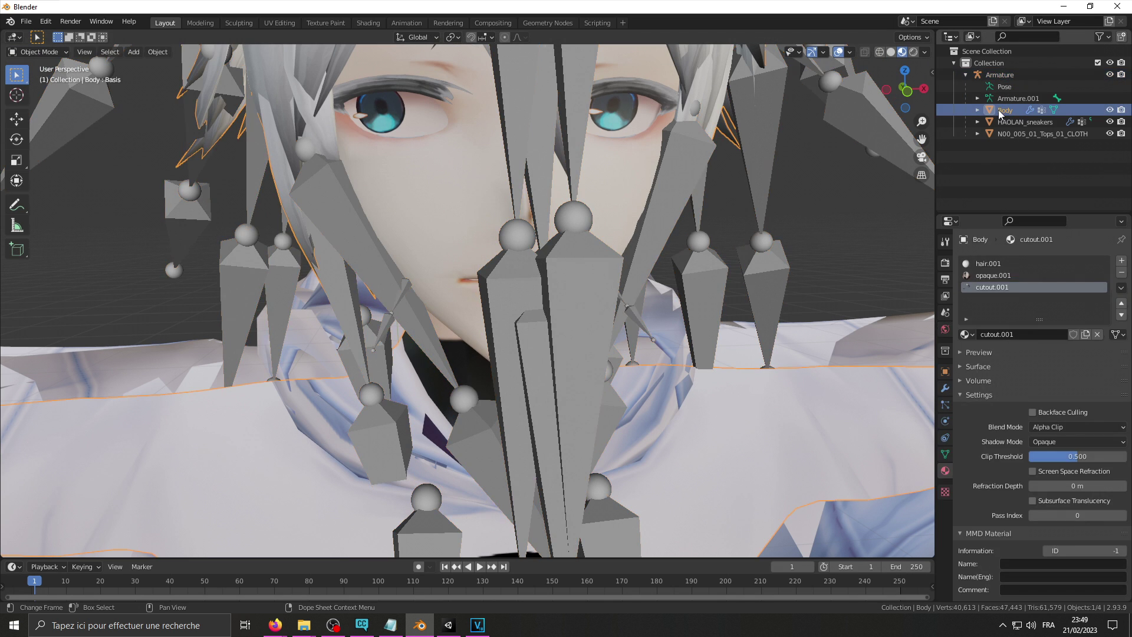
{"action": "left_click", "coordinate": [946, 389]}
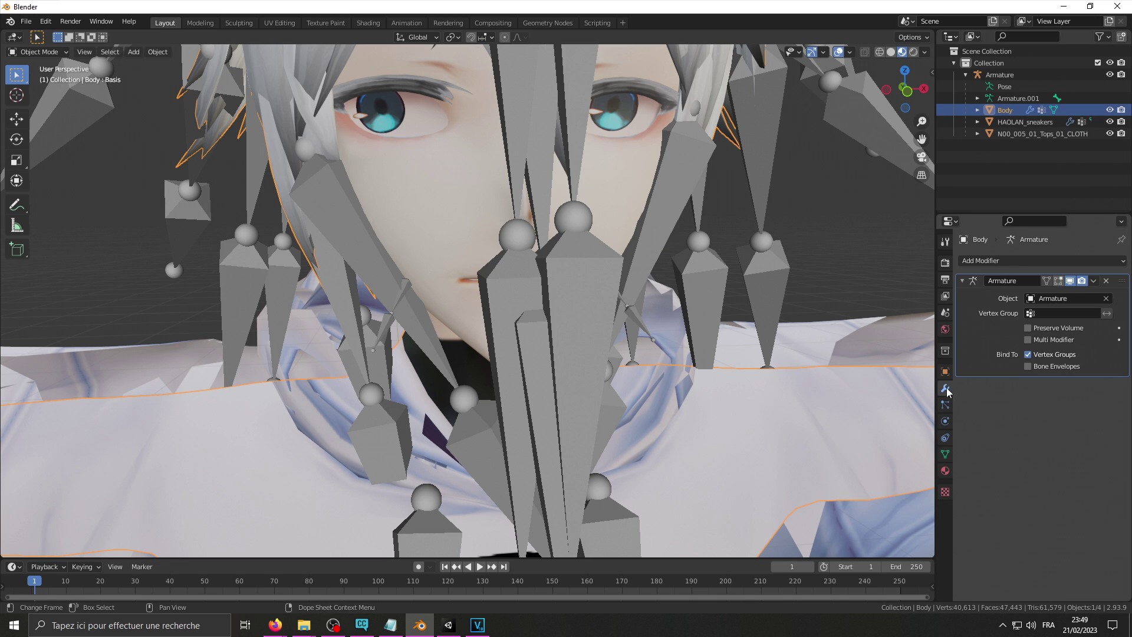
{"action": "left_click", "coordinate": [1094, 281]}
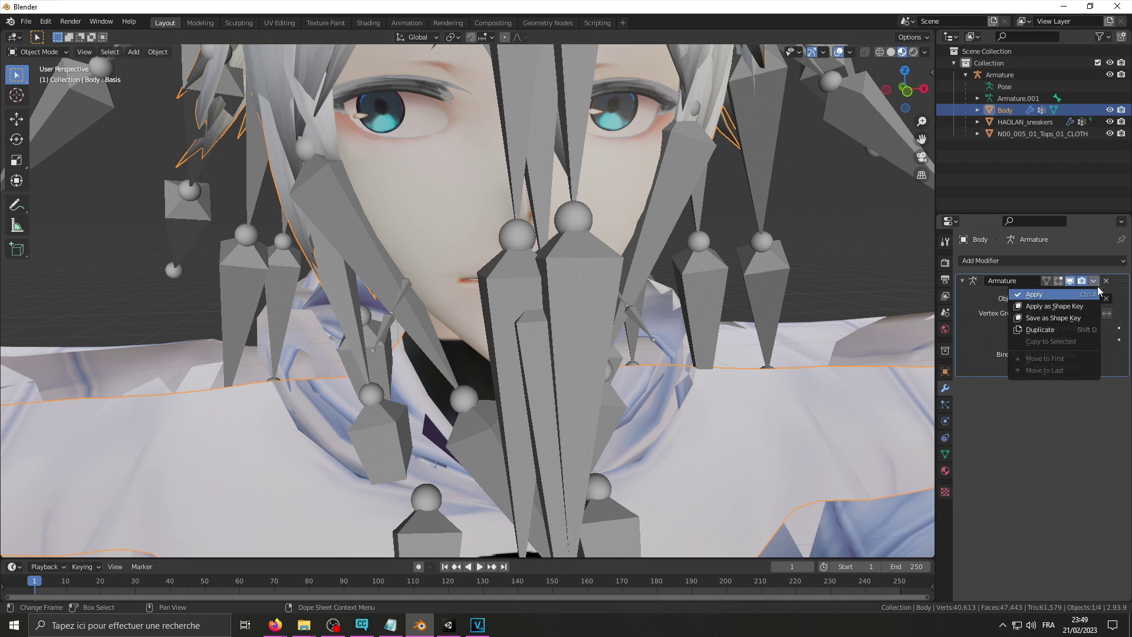
{"action": "left_click", "coordinate": [1057, 322]}
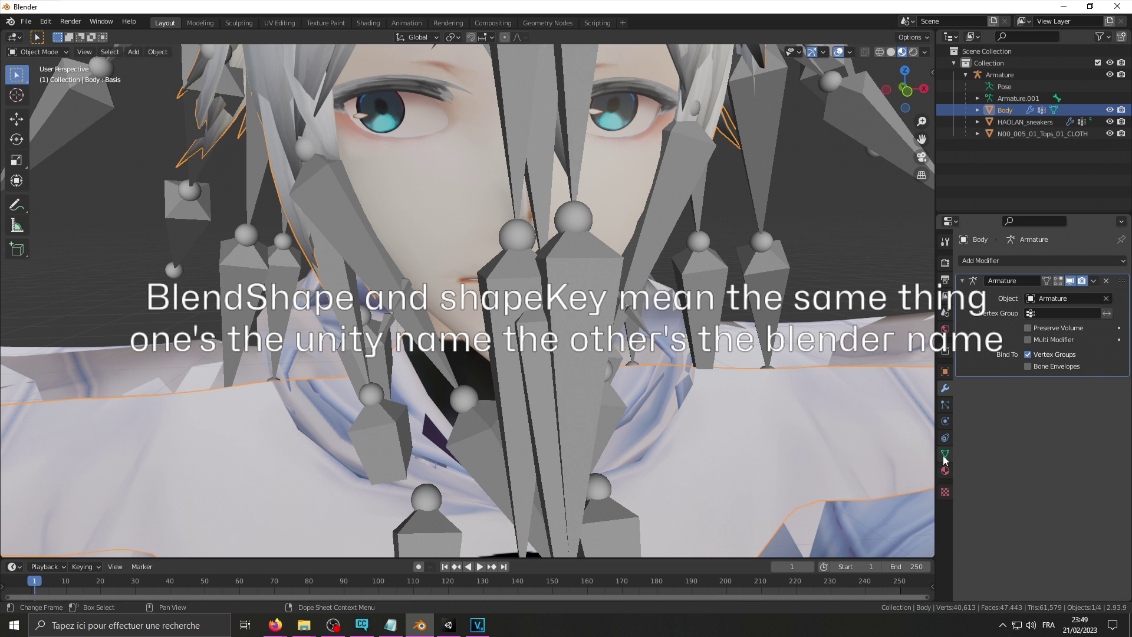
Step: Rename the Armature shape key at the end of the Body's shape key list to Eye_Right_Right
{"action": "left_click", "coordinate": [945, 457]}
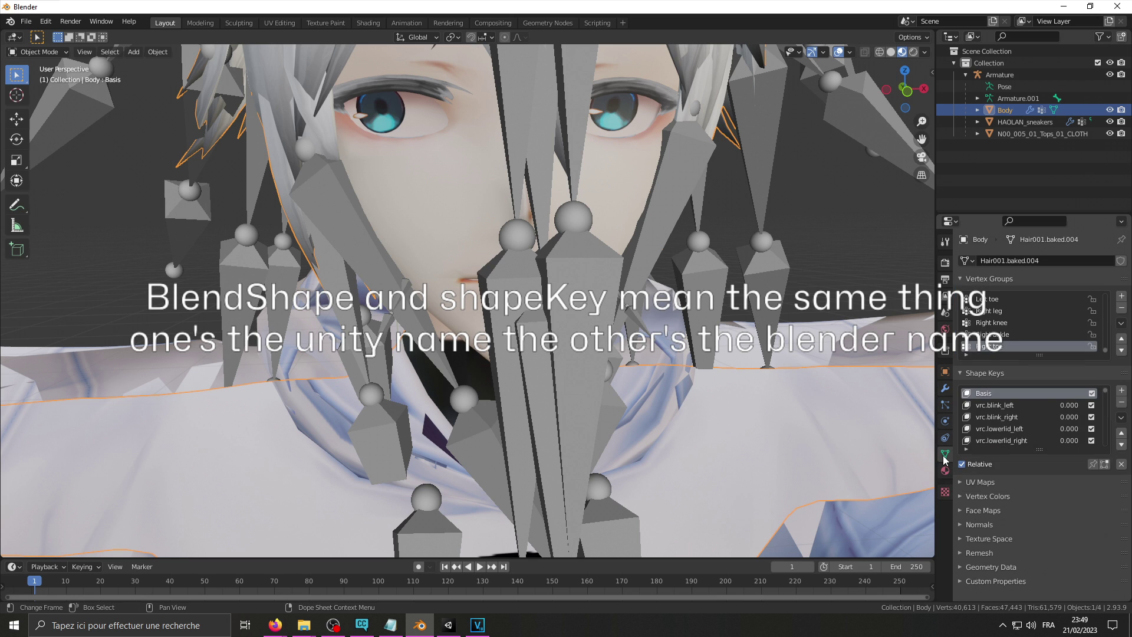
{"action": "left_click_drag", "start_coordinate": [1105, 397], "coordinate": [1105, 452]}
{"action": "left_click", "coordinate": [996, 441]}
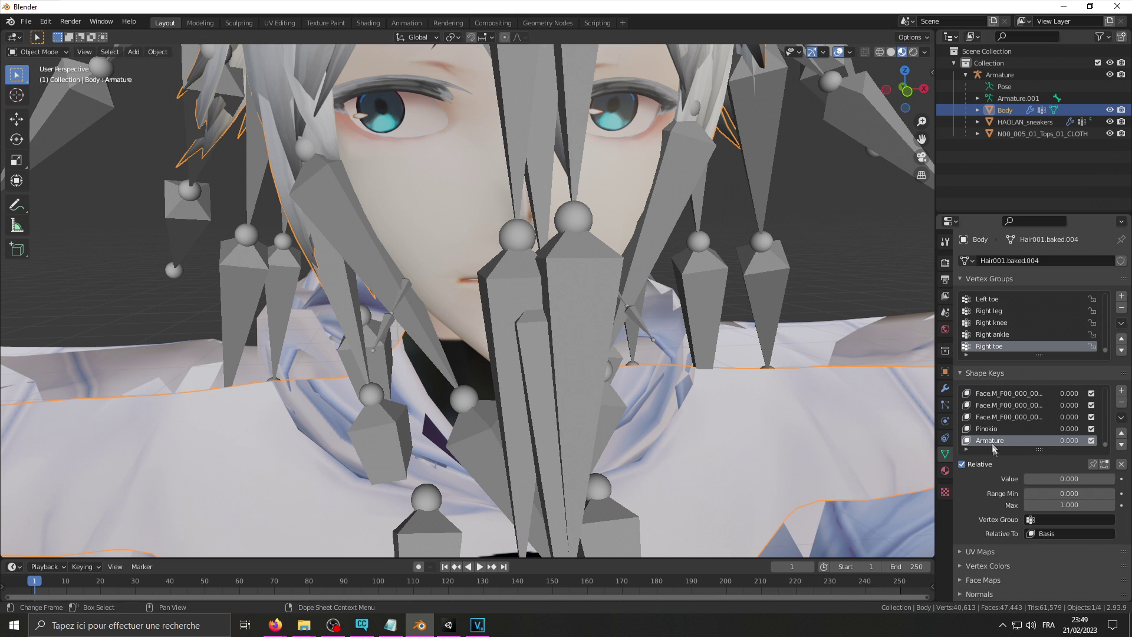
{"action": "double_click", "coordinate": [991, 442]}
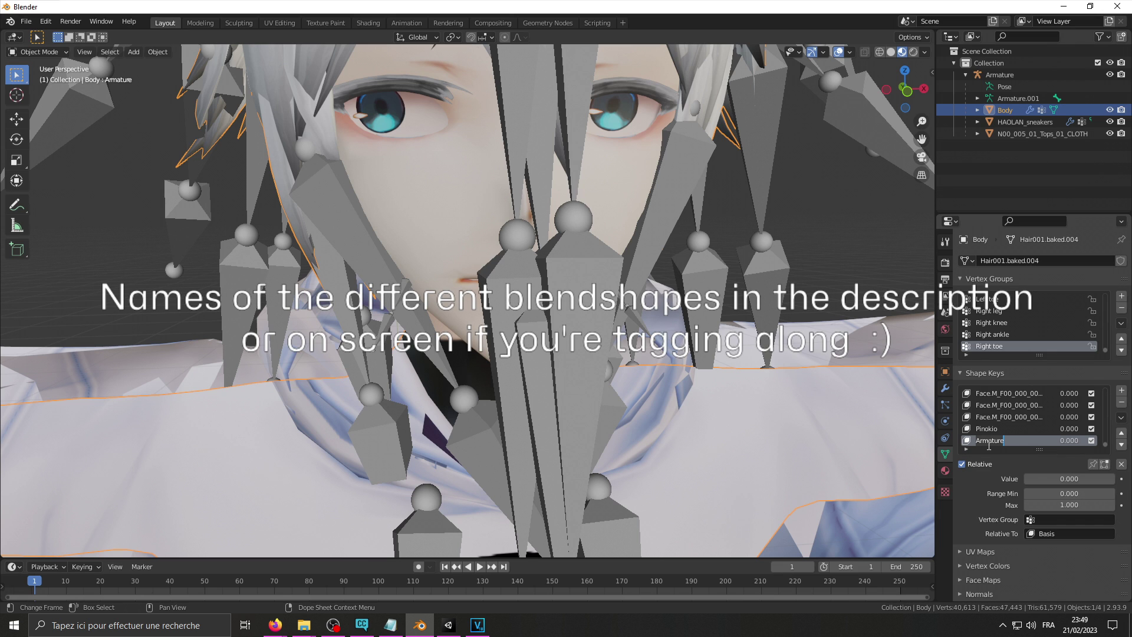
{"action": "type", "text": "Eye-Right"}
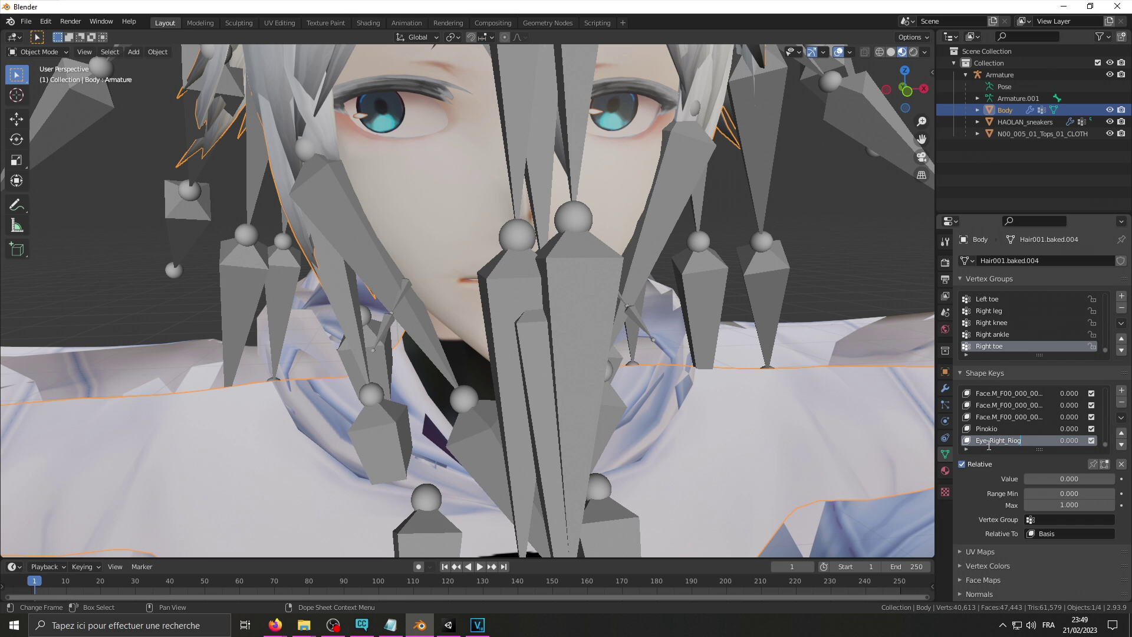
{"action": "type", "text": "_Right"}
{"action": "key", "text": "Return"}
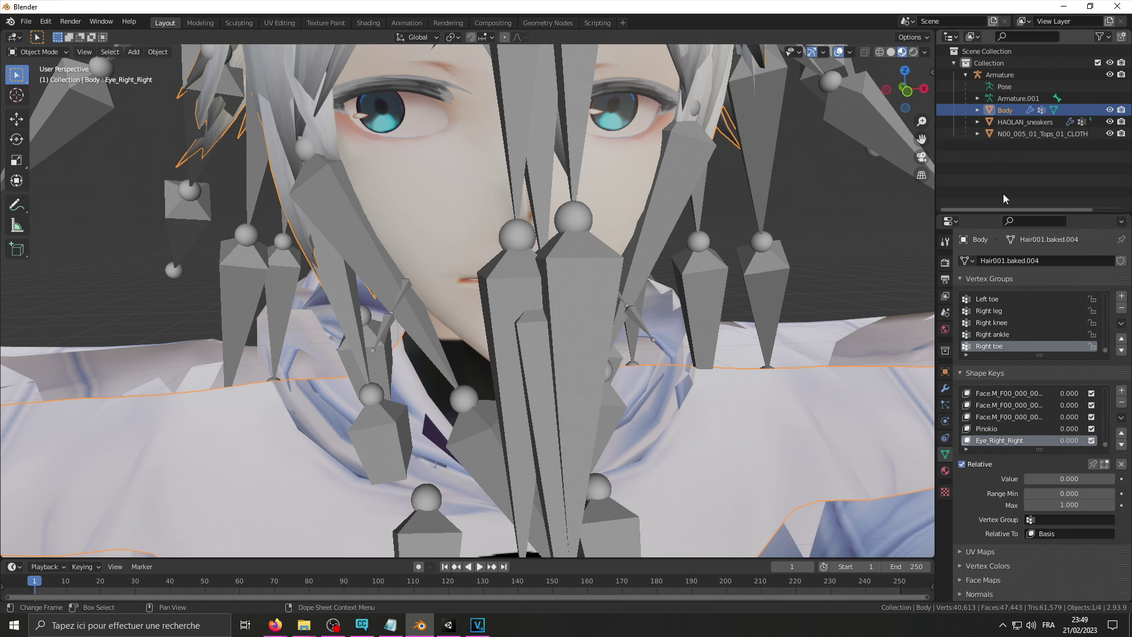
Step: Select the armature's pose and switch the armature to Pose Mode
{"action": "left_click", "coordinate": [34, 53]}
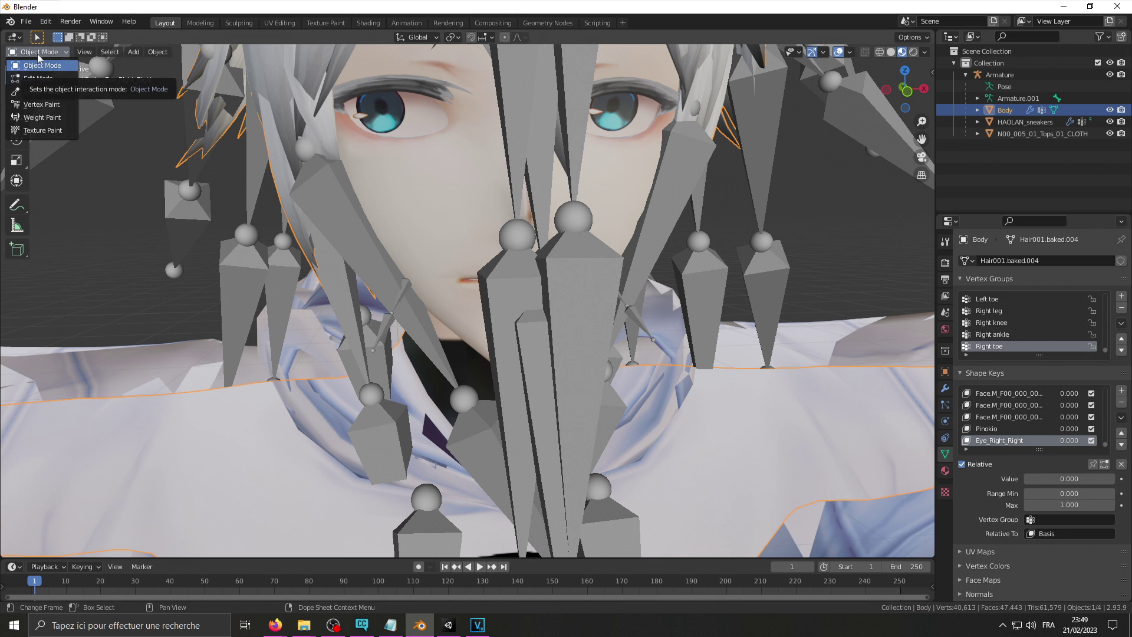
{"action": "left_click", "coordinate": [1018, 86]}
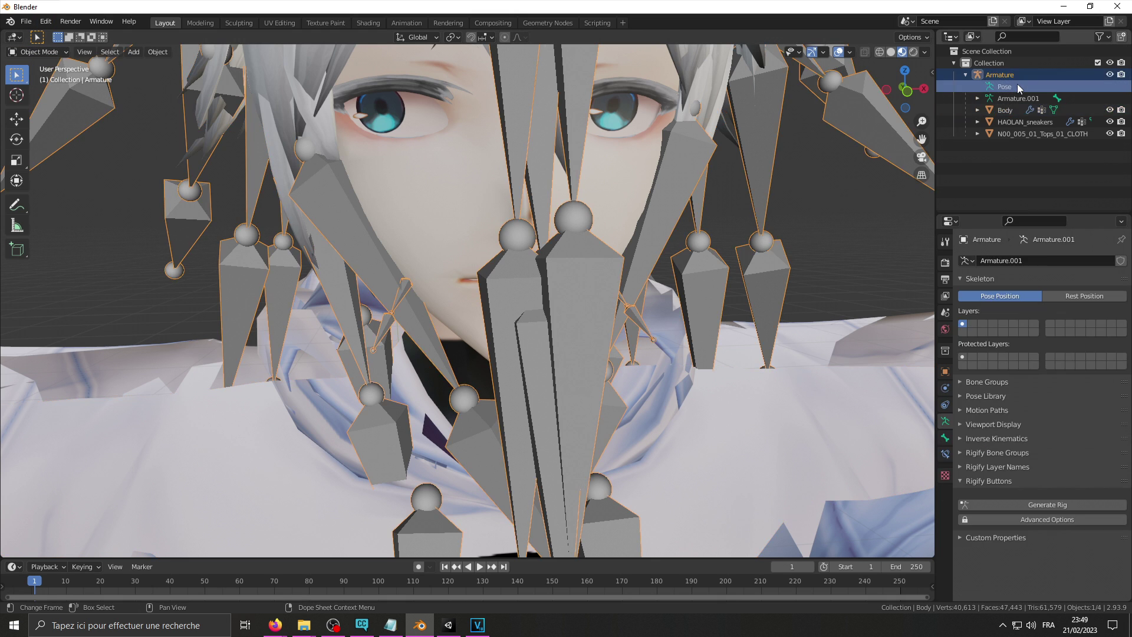
{"action": "left_click", "coordinate": [48, 53]}
{"action": "left_click", "coordinate": [46, 97]}
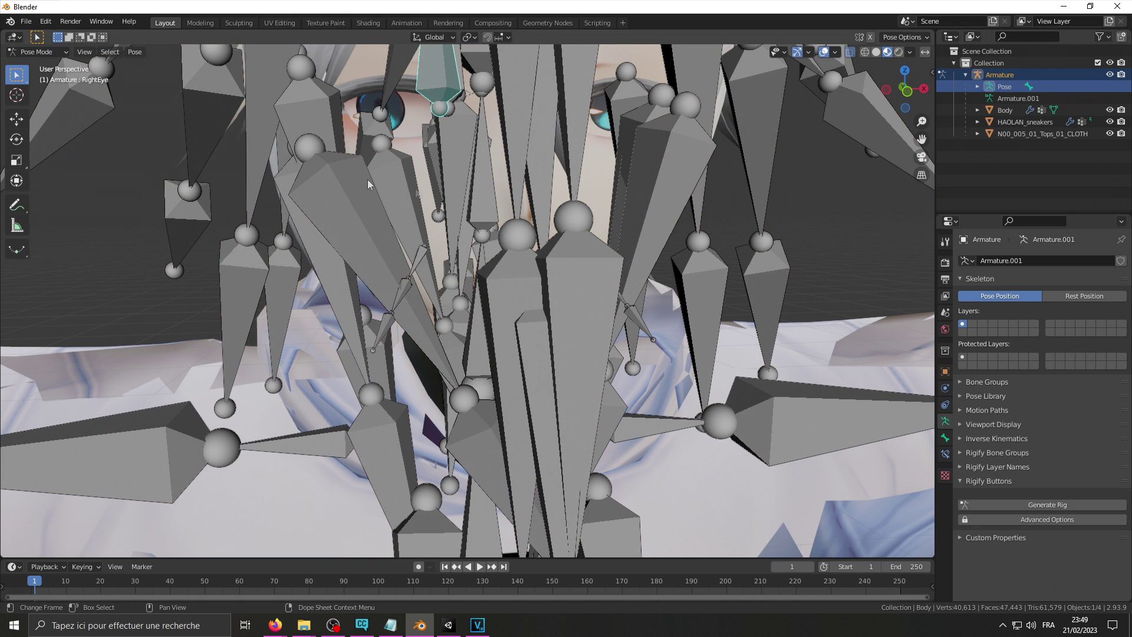
Step: Reset the RightEye bone's quaternion rotation to W 1, X 0, Y 0 and Z 0
{"action": "middle_click_drag", "start_coordinate": [458, 185], "coordinate": [475, 245], "text": "shift"}
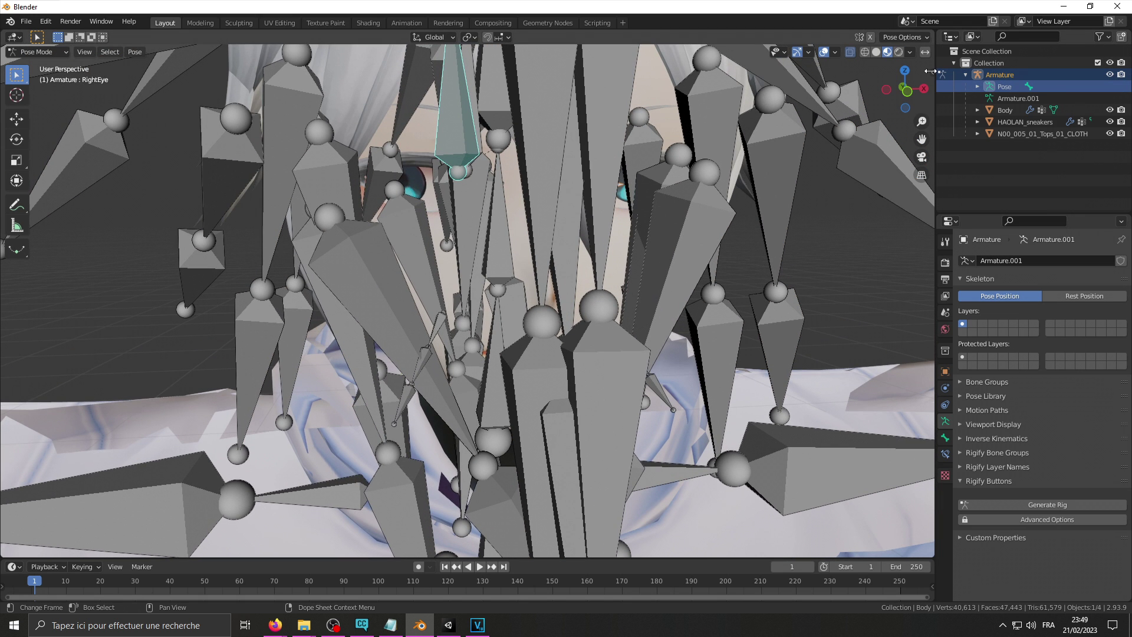
{"action": "left_click", "coordinate": [932, 73]}
{"action": "left_click", "coordinate": [878, 145]}
{"action": "type", "text": "1"}
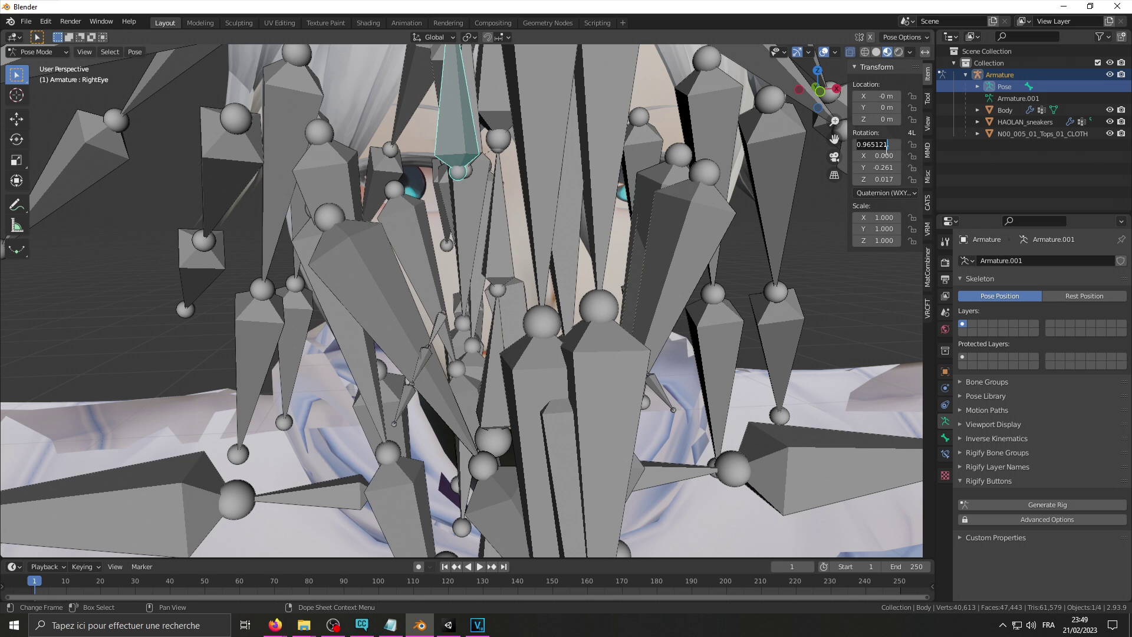
{"action": "double_click", "coordinate": [879, 158]}
{"action": "type", "text": "0"}
{"action": "double_click", "coordinate": [879, 170]}
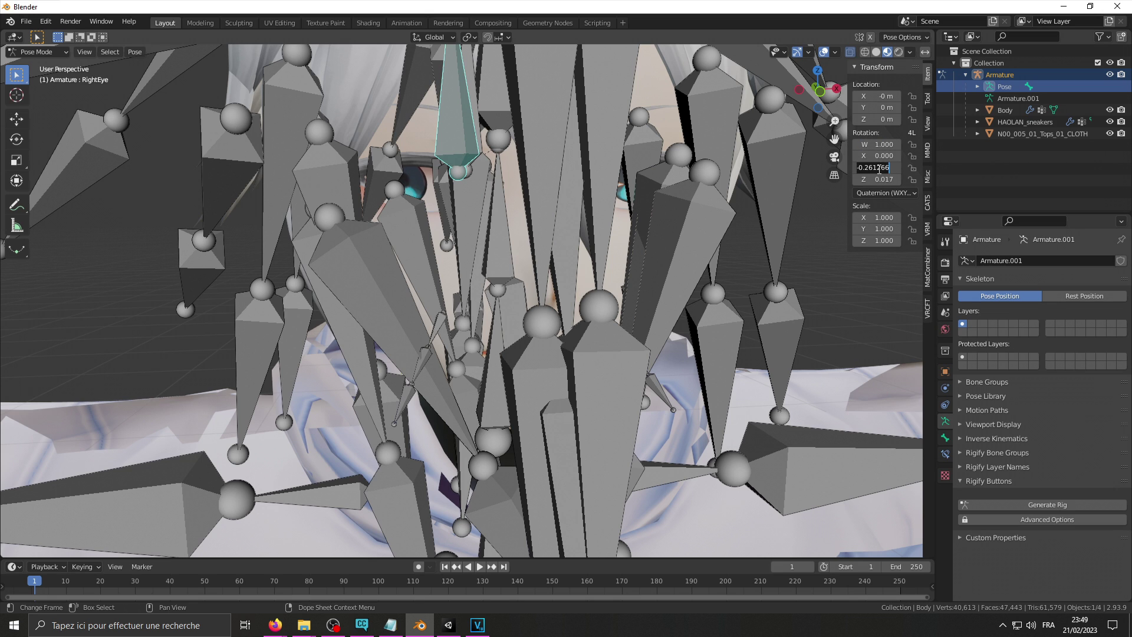
{"action": "type", "text": "0"}
{"action": "left_click", "coordinate": [882, 181]}
{"action": "key", "text": "Tab"}
{"action": "type", "text": "0"}
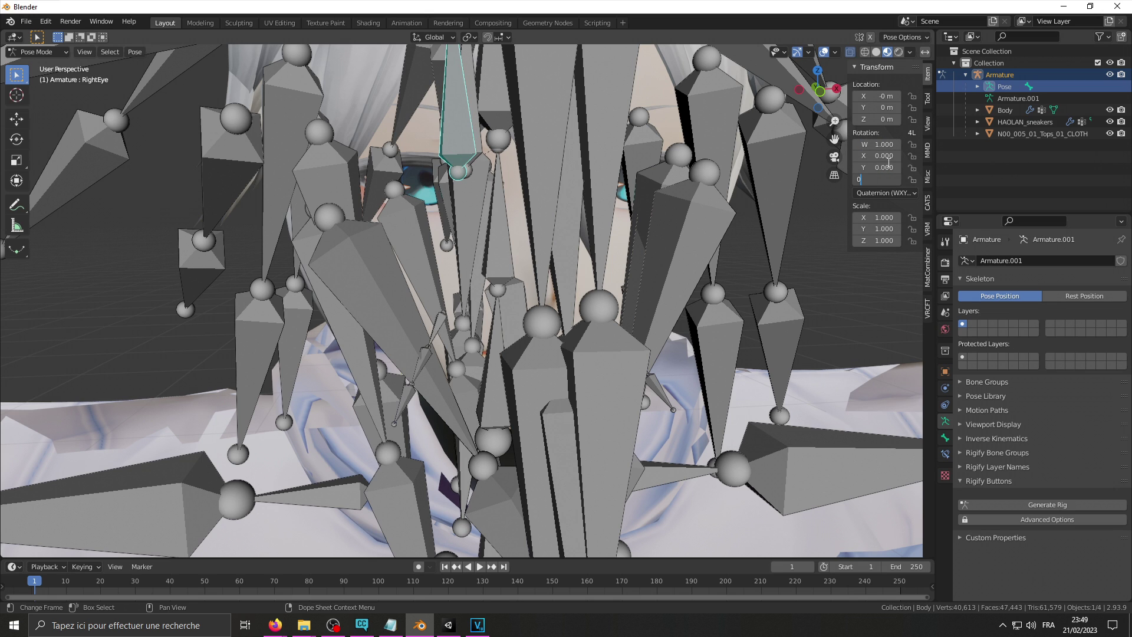
{"action": "key", "text": "Return"}
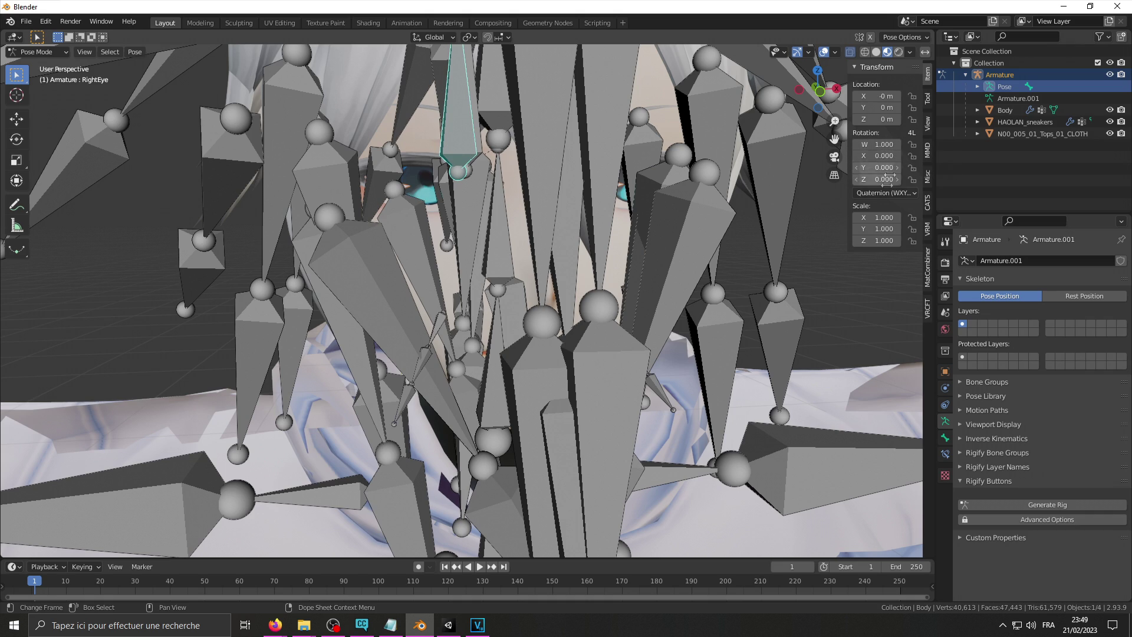
Step: Turn off the viewport's X-ray display so the avatar's right eye can be seen while posing
{"action": "middle_click_drag", "start_coordinate": [583, 200], "coordinate": [581, 207]}
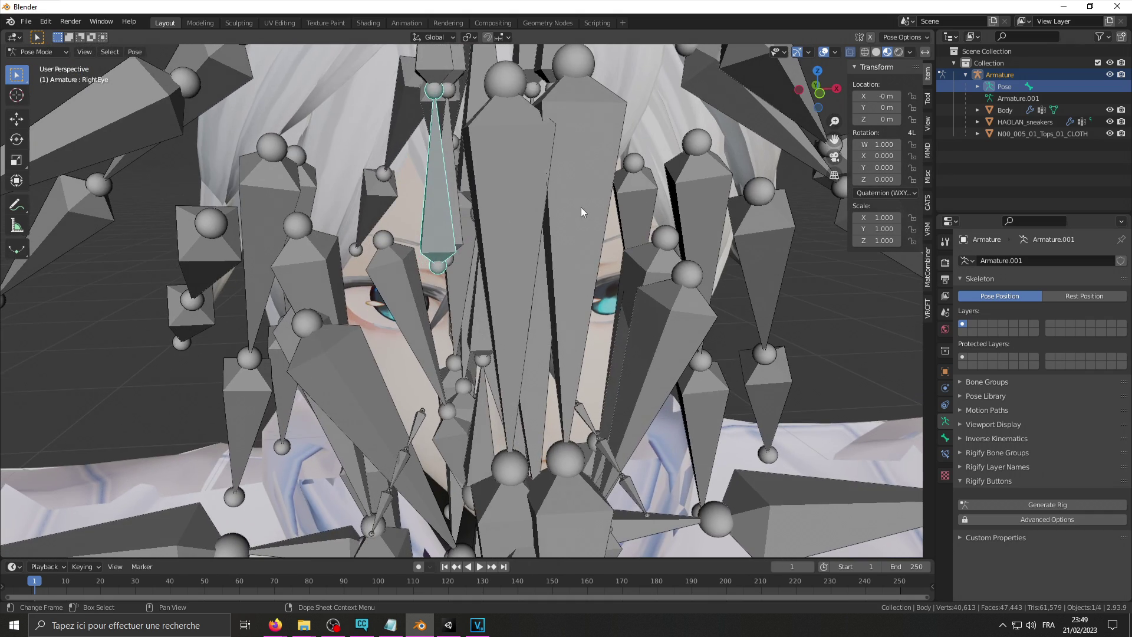
{"action": "middle_click_drag", "start_coordinate": [591, 277], "coordinate": [585, 276]}
{"action": "middle_click_drag", "start_coordinate": [438, 273], "coordinate": [442, 268]}
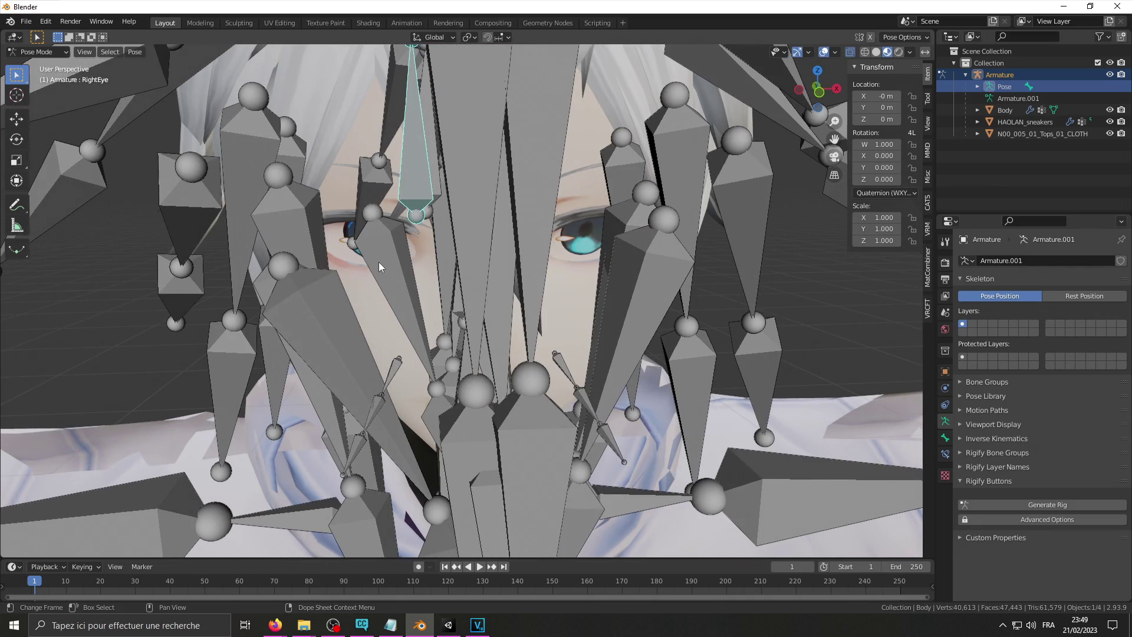
{"action": "scroll", "coordinate": [380, 262], "scroll_direction": "up", "scroll_amount": 3}
{"action": "scroll", "coordinate": [384, 263], "scroll_direction": "down", "scroll_amount": 2}
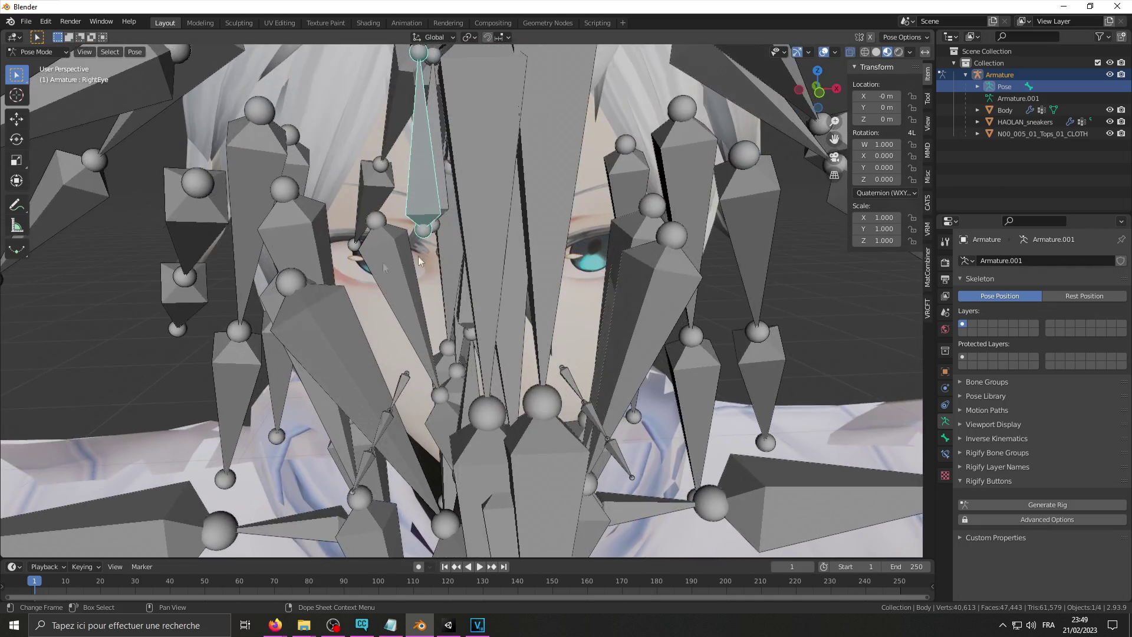
{"action": "left_click", "coordinate": [849, 51]}
{"action": "middle_click_drag", "start_coordinate": [418, 250], "coordinate": [421, 250]}
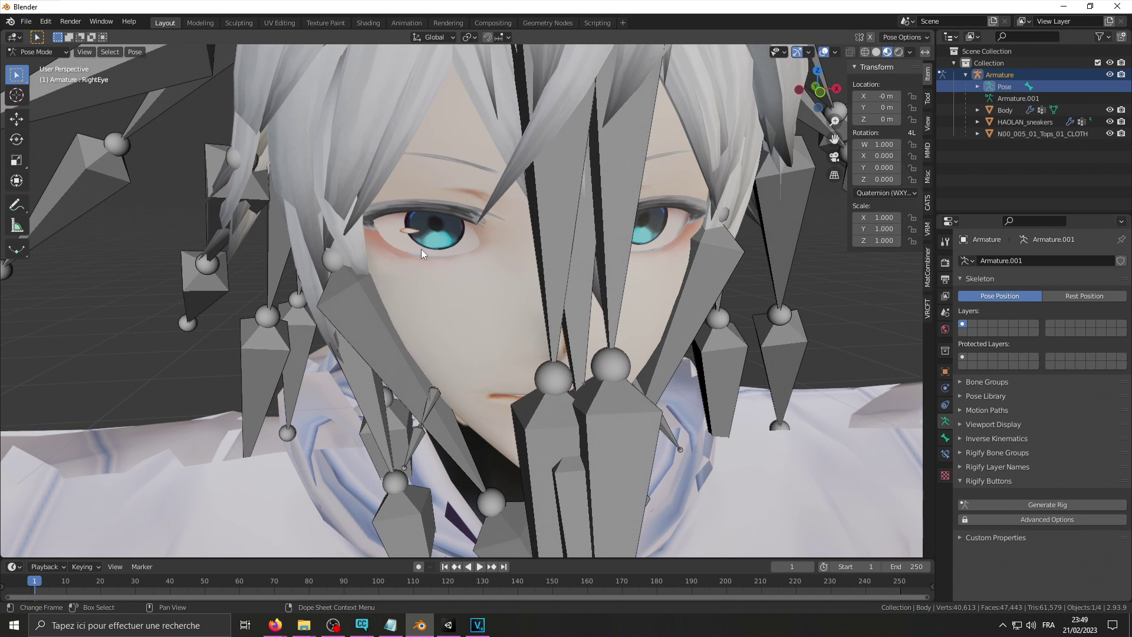
Step: Rotate the RightEye bone about 26.17° around the global Z axis
{"action": "key", "text": "r"}
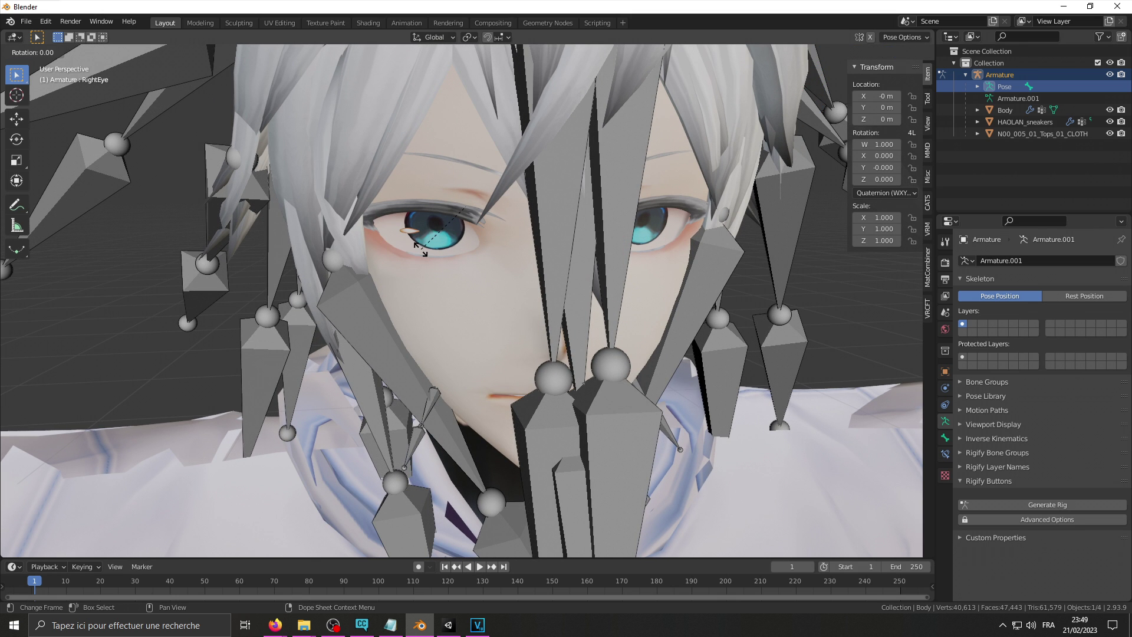
{"action": "key", "text": "z"}
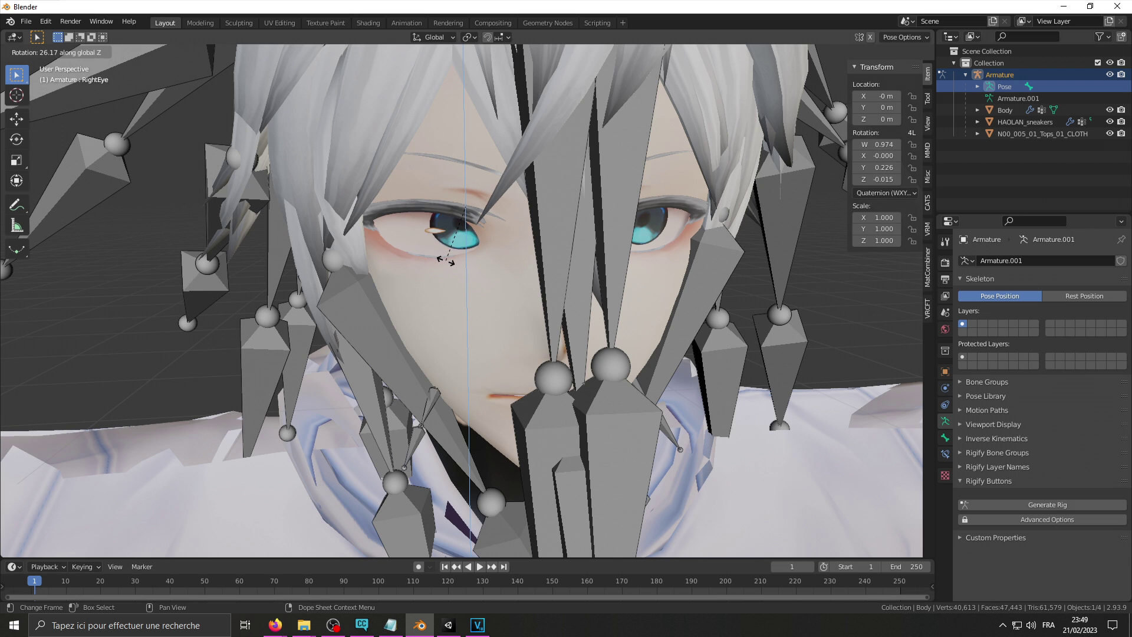
{"action": "left_click", "coordinate": [446, 261]}
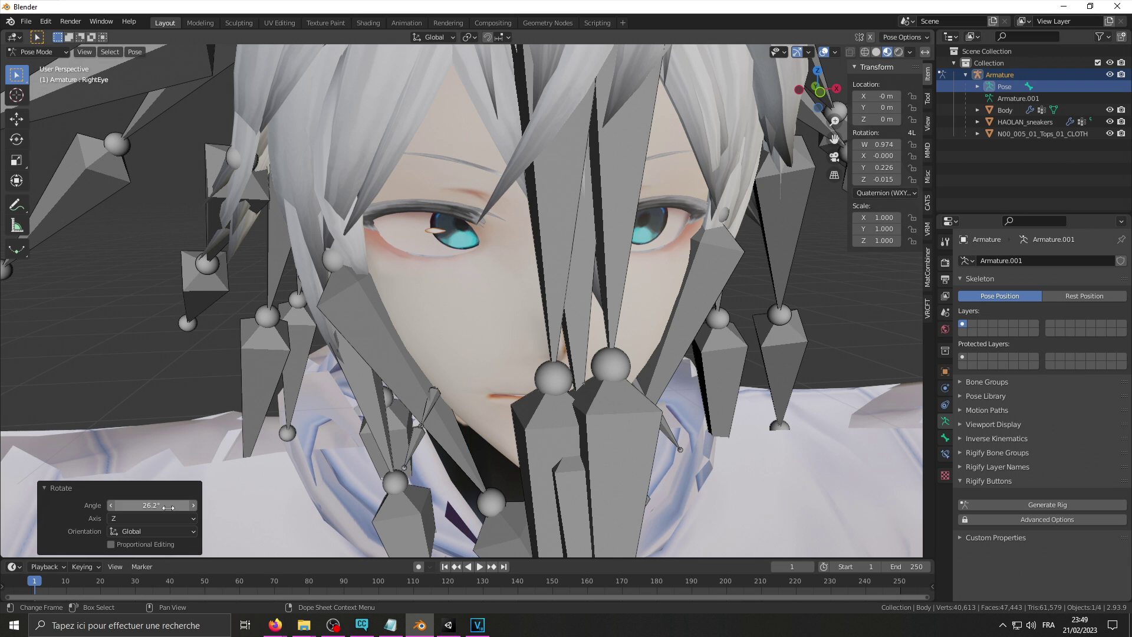
Step: Copy the exact rotation angle, 26.1652d, onto a new line of the Bloc-notes document and return to Blender
{"action": "left_click", "coordinate": [169, 508]}
{"action": "key", "text": "ctrl+c"}
{"action": "key", "text": "alt+Tab"}
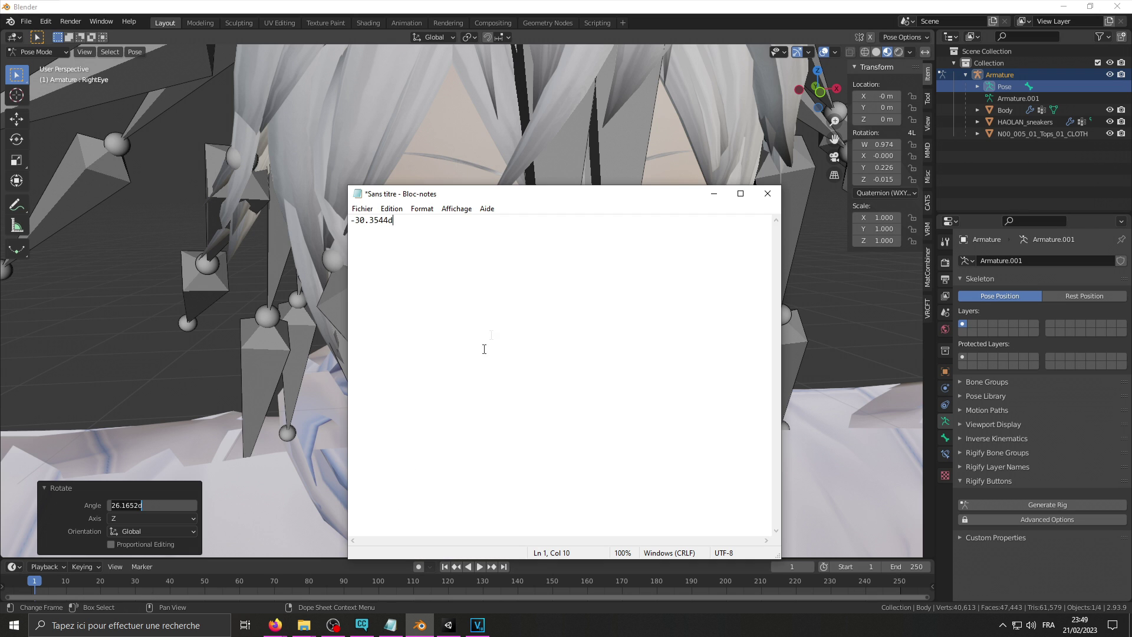
{"action": "key", "text": "Return"}
{"action": "key", "text": "ctrl+v"}
{"action": "left_click", "coordinate": [478, 5]}
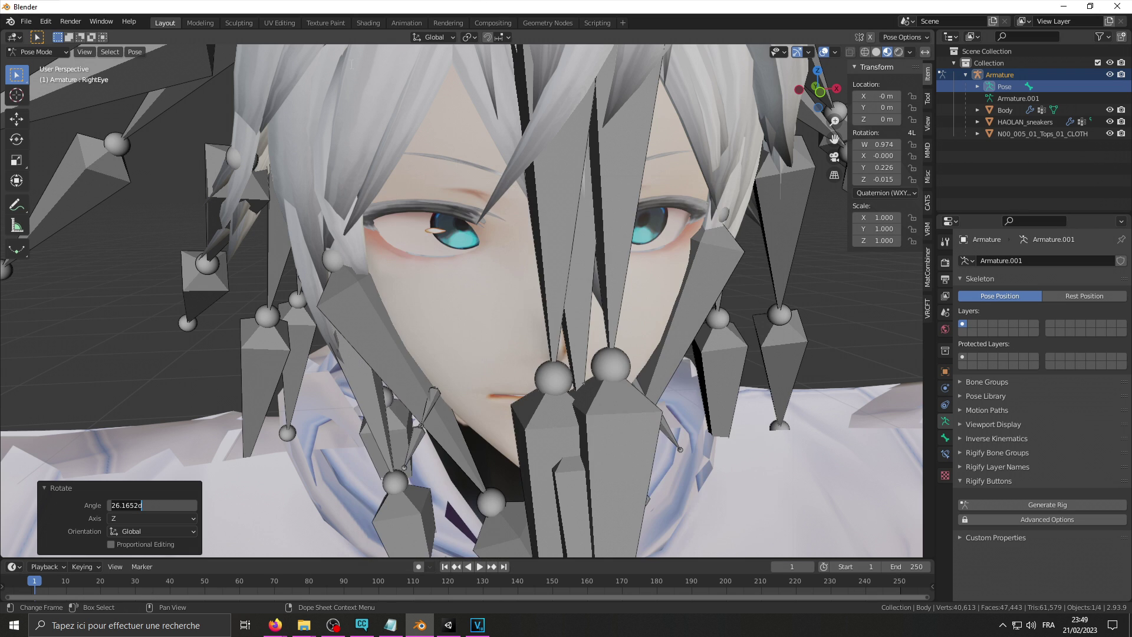
Step: Return to Object Mode and add a new shape key named Eye_Right_Left to the Body mesh
{"action": "left_click", "coordinate": [36, 52]}
{"action": "left_click", "coordinate": [34, 64]}
{"action": "left_click", "coordinate": [1005, 109]}
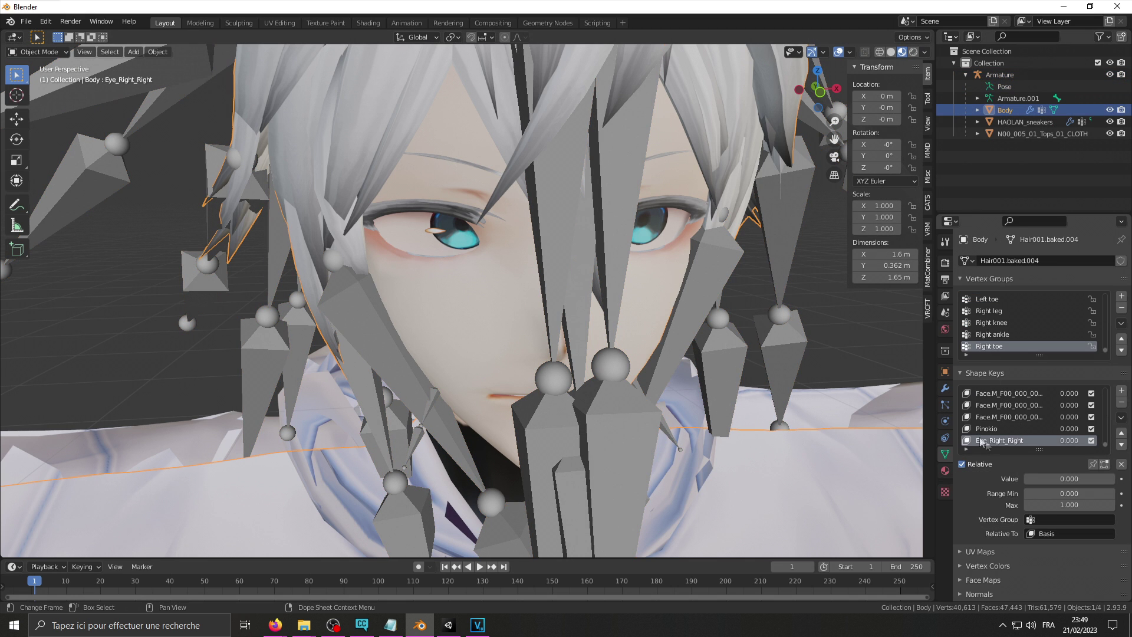
{"action": "left_click", "coordinate": [1121, 390]}
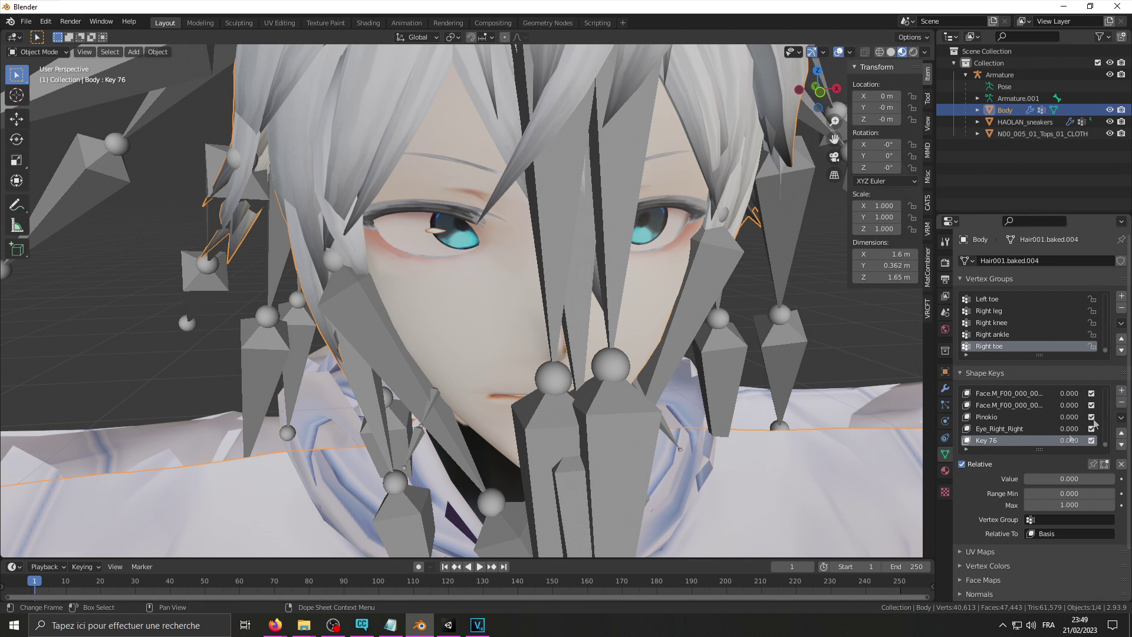
{"action": "double_click", "coordinate": [1000, 441]}
{"action": "type", "text": "Eye_Right_Left"}
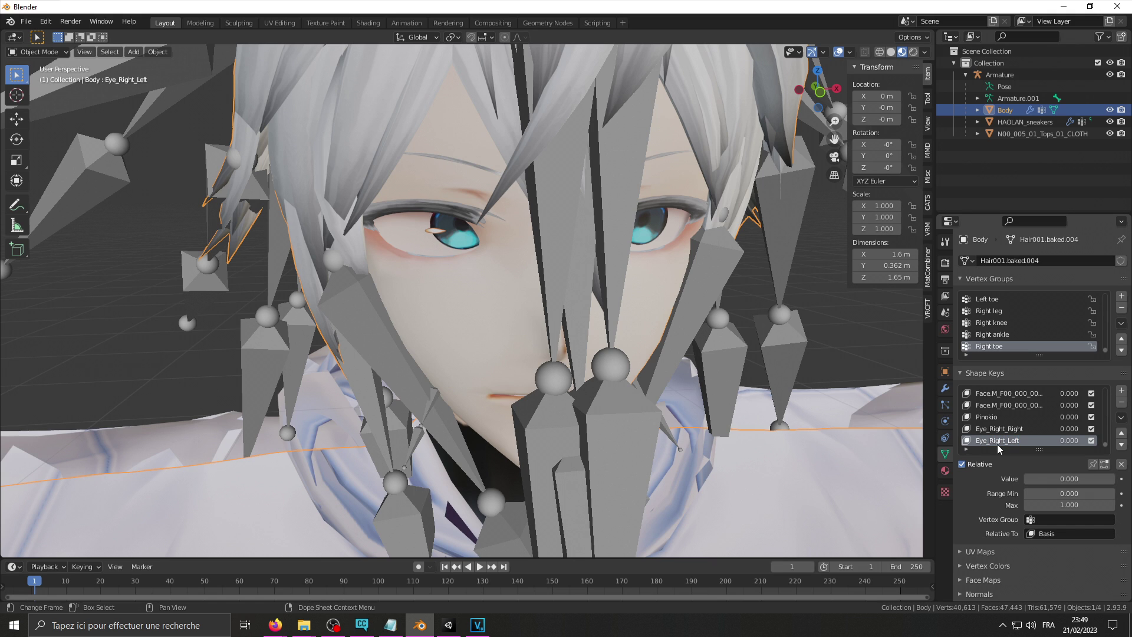
Step: Select the armature's pose again and put the armature back in Pose Mode
{"action": "left_click", "coordinate": [36, 52]}
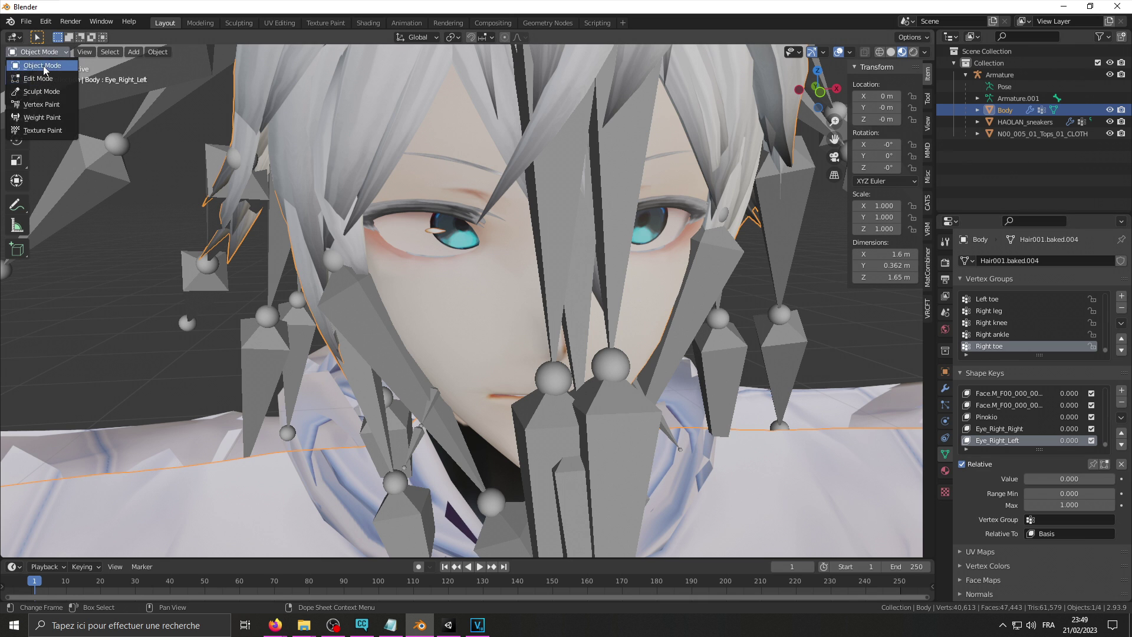
{"action": "left_click", "coordinate": [1004, 87]}
{"action": "left_click", "coordinate": [44, 53]}
{"action": "left_click", "coordinate": [39, 91]}
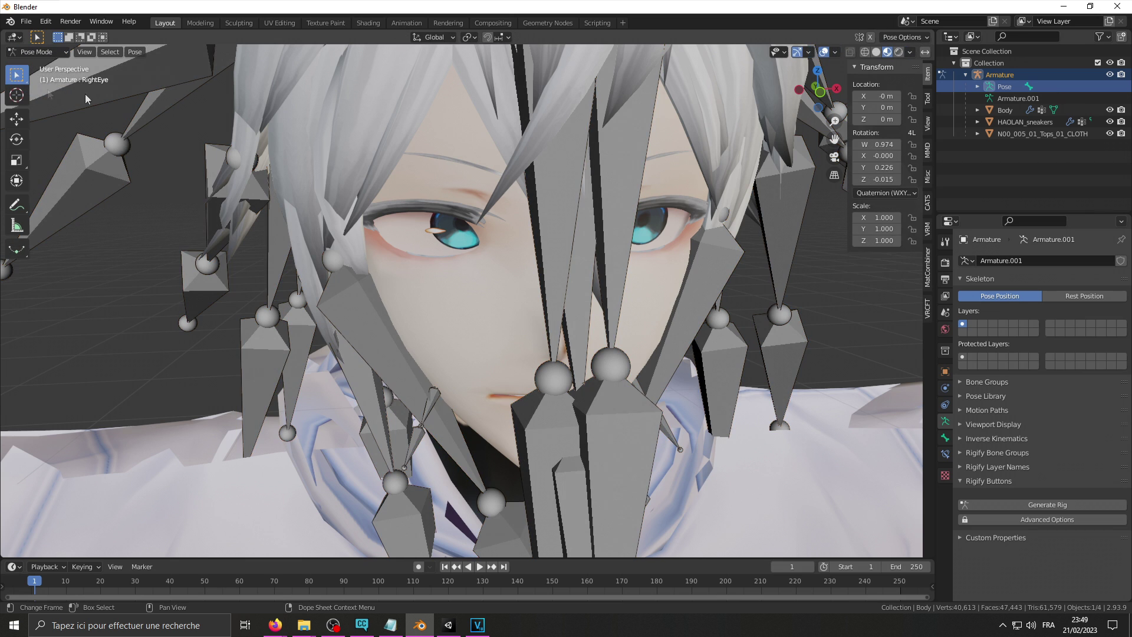
Step: Restore the RightEye bone's neutral rotation with W 1 and X, Y and Z at 0
{"action": "left_click", "coordinate": [880, 145]}
{"action": "type", "text": "1"}
{"action": "key", "text": "Return"}
{"action": "left_click", "coordinate": [880, 157]}
{"action": "type", "text": "0"}
{"action": "key", "text": "Return"}
{"action": "key", "text": "BackSpace"}
{"action": "key", "text": "BackSpace"}
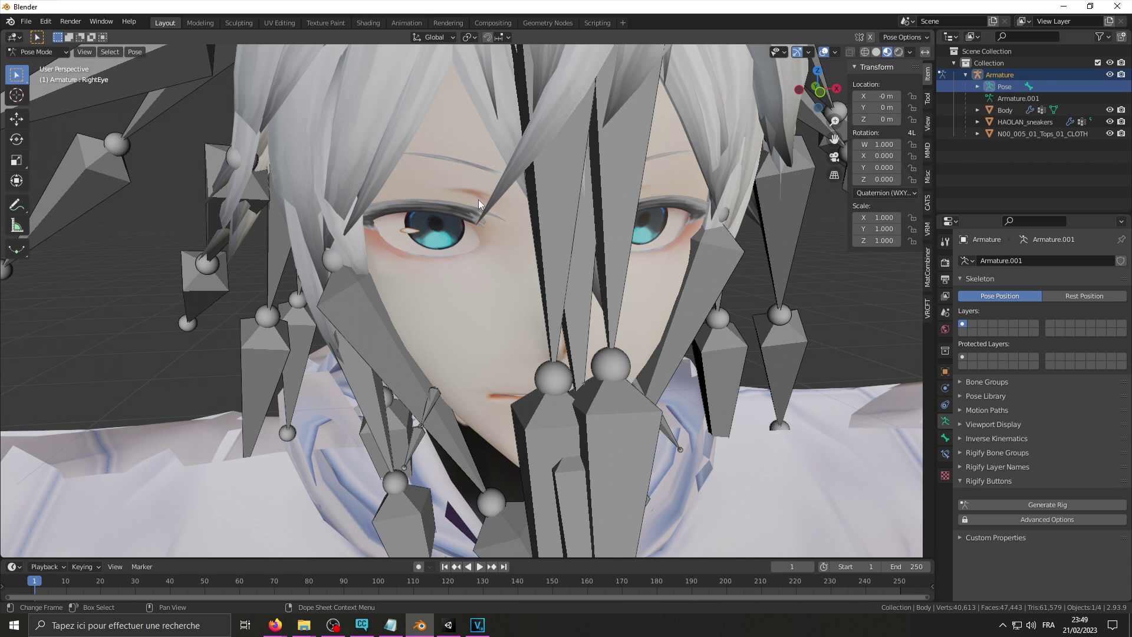
Step: Rotate the RightEye bone about -13.2° around the global X axis
{"action": "key", "text": "r"}
{"action": "key", "text": "x"}
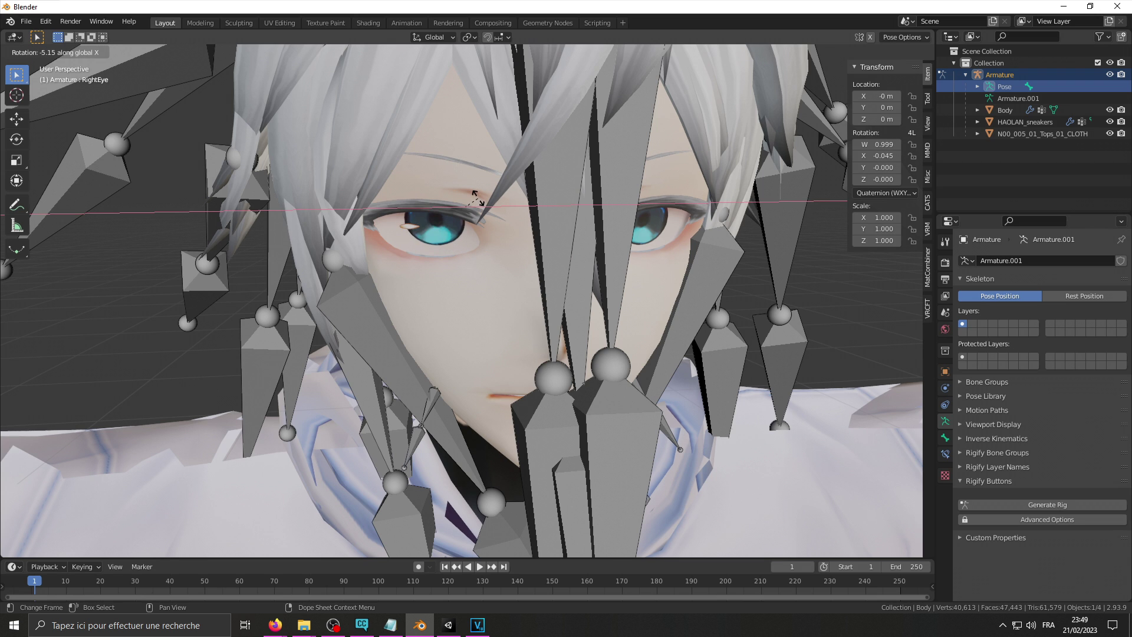
{"action": "left_click", "coordinate": [480, 183]}
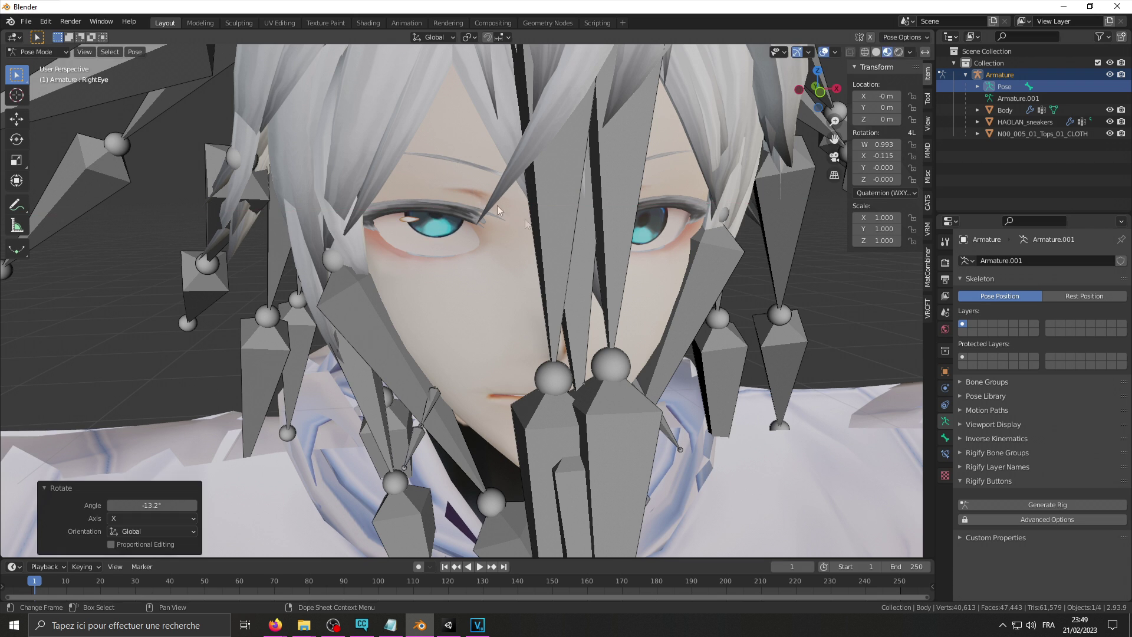
Step: Copy the exact rotation angle, -13.2338d, into the Bloc-notes document with the label "up:", and label the 26.1652d line "Down:"
{"action": "left_click", "coordinate": [154, 505]}
{"action": "key", "text": "ctrl+c"}
{"action": "key", "text": "alt+Tab"}
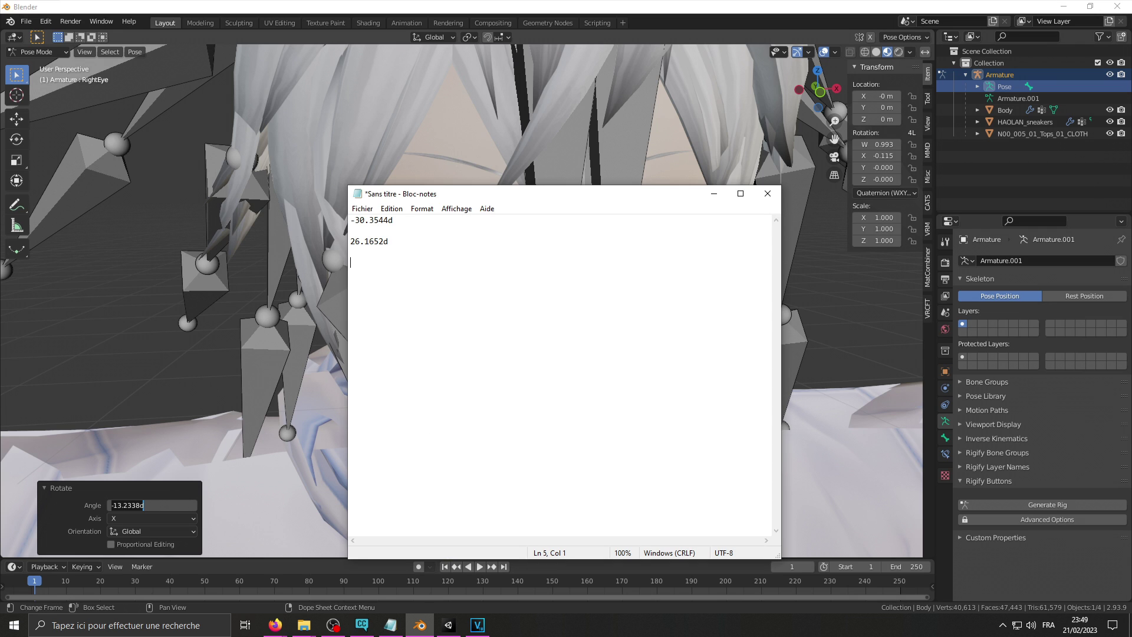
{"action": "key", "text": "ctrl+v"}
{"action": "type", "text": "DOwn:"}
{"action": "key", "text": "shift+Left"}
Step: Relabel the 26.1652d line "Left:", label the -30.3544d line "Right:", and return to Blender
{"action": "double_click", "coordinate": [357, 242]}
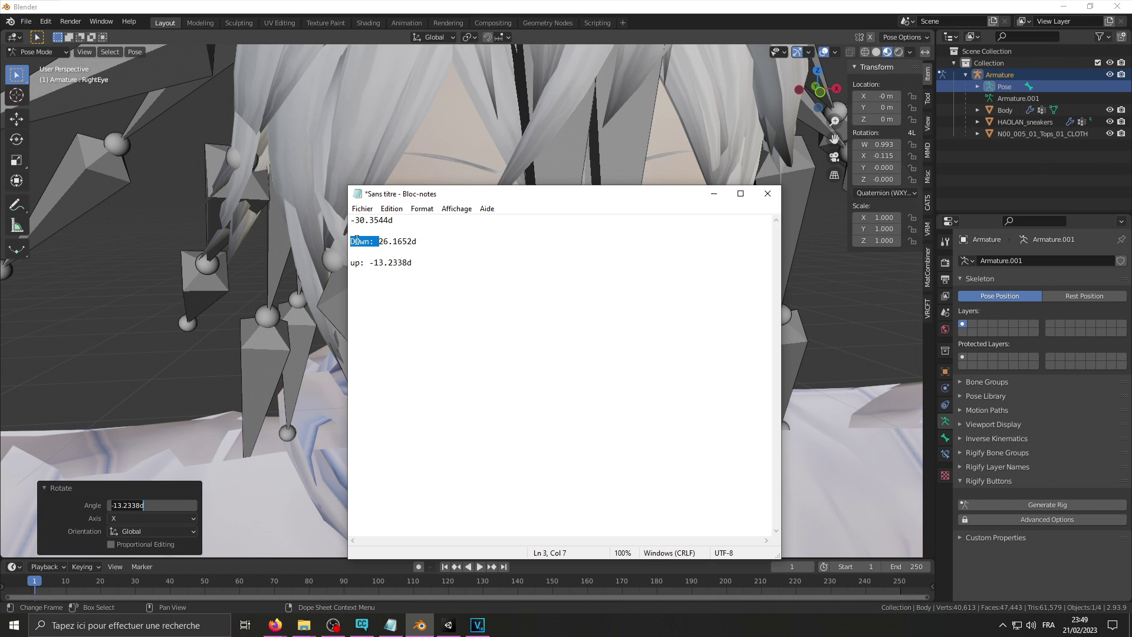
{"action": "key", "text": "Left"}
{"action": "key", "text": "shift+Right"}
{"action": "key", "text": "shift+Right"}
{"action": "key", "text": "shift+Right"}
{"action": "key", "text": "shift+Right"}
{"action": "type", "text": "Left"}
{"action": "type", "text": "Right:"}
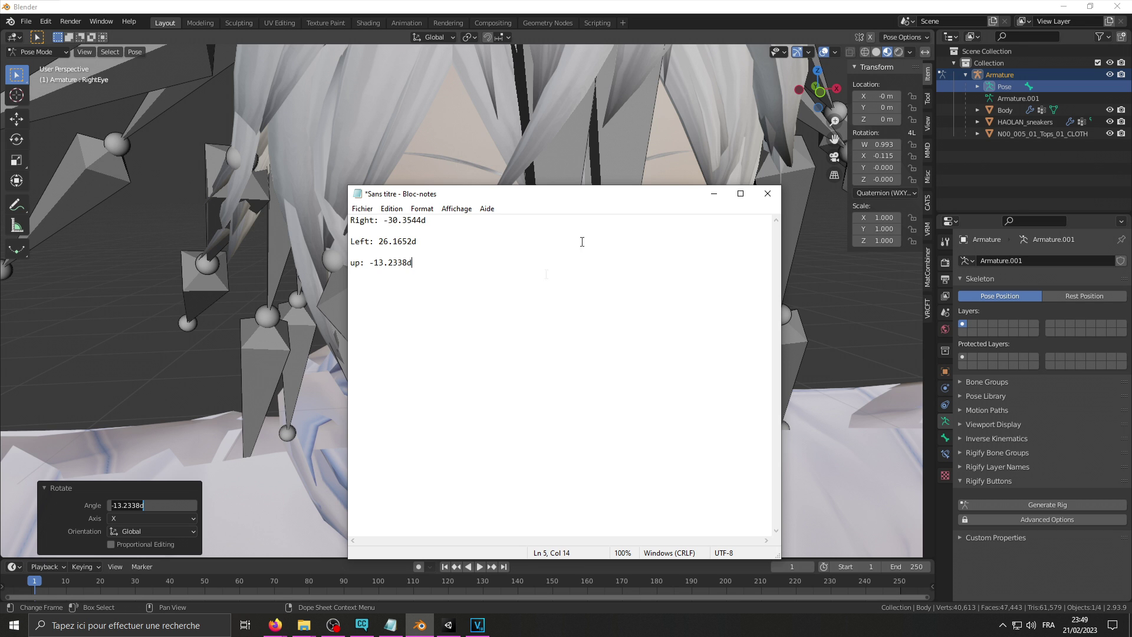
{"action": "left_click", "coordinate": [610, 6]}
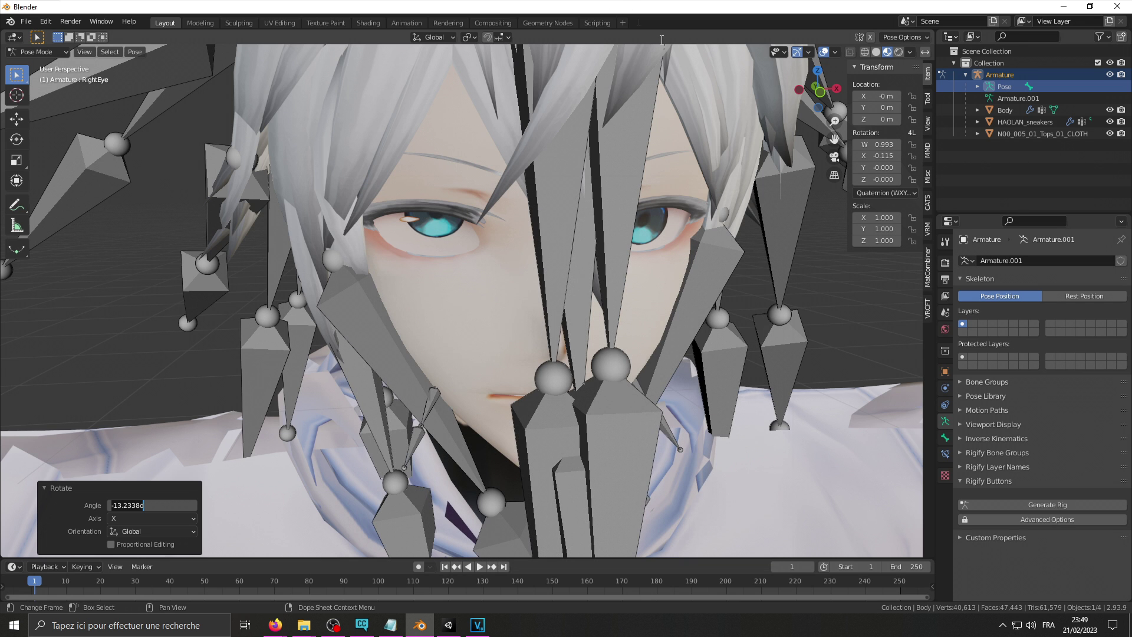
Step: Return to Object Mode and save the Body mesh's Armature modifier as a shape key
{"action": "left_click", "coordinate": [41, 52]}
{"action": "left_click", "coordinate": [32, 23]}
{"action": "left_click", "coordinate": [1031, 111]}
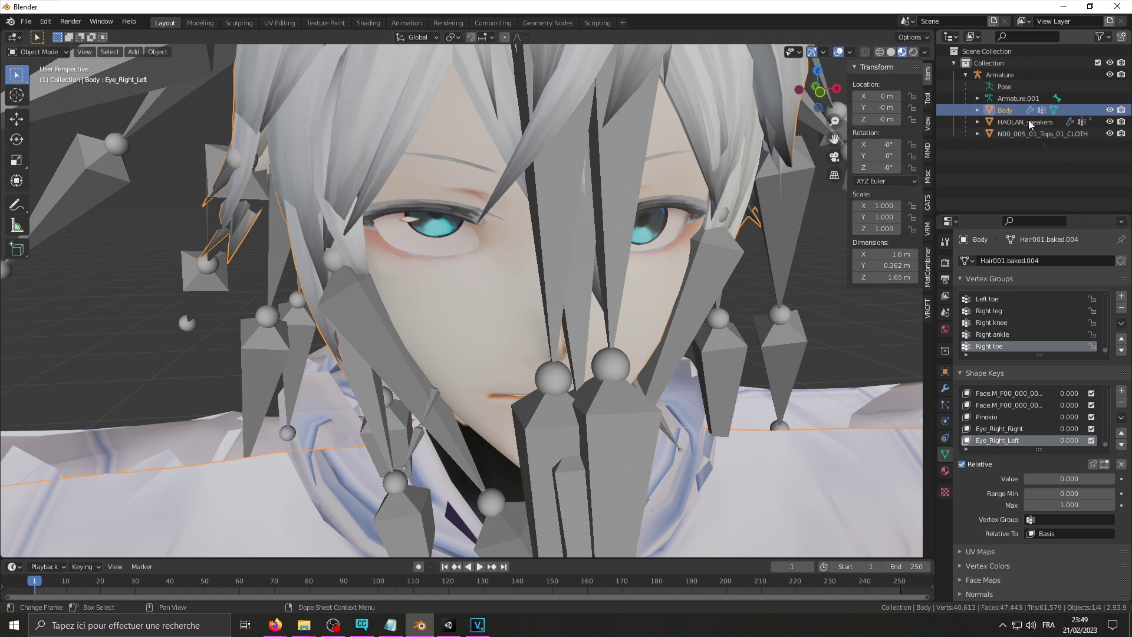
{"action": "left_click", "coordinate": [945, 388]}
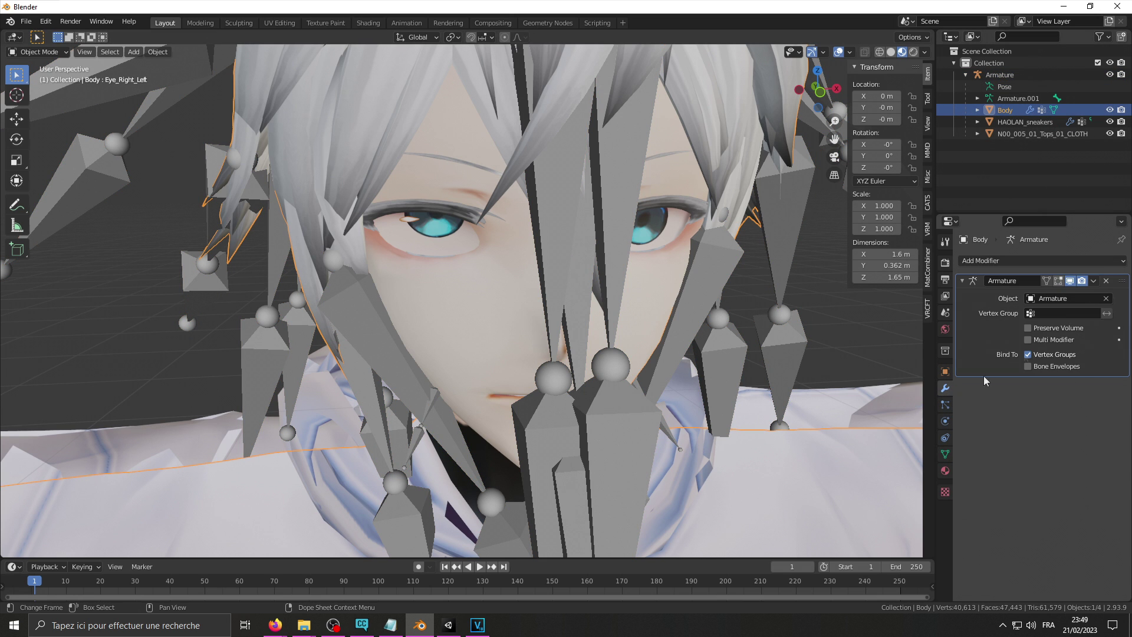
{"action": "left_click", "coordinate": [1094, 281]}
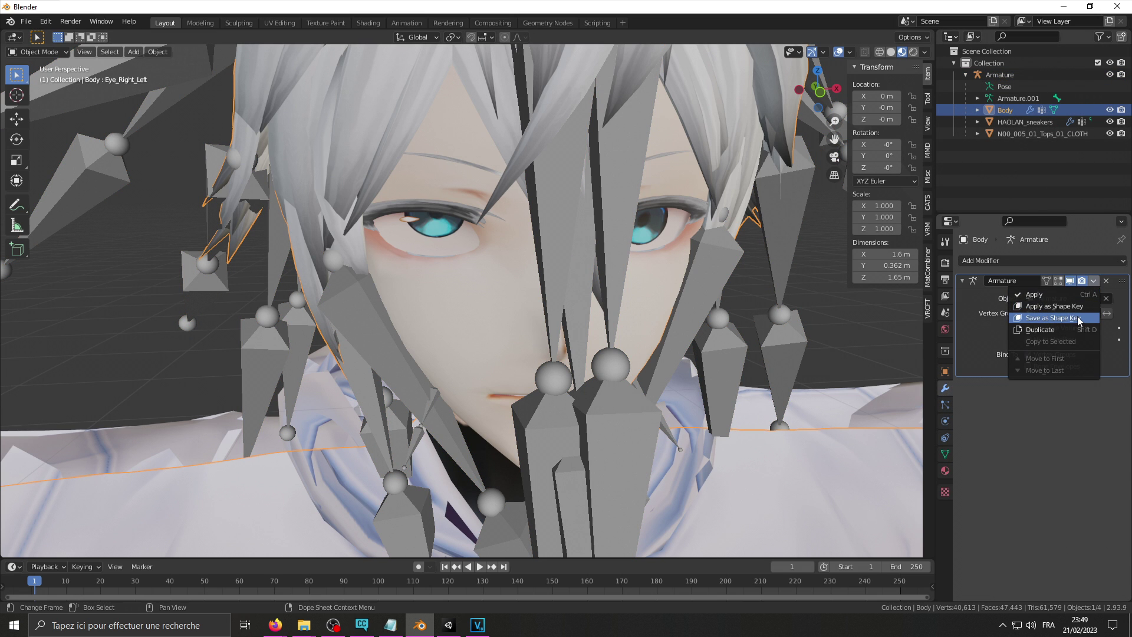
{"action": "left_click", "coordinate": [1079, 319]}
Step: Rename the Armature shape key at the end of the Body's shape key list to Eye_Right_Up
{"action": "left_click", "coordinate": [945, 453]}
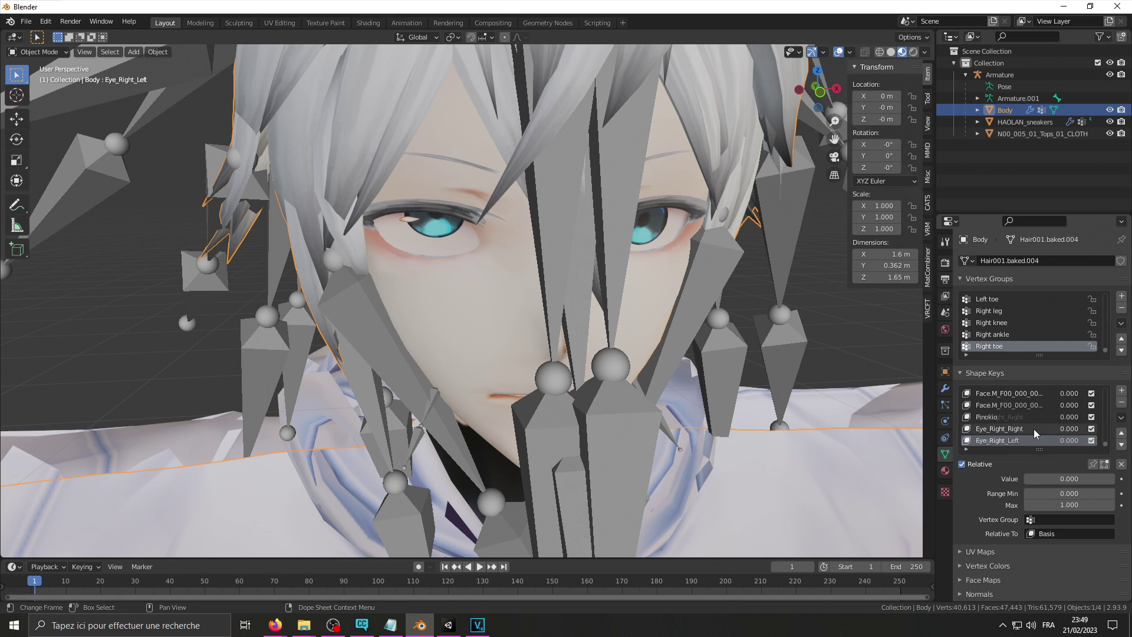
{"action": "scroll", "coordinate": [1035, 434], "scroll_direction": "down", "scroll_amount": 1}
{"action": "double_click", "coordinate": [1001, 441]}
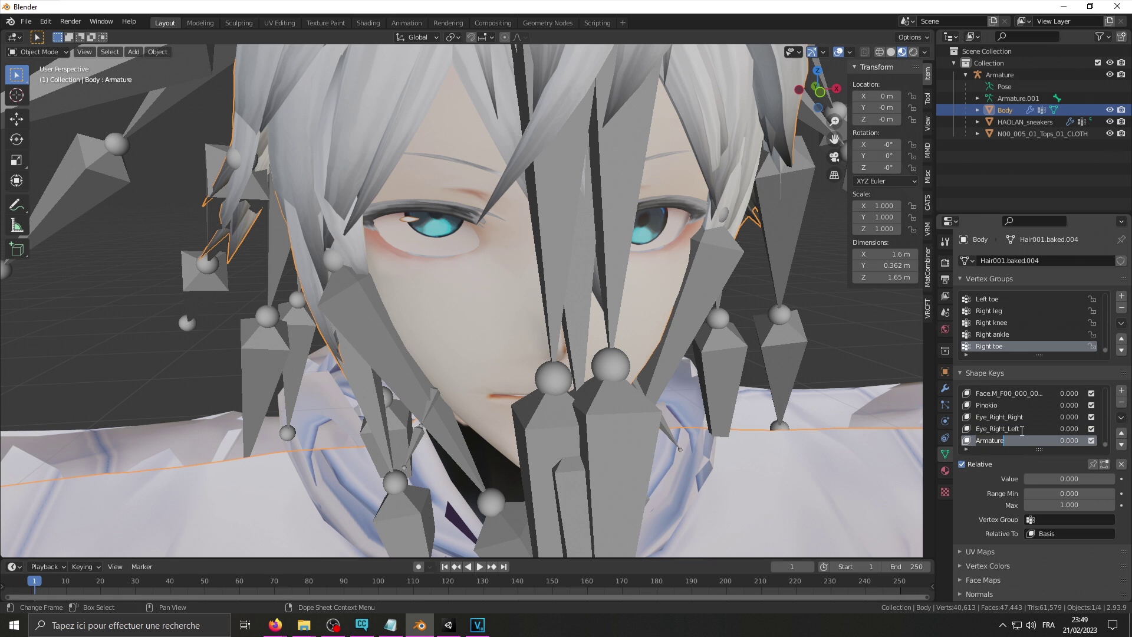
{"action": "type", "text": "Eye_Right_Up"}
{"action": "left_click", "coordinate": [33, 52]}
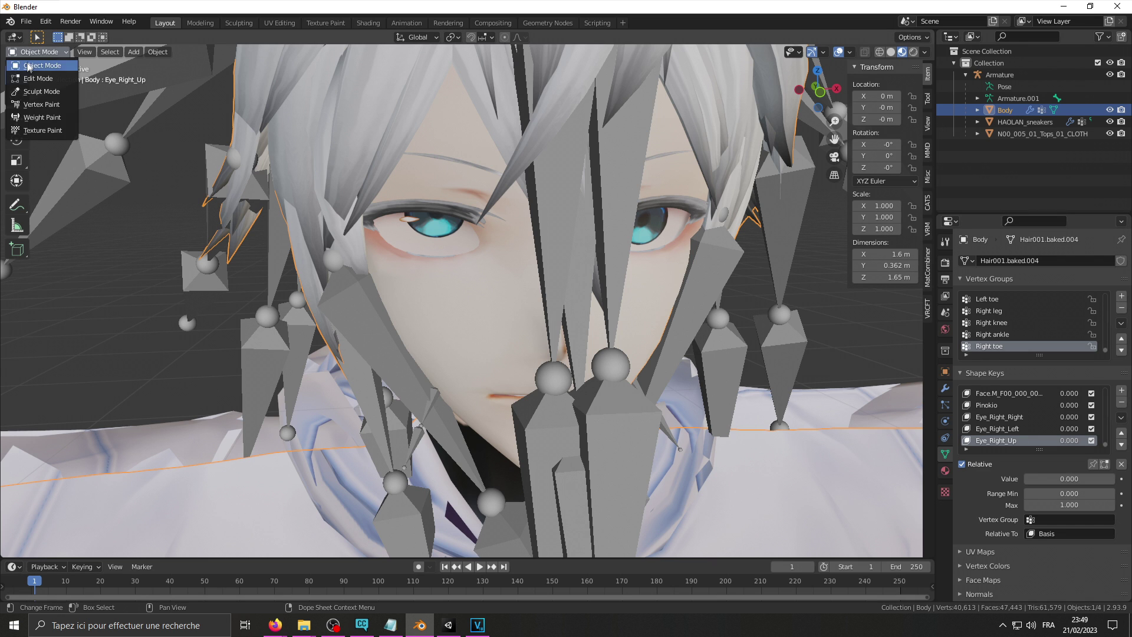
Step: Enter Pose Mode on the Armature and reset the RightEye bone's rotation to W 1, with X, Y and Z at 0
{"action": "left_click", "coordinate": [28, 65]}
{"action": "left_click", "coordinate": [1000, 74]}
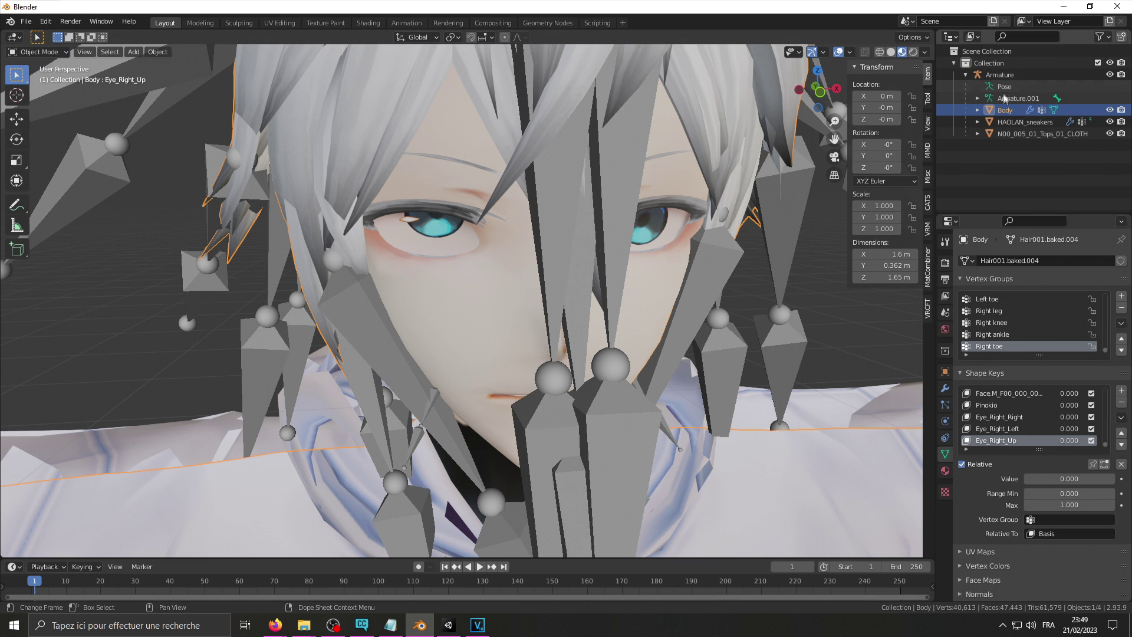
{"action": "left_click", "coordinate": [55, 59]}
{"action": "left_click", "coordinate": [55, 89]}
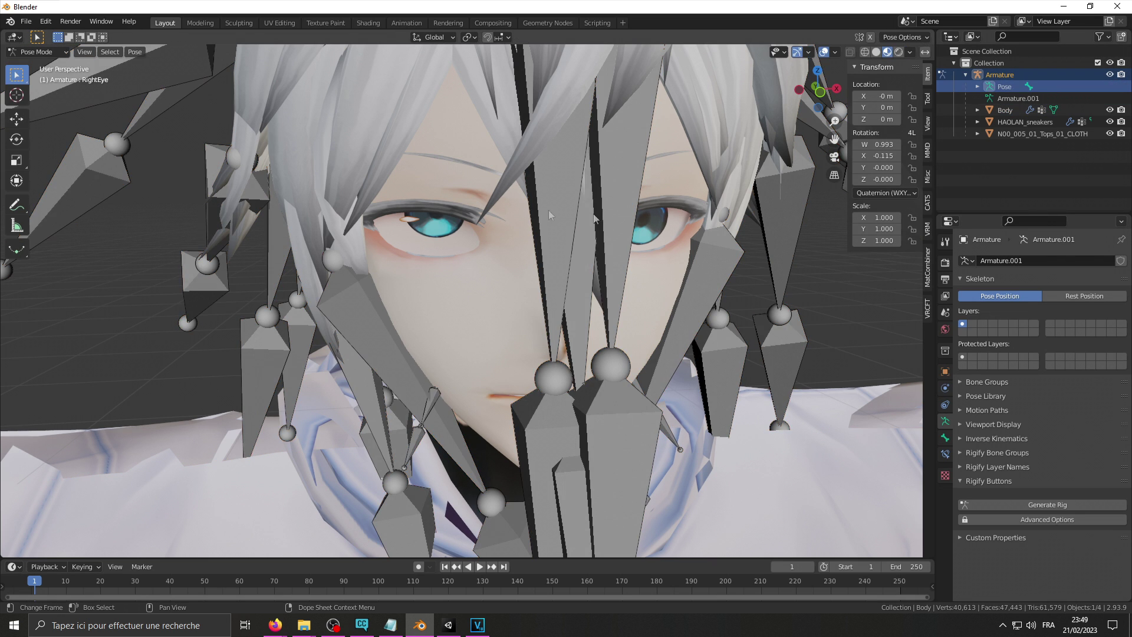
{"action": "left_click", "coordinate": [877, 145]}
{"action": "type", "text": "1"}
{"action": "key", "text": "Return"}
{"action": "left_click", "coordinate": [879, 157]}
{"action": "type", "text": "0"}
{"action": "key", "text": "Return"}
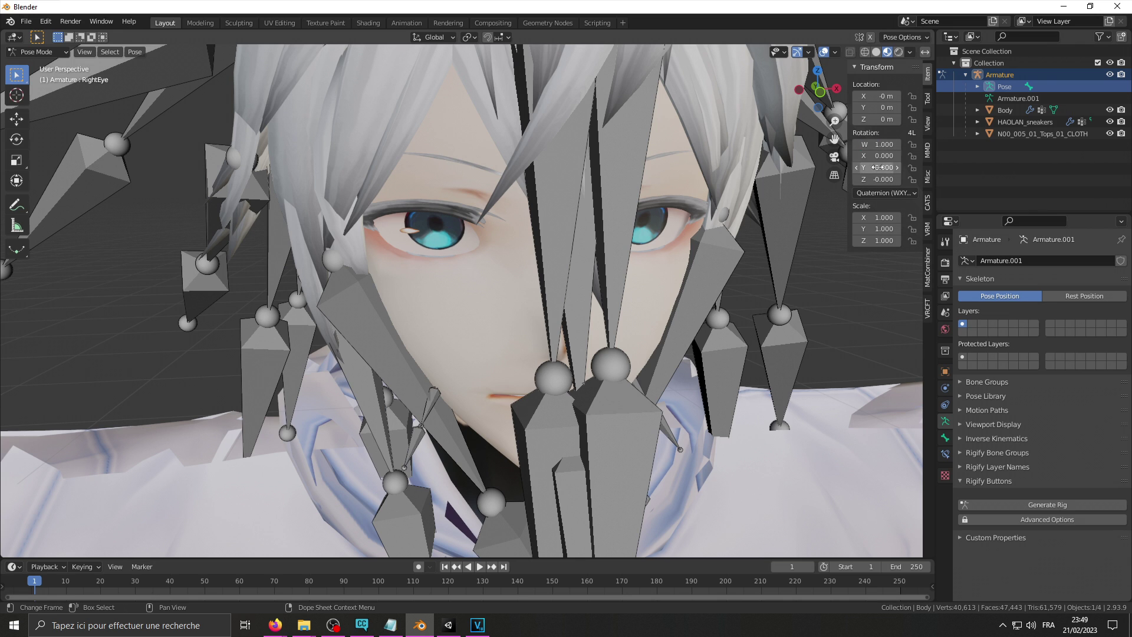
{"action": "key", "text": "BackSpace"}
Step: Rotate the RightEye bone about 24.8° around the global X axis so the eye looks down
{"action": "key", "text": "r"}
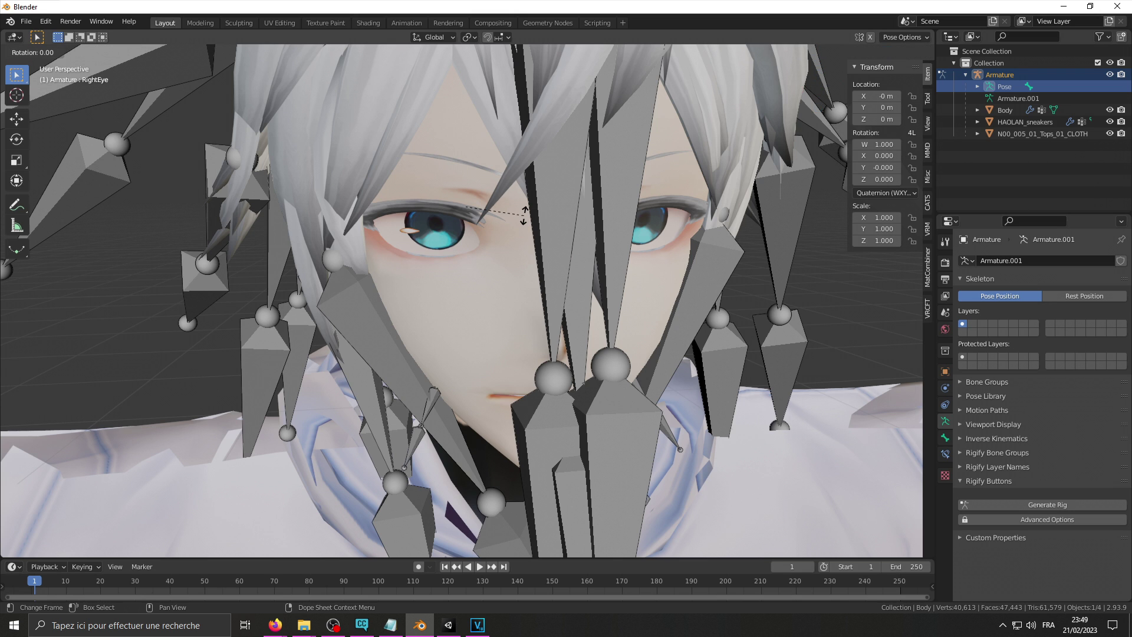
{"action": "key", "text": "x"}
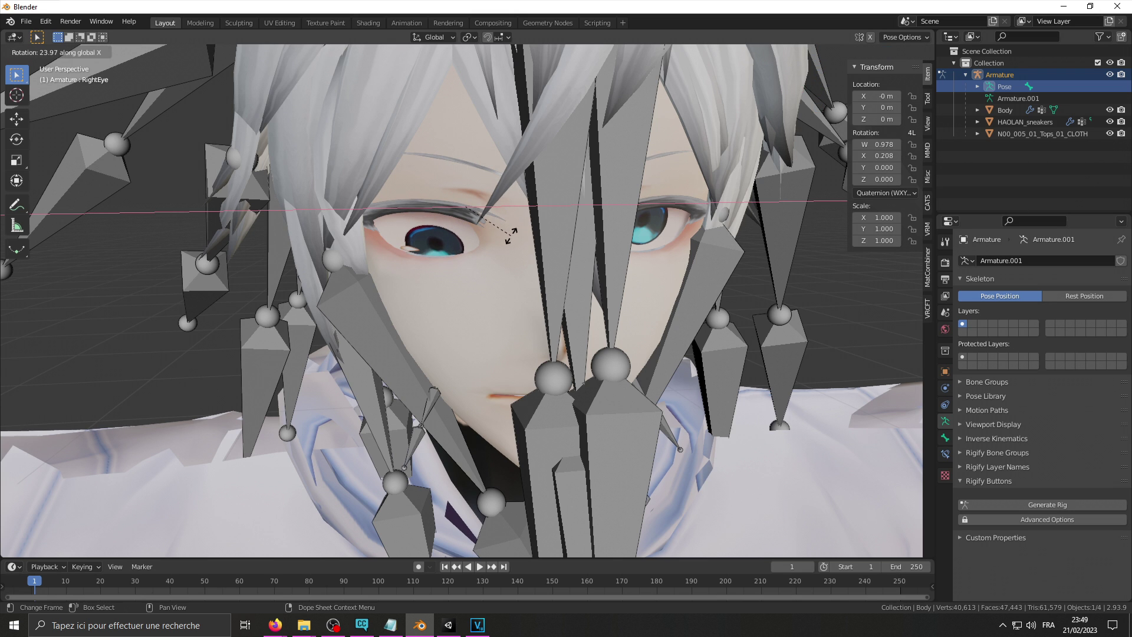
{"action": "left_click", "coordinate": [511, 236]}
Step: Copy the exact rotation angle, 24.8435d, into the Bloc-notes document with the label "Down:" and return to Blender
{"action": "left_click", "coordinate": [164, 506]}
{"action": "key", "text": "ctrl+c"}
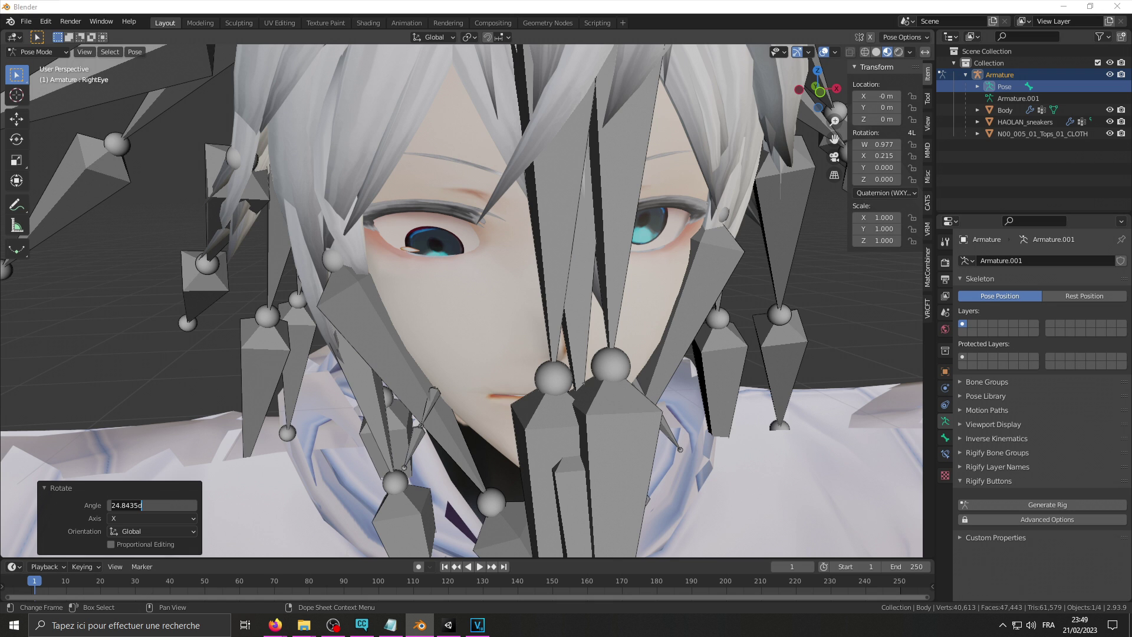
{"action": "key", "text": "alt+Tab"}
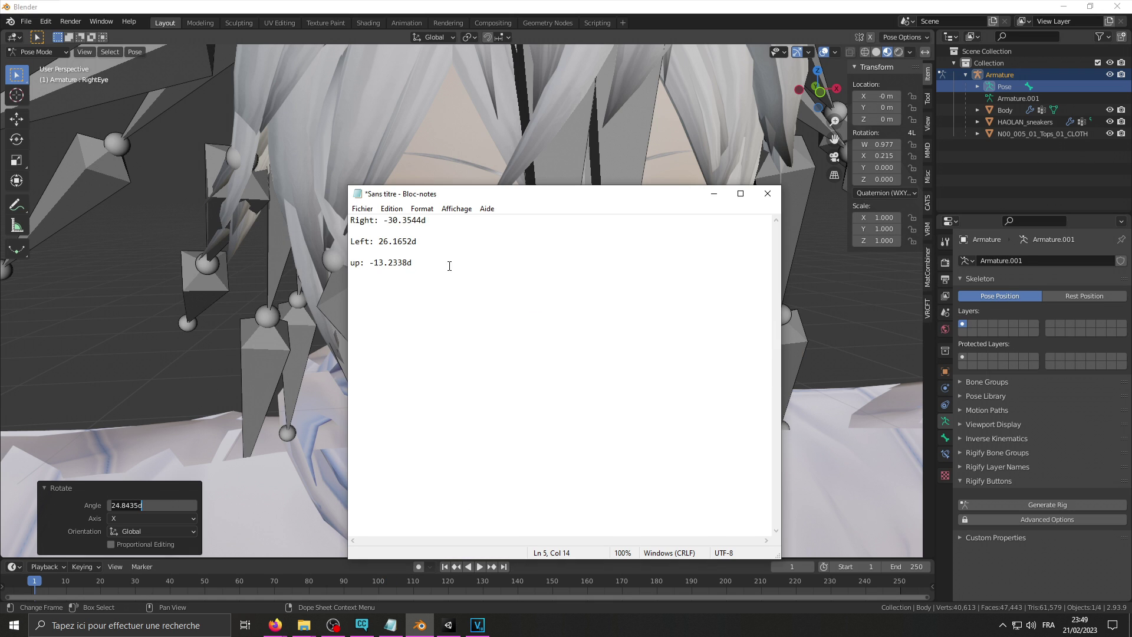
{"action": "key", "text": "ctrl+v"}
{"action": "type", "text": "Down:"}
{"action": "key", "text": "alt+Tab"}
Step: Switch the Armature to Object Mode and save the Body mesh's Armature modifier as a shape key for the downward pose
{"action": "left_click", "coordinate": [35, 52]}
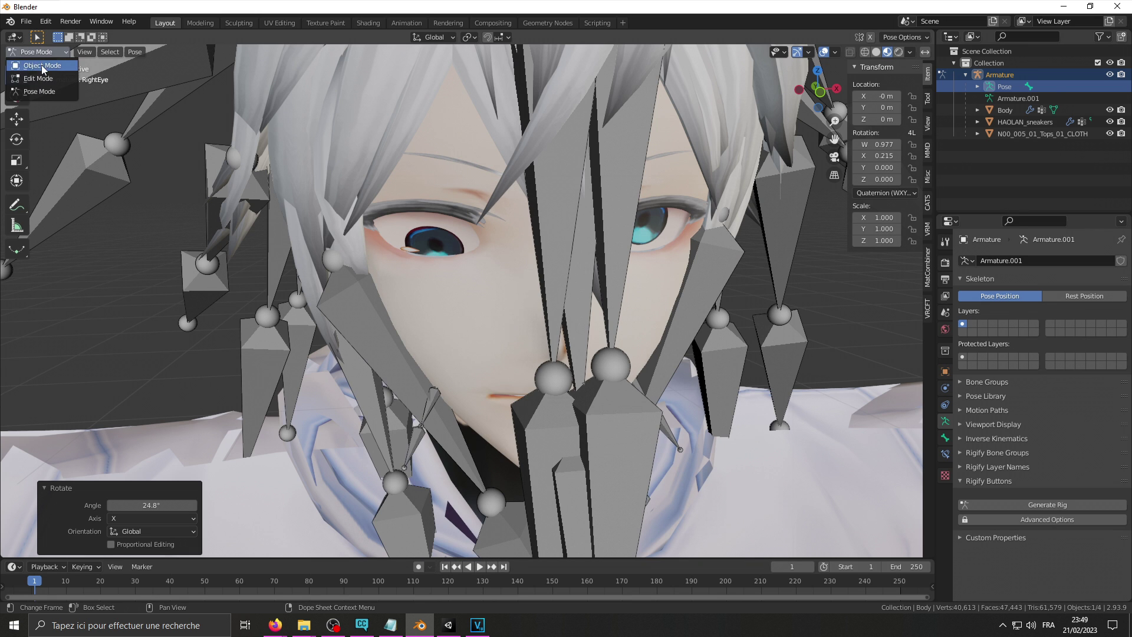
{"action": "left_click", "coordinate": [35, 65]}
{"action": "left_click", "coordinate": [1004, 110]}
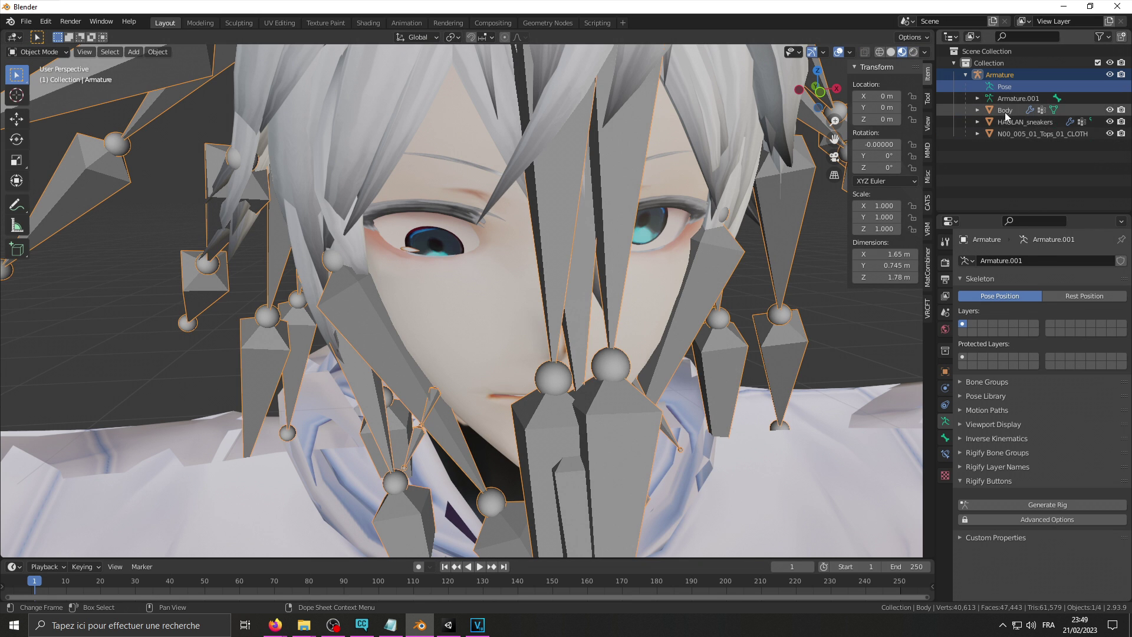
{"action": "left_click", "coordinate": [945, 388]}
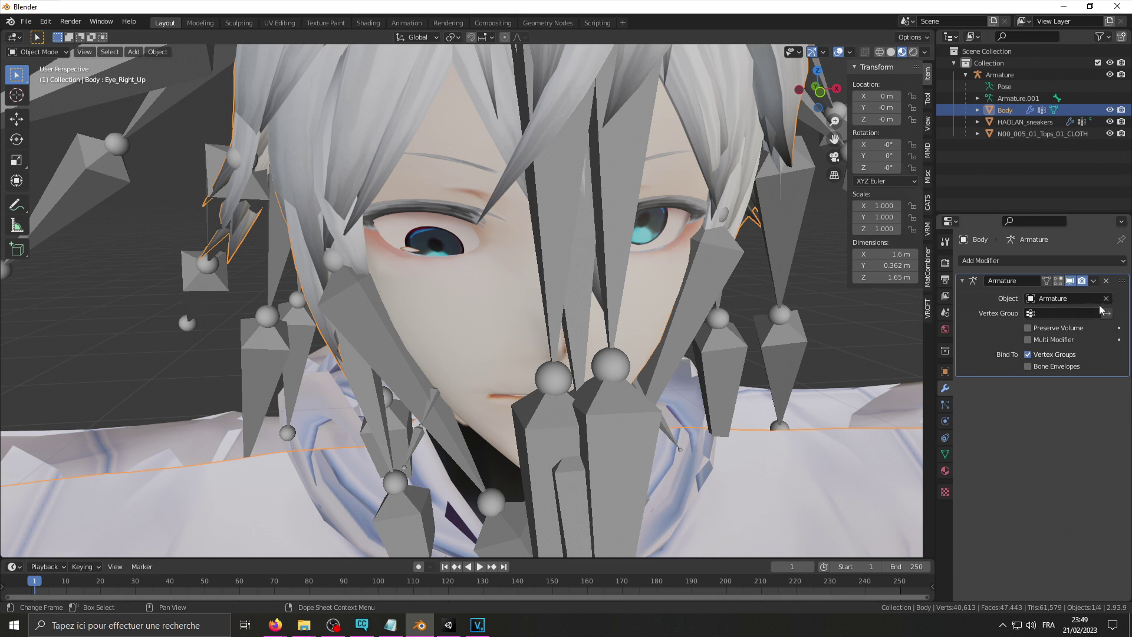
{"action": "left_click", "coordinate": [1093, 281]}
Step: Rename the new shape key at the end of the Body's shape key list to Eye_Right_Down
{"action": "left_click", "coordinate": [945, 454]}
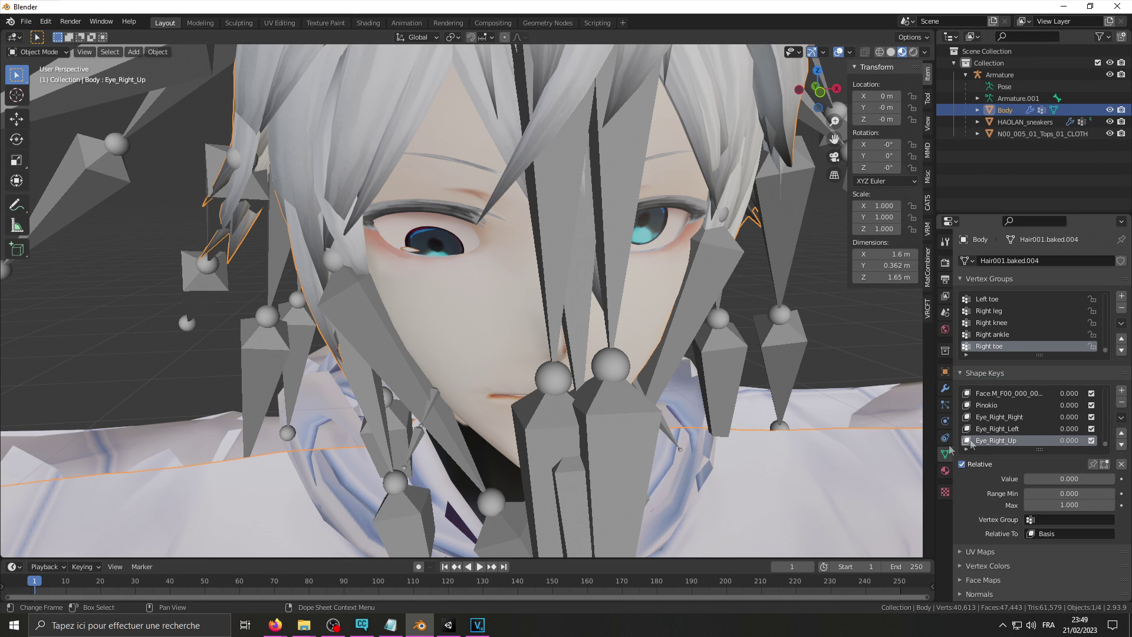
{"action": "scroll", "coordinate": [1006, 425], "scroll_direction": "down", "scroll_amount": 1}
{"action": "double_click", "coordinate": [1006, 440]}
{"action": "type", "text": "Eye_Right_Down"}
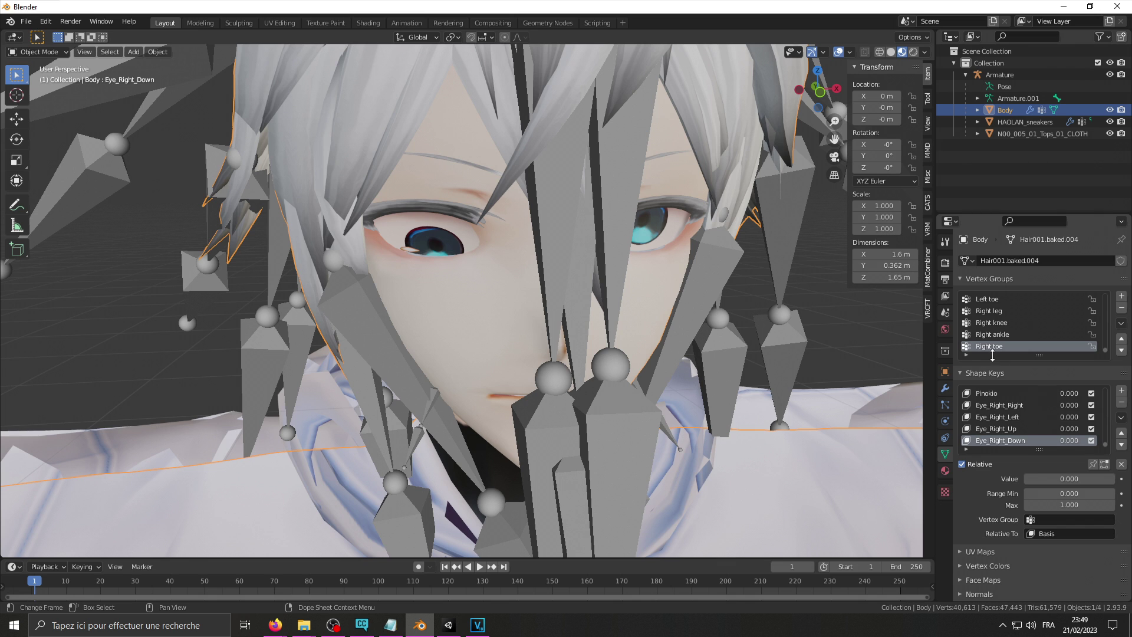
Step: Put the Armature back in Pose Mode and reset the RightEye bone's rotation to W 1 and X 0
{"action": "left_click", "coordinate": [50, 53]}
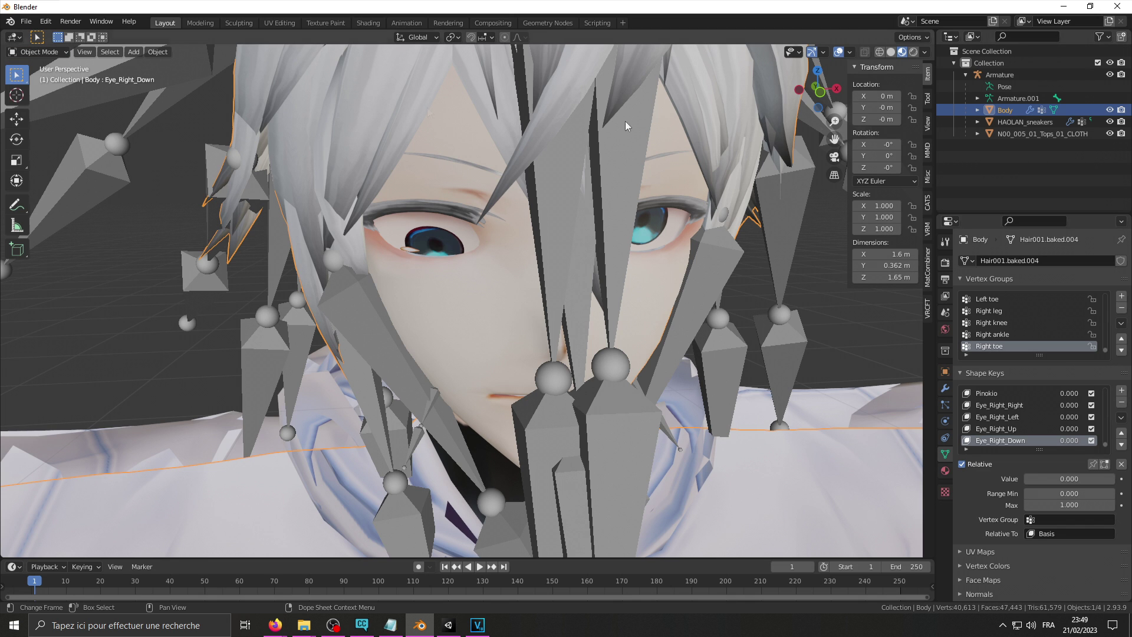
{"action": "left_click", "coordinate": [1003, 76]}
{"action": "left_click", "coordinate": [38, 52]}
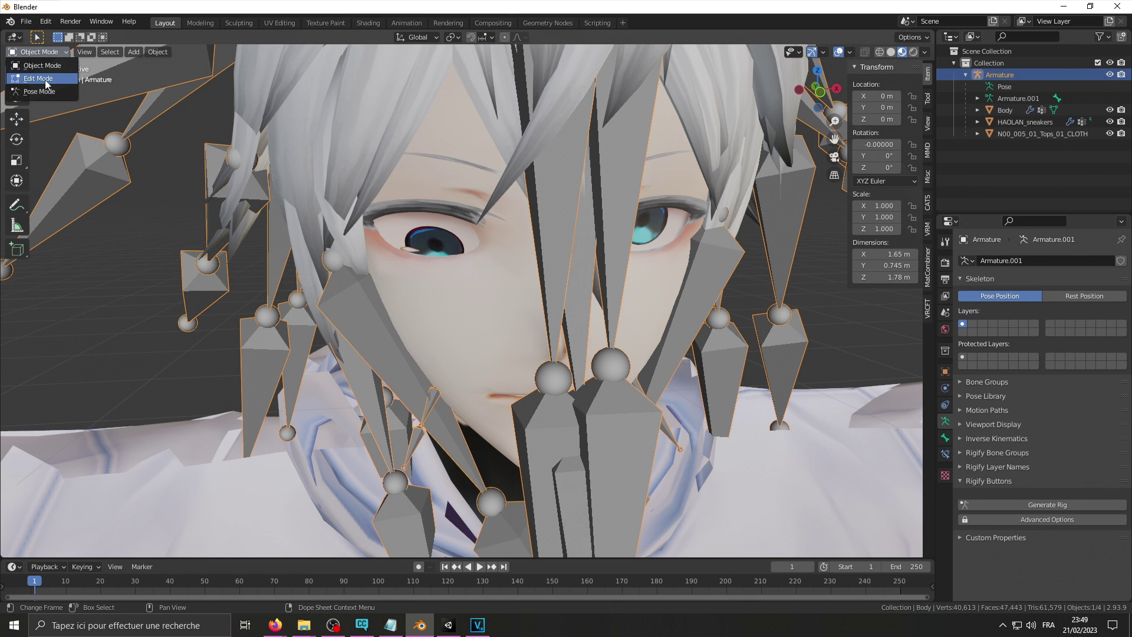
{"action": "left_click", "coordinate": [44, 89]}
{"action": "left_click", "coordinate": [879, 146]}
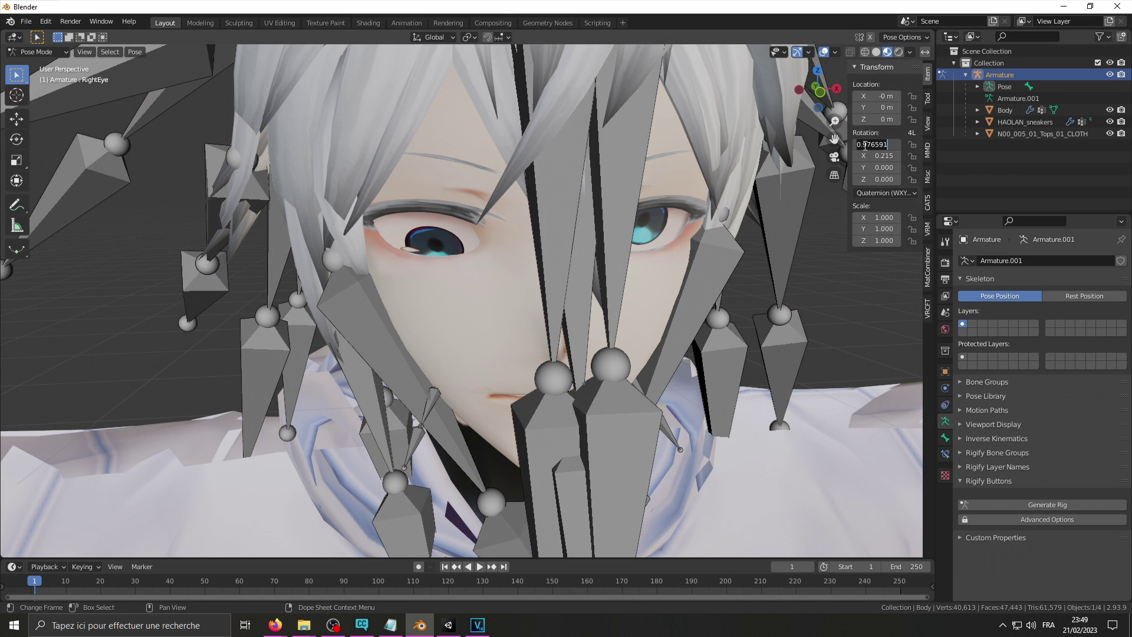
{"action": "type", "text": "1"}
{"action": "double_click", "coordinate": [878, 159]}
{"action": "type", "text": "1"}
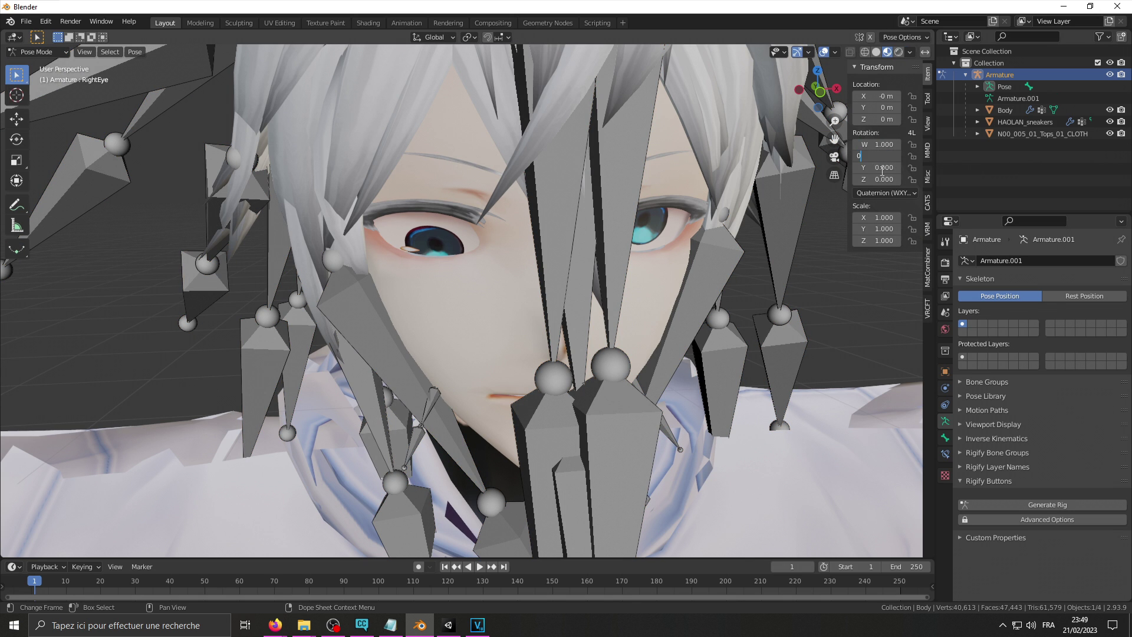
{"action": "key", "text": "Return"}
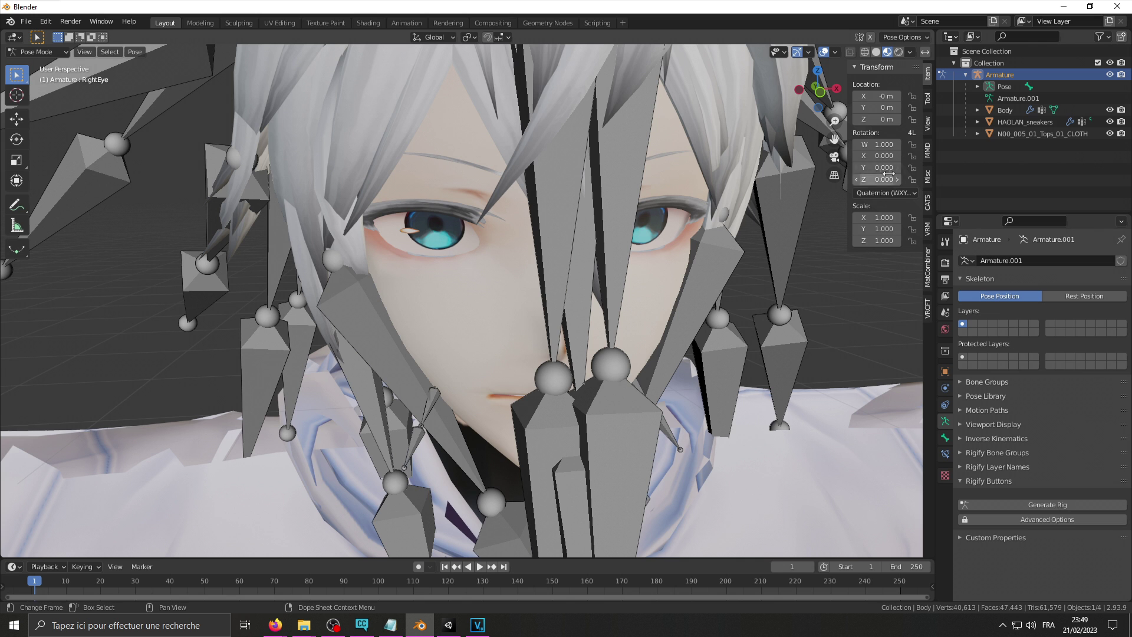
Step: Select the LeftEye bone above the eye, turning X-ray on to reach it and off again once it is selected
{"action": "middle_click_drag", "start_coordinate": [721, 205], "coordinate": [713, 206]}
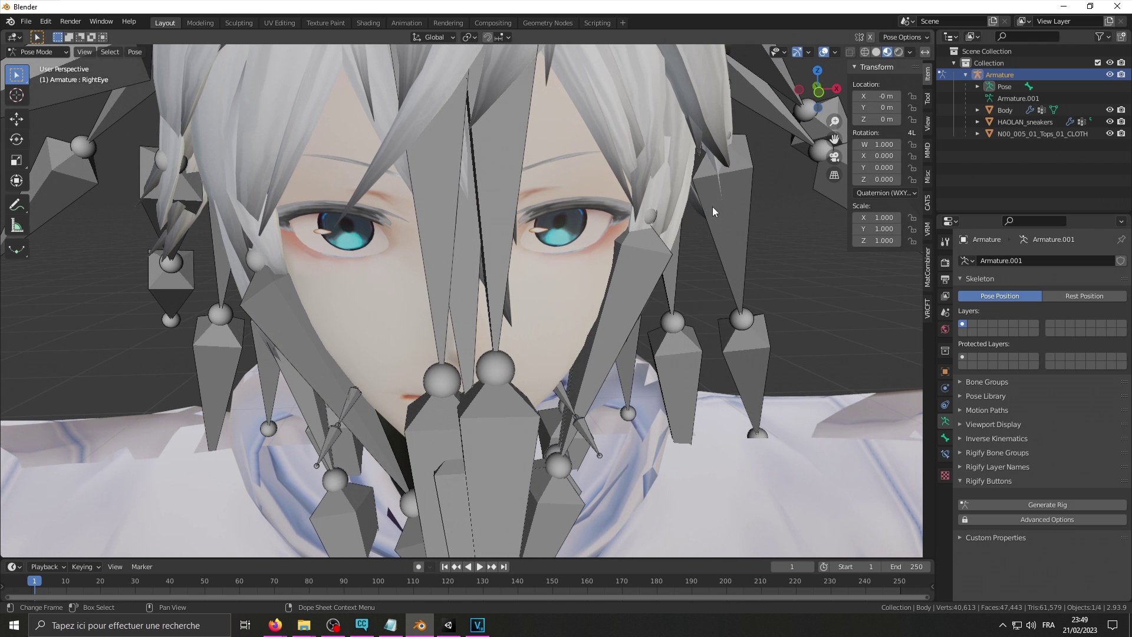
{"action": "left_click", "coordinate": [850, 54]}
{"action": "middle_click_drag", "start_coordinate": [626, 243], "coordinate": [613, 241]}
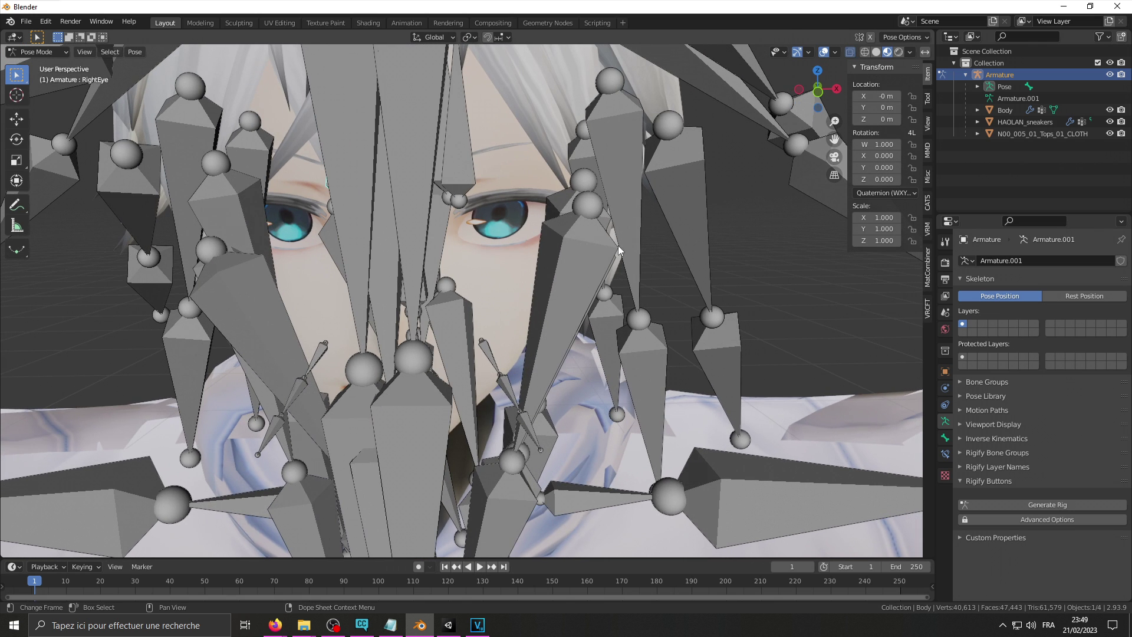
{"action": "left_click", "coordinate": [461, 169]}
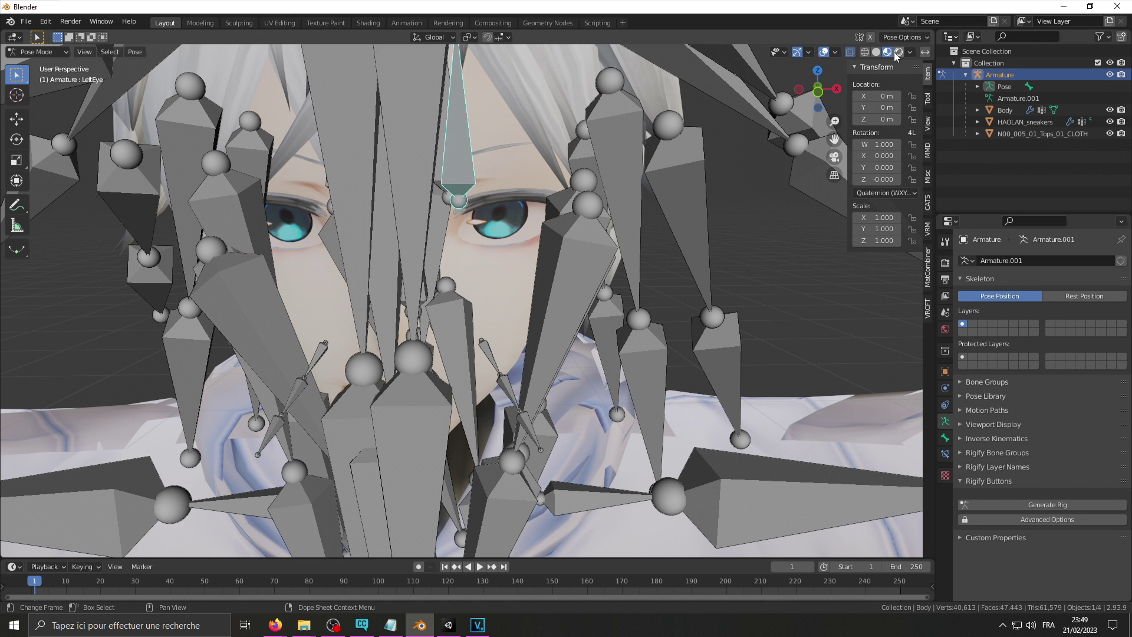
{"action": "left_click", "coordinate": [850, 54]}
{"action": "middle_click_drag", "start_coordinate": [546, 262], "coordinate": [553, 259]}
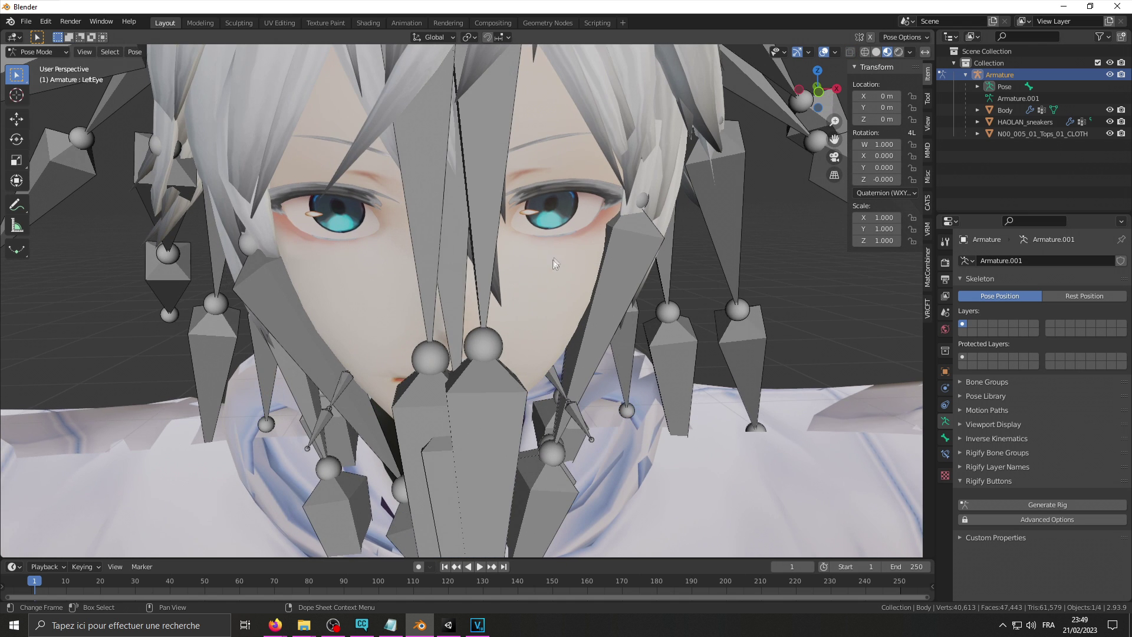
{"action": "scroll", "coordinate": [553, 260], "scroll_direction": "up", "scroll_amount": 2}
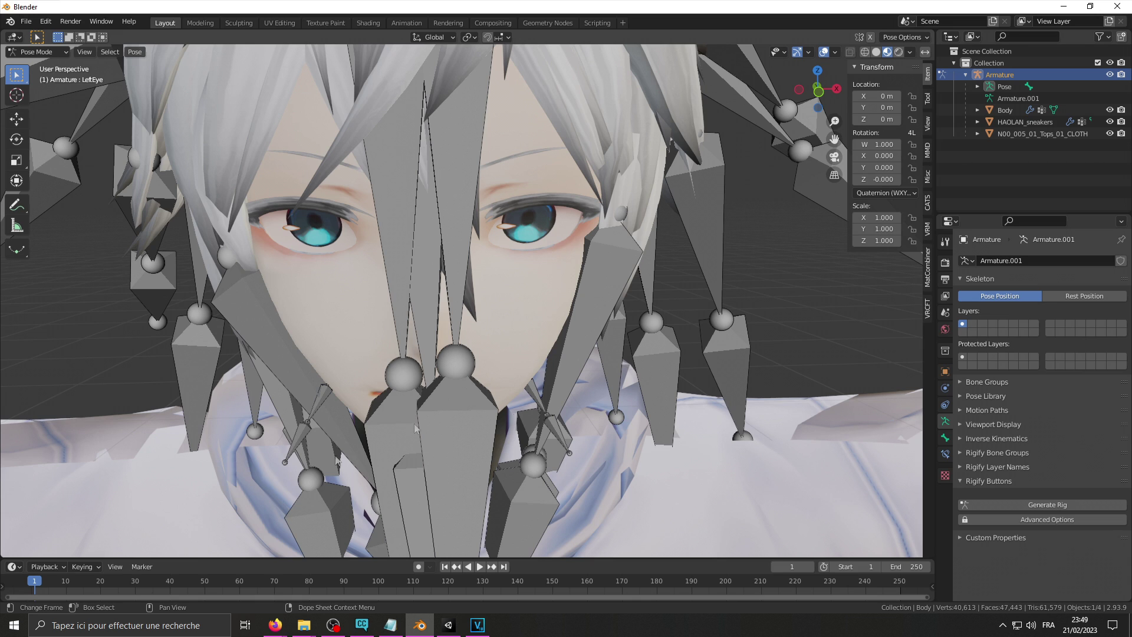
Step: Rotate the LeftEye bone around the global Z axis, try the angle -30.3544°, and settle on 30.3544°
{"action": "key", "text": "r"}
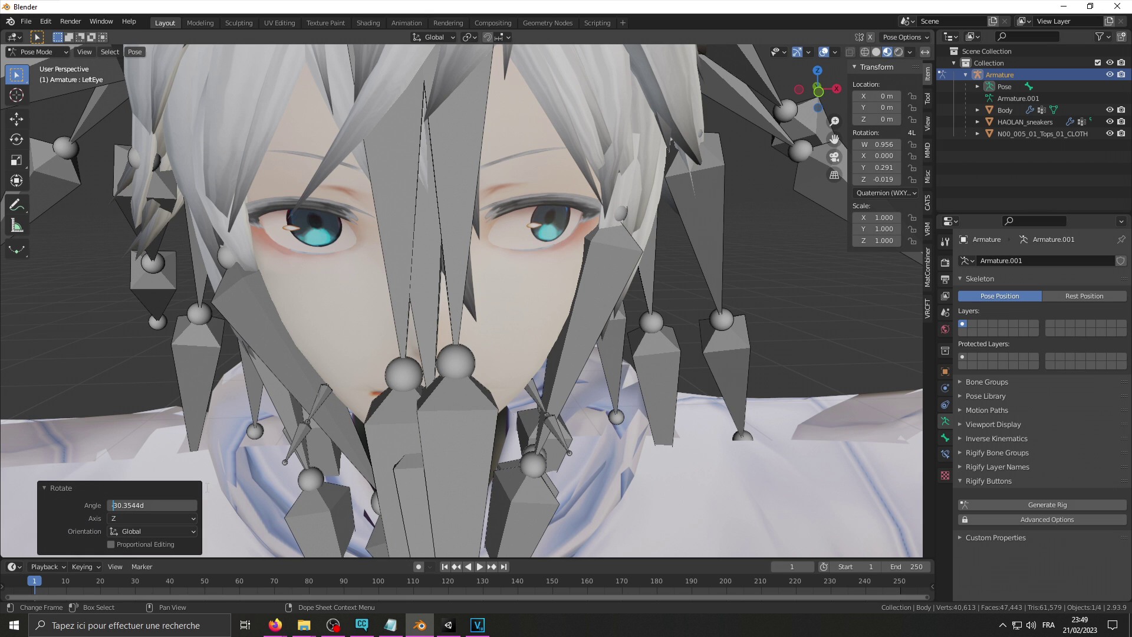
{"action": "type", "text": "-"}
{"action": "key", "text": "Return"}
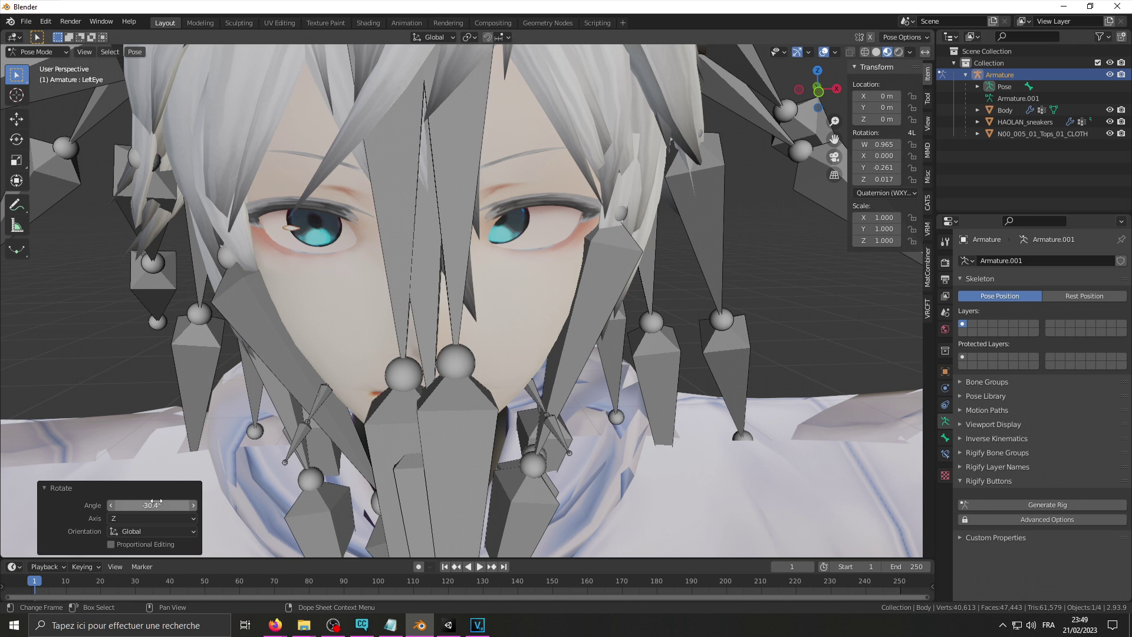
{"action": "left_click", "coordinate": [157, 503]}
{"action": "type", "text": "30.3544d"}
{"action": "key", "text": "Return"}
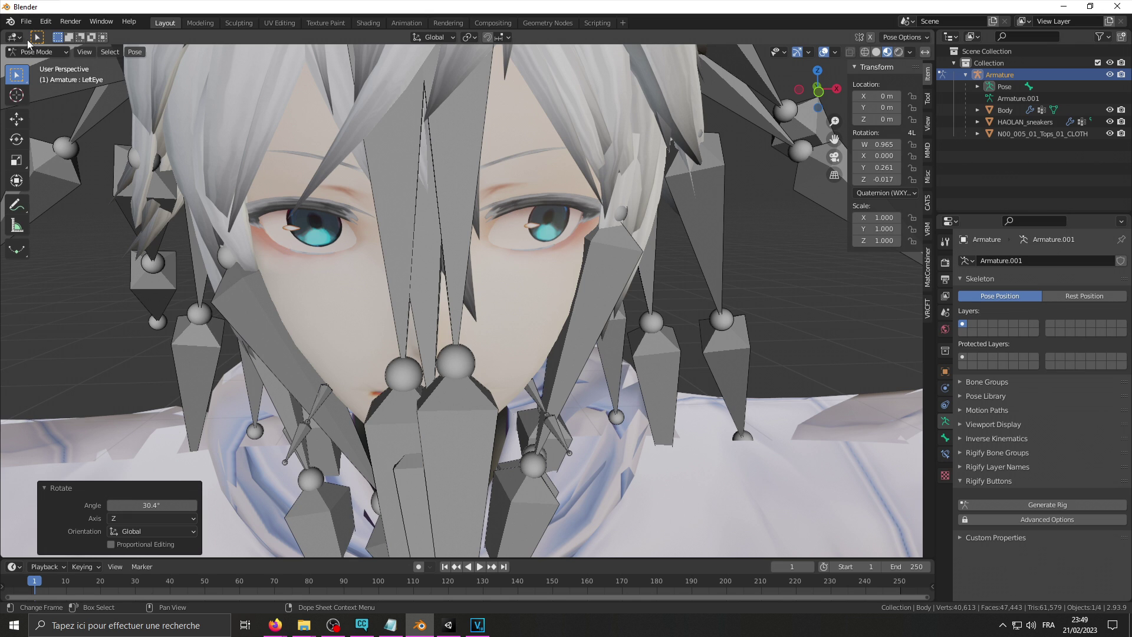
Step: Return to Object Mode and save the LeftEye pose as a shape key from the Body mesh's Armature modifier
{"action": "left_click", "coordinate": [36, 52]}
{"action": "left_click", "coordinate": [36, 66]}
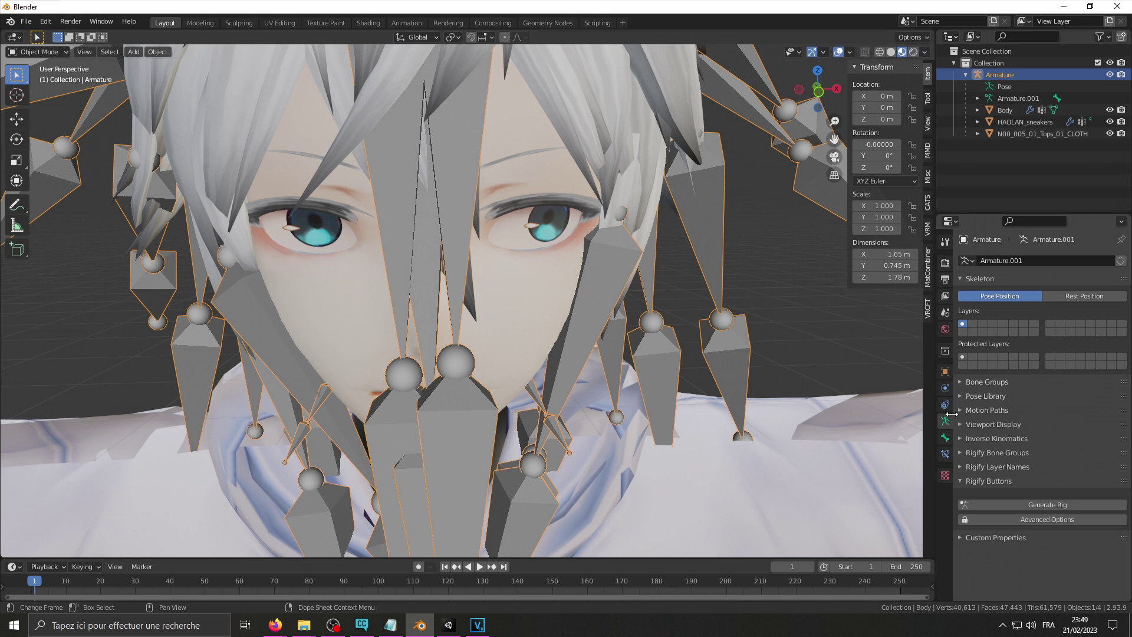
{"action": "left_click", "coordinate": [1005, 110]}
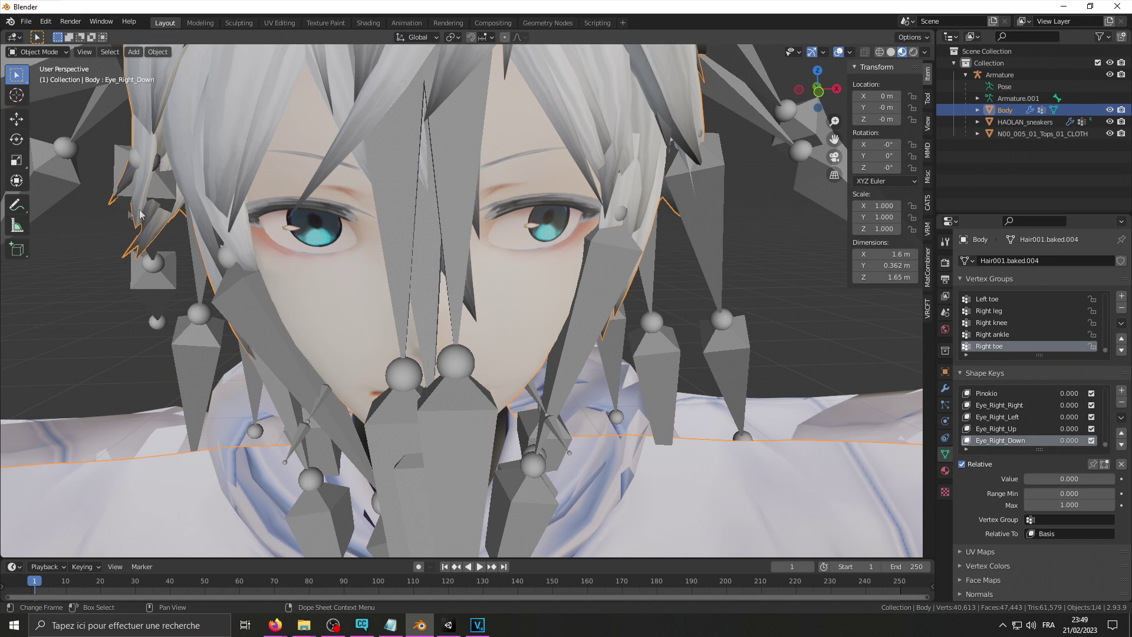
{"action": "scroll", "coordinate": [991, 436], "scroll_direction": "down", "scroll_amount": 3}
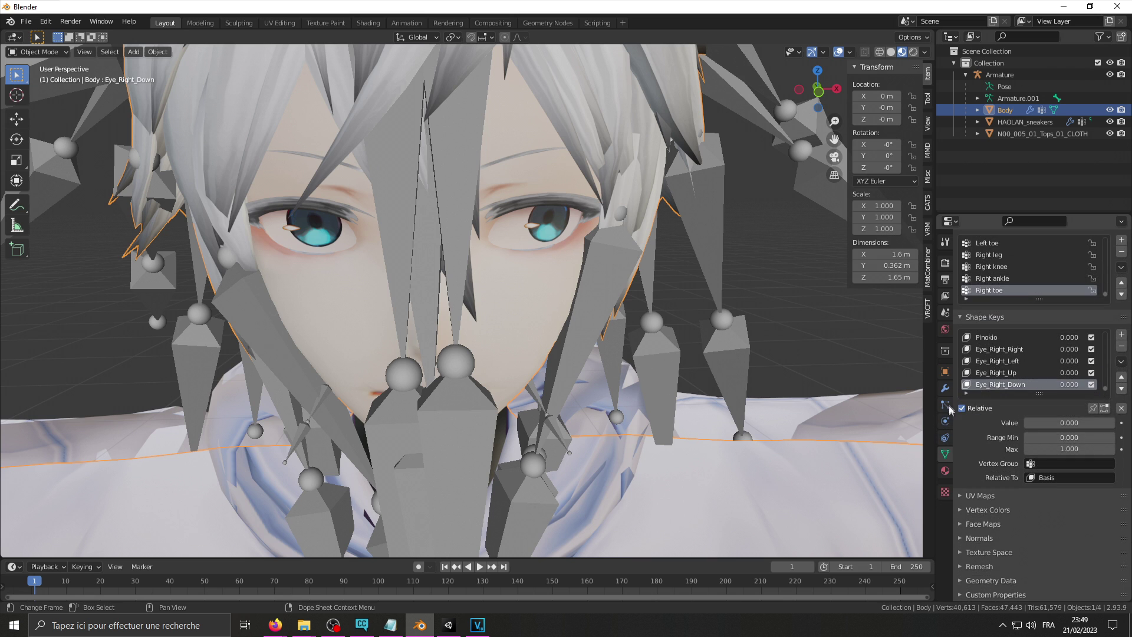
{"action": "left_click", "coordinate": [945, 388]}
{"action": "left_click", "coordinate": [1094, 282]}
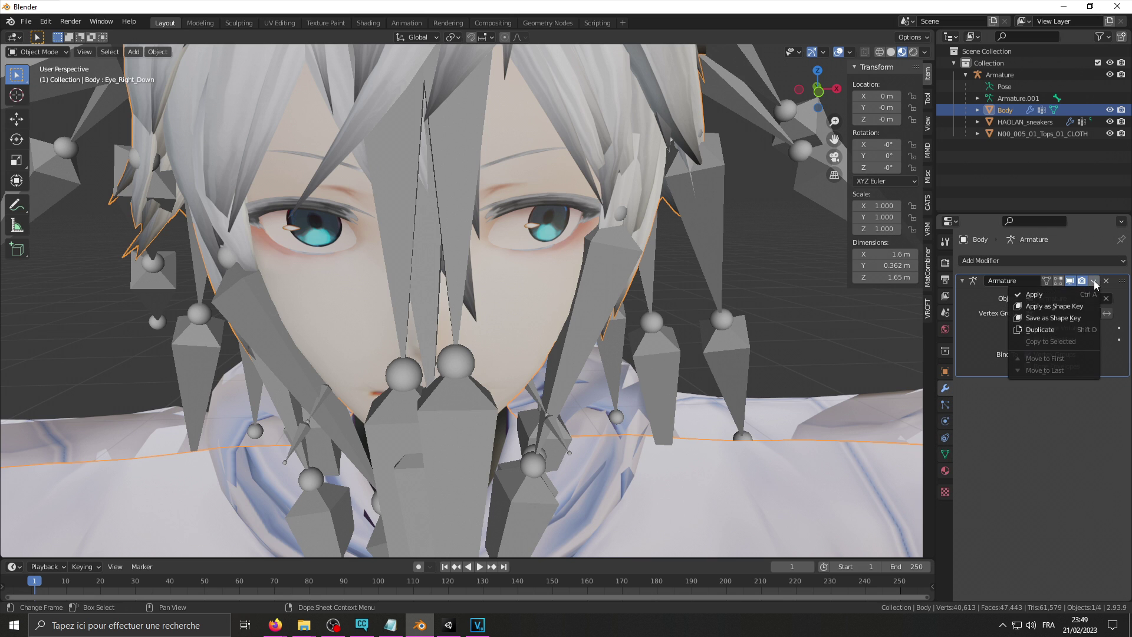
Step: Rename the Armature shape key at the end of the Body's shape key list to Eye_Left_Left
{"action": "left_click", "coordinate": [945, 438]}
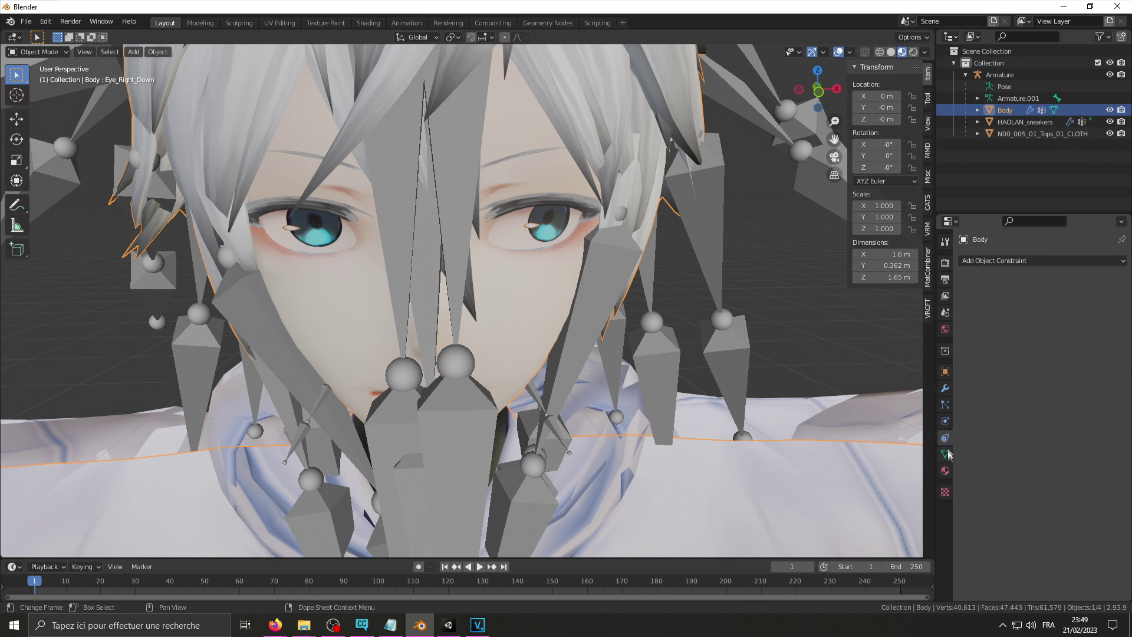
{"action": "left_click", "coordinate": [945, 454]}
{"action": "double_click", "coordinate": [999, 417]}
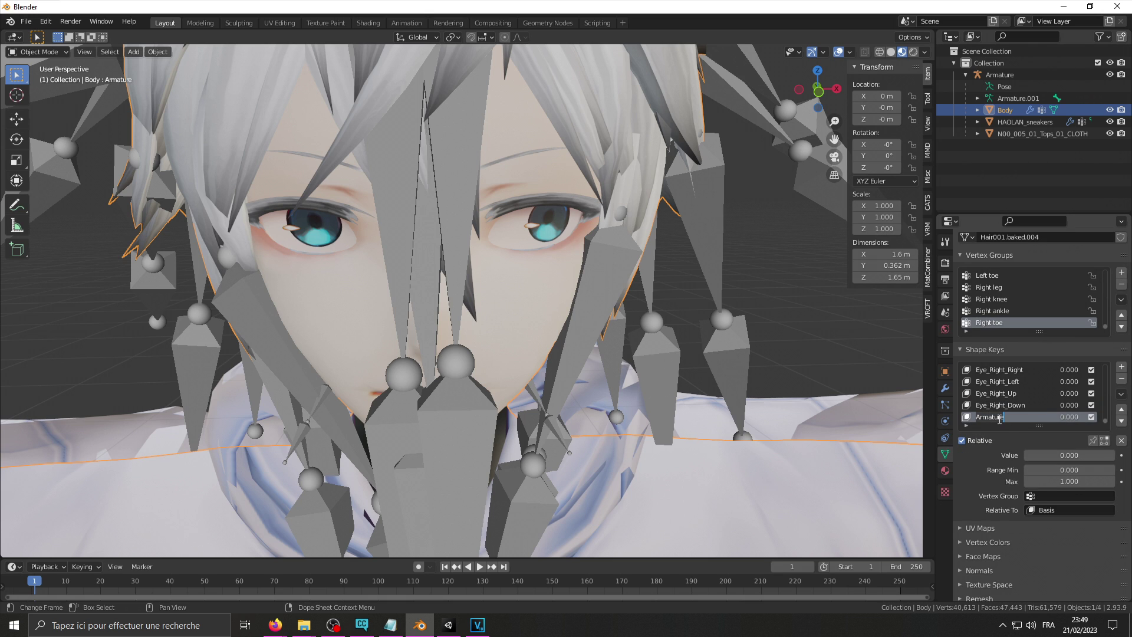
{"action": "type", "text": "E"}
{"action": "type", "text": "ye_Left_Left"}
{"action": "key", "text": "Return"}
Step: Select the Armature in Object Mode and switch it to Pose Mode
{"action": "left_click", "coordinate": [32, 52]}
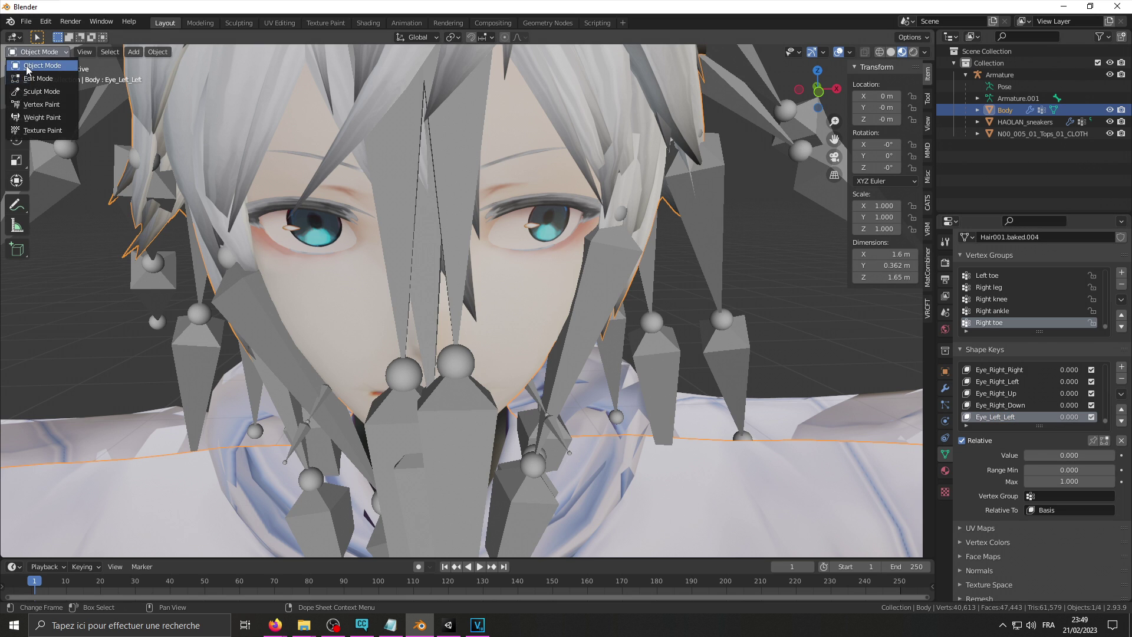
{"action": "left_click", "coordinate": [26, 67]}
{"action": "left_click", "coordinate": [999, 75]}
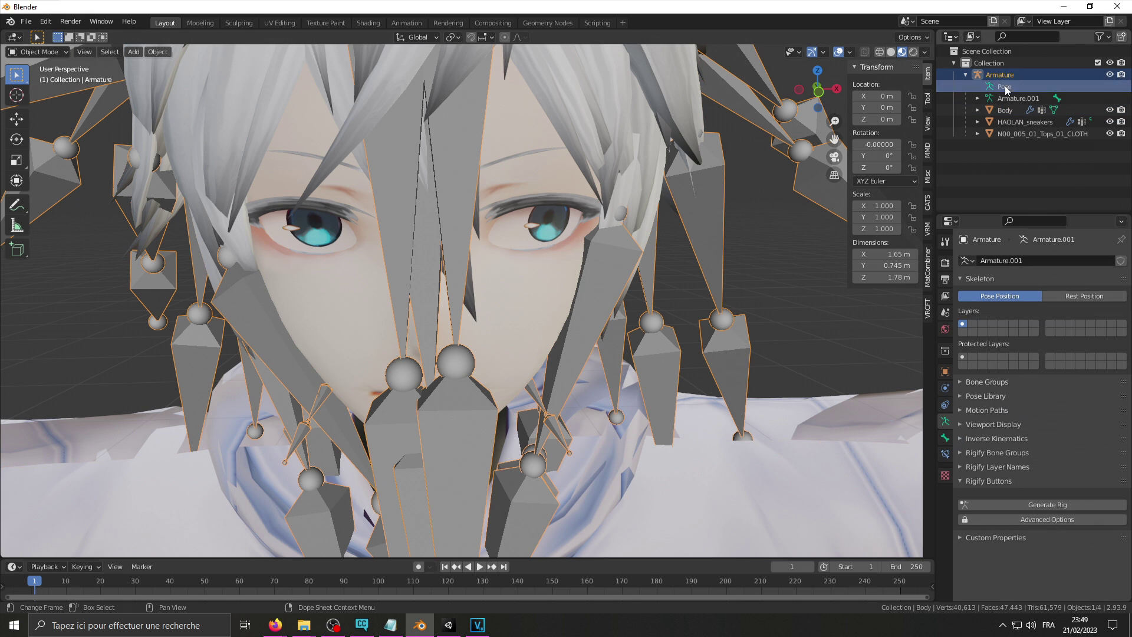
{"action": "left_click", "coordinate": [33, 52]}
{"action": "left_click", "coordinate": [35, 92]}
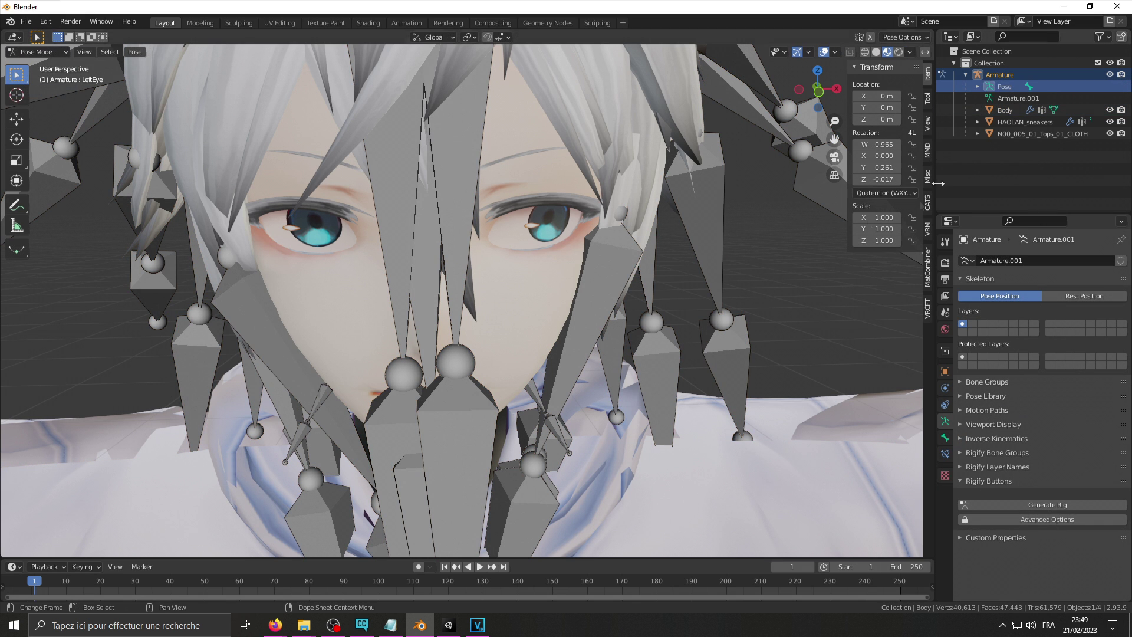
Step: Reset the LeftEye bone's quaternion rotation to W 1, X 0, Y 0 and Z 0
{"action": "left_click", "coordinate": [882, 144]}
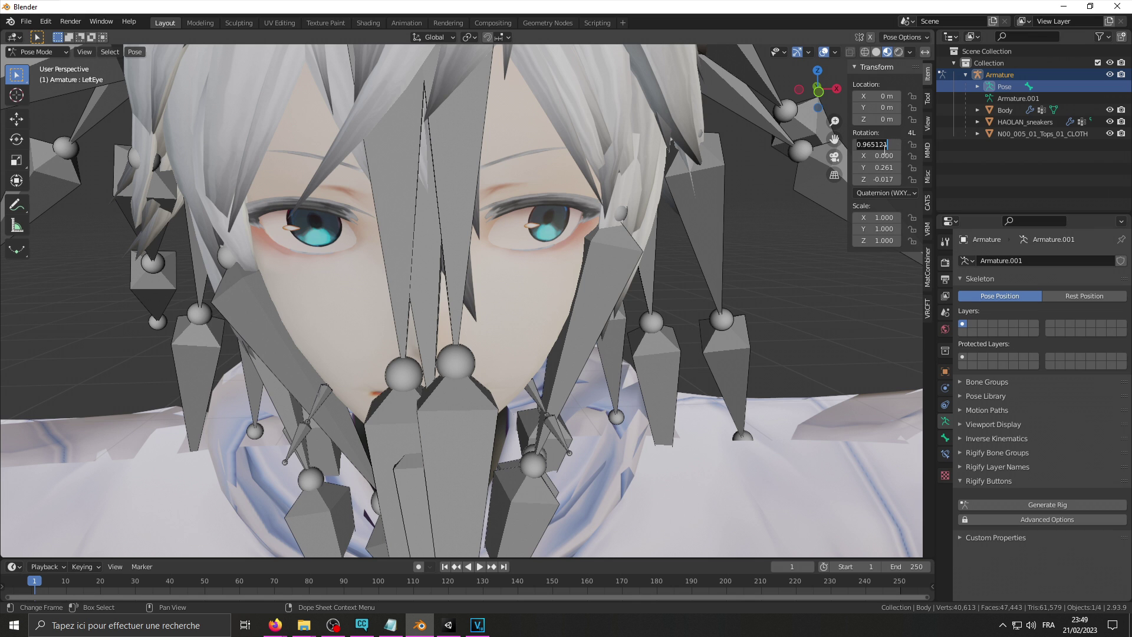
{"action": "double_click", "coordinate": [880, 157]}
{"action": "left_click", "coordinate": [876, 145]}
{"action": "key", "text": "KP_1"}
{"action": "left_click", "coordinate": [875, 146]}
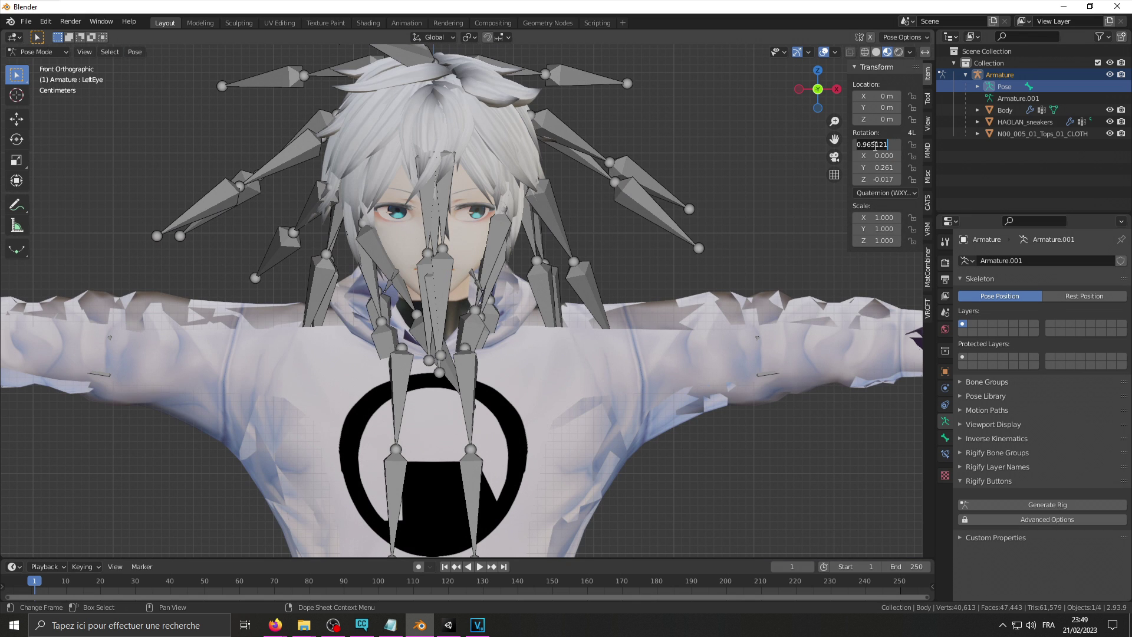
{"action": "type", "text": "1"}
{"action": "key", "text": "Tab"}
{"action": "type", "text": "0"}
{"action": "key", "text": "Tab"}
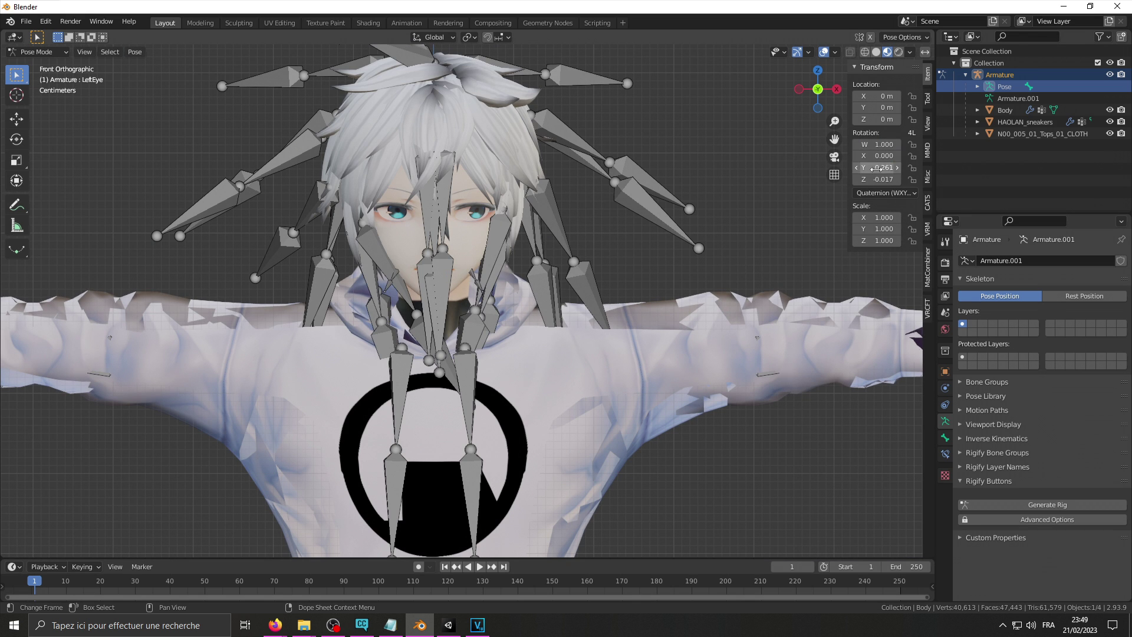
{"action": "type", "text": "0"}
{"action": "key", "text": "Tab"}
{"action": "type", "text": "0"}
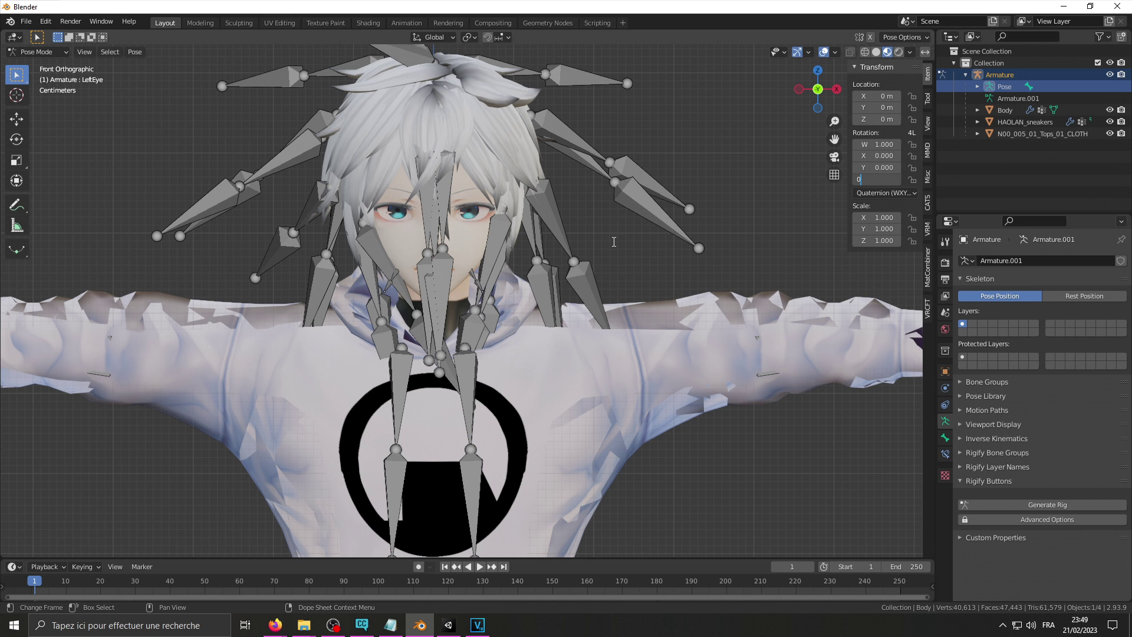
{"action": "key", "text": "Return"}
{"action": "middle_click_drag", "start_coordinate": [646, 233], "coordinate": [648, 235]}
{"action": "left_click", "coordinate": [875, 180]}
{"action": "type", "text": "0"}
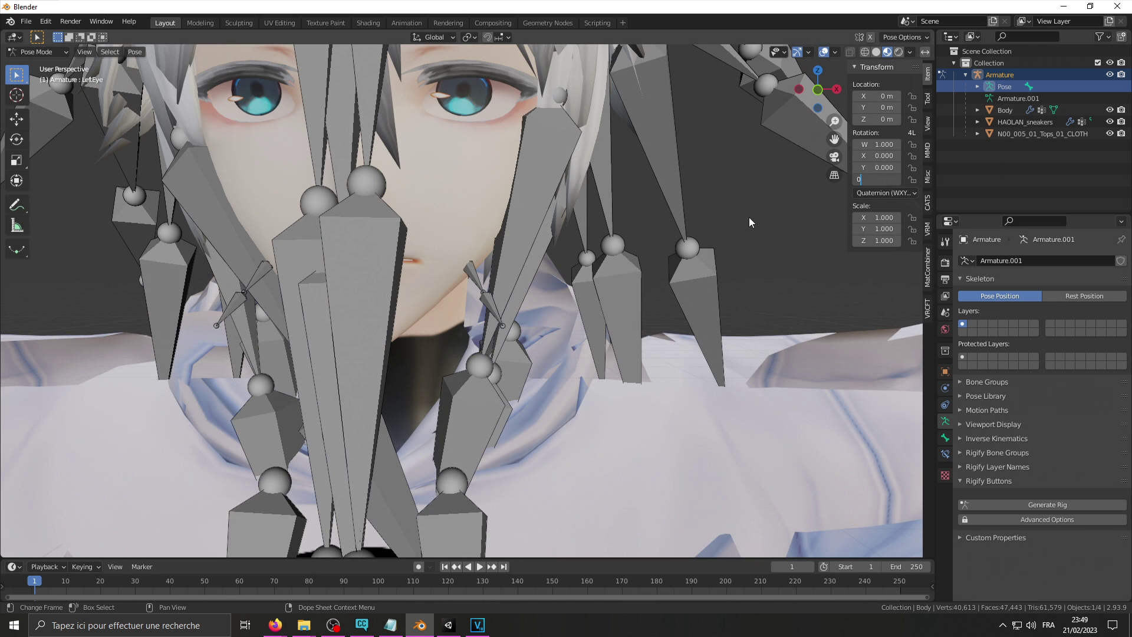
{"action": "key", "text": "Return"}
Step: Rotate the LeftEye bone freehand around the global Z axis and copy the Left angle 26.1652d from the Bloc-notes window
{"action": "middle_click_drag", "start_coordinate": [719, 219], "coordinate": [787, 182]}
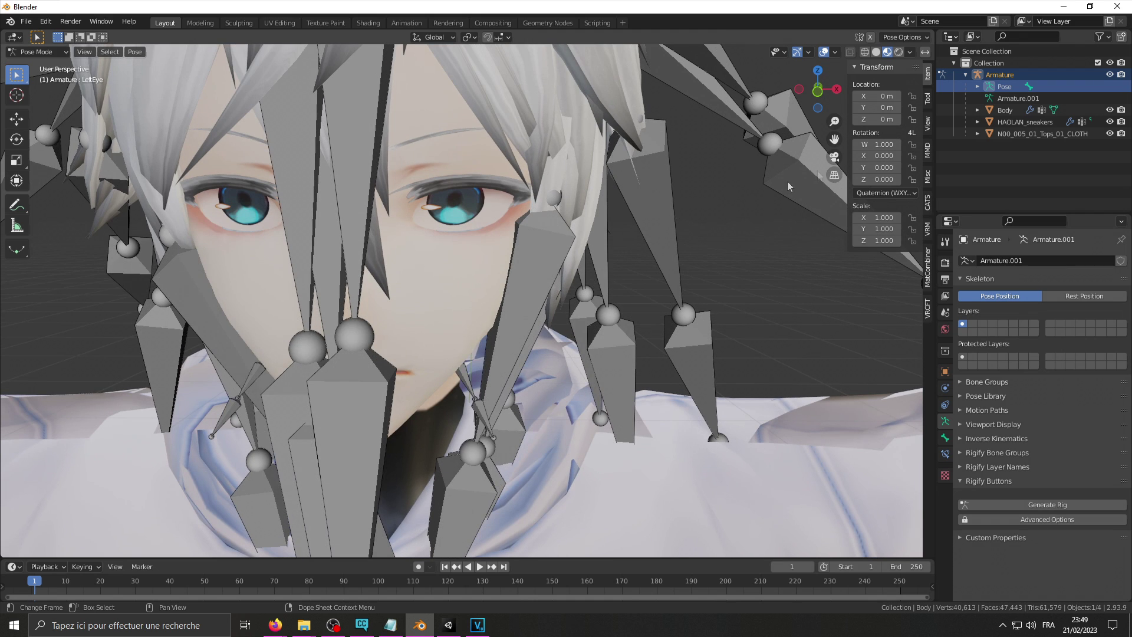
{"action": "key", "text": "r"}
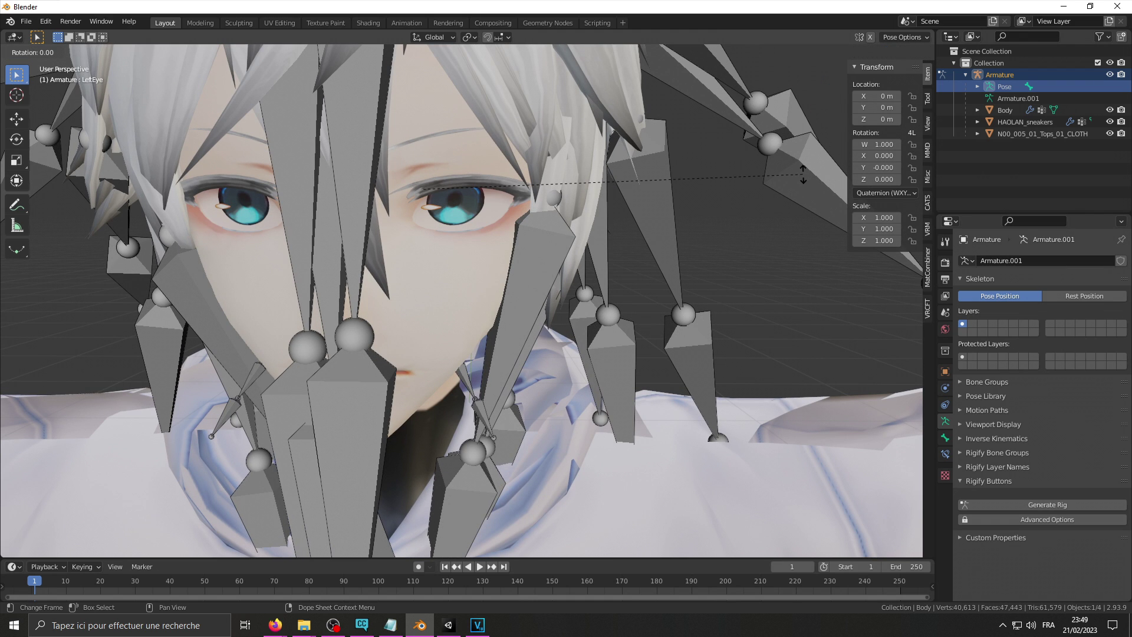
{"action": "key", "text": "z"}
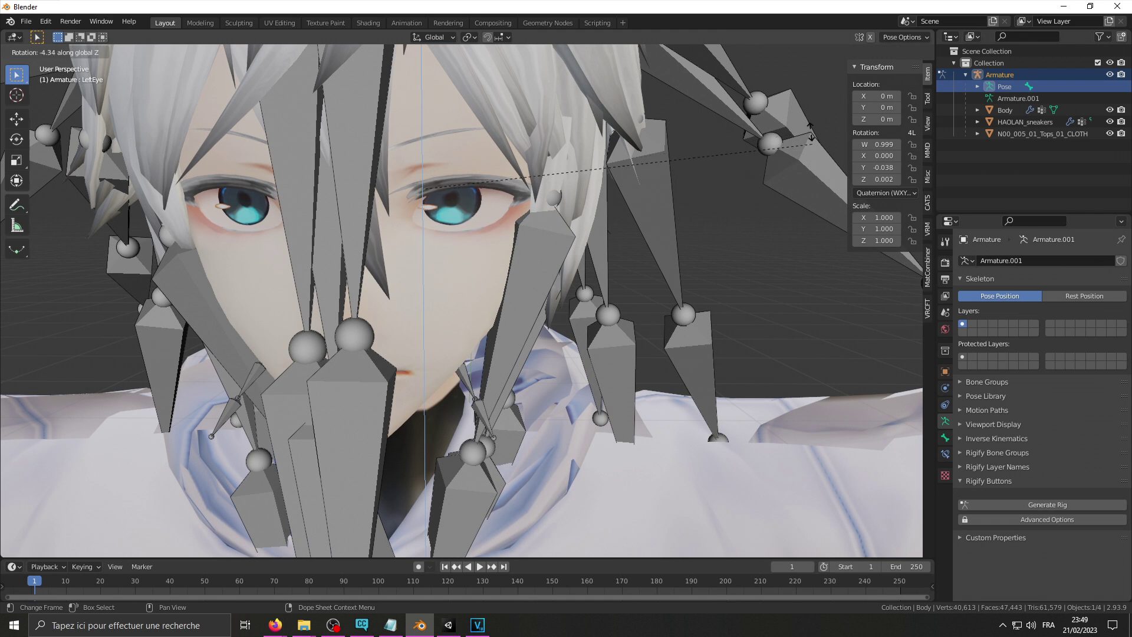
{"action": "left_click", "coordinate": [756, 89]}
{"action": "key", "text": "alt+Tab"}
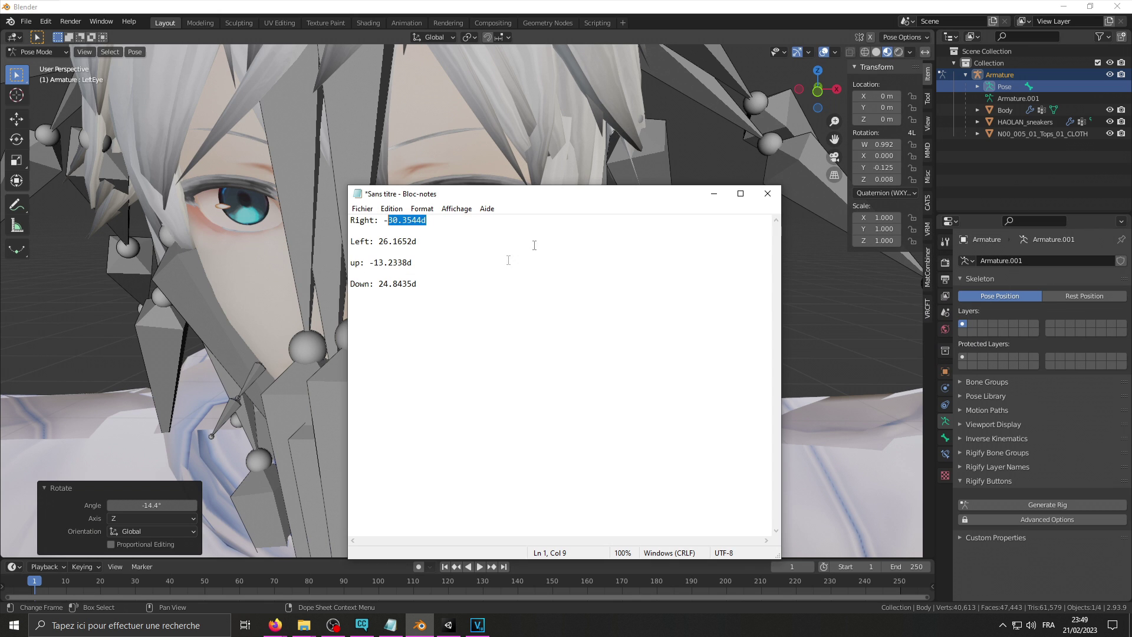
{"action": "left_click", "coordinate": [417, 241]}
{"action": "left_click_drag", "start_coordinate": [417, 242], "coordinate": [442, 240]}
{"action": "key", "text": "ctrl+c"}
{"action": "left_click", "coordinate": [408, 244]}
{"action": "left_click", "coordinate": [517, 7]}
Step: Set the LeftEye rotation angle, trying the copied 26.1652° first and settling on -26.1652°
{"action": "left_click", "coordinate": [150, 505]}
{"action": "key", "text": "ctrl+v"}
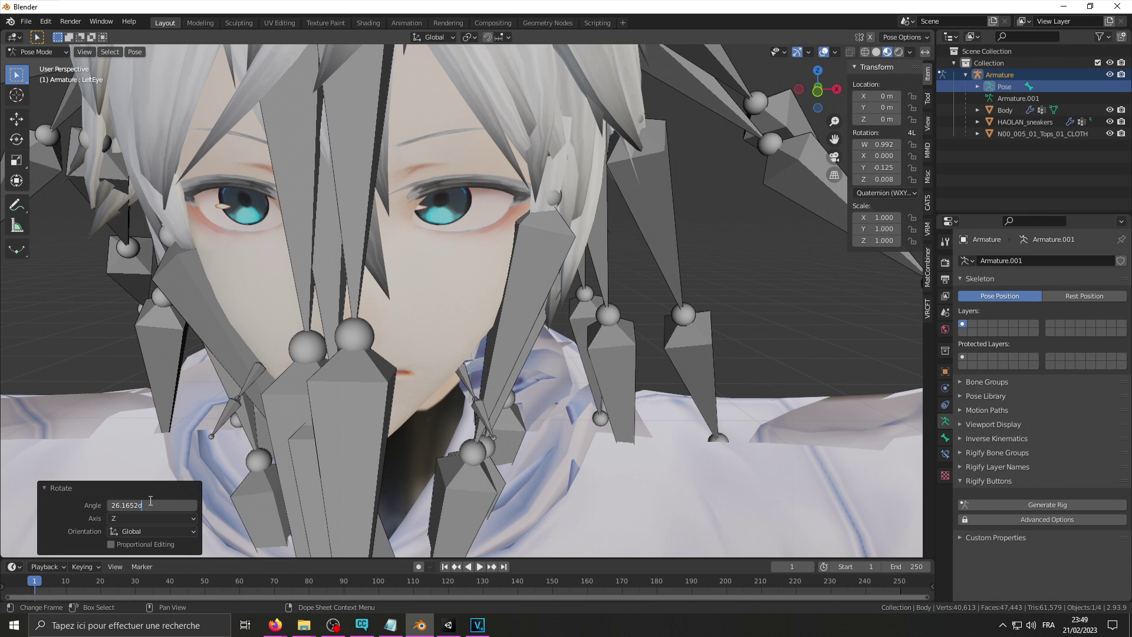
{"action": "key", "text": "Return"}
{"action": "left_click", "coordinate": [150, 501]}
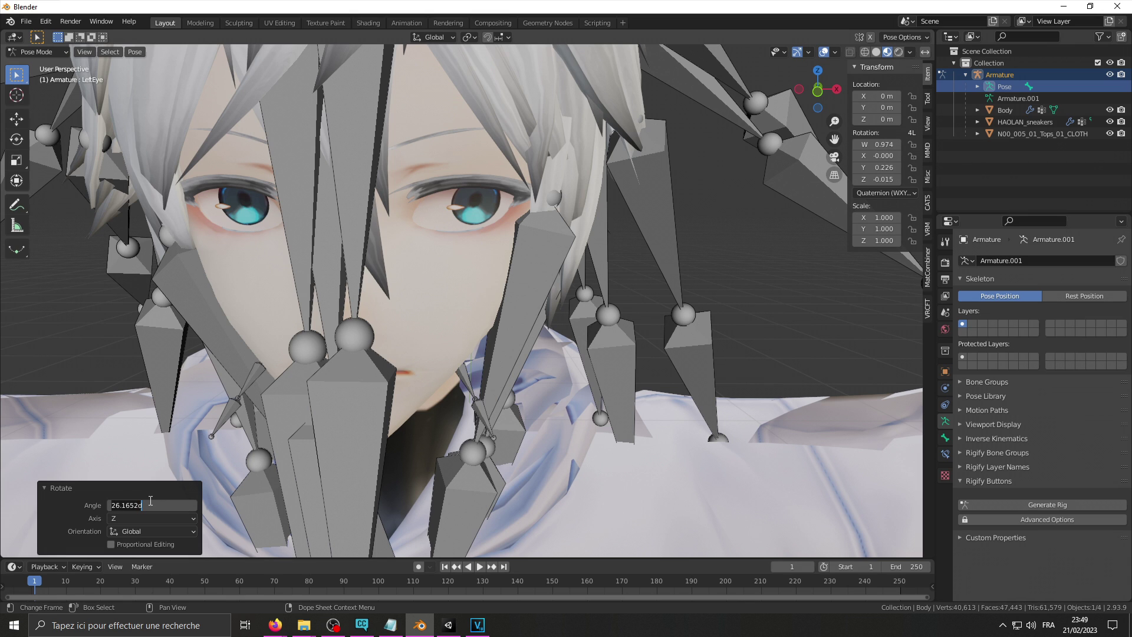
{"action": "type", "text": "-"}
{"action": "key", "text": "ctrl+v"}
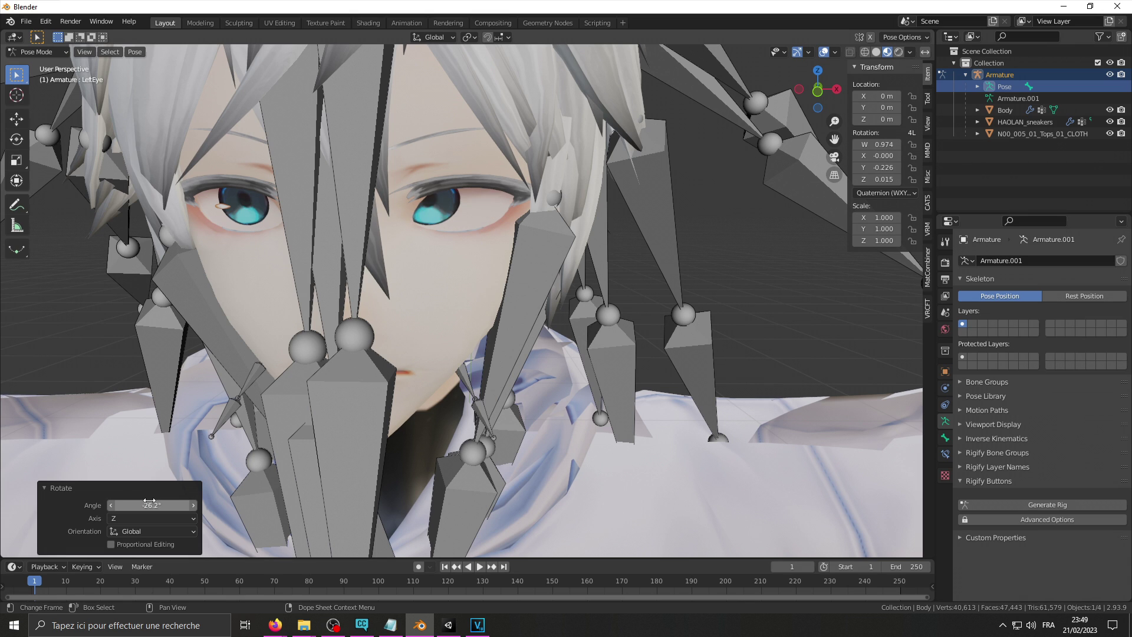
Step: Return to Object Mode and save the current LeftEye pose as a shape key from the Body mesh's Armature modifier
{"action": "left_click", "coordinate": [35, 52]}
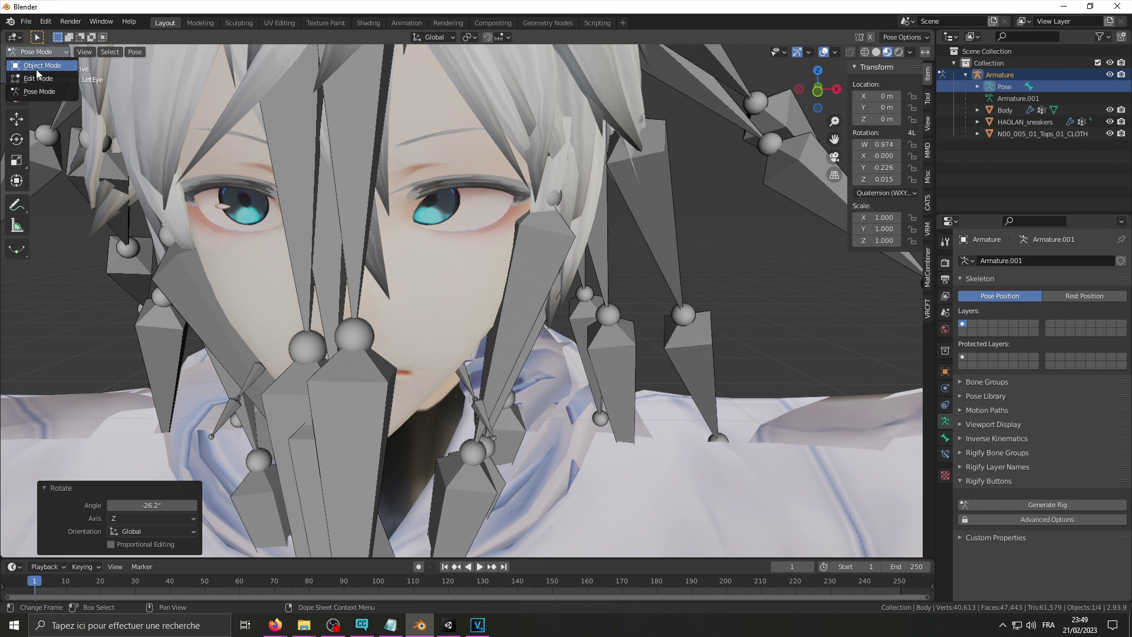
{"action": "left_click", "coordinate": [35, 65]}
{"action": "left_click", "coordinate": [1005, 109]}
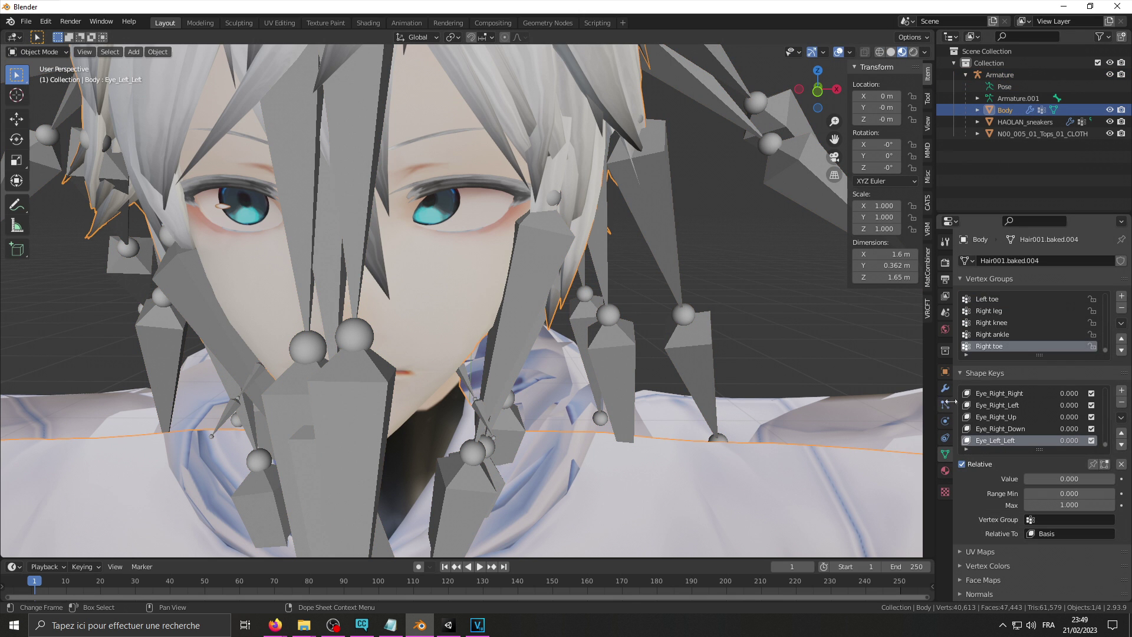
{"action": "left_click", "coordinate": [945, 388]}
{"action": "left_click", "coordinate": [1094, 281]}
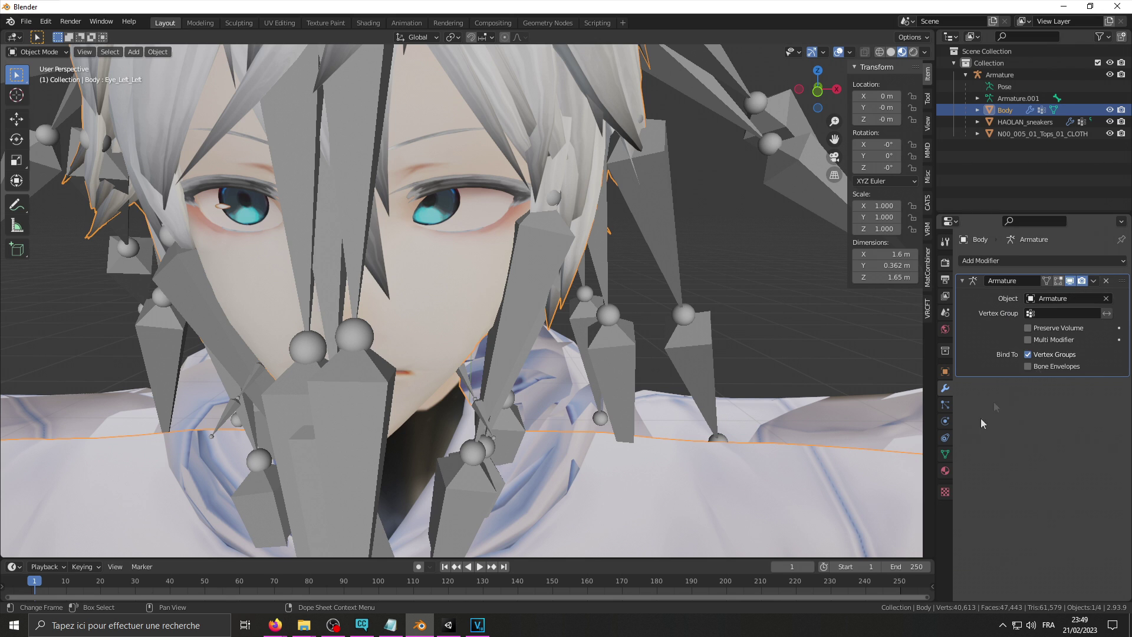
Step: Rename the new Armature shape key at the end of the Body's shape key list to Eye_Left_Right
{"action": "left_click", "coordinate": [945, 454]}
{"action": "scroll", "coordinate": [998, 442], "scroll_direction": "down", "scroll_amount": 1}
{"action": "left_click", "coordinate": [999, 441]}
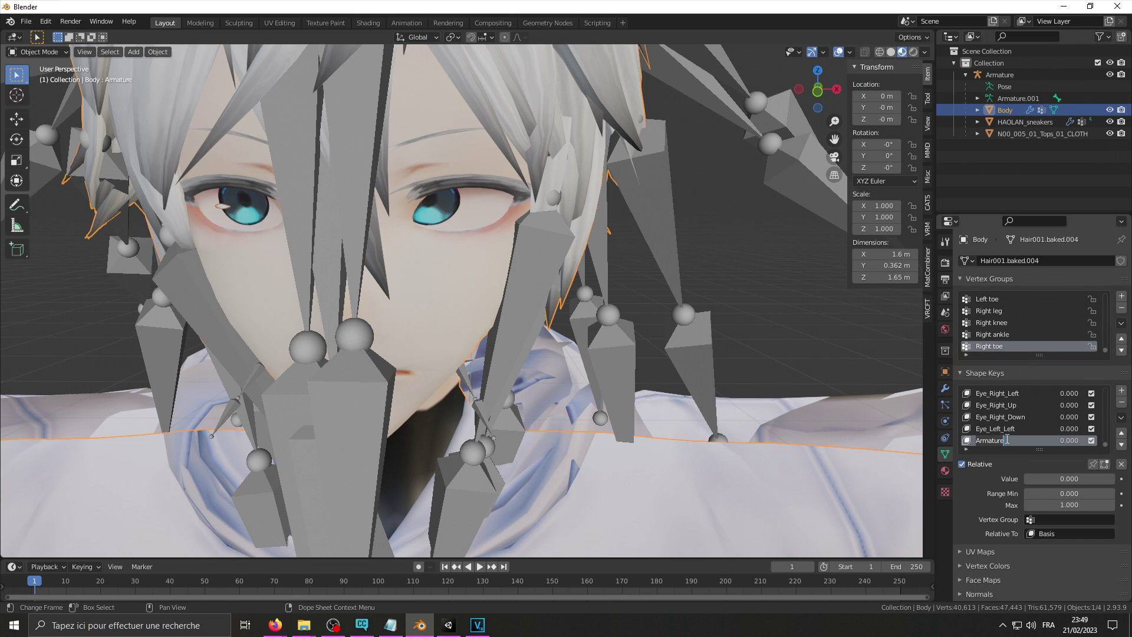
{"action": "key", "text": "ctrl+a"}
{"action": "key", "text": "ctrl+c"}
{"action": "double_click", "coordinate": [1006, 440]}
{"action": "key", "text": "ctrl+v"}
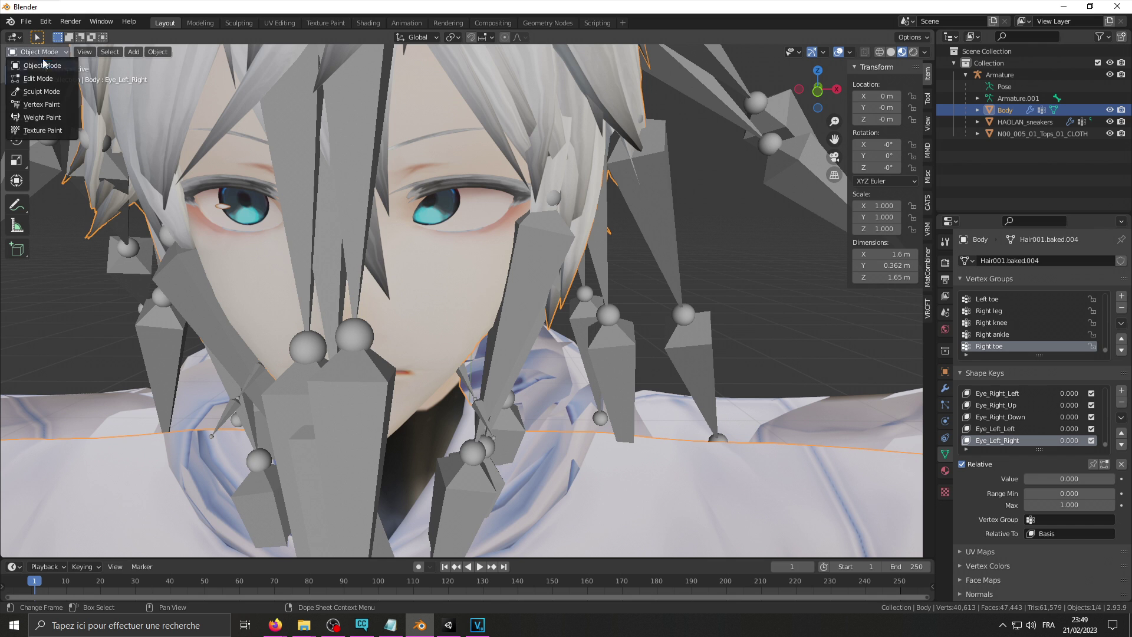
Step: Put the Armature back in Pose Mode and reset the LeftEye bone's rotation to W 1, X 0, Y 0 and Z 0
{"action": "left_click", "coordinate": [1001, 75]}
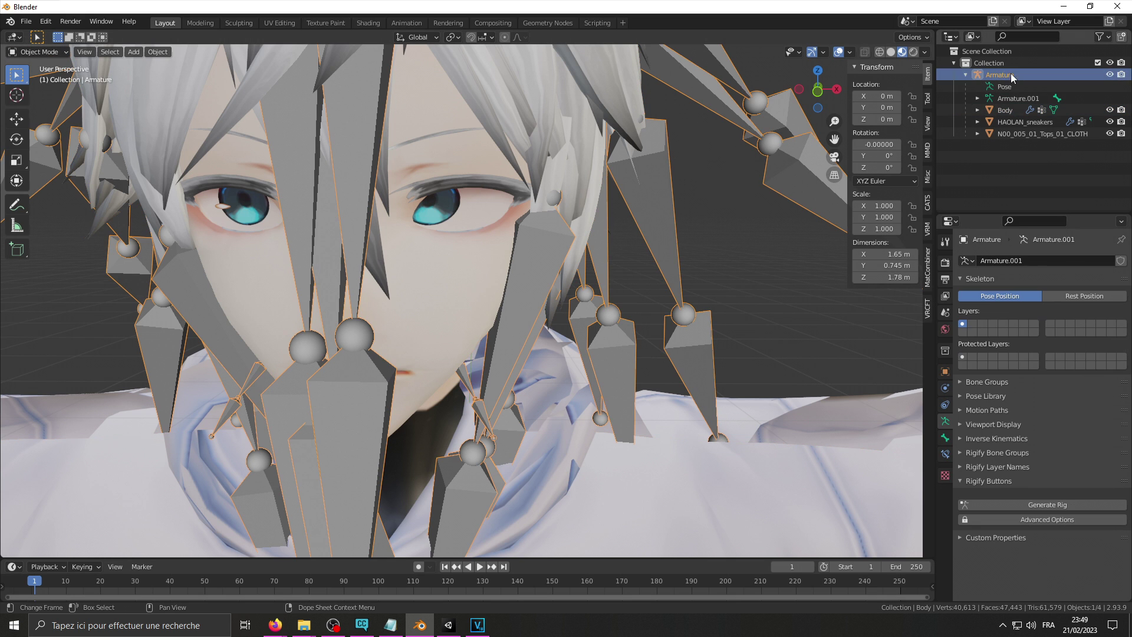
{"action": "left_click", "coordinate": [38, 52]}
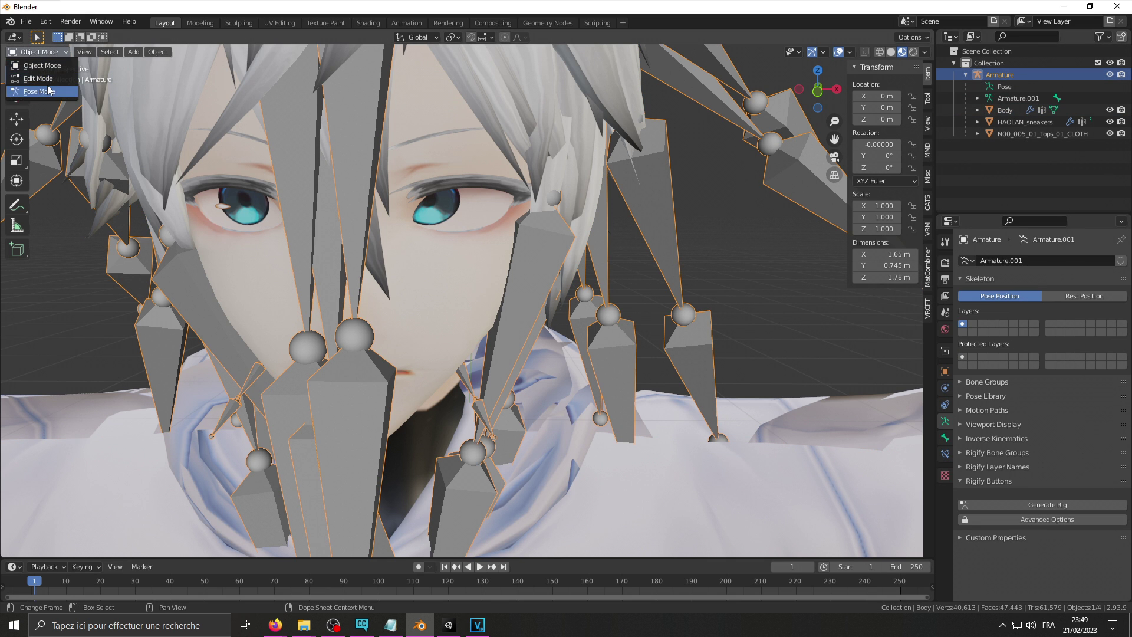
{"action": "left_click", "coordinate": [39, 92]}
{"action": "left_click", "coordinate": [879, 145]}
{"action": "type", "text": "1"}
{"action": "key", "text": "Tab"}
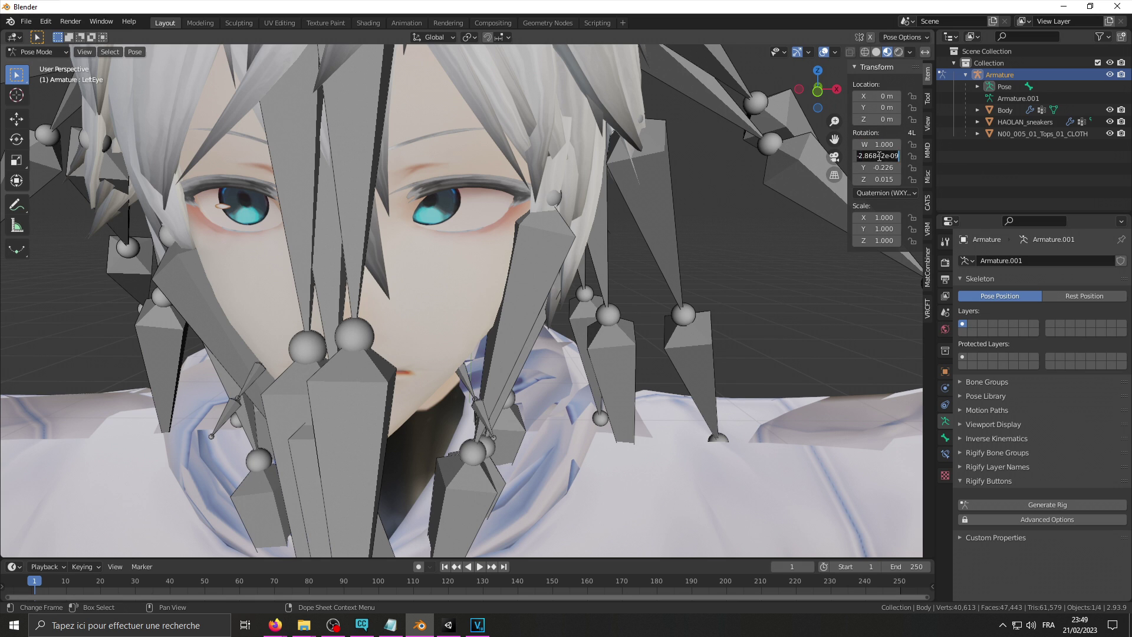
{"action": "type", "text": "0"}
{"action": "key", "text": "Tab"}
{"action": "type", "text": "0"}
{"action": "key", "text": "Tab"}
{"action": "type", "text": "0"}
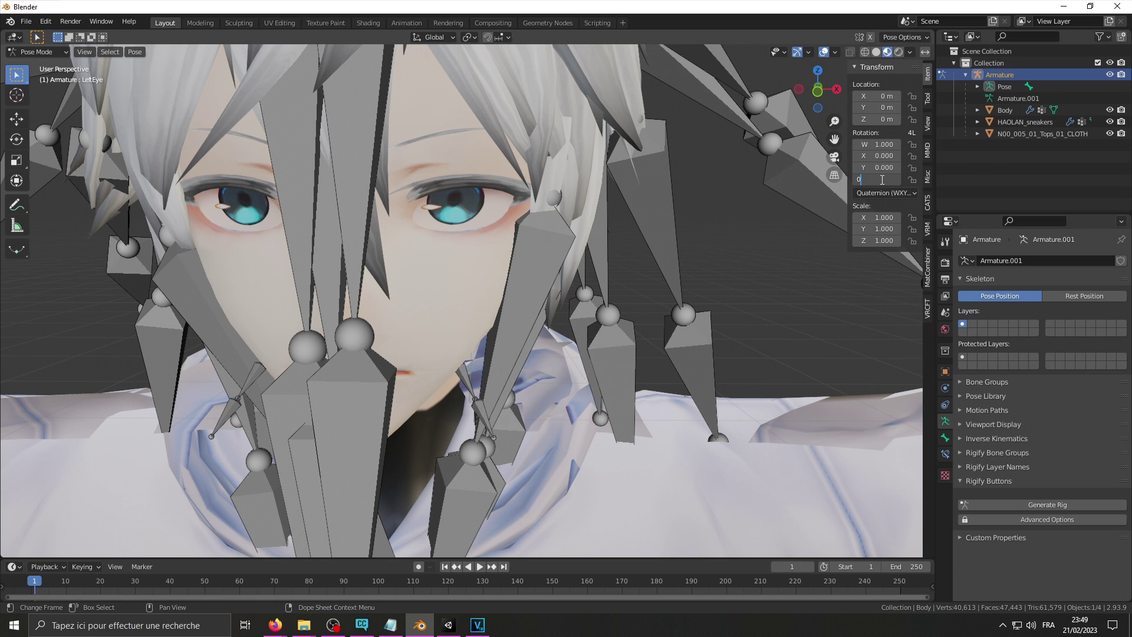
{"action": "key", "text": "Return"}
Step: Rotate the LeftEye bone around the global X axis by -13.2338°, taking the value from the up line in Bloc-notes
{"action": "key", "text": "r"}
{"action": "key", "text": "x"}
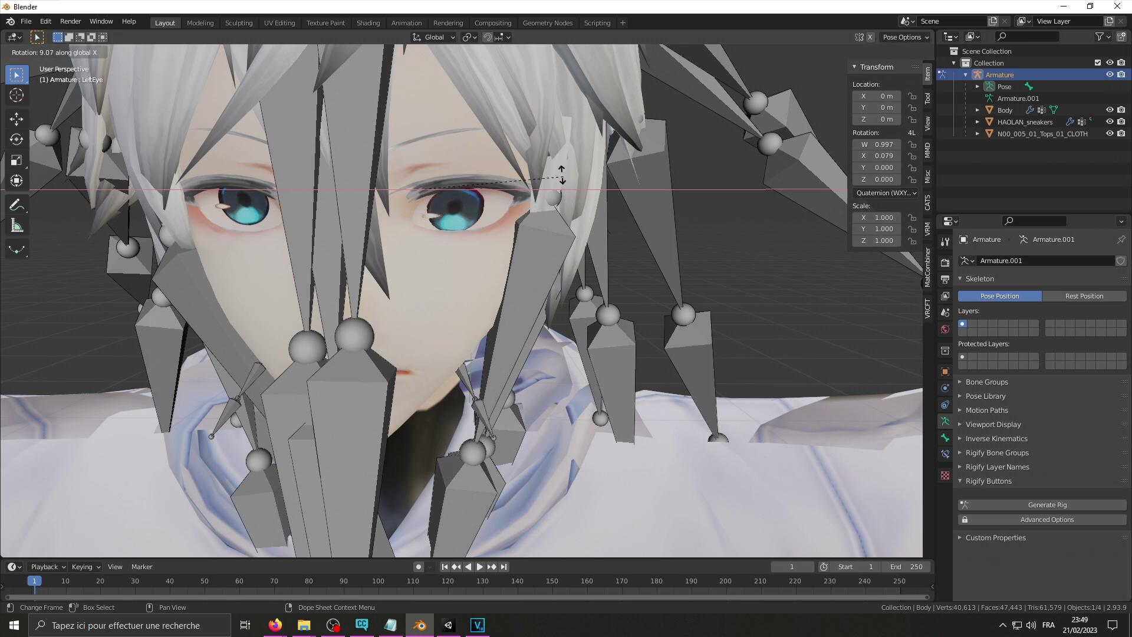
{"action": "left_click", "coordinate": [574, 230]}
{"action": "key", "text": "alt+Tab"}
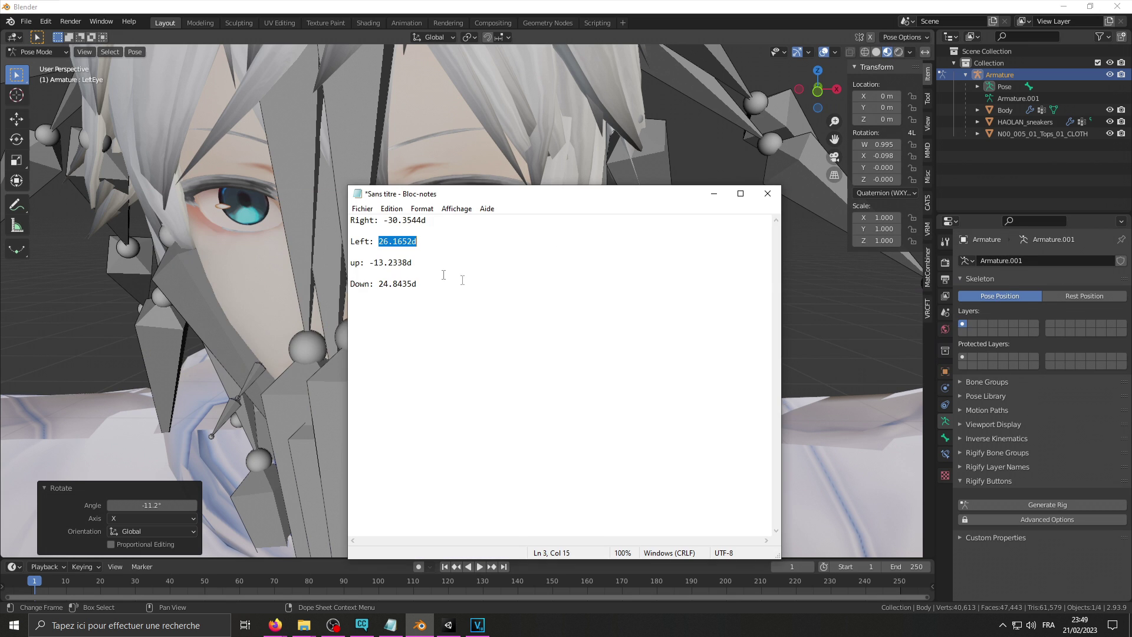
{"action": "left_click_drag", "start_coordinate": [412, 262], "coordinate": [375, 263]}
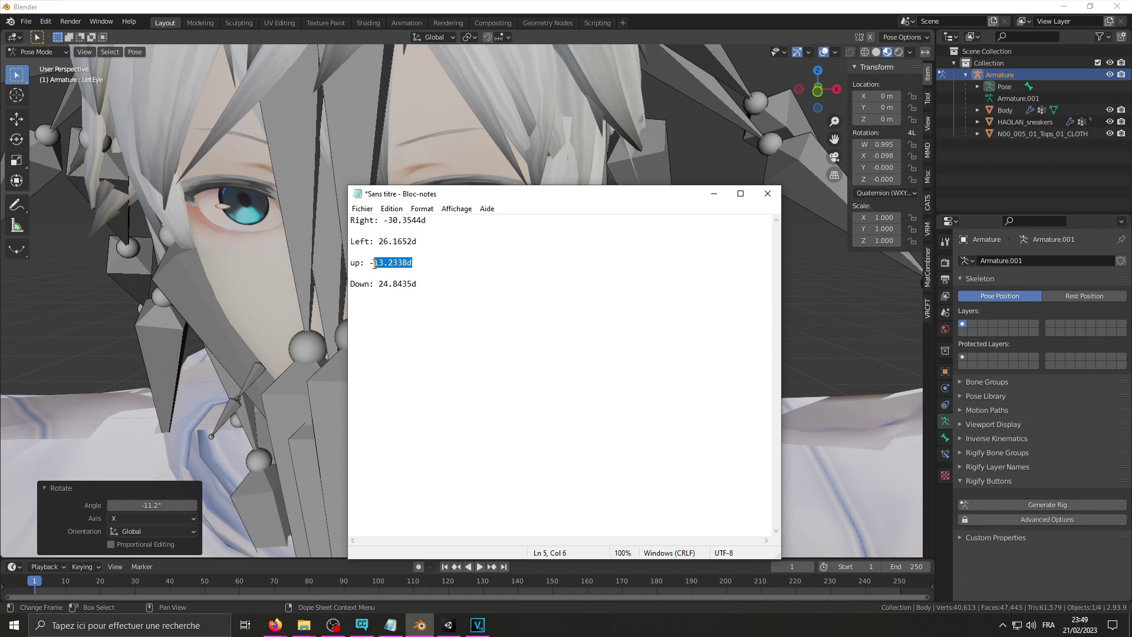
{"action": "left_click", "coordinate": [142, 505]}
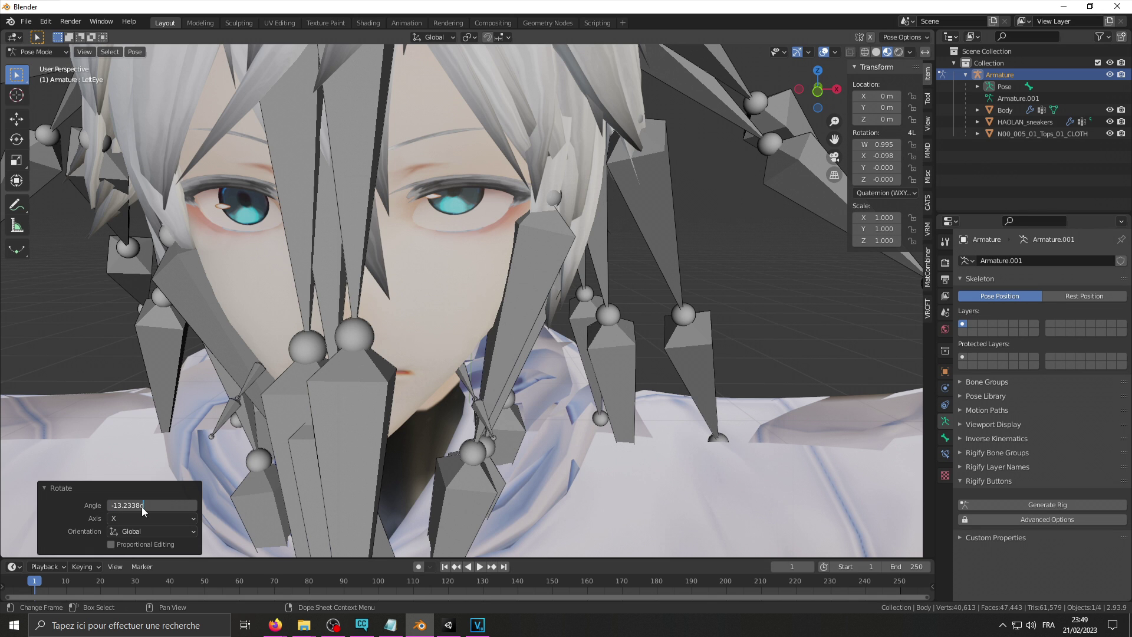
{"action": "key", "text": "Return"}
Step: Return to Object Mode and save the upward LeftEye pose as a shape key from the Body mesh's Armature modifier
{"action": "left_click", "coordinate": [38, 52]}
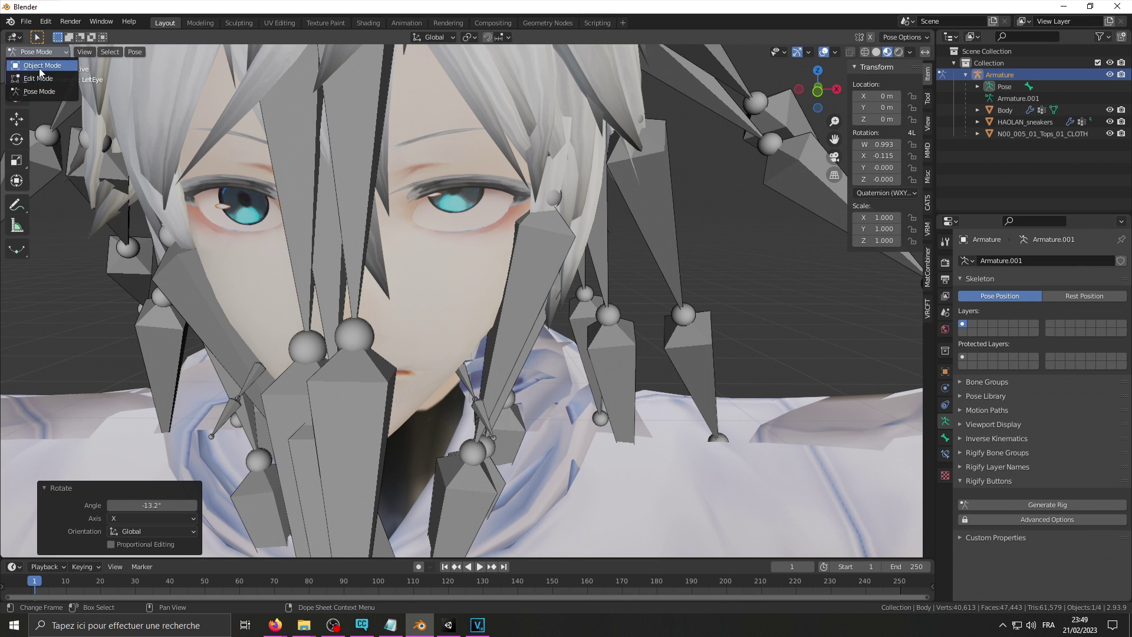
{"action": "left_click", "coordinate": [32, 64]}
{"action": "left_click", "coordinate": [1005, 110]}
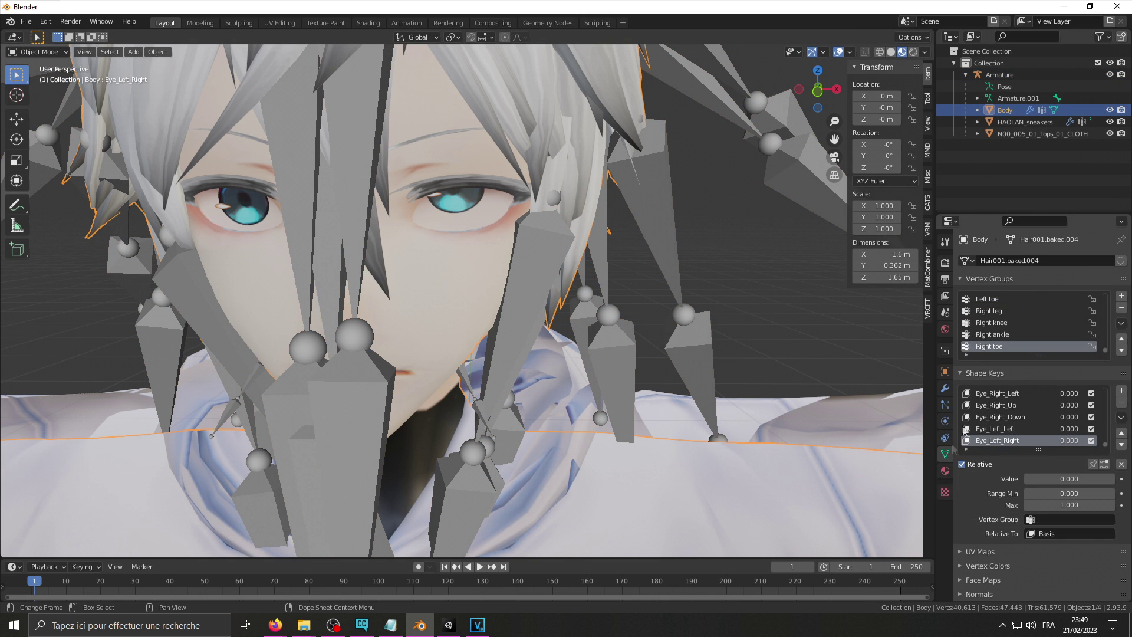
{"action": "left_click", "coordinate": [945, 388]}
{"action": "left_click", "coordinate": [1094, 281]}
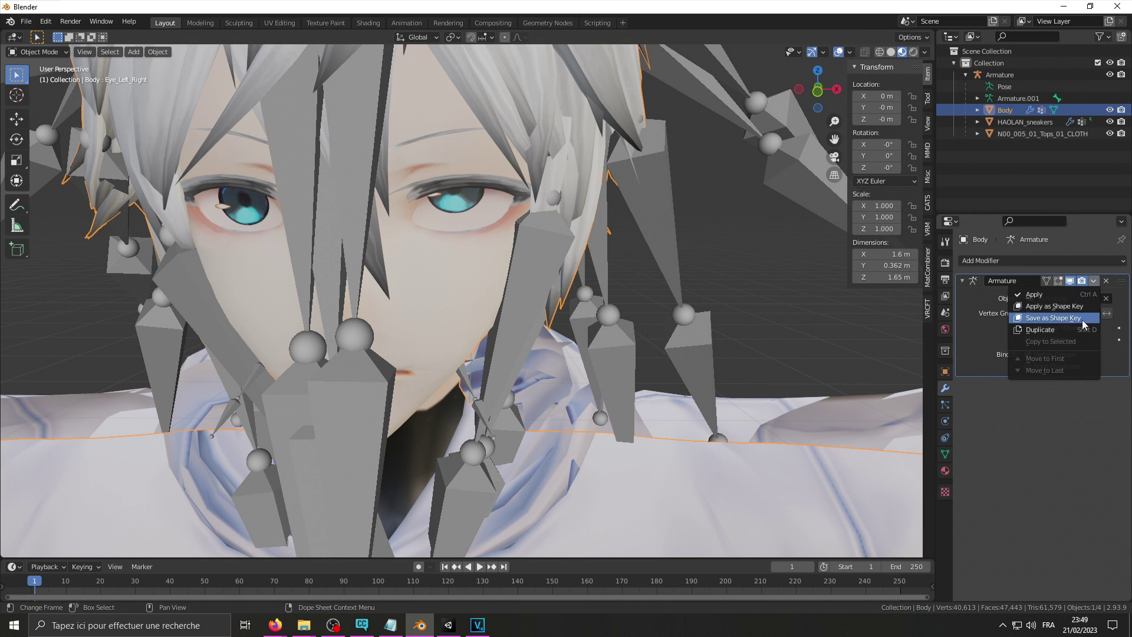
Step: Rename the Armature shape key listed below Eye_Left_Right to Eye_Left_Up
{"action": "left_click", "coordinate": [945, 454]}
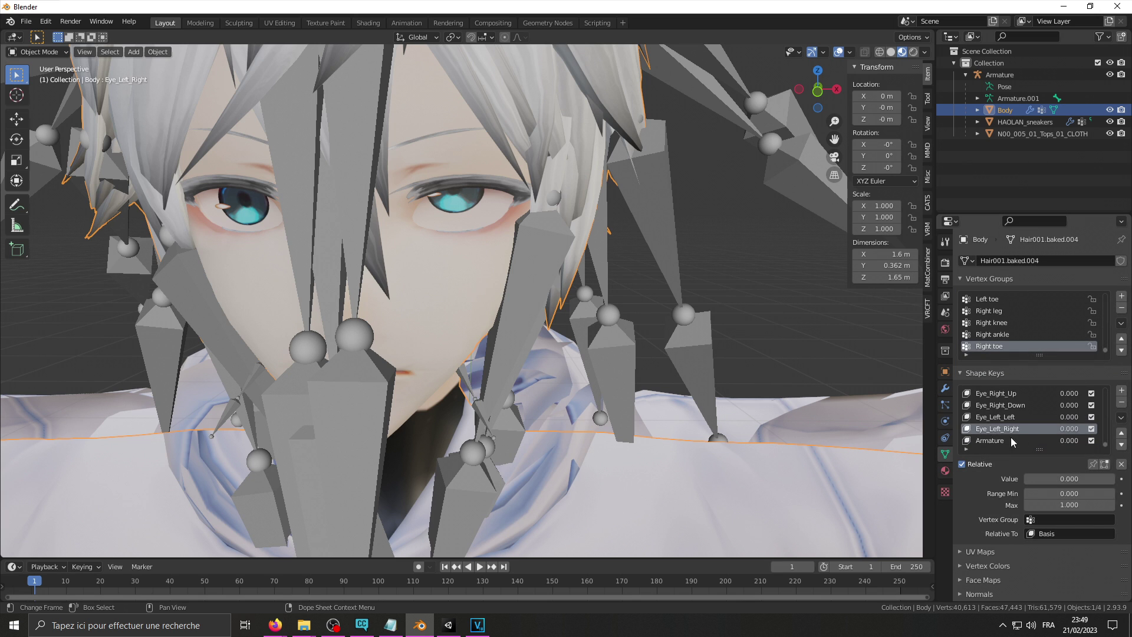
{"action": "double_click", "coordinate": [1011, 440]}
{"action": "double_click", "coordinate": [1010, 430]}
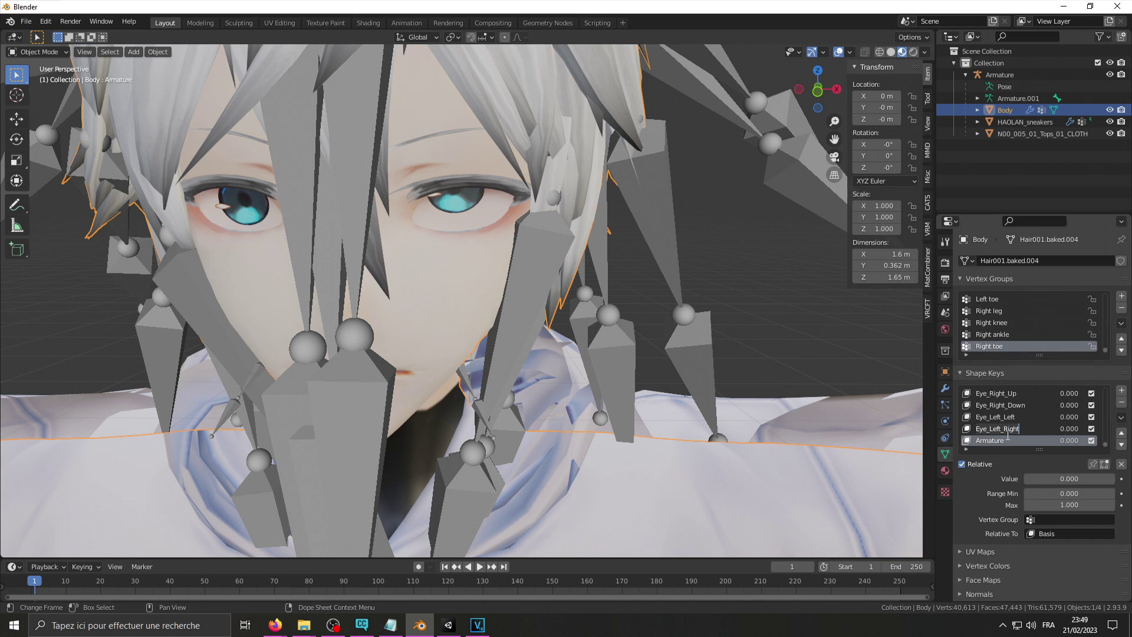
{"action": "double_click", "coordinate": [1006, 443]}
{"action": "key", "text": "ctrl+v"}
Step: Put the Armature in Pose Mode and reset the LeftEye bone's rotation to W 1, X 0, Y 0 and Z 0
{"action": "left_click", "coordinate": [37, 52]}
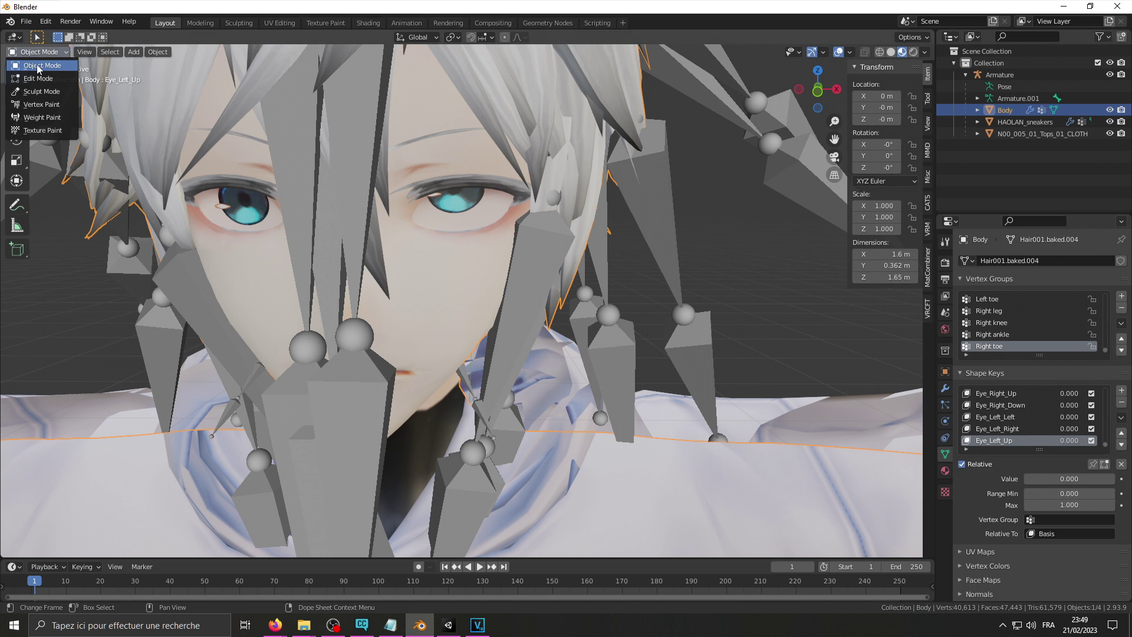
{"action": "left_click", "coordinate": [39, 67]}
{"action": "left_click", "coordinate": [1000, 75]}
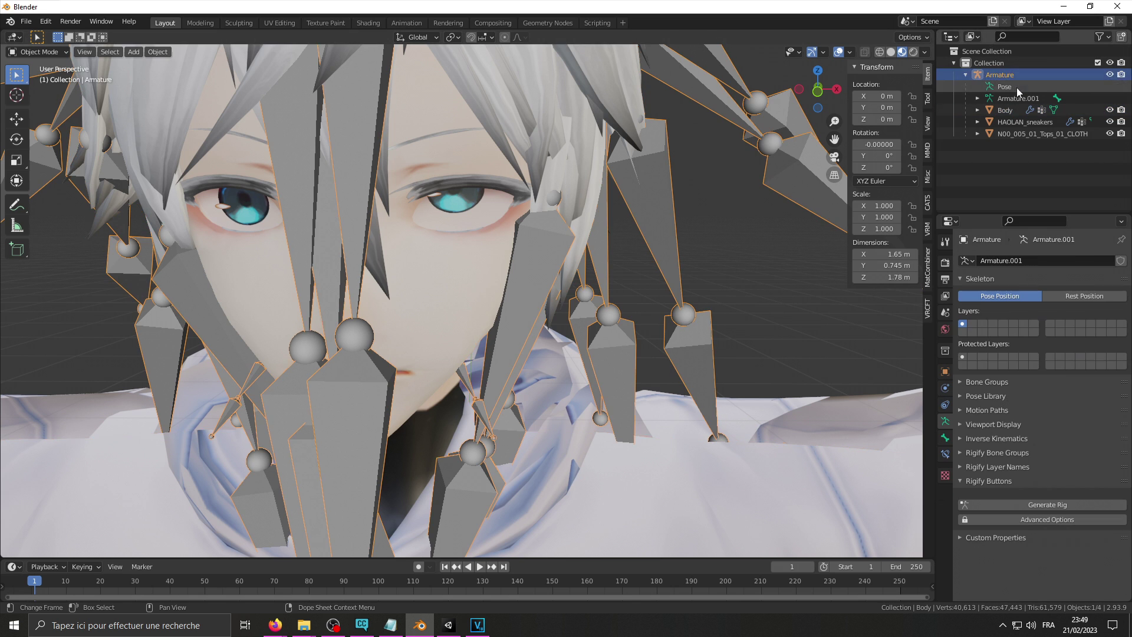
{"action": "left_click", "coordinate": [38, 52]}
{"action": "left_click", "coordinate": [39, 92]}
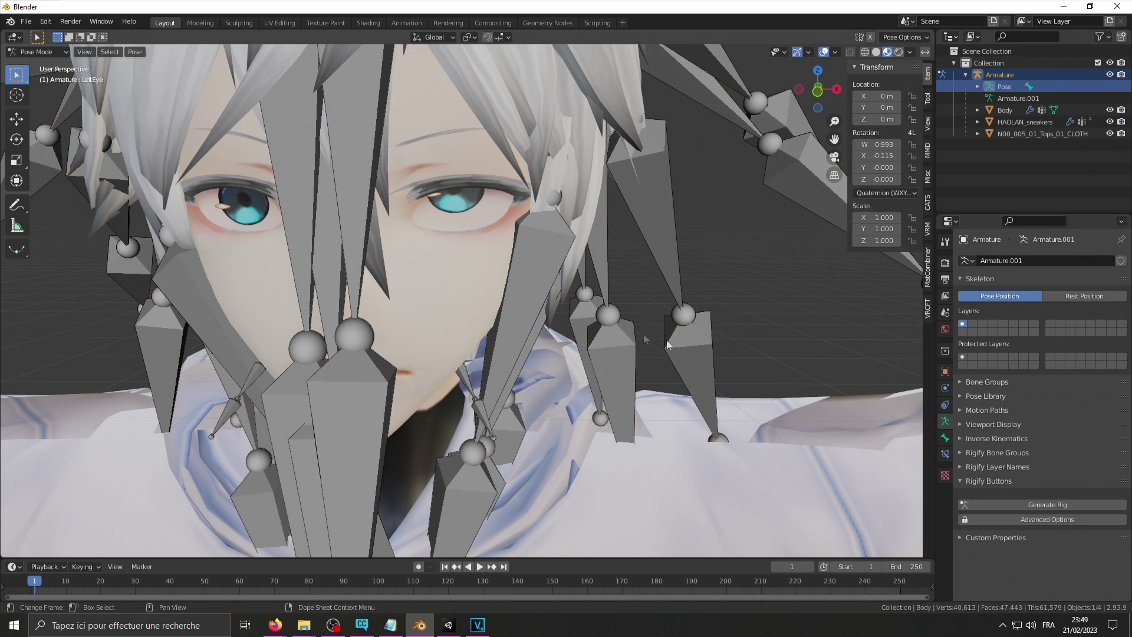
{"action": "double_click", "coordinate": [881, 145]}
{"action": "type", "text": "1"}
{"action": "key", "text": "Tab"}
{"action": "type", "text": "0"}
{"action": "key", "text": "Return"}
{"action": "double_click", "coordinate": [879, 167]}
{"action": "type", "text": "0"}
{"action": "key", "text": "Return"}
{"action": "double_click", "coordinate": [880, 180]}
{"action": "type", "text": "0"}
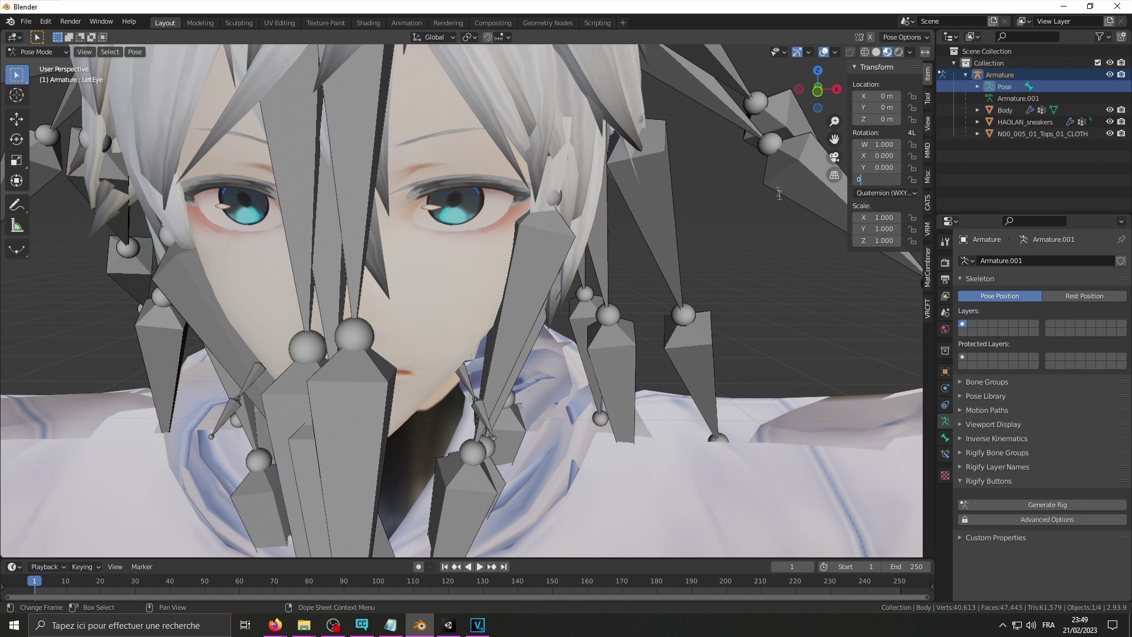
Step: Rotate the LeftEye bone around the global X axis by 24.8435°, taking the value from the Down line in Bloc-notes
{"action": "key", "text": "alt+Tab"}
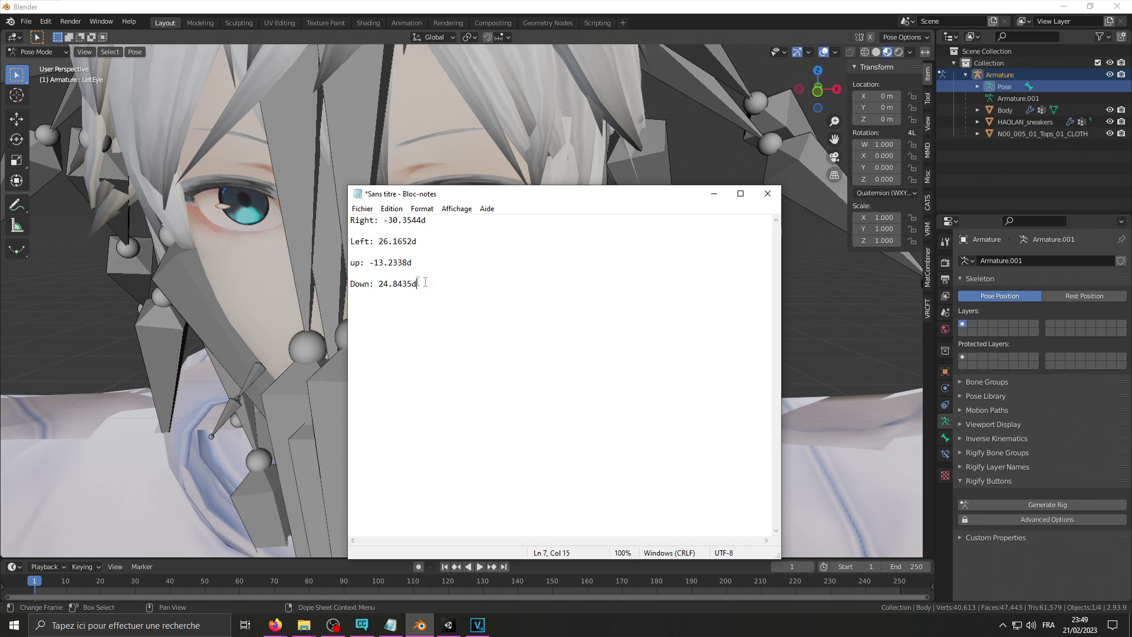
{"action": "left_click_drag", "start_coordinate": [418, 284], "coordinate": [380, 284]}
{"action": "left_click", "coordinate": [453, 3]}
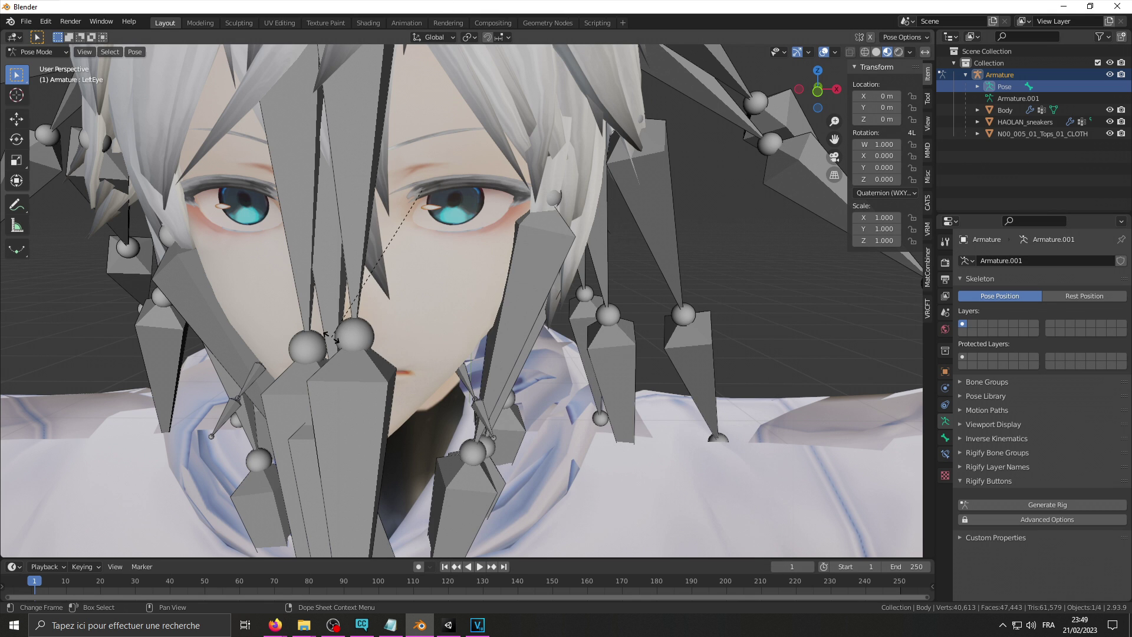
{"action": "key", "text": "x"}
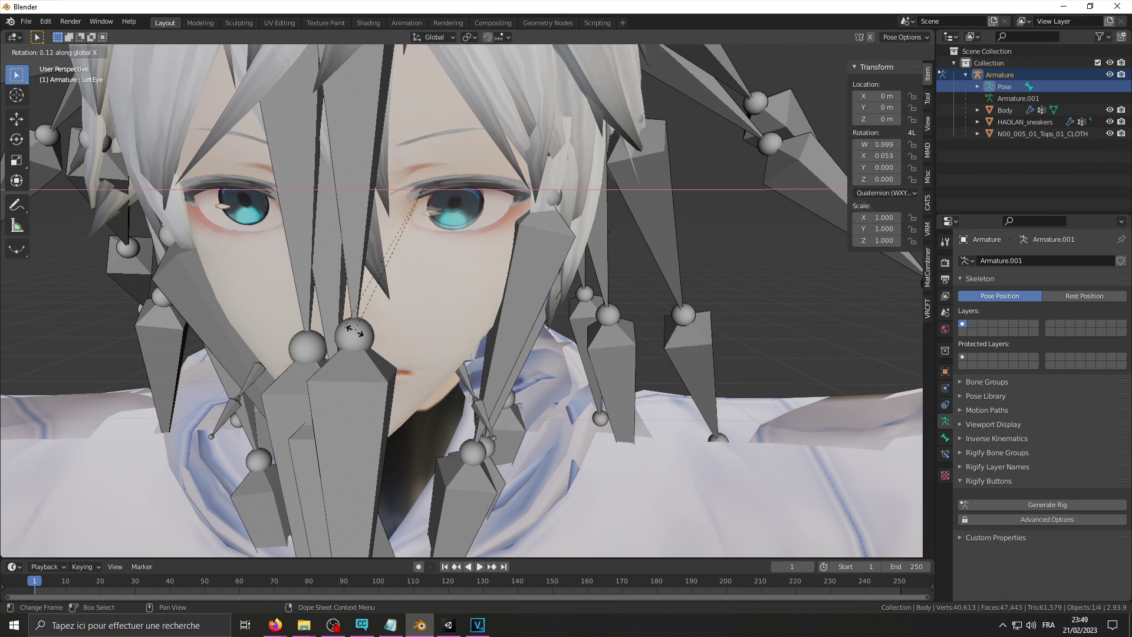
{"action": "left_click", "coordinate": [395, 337]}
{"action": "left_click", "coordinate": [167, 505]}
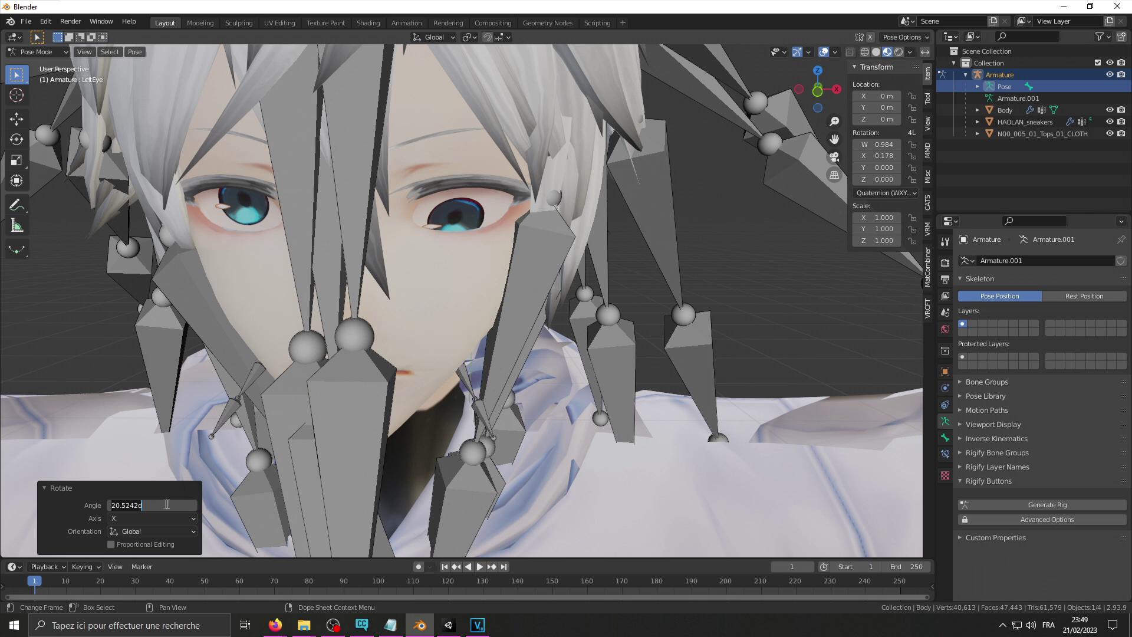
{"action": "key", "text": "Return"}
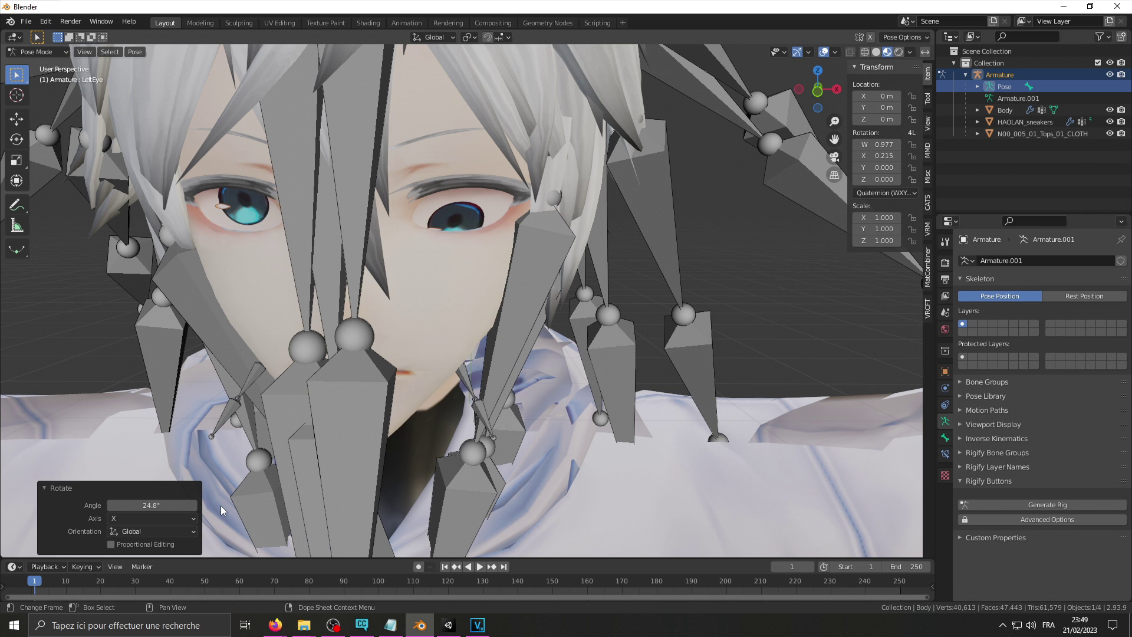
Step: Return to Object Mode and save the downward LeftEye pose as a shape key from the Body mesh's Armature modifier
{"action": "left_click", "coordinate": [36, 51]}
{"action": "left_click", "coordinate": [35, 63]}
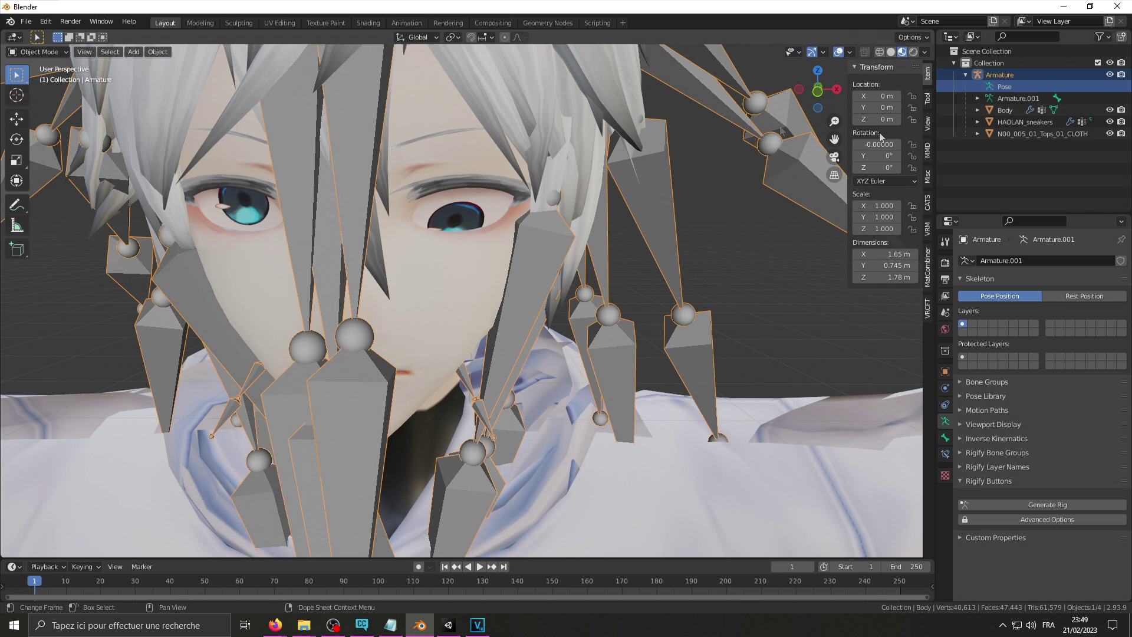
{"action": "left_click", "coordinate": [1004, 111]}
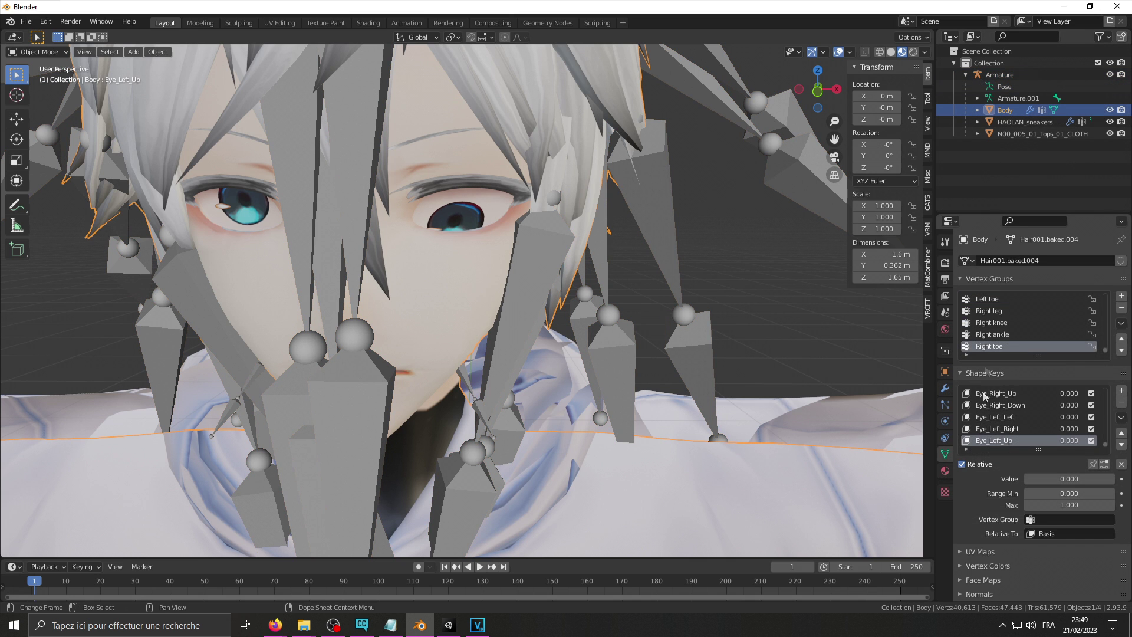
{"action": "left_click", "coordinate": [945, 388]}
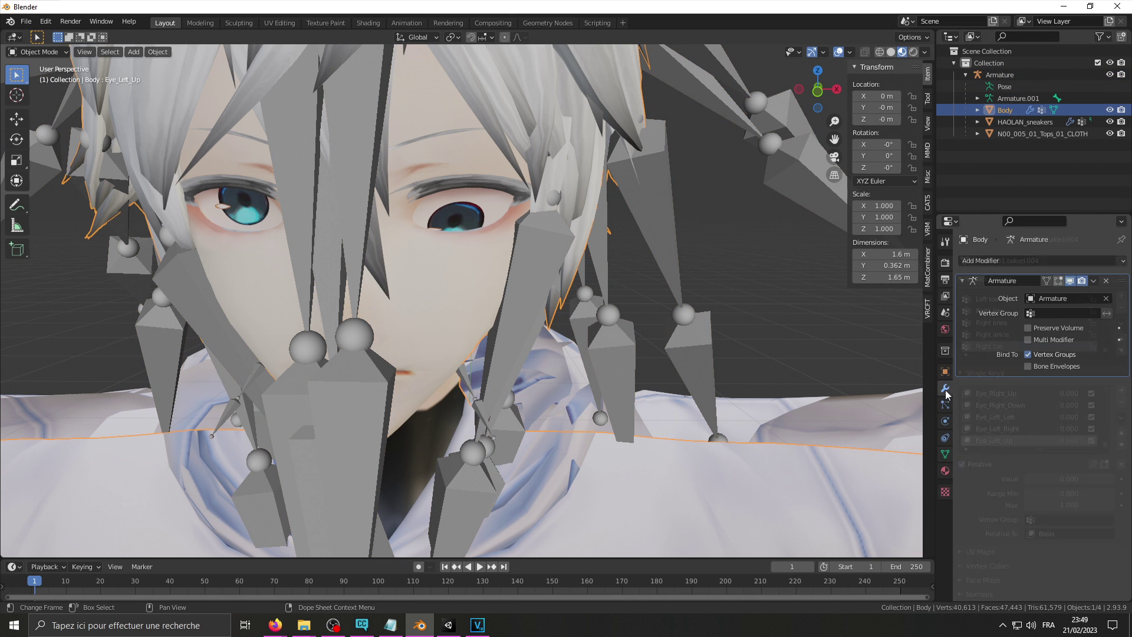
{"action": "left_click", "coordinate": [1094, 281]}
{"action": "left_click", "coordinate": [1082, 322]}
Step: Rename the new Armature shape key listed below Eye_Left_Up to Eye_Left_Down
{"action": "left_click", "coordinate": [945, 454]}
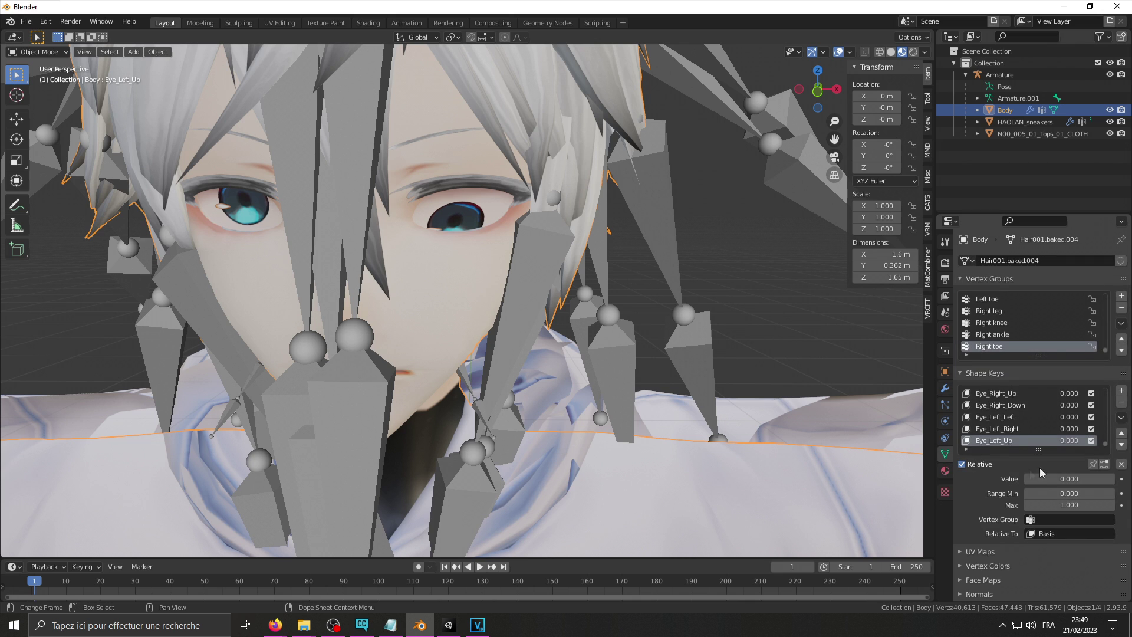
{"action": "left_click", "coordinate": [1003, 440]}
{"action": "left_click", "coordinate": [1002, 429]}
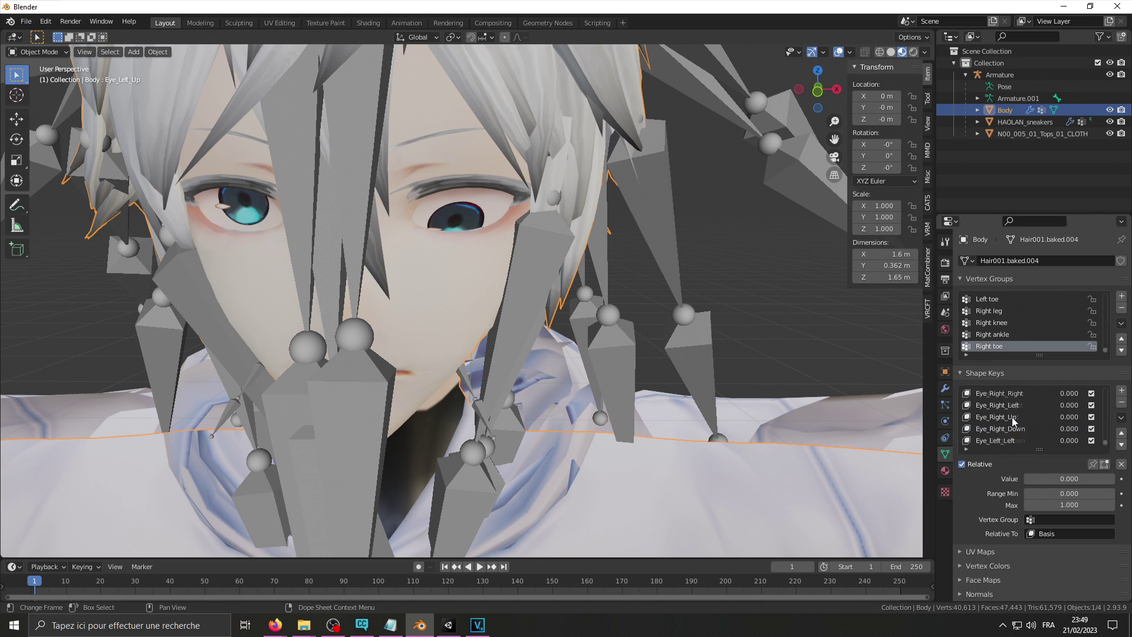
Step: Enlarge the Body mesh's shape key list to fit all the eye keys and select Eye_Right_Right
{"action": "scroll", "coordinate": [1013, 420], "scroll_direction": "up", "scroll_amount": 1}
{"action": "left_click_drag", "start_coordinate": [1031, 448], "coordinate": [1026, 506]}
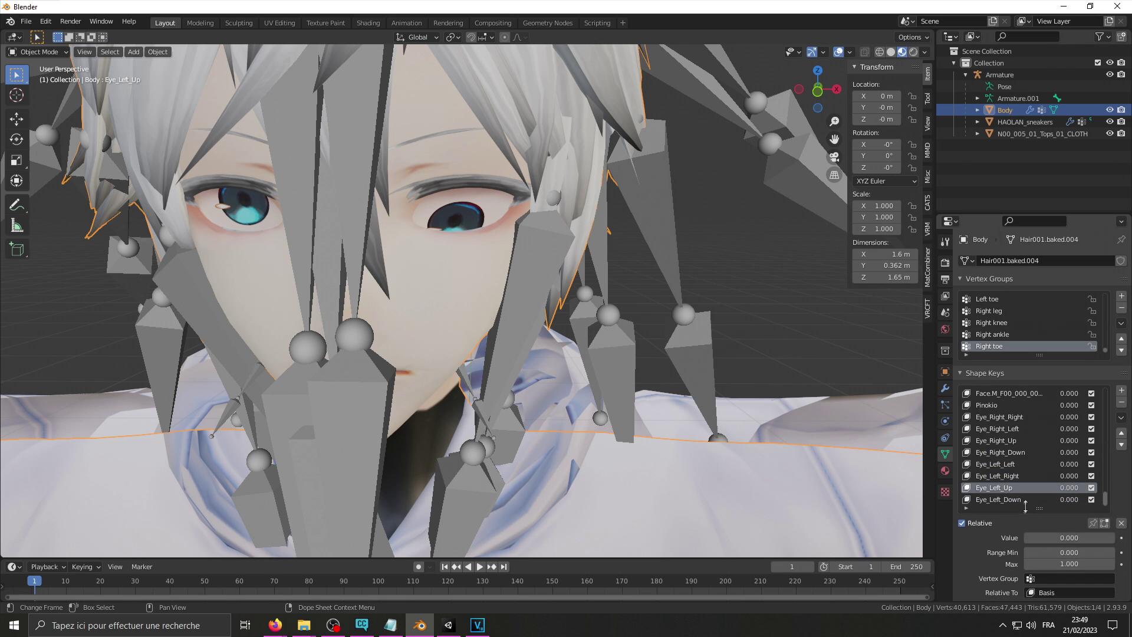
{"action": "left_click", "coordinate": [1001, 417]}
Step: Switch the Armature back to Pose Mode and restore the LeftEye bone's neutral rotation of W 1, X 0, Y 0 and Z 0
{"action": "left_click", "coordinate": [36, 52]}
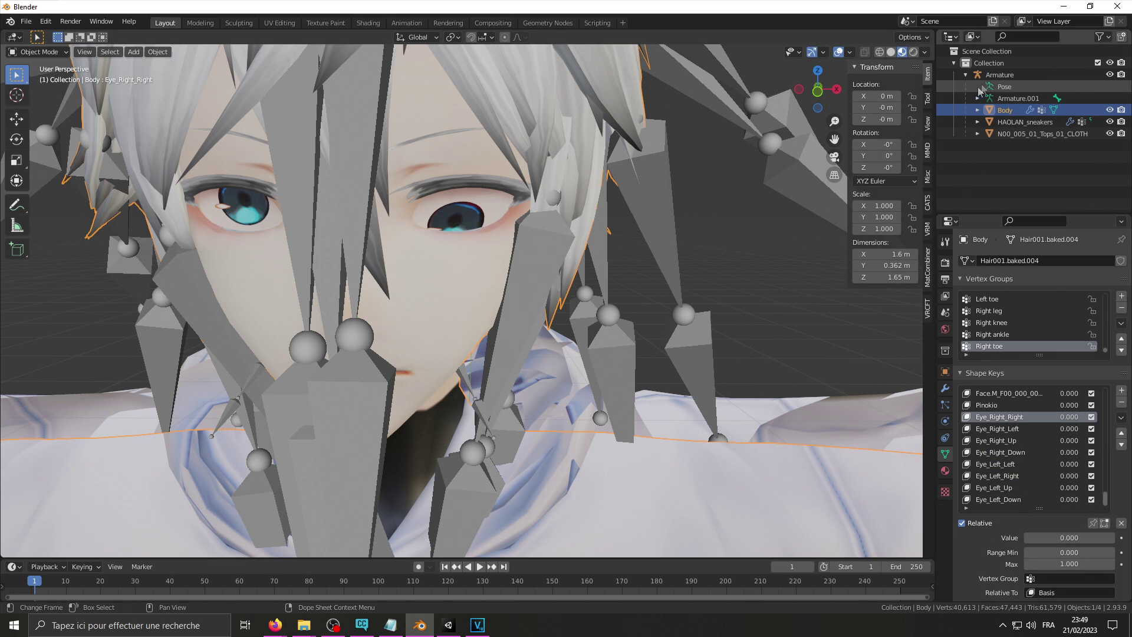
{"action": "left_click", "coordinate": [1000, 76]}
{"action": "left_click", "coordinate": [46, 52]}
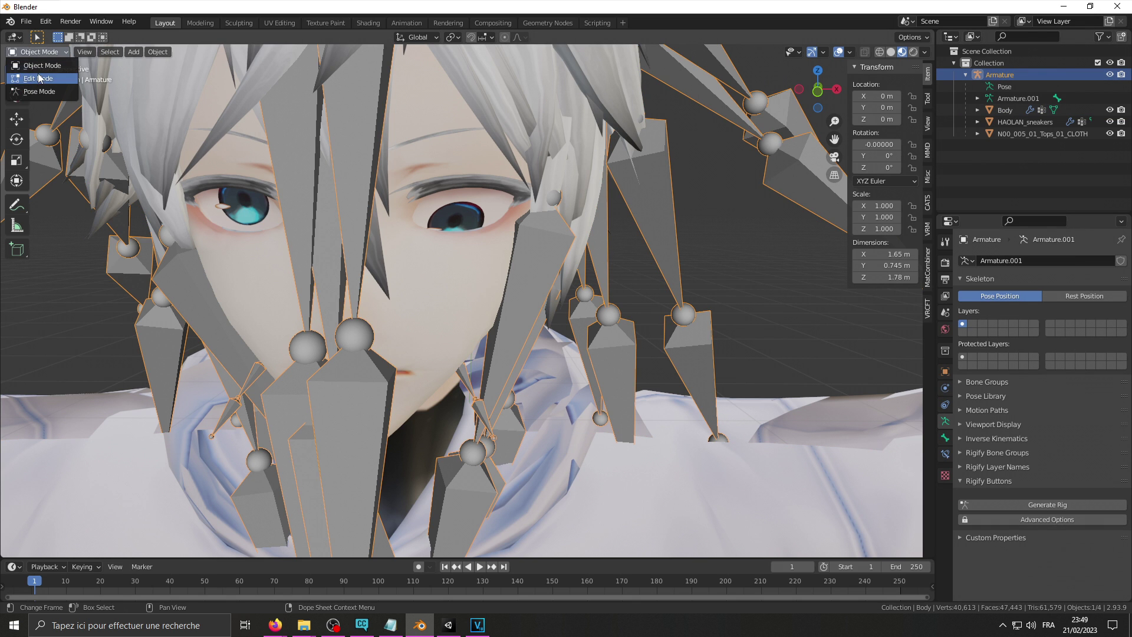
{"action": "left_click", "coordinate": [42, 93]}
{"action": "left_click", "coordinate": [883, 145]}
{"action": "type", "text": "1"}
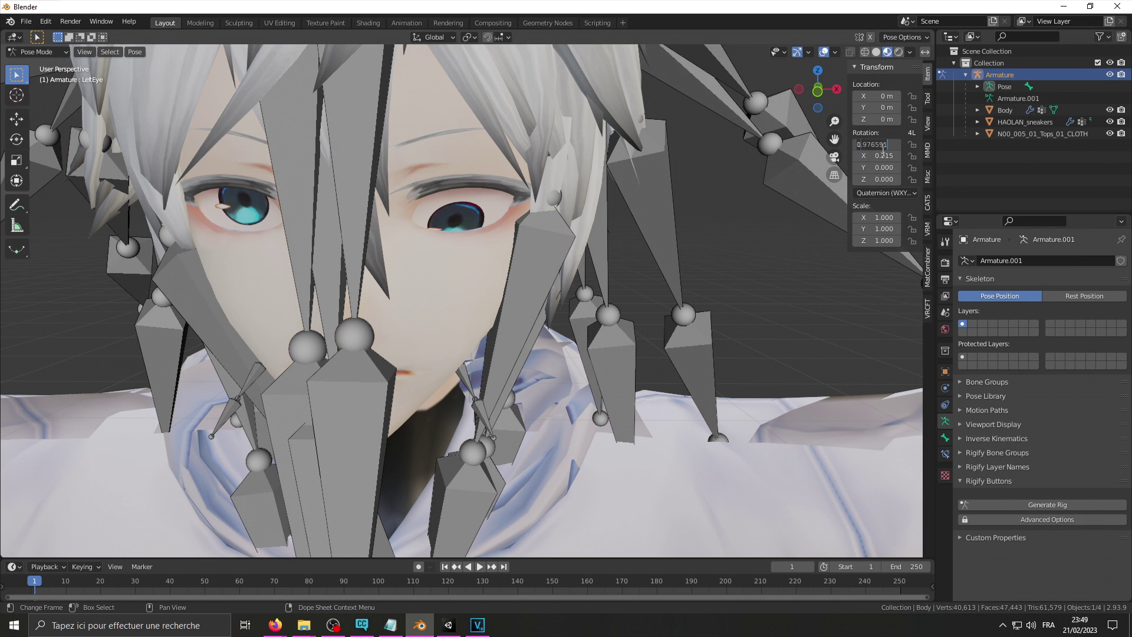
{"action": "key", "text": "Tab"}
{"action": "type", "text": "0"}
{"action": "key", "text": "Tab"}
{"action": "type", "text": "0"}
{"action": "key", "text": "Tab"}
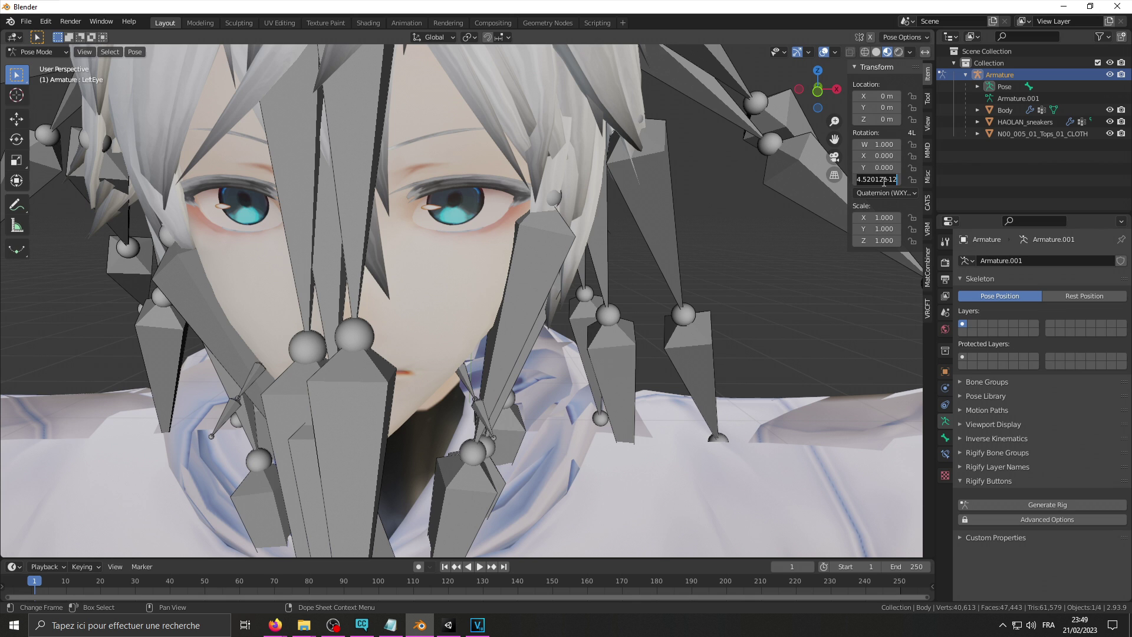
{"action": "key", "text": "Return"}
Step: Return to Object Mode, then open the Body mesh in Edit Mode to inspect its shape keys
{"action": "left_click", "coordinate": [24, 52]}
{"action": "left_click", "coordinate": [34, 66]}
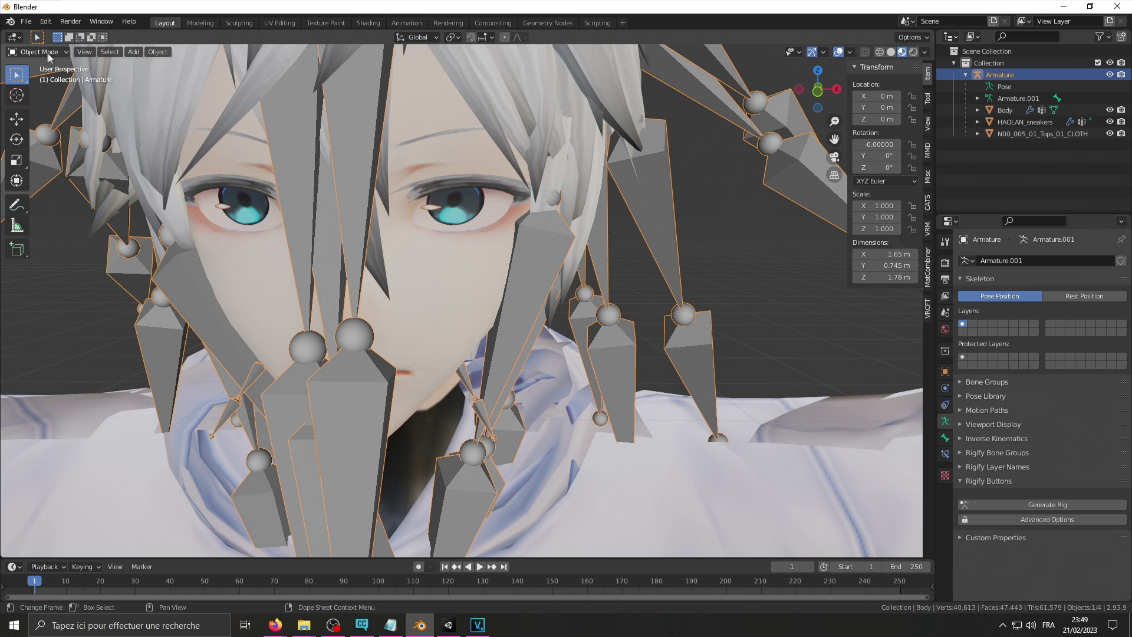
{"action": "left_click", "coordinate": [1004, 110]}
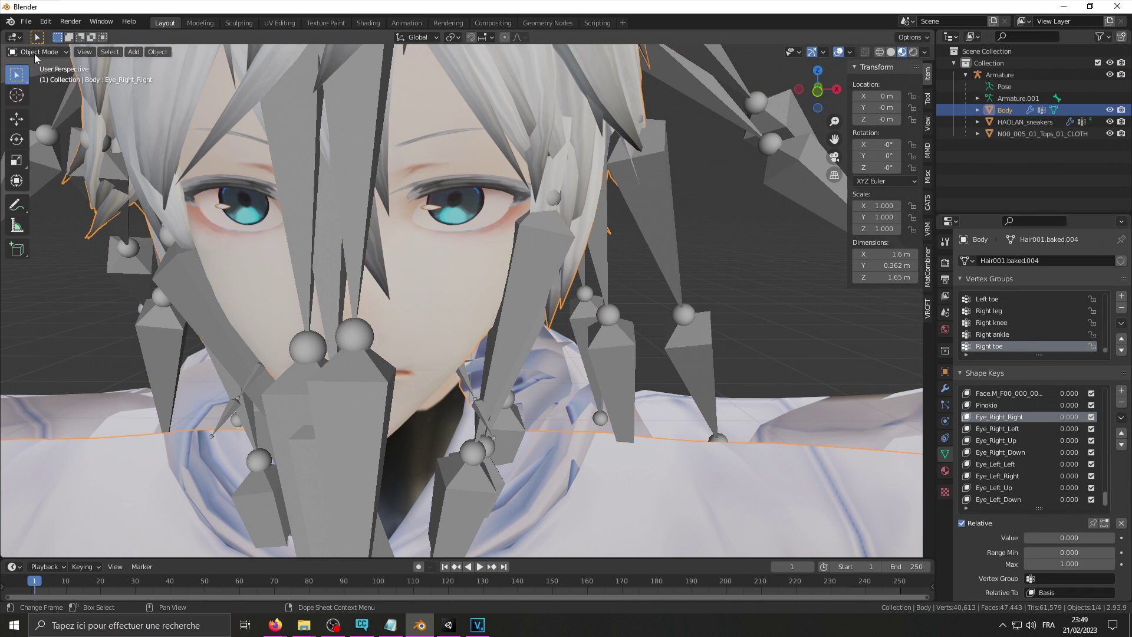
{"action": "left_click", "coordinate": [36, 55]}
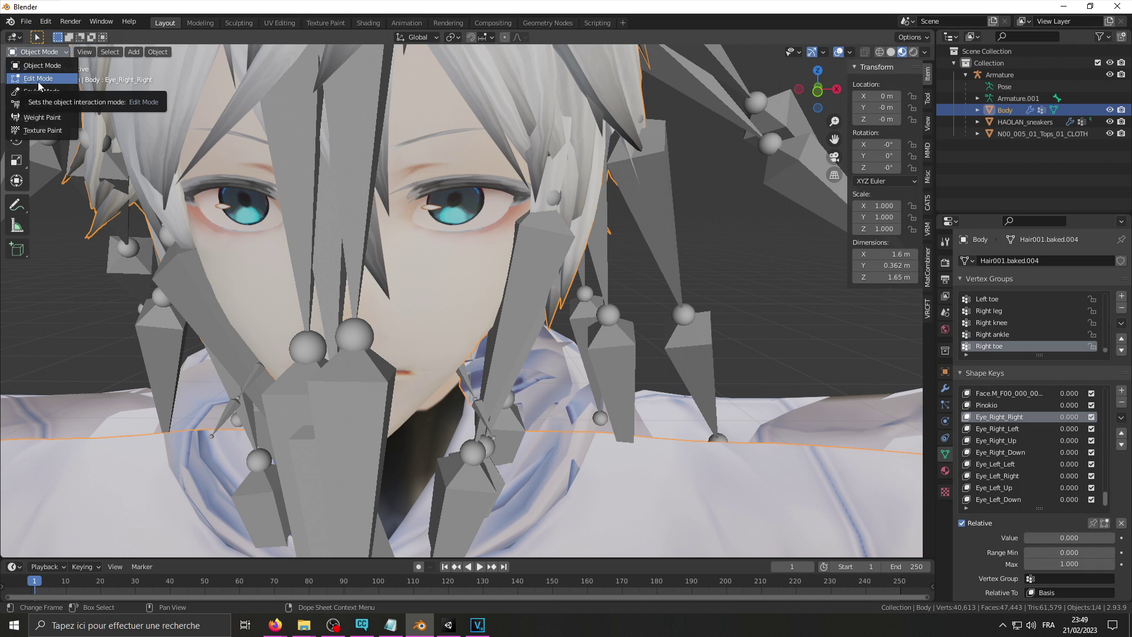
{"action": "left_click", "coordinate": [38, 81]}
{"action": "middle_click_drag", "start_coordinate": [246, 156], "coordinate": [274, 158], "text": "shift"}
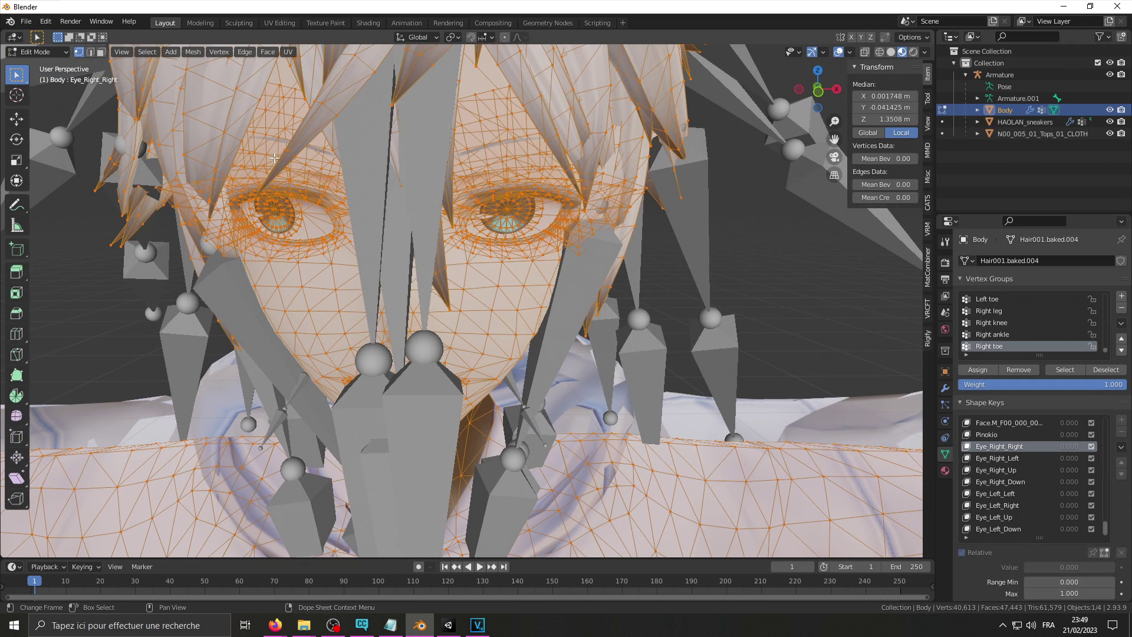
Step: Step through the Eye_Right and Eye_Left shape keys and examine the eye direction each one gives on the Body mesh
{"action": "left_click", "coordinate": [1006, 459]}
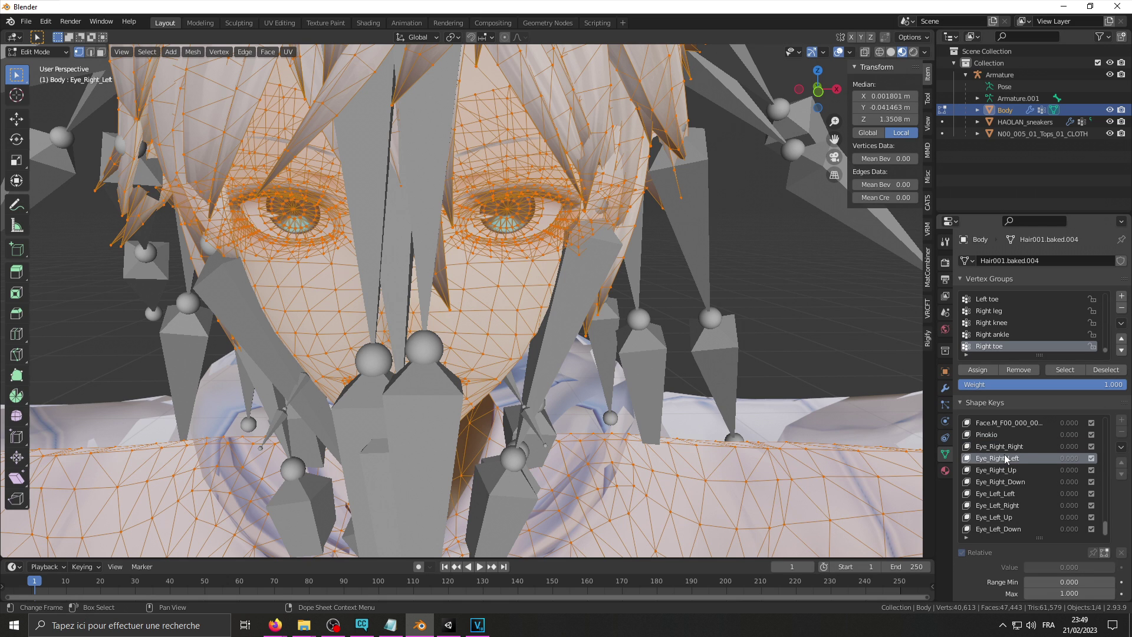
{"action": "key", "text": "Down"}
{"action": "left_click", "coordinate": [1006, 458]}
{"action": "key", "text": "Up"}
{"action": "key", "text": "Down"}
{"action": "key", "text": "Down"}
{"action": "key", "text": "Down"}
{"action": "key", "text": "Down"}
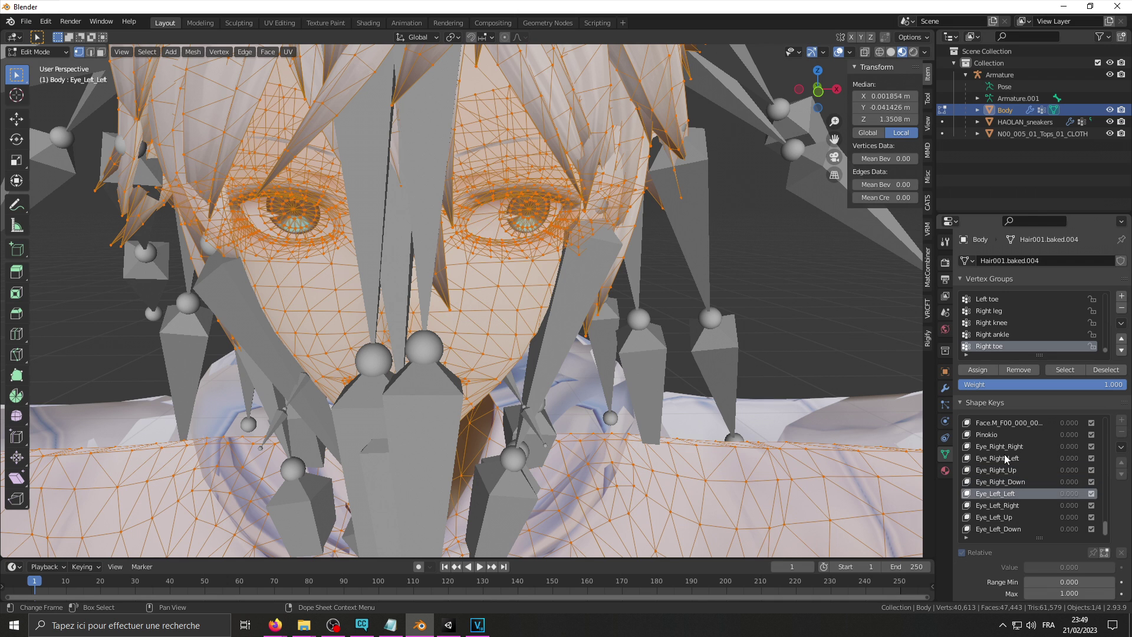
{"action": "key", "text": "Down"}
{"action": "key", "text": "Down"}
{"action": "key", "text": "Down"}
{"action": "key", "text": "Up"}
{"action": "key", "text": "Up"}
{"action": "key", "text": "Up"}
{"action": "key", "text": "Up"}
{"action": "key", "text": "Up"}
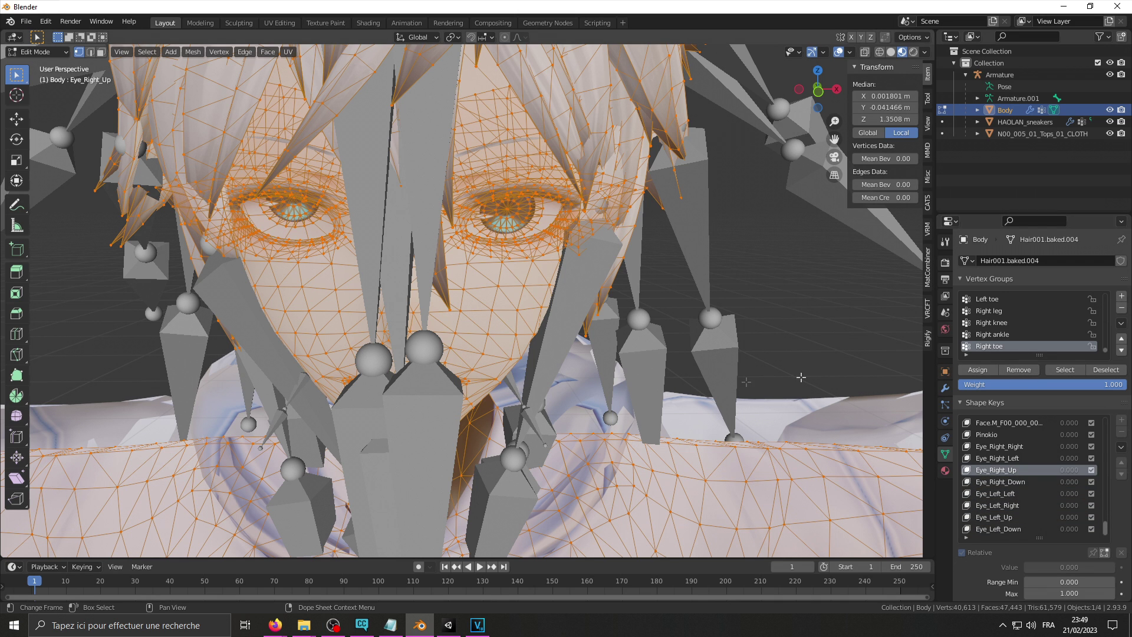
{"action": "scroll", "coordinate": [674, 380], "scroll_direction": "up", "scroll_amount": 2}
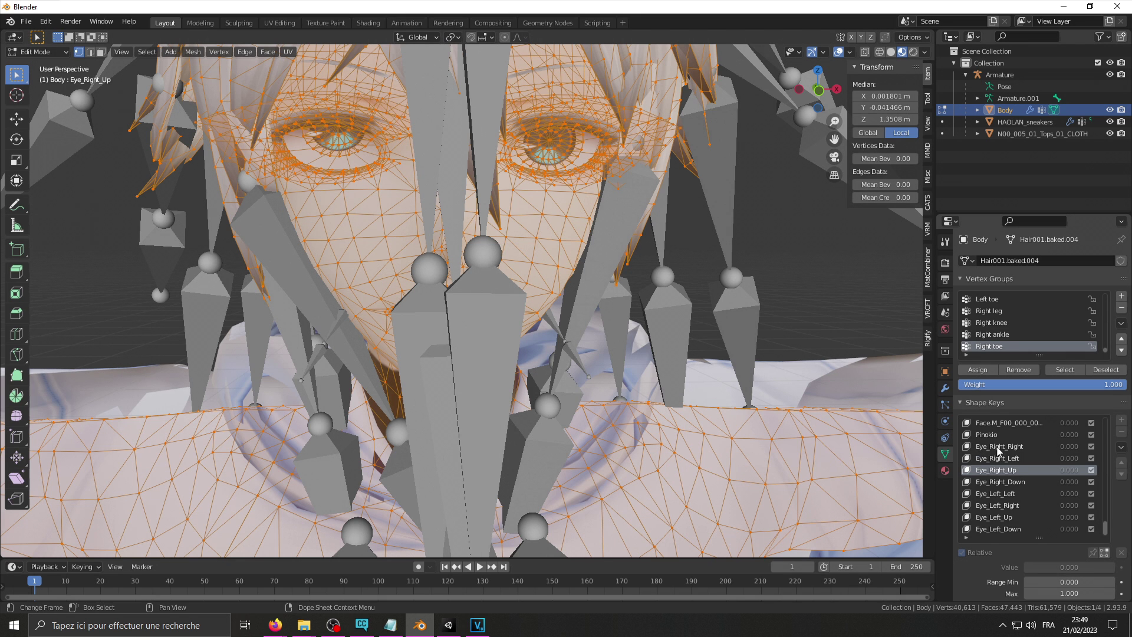
{"action": "left_click", "coordinate": [998, 458]}
Step: Leave Edit Mode on the Body mesh and put the Armature in Pose Mode
{"action": "left_click", "coordinate": [52, 52]}
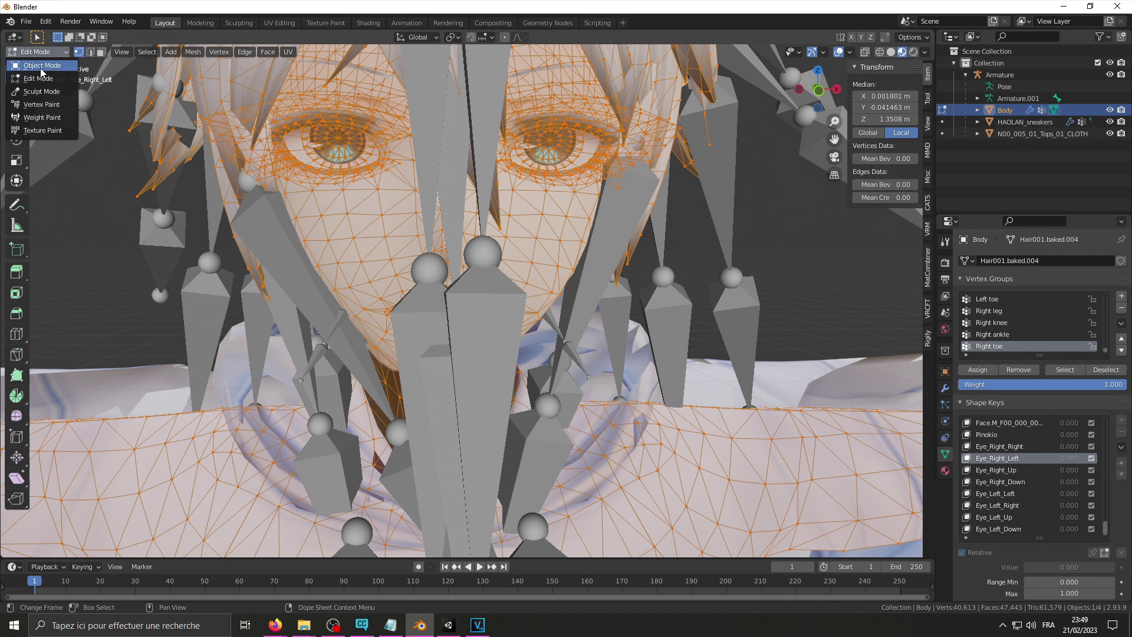
{"action": "left_click", "coordinate": [36, 64]}
{"action": "left_click", "coordinate": [1001, 75]}
{"action": "left_click", "coordinate": [1002, 87]}
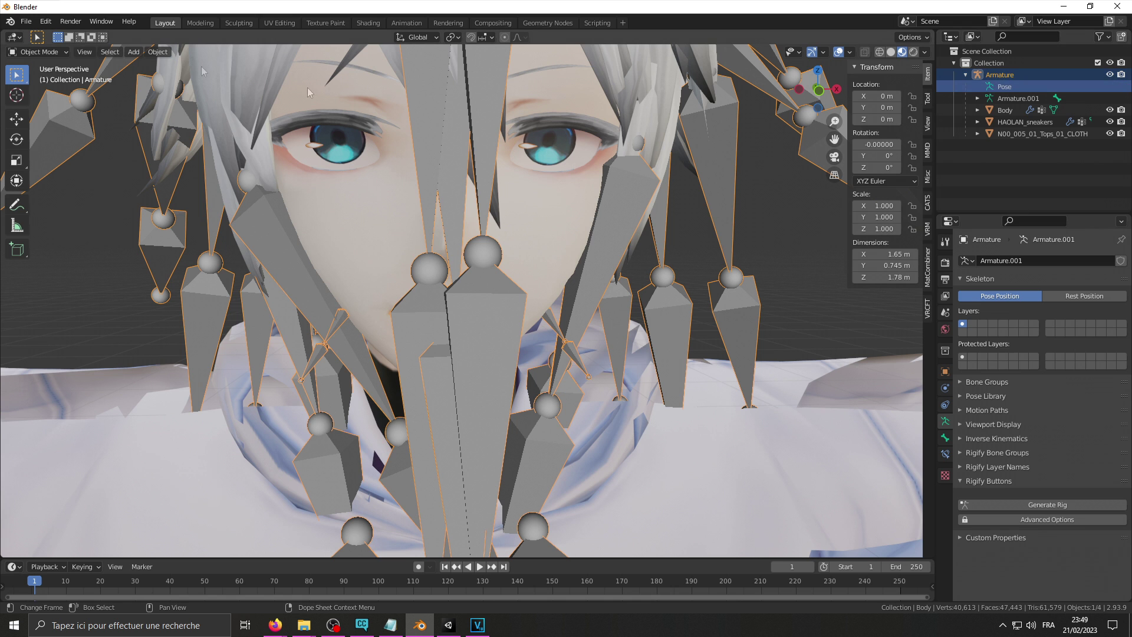
{"action": "left_click", "coordinate": [51, 51]}
{"action": "left_click", "coordinate": [37, 92]}
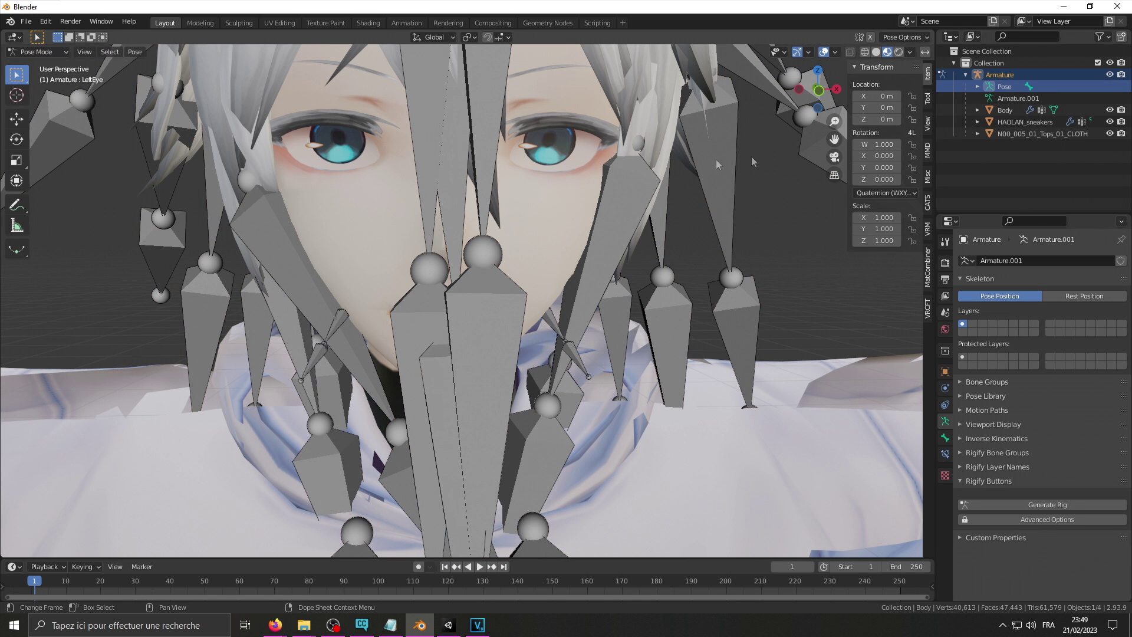
Step: Select the RightEye bone with X-ray display turned on, and turn X-ray back off
{"action": "left_click", "coordinate": [849, 55]}
{"action": "middle_click_drag", "start_coordinate": [456, 136], "coordinate": [462, 140]}
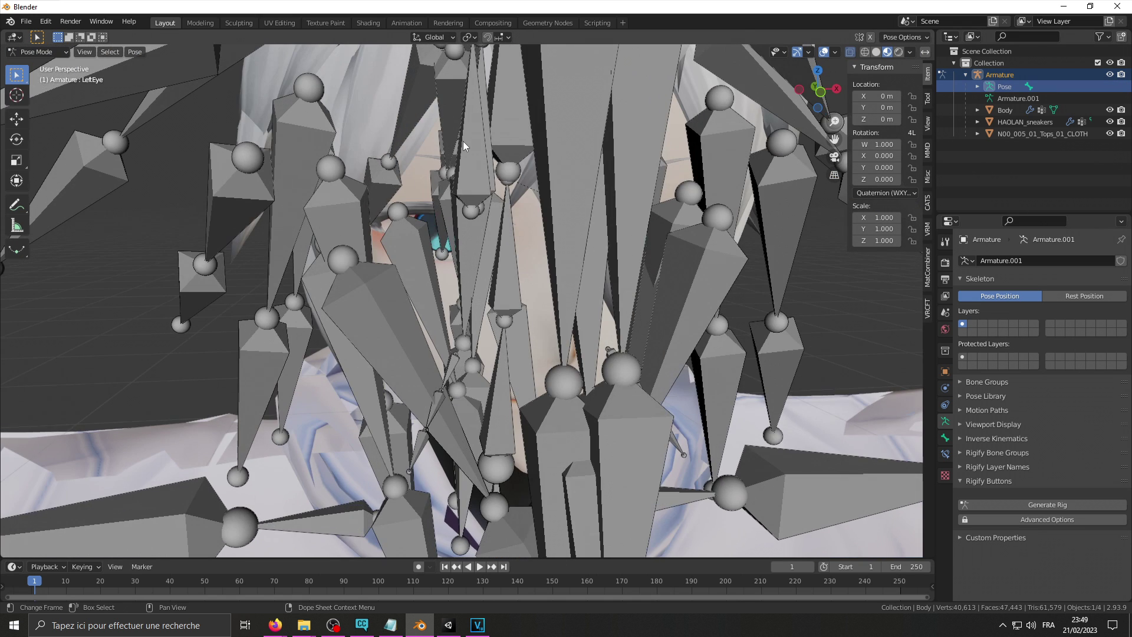
{"action": "left_click", "coordinate": [468, 166]}
{"action": "middle_click_drag", "start_coordinate": [519, 219], "coordinate": [510, 220]}
{"action": "left_click", "coordinate": [850, 52]}
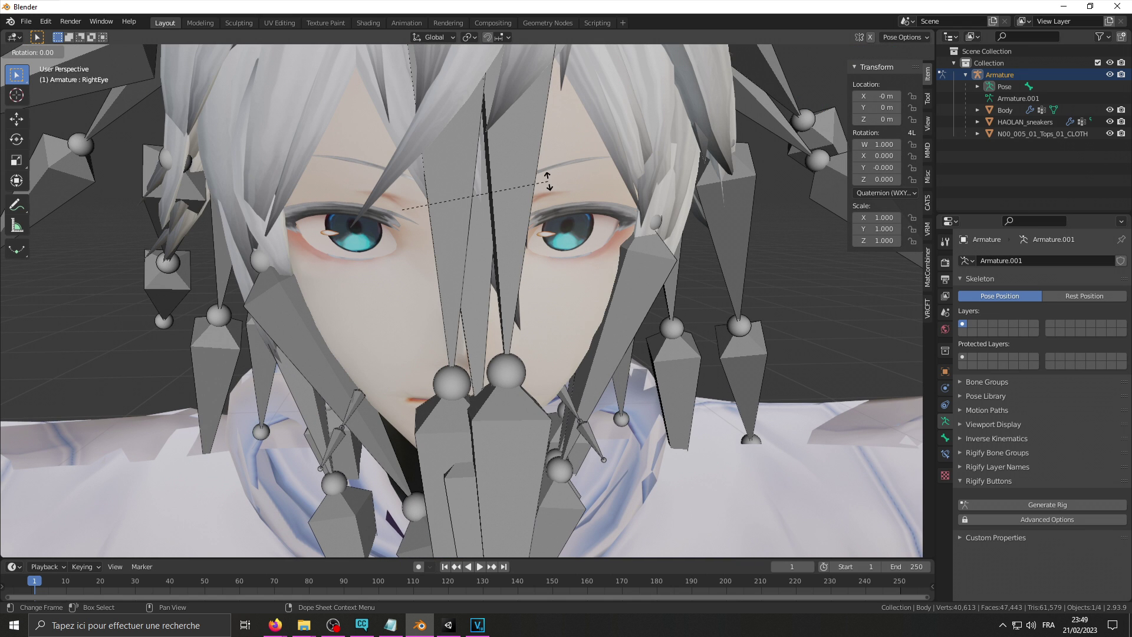
Step: Rotate the RightEye bone around the global Z axis by 26.1652°, the Left value in Bloc-notes, and return to Object Mode
{"action": "key", "text": "z"}
{"action": "left_click", "coordinate": [528, 150]}
{"action": "left_click", "coordinate": [391, 625]}
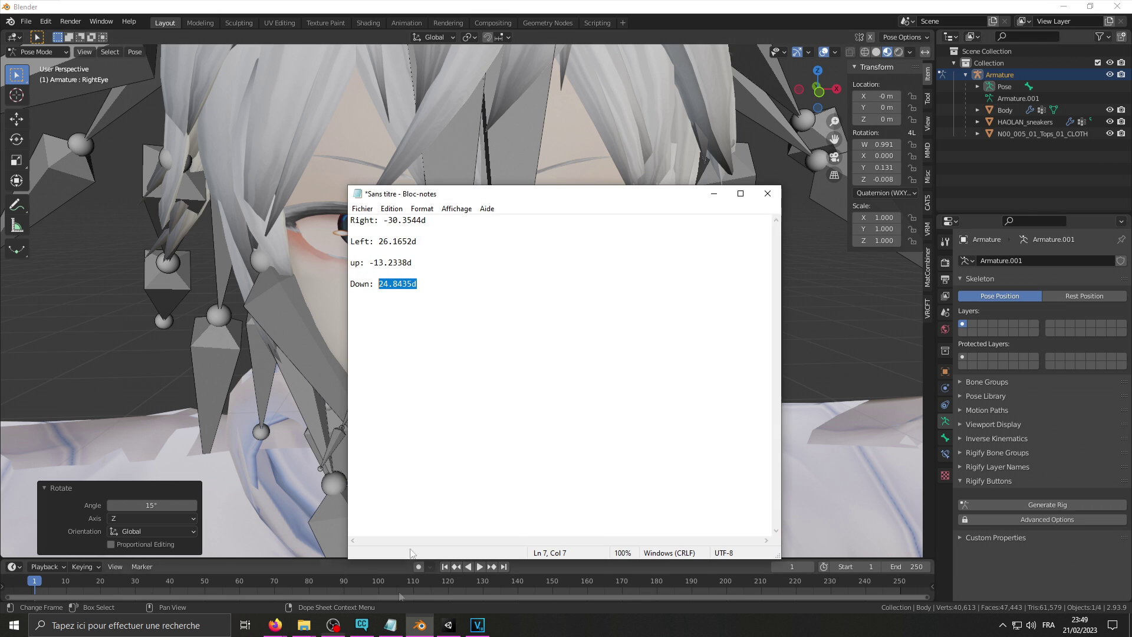
{"action": "left_click_drag", "start_coordinate": [417, 241], "coordinate": [384, 241]}
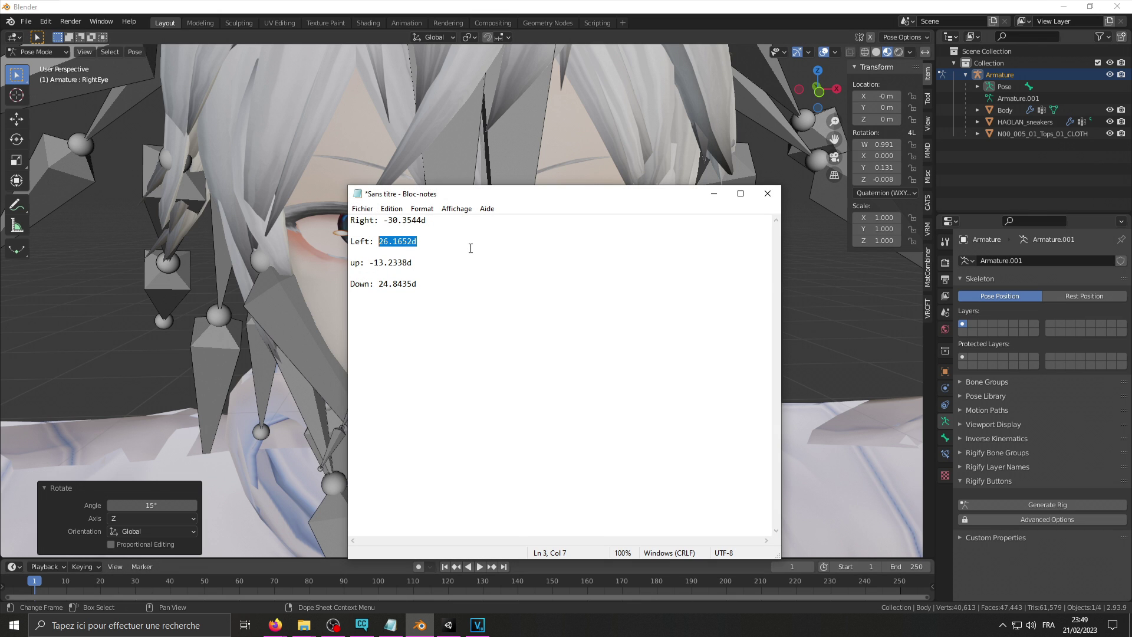
{"action": "key", "text": "alt+Tab"}
{"action": "left_click", "coordinate": [147, 508]}
{"action": "type", "text": "26.1652d"}
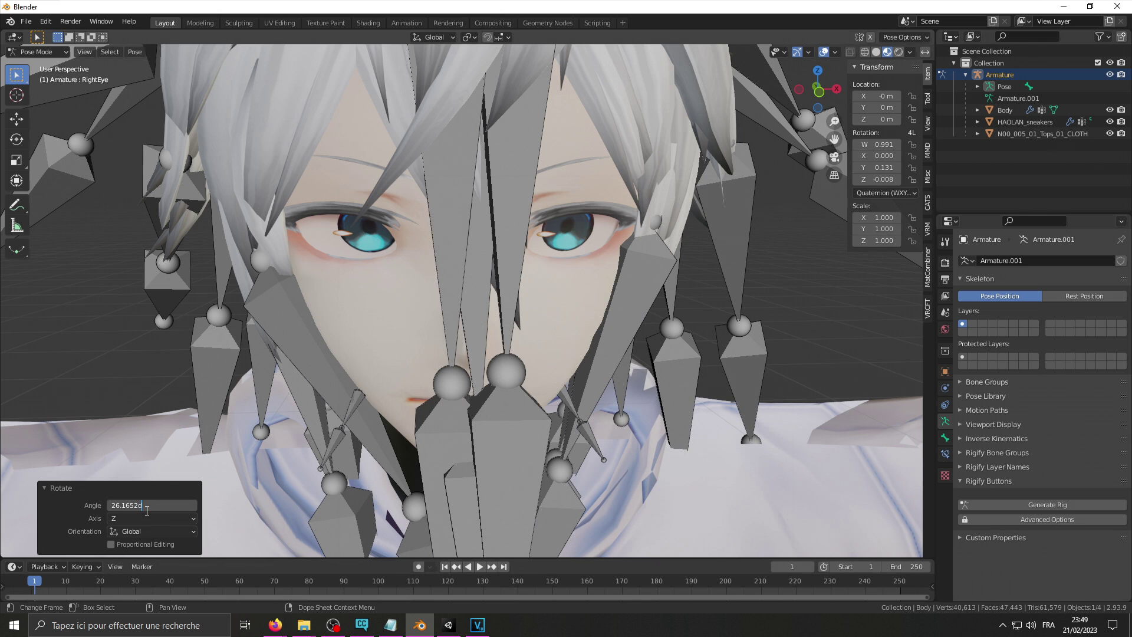
{"action": "key", "text": "Return"}
{"action": "left_click", "coordinate": [38, 52]}
{"action": "left_click", "coordinate": [35, 64]}
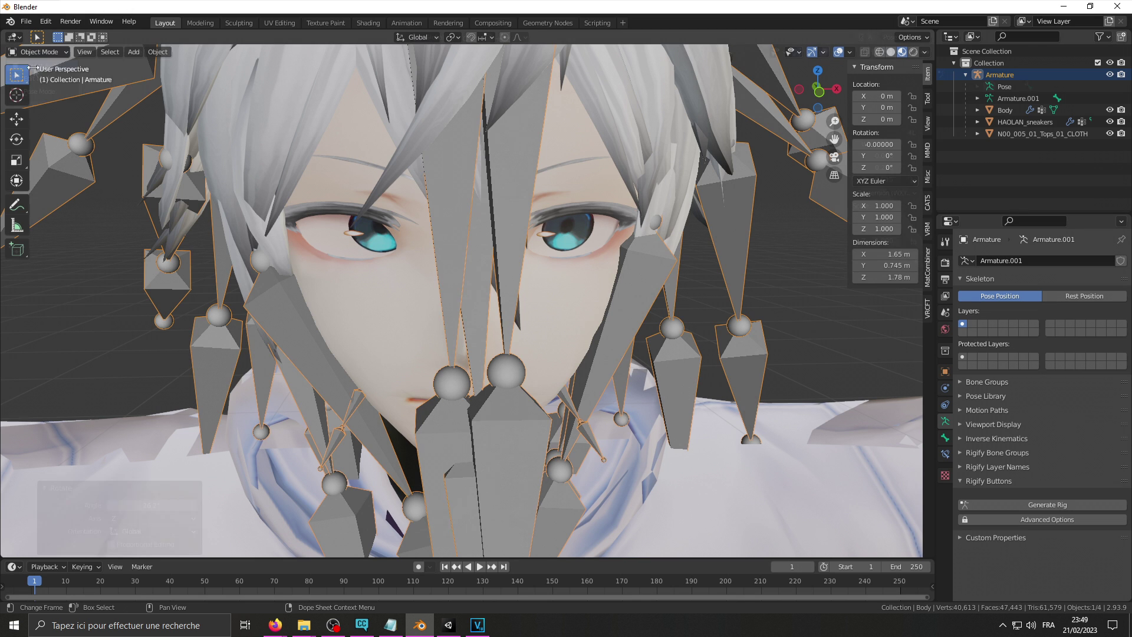
Step: Select the Body mesh, save its Armature modifier pose as a shape key and bring the new key into view
{"action": "left_click", "coordinate": [1005, 110]}
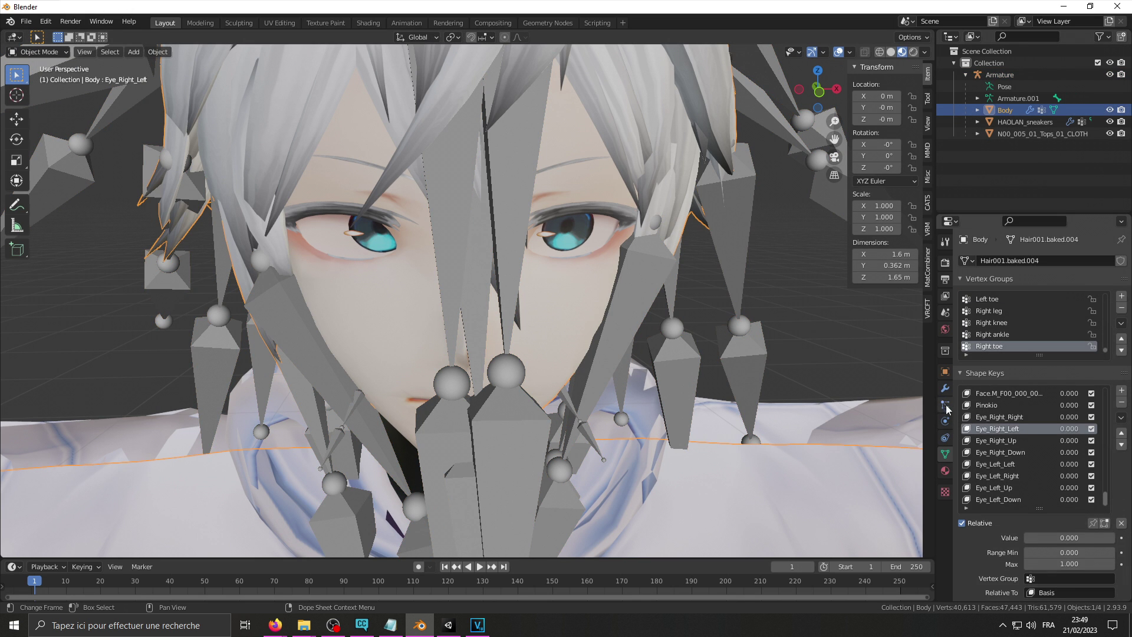
{"action": "left_click", "coordinate": [945, 388]}
{"action": "left_click", "coordinate": [1094, 281]}
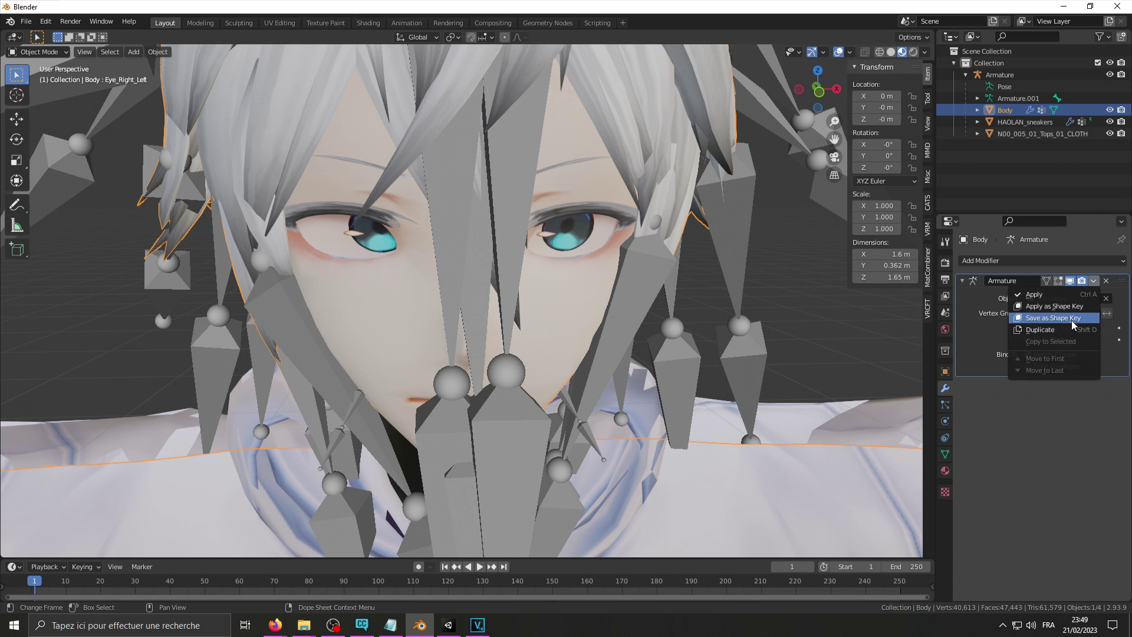
{"action": "left_click", "coordinate": [946, 455]}
{"action": "scroll", "coordinate": [1072, 441], "scroll_direction": "down", "scroll_amount": 1}
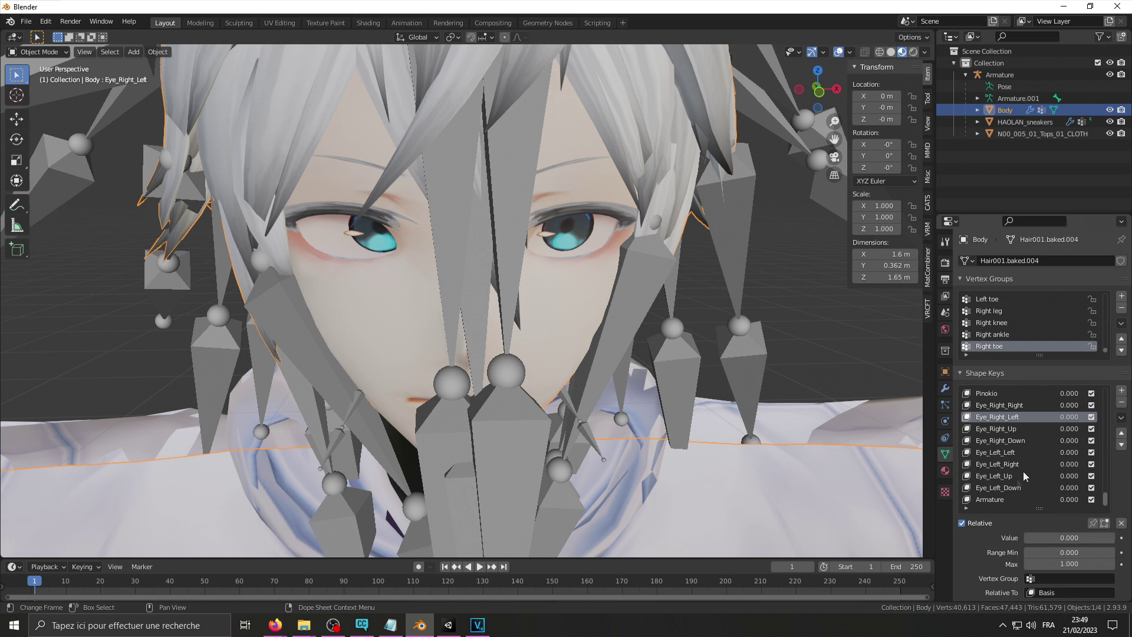
Step: Copy the name of the existing Eye_Right_Left shape key and rename that key as 0
{"action": "left_click", "coordinate": [998, 500]}
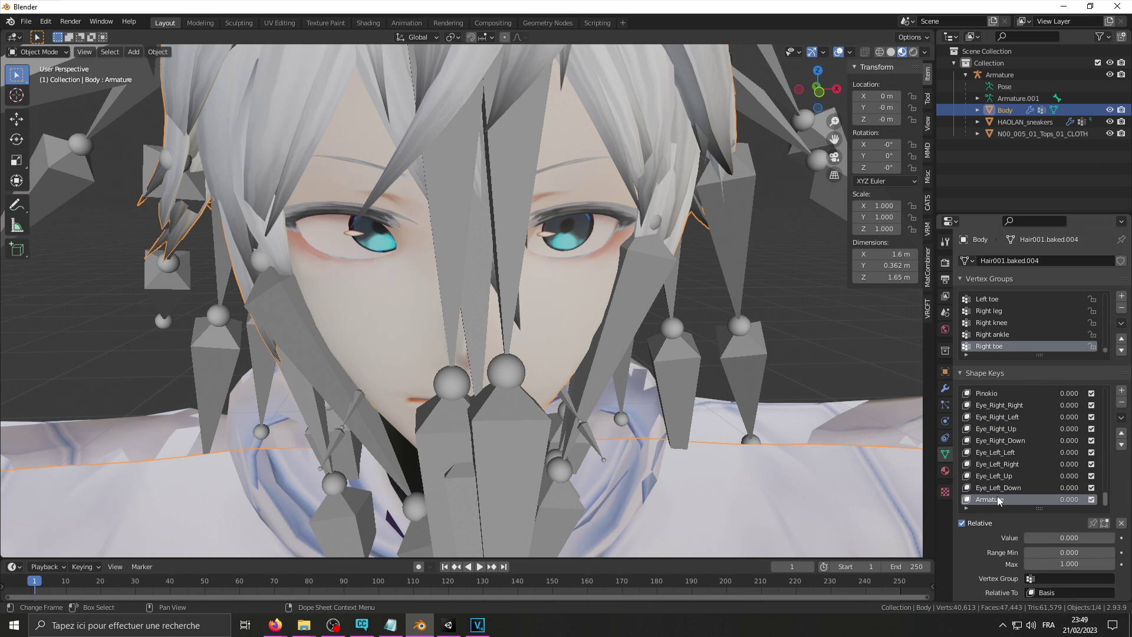
{"action": "left_click", "coordinate": [1008, 417]}
{"action": "double_click", "coordinate": [1008, 417]}
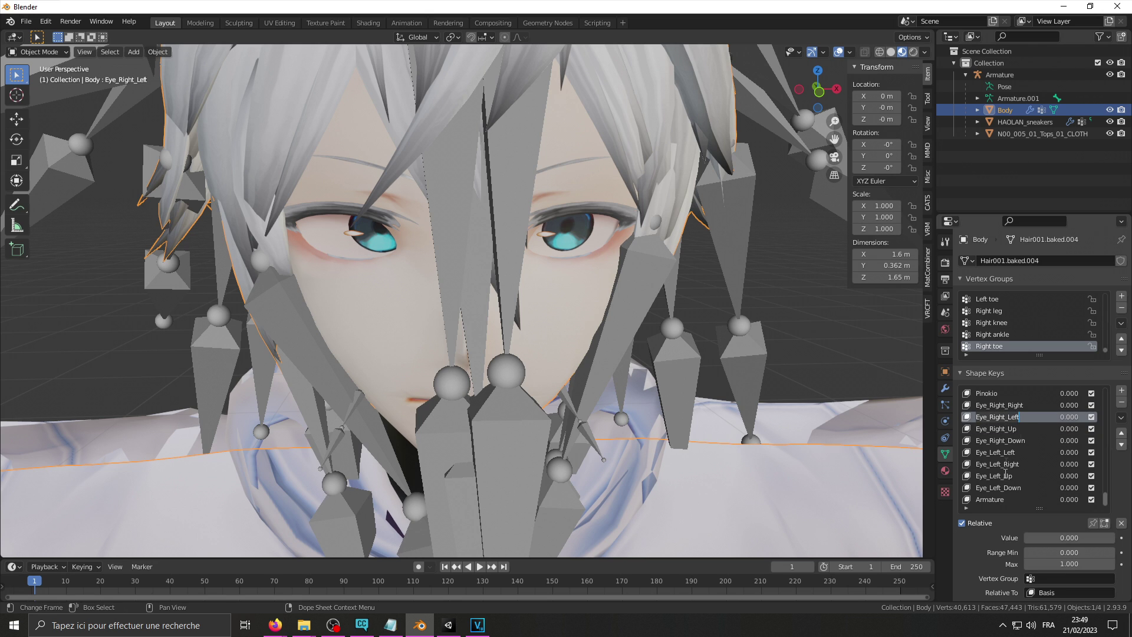
{"action": "left_click", "coordinate": [1026, 423]}
{"action": "double_click", "coordinate": [1026, 417]}
{"action": "left_click", "coordinate": [1026, 417]}
{"action": "type", "text": "0"}
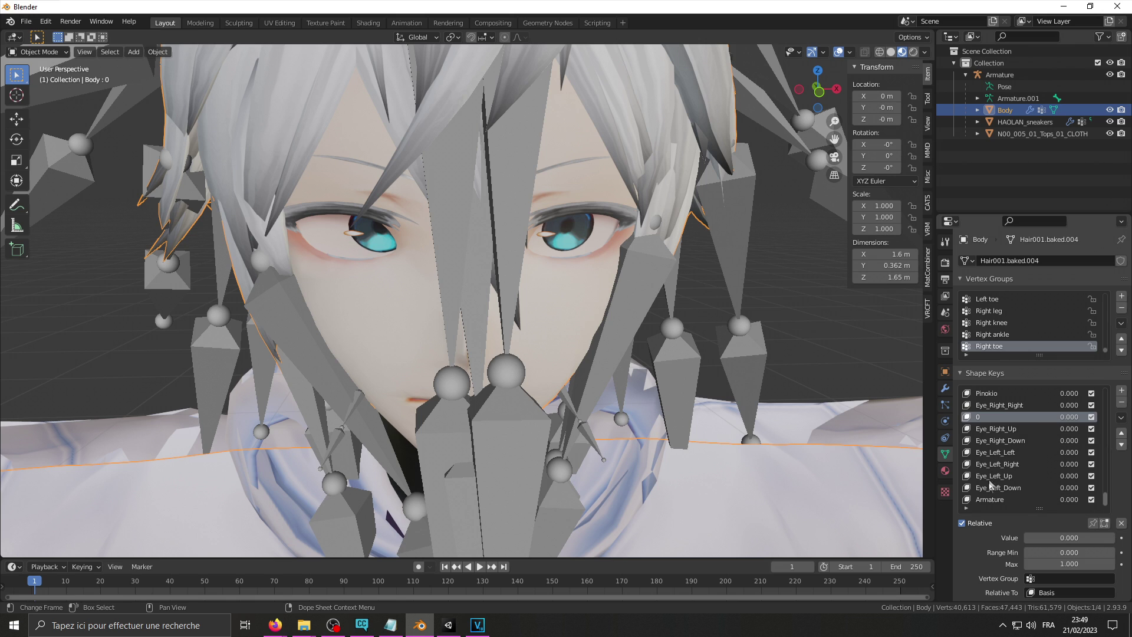
Step: Rename the new Armature shape key as Eye_Right_Left and delete the shape key named 0
{"action": "double_click", "coordinate": [992, 499]}
{"action": "left_click", "coordinate": [1004, 444]}
{"action": "left_click", "coordinate": [1009, 418]}
{"action": "left_click", "coordinate": [1121, 403]}
{"action": "left_click", "coordinate": [997, 499]}
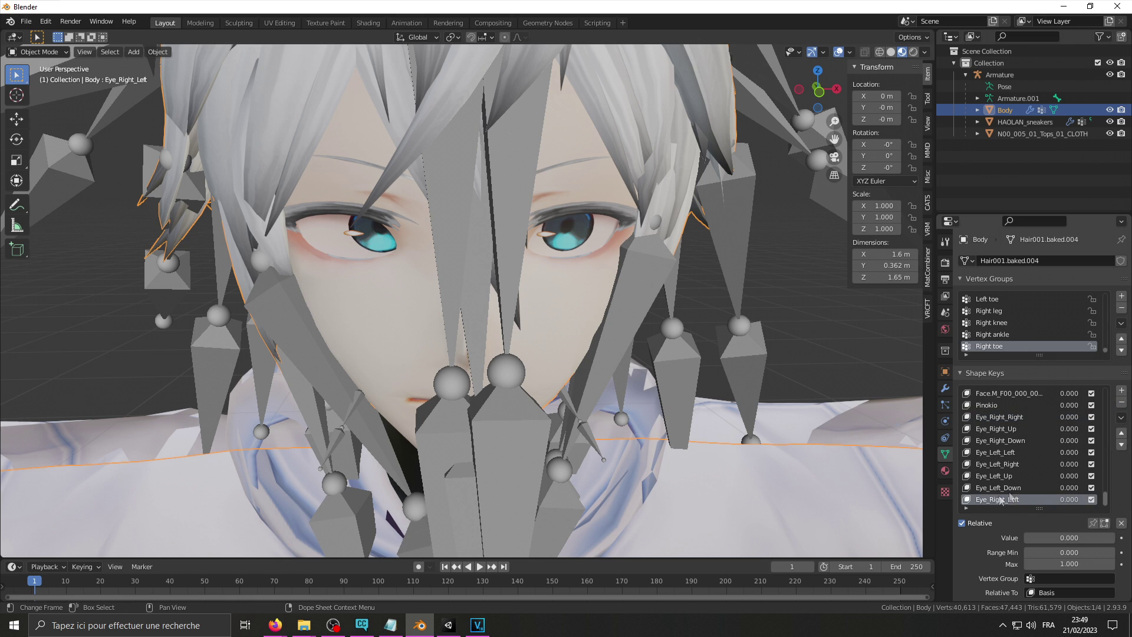
Step: Move the Eye_Right_Left shape key up the list to sit directly below Eye_Right_Right
{"action": "left_click", "coordinate": [1120, 435]}
{"action": "left_click", "coordinate": [1121, 435]}
{"action": "left_click", "coordinate": [1121, 435]}
{"action": "left_click", "coordinate": [1121, 435]}
{"action": "left_click", "coordinate": [1120, 436]}
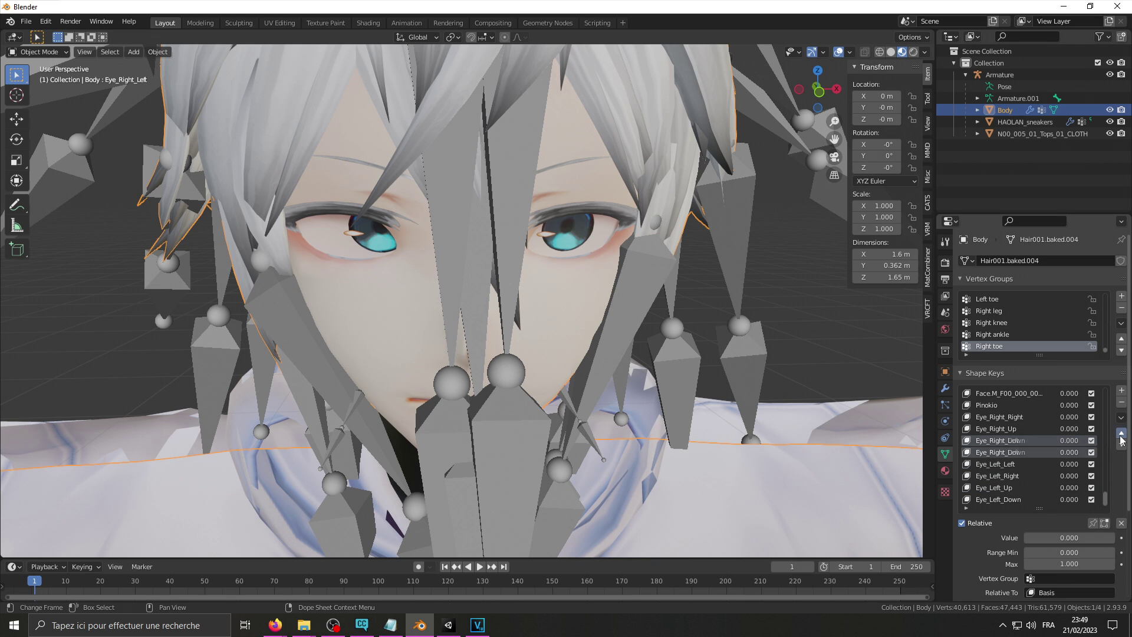
{"action": "left_click", "coordinate": [1121, 436]}
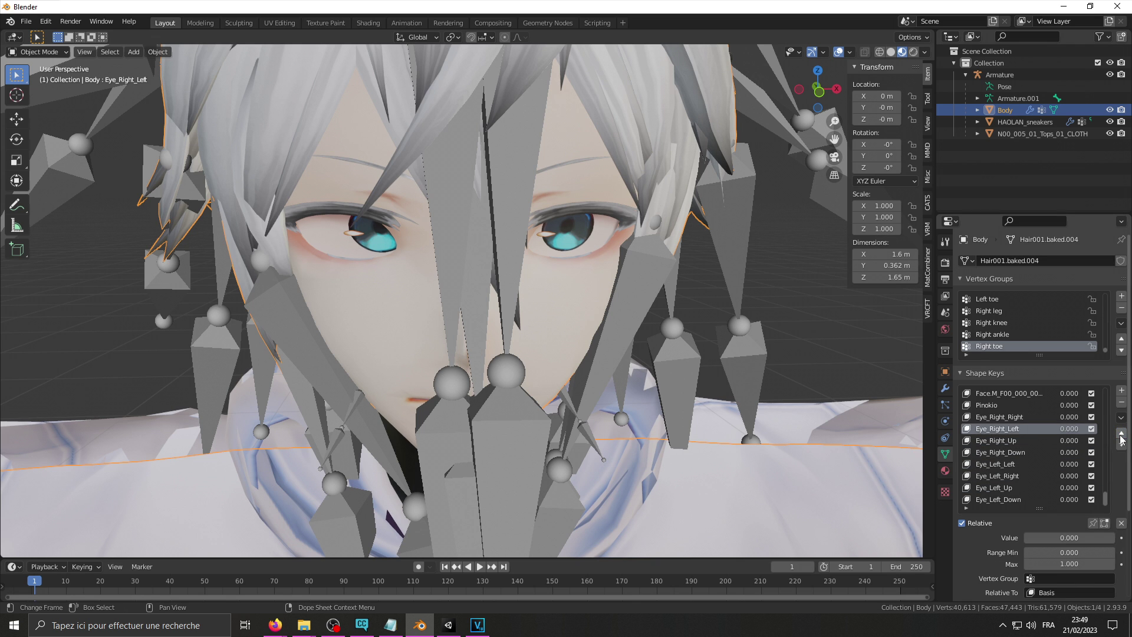
Step: Check the Eye_Right_Left shape on the Body mesh in Edit Mode and return to Object Mode
{"action": "left_click", "coordinate": [52, 52]}
{"action": "left_click", "coordinate": [44, 84]}
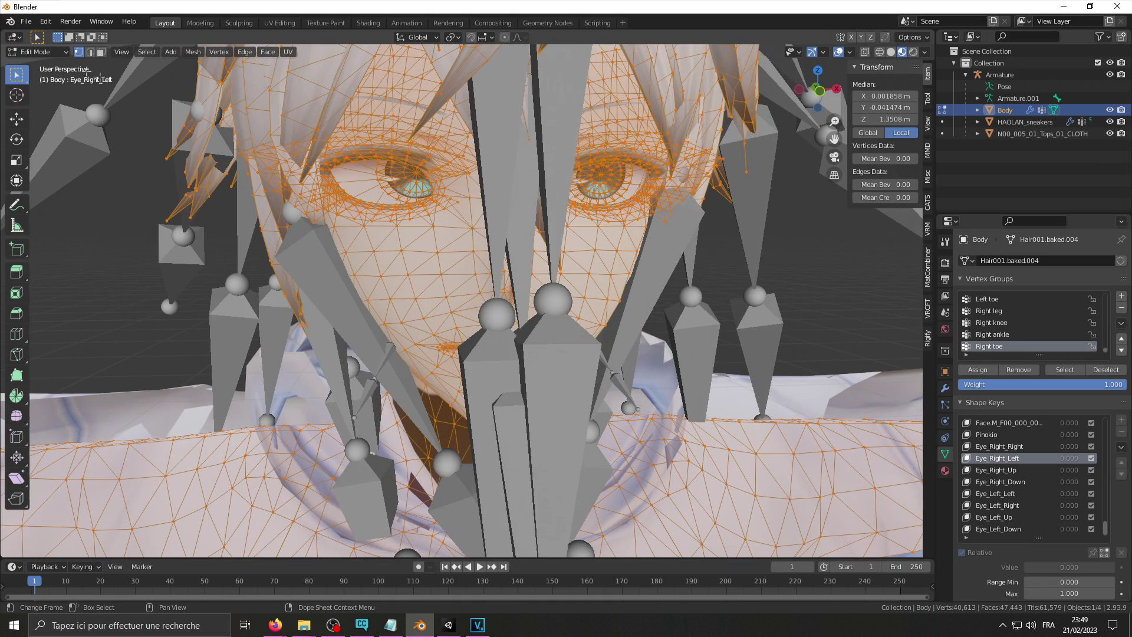
{"action": "left_click", "coordinate": [52, 53]}
{"action": "left_click", "coordinate": [41, 59]}
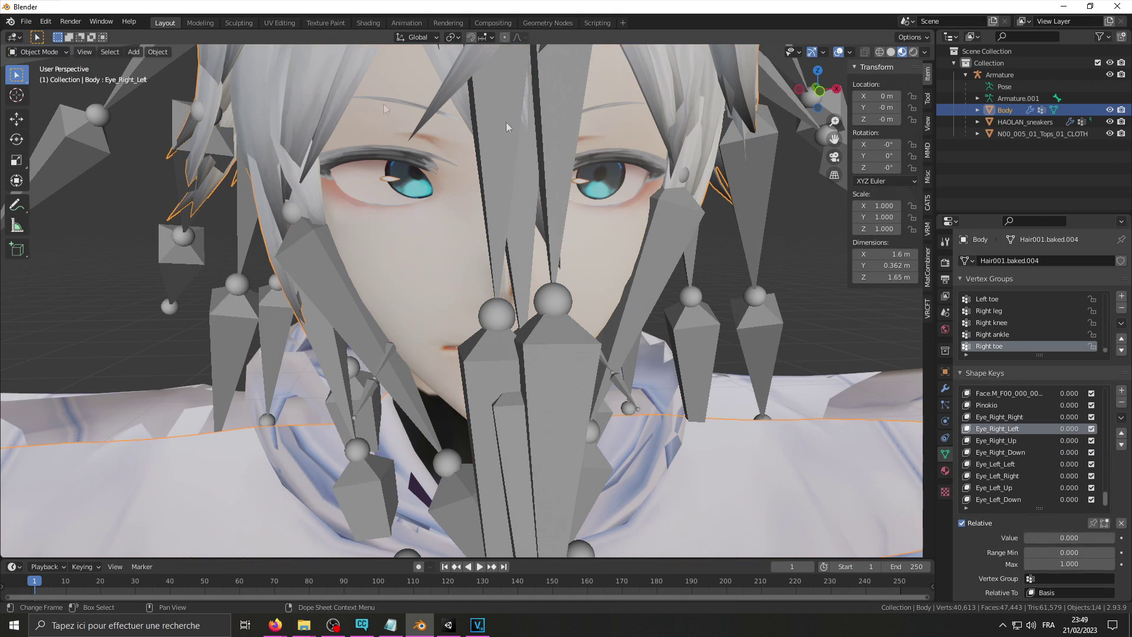
Step: Select the Armature and put it in Pose Mode
{"action": "left_click", "coordinate": [1005, 78]}
{"action": "left_click", "coordinate": [51, 53]}
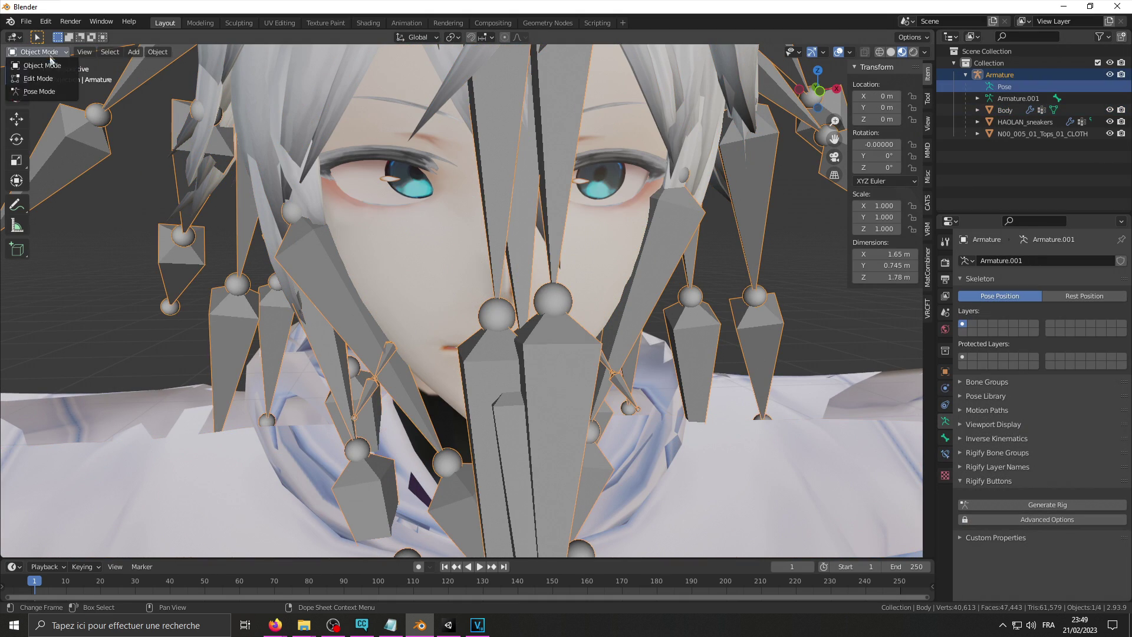
{"action": "left_click", "coordinate": [53, 90]}
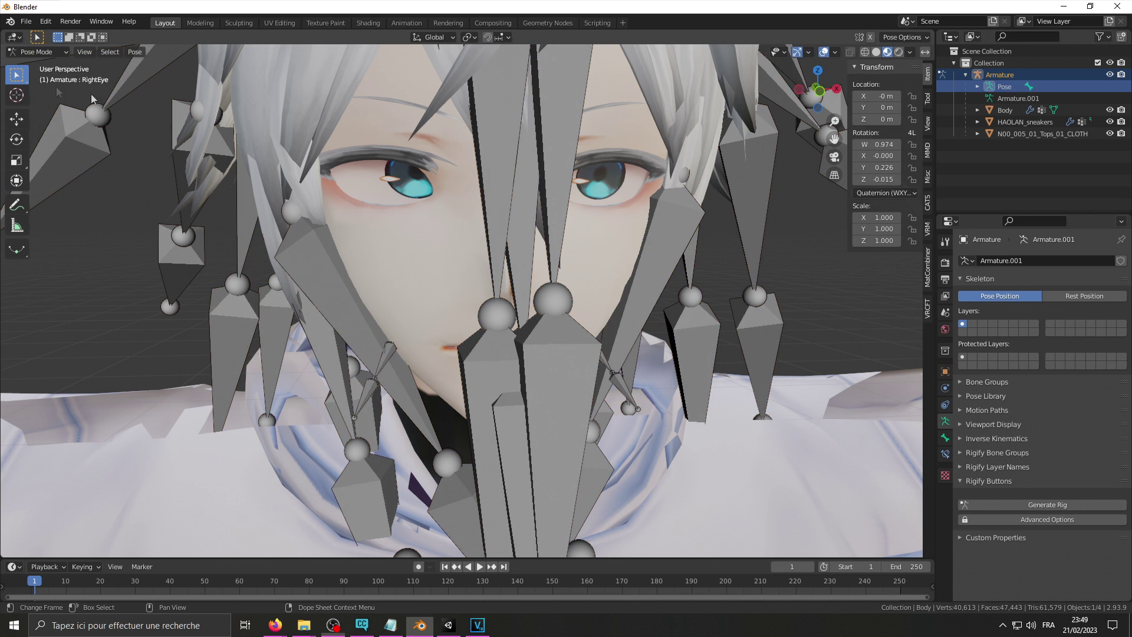
Step: Reset the RightEye bone's rotation to W 1, X 0, Y 0, Z 0 and return to Object Mode
{"action": "double_click", "coordinate": [885, 156]}
{"action": "type", "text": "0"}
{"action": "key", "text": "Return"}
{"action": "double_click", "coordinate": [885, 168]}
{"action": "type", "text": "0"}
{"action": "key", "text": "Return"}
{"action": "double_click", "coordinate": [885, 179]}
{"action": "type", "text": "0"}
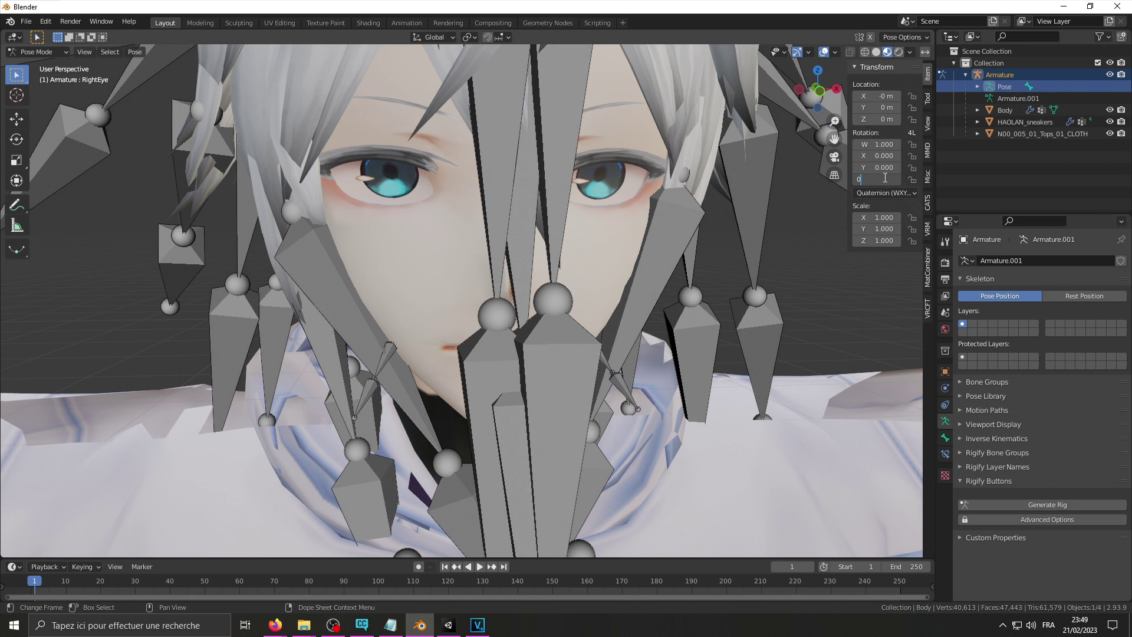
{"action": "key", "text": "Return"}
{"action": "left_click", "coordinate": [51, 53]}
{"action": "left_click", "coordinate": [44, 66]}
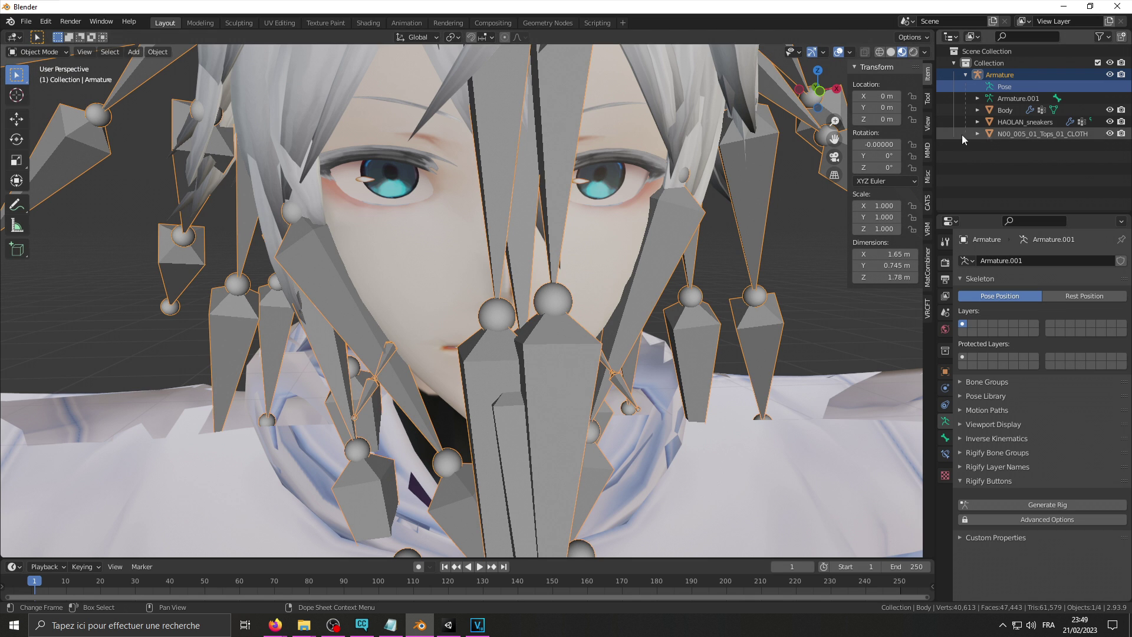
Step: Select the Body mesh, widen its shape key list and select the Face.M_F00_000_00_Fcl_EYE_Close_R shape key
{"action": "left_click", "coordinate": [998, 110]}
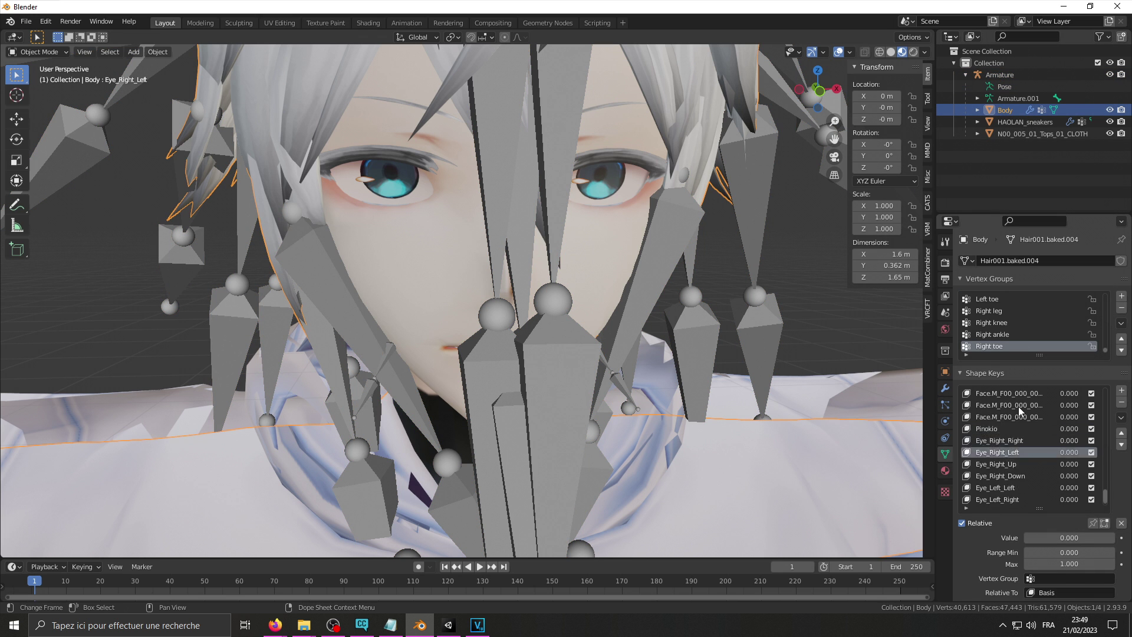
{"action": "left_click_drag", "start_coordinate": [935, 407], "coordinate": [744, 413]}
{"action": "scroll", "coordinate": [778, 415], "scroll_direction": "up", "scroll_amount": 5}
{"action": "scroll", "coordinate": [872, 430], "scroll_direction": "up", "scroll_amount": 5}
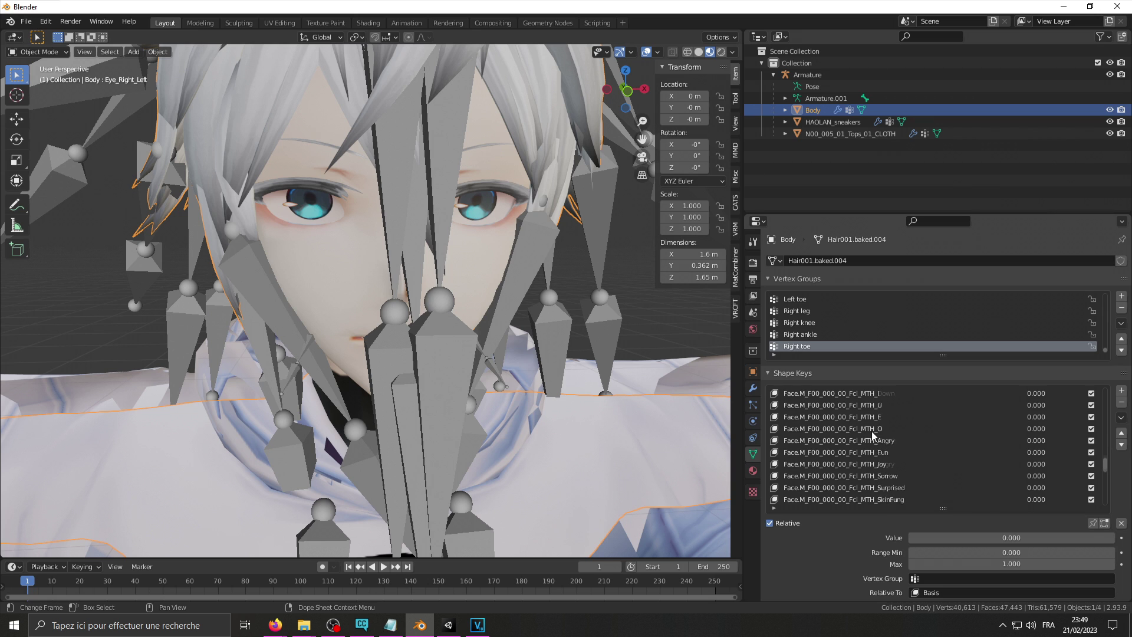
{"action": "scroll", "coordinate": [871, 434], "scroll_direction": "up", "scroll_amount": 4}
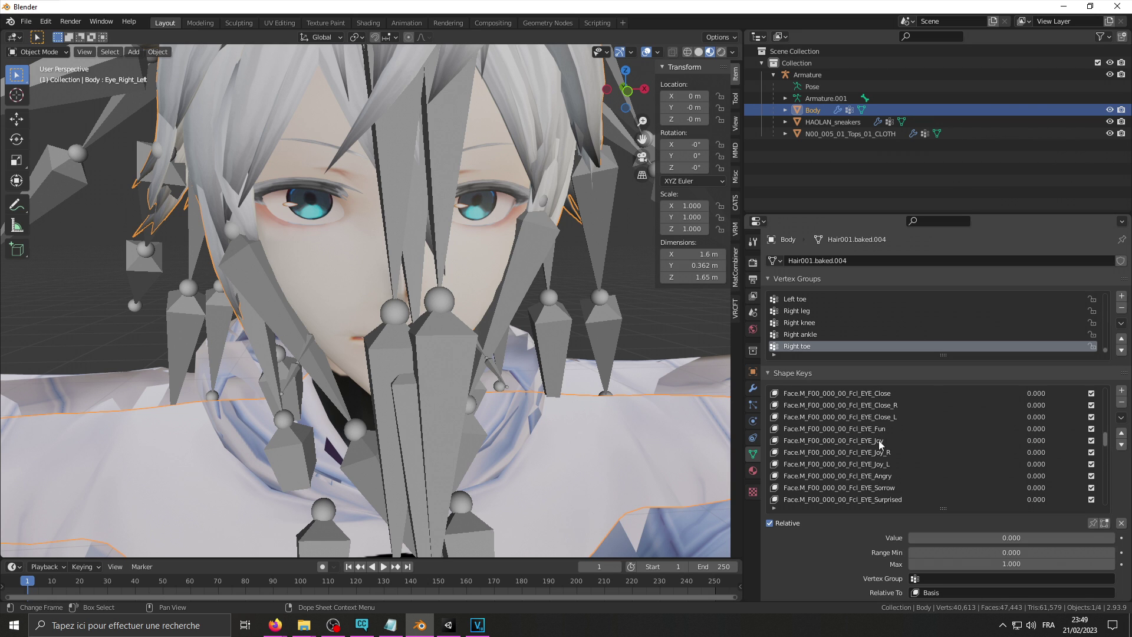
{"action": "left_click", "coordinate": [882, 430]}
{"action": "left_click", "coordinate": [884, 422]}
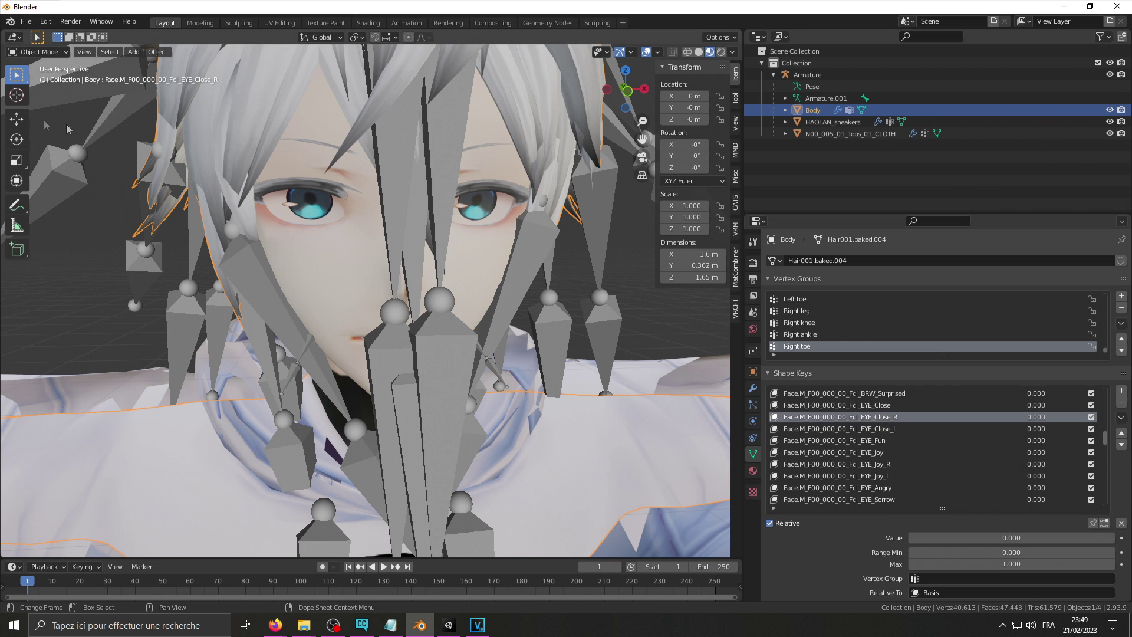
Step: Enter Edit Mode and compare the closed eyes of the Fcl_EYE_Close_R and Fcl_EYE_Close_L shape keys
{"action": "left_click", "coordinate": [38, 52]}
{"action": "left_click", "coordinate": [36, 80]}
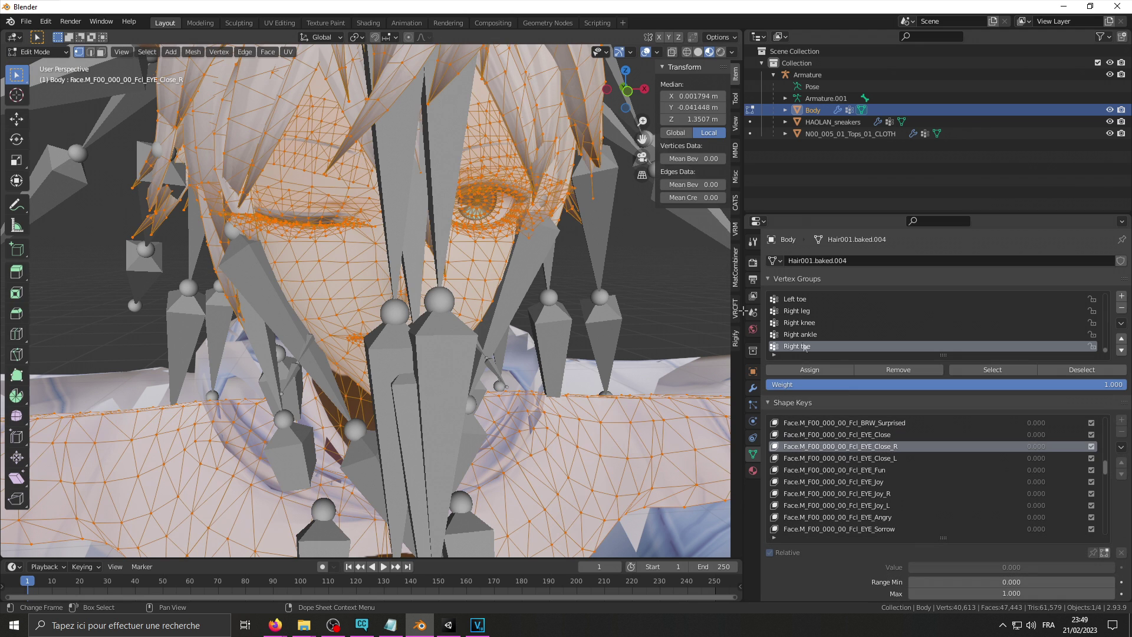
{"action": "left_click", "coordinate": [856, 458]}
{"action": "left_click", "coordinate": [857, 450]}
{"action": "left_click", "coordinate": [856, 458]}
{"action": "left_click", "coordinate": [857, 450]}
Step: Rename the Face.M_F00_000_00_Fcl_EYE_Close_R shape key as Eye_Right_Blink
{"action": "double_click", "coordinate": [871, 450]}
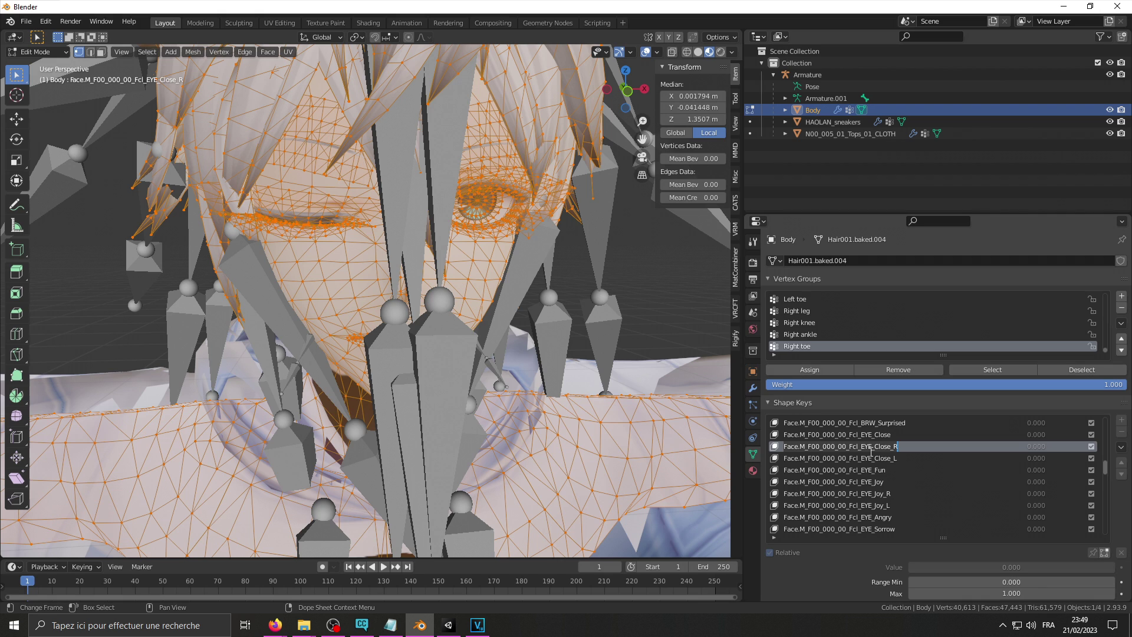
{"action": "type", "text": "Eye_Right_Blink"}
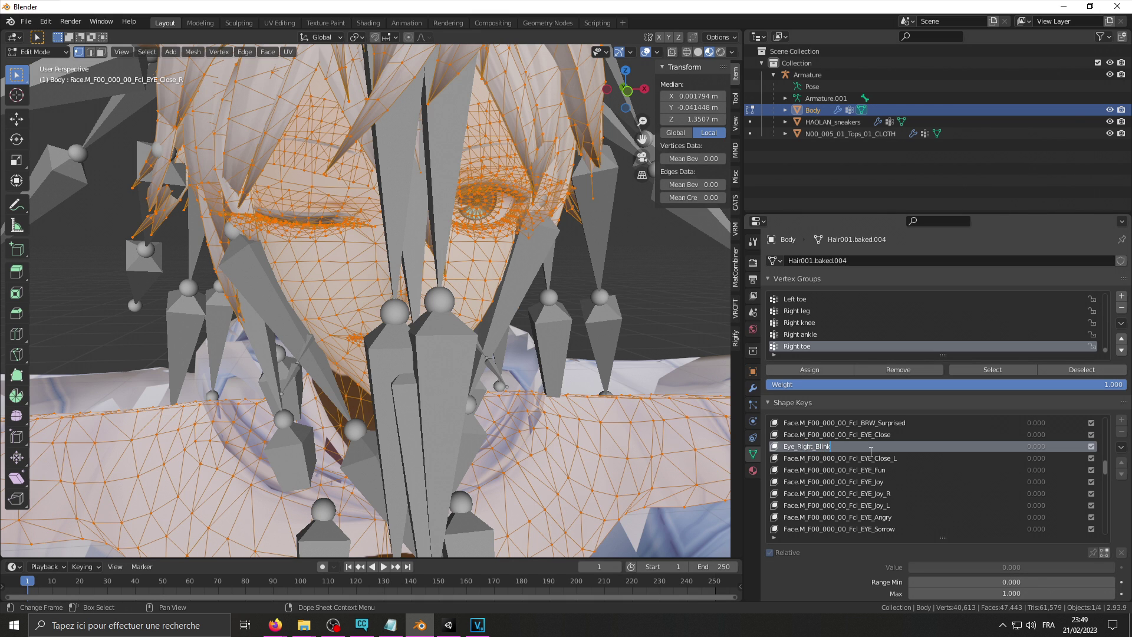
{"action": "key", "text": "Return"}
Step: Restore the Eye_Right_Blink shape key's name to Face.M_F00_000_00_Fcl_EYE_Close_R, using the copied name of the matching L key
{"action": "double_click", "coordinate": [848, 458]}
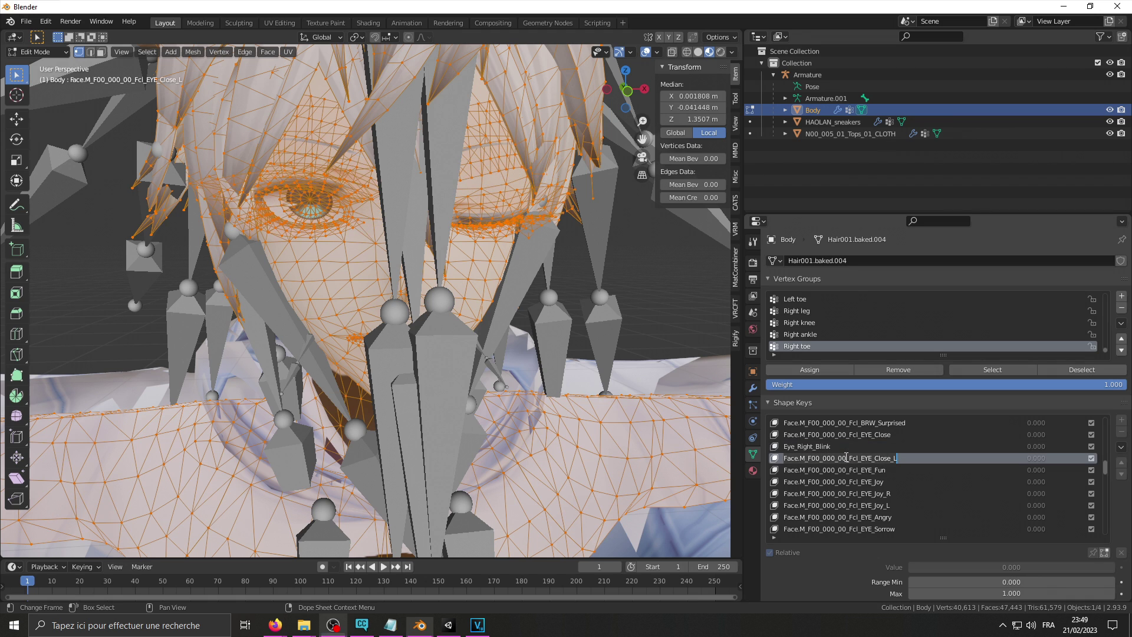
{"action": "left_click", "coordinate": [846, 451]}
{"action": "left_click", "coordinate": [840, 447]}
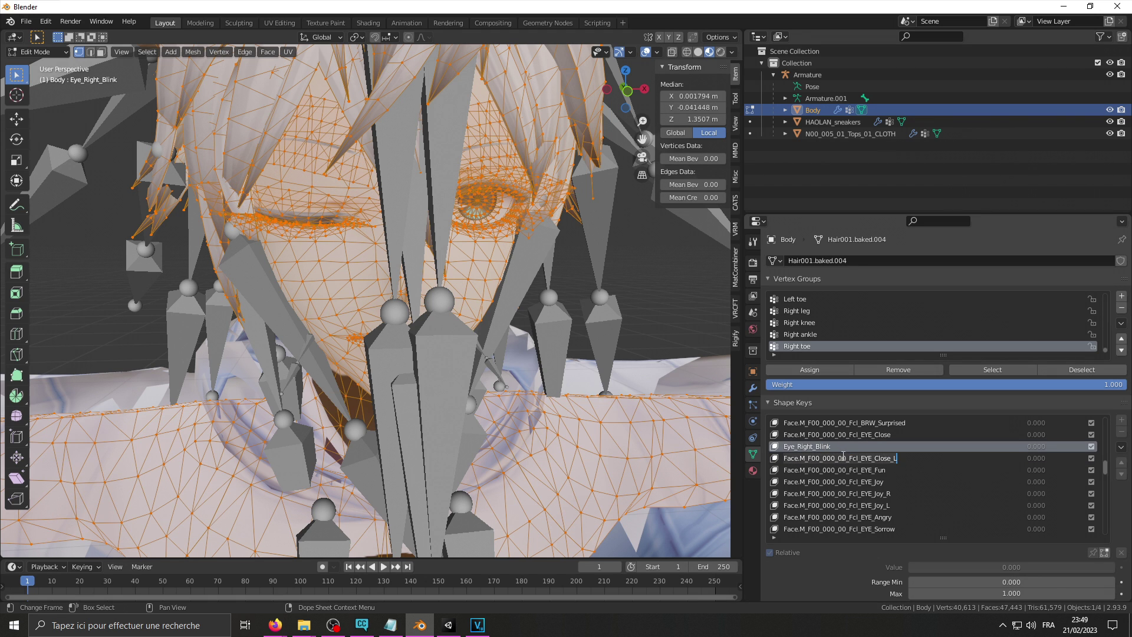
{"action": "double_click", "coordinate": [840, 447]}
{"action": "type", "text": "Face.M_F00_000_00_Fcl_EYE_Close_L"}
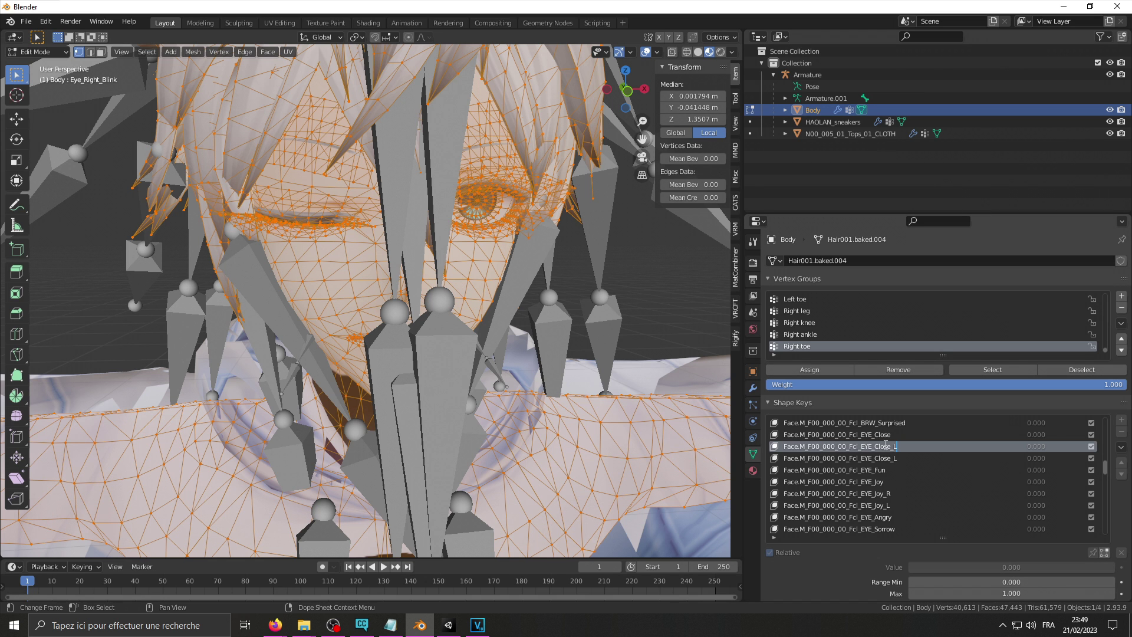
{"action": "type", "text": "_R"}
{"action": "key", "text": "Return"}
Step: Examine the eyes with the Face.M_F00_000_00_Fcl_EYE_Close shape key selected, and again with Basis
{"action": "left_click", "coordinate": [886, 437]}
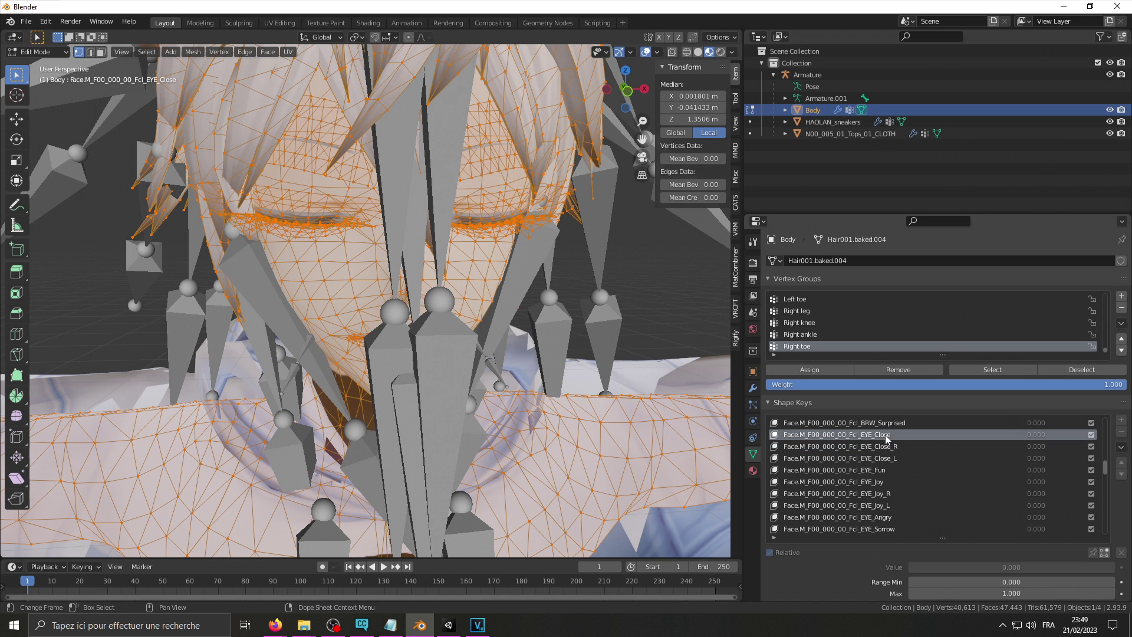
{"action": "middle_click_drag", "start_coordinate": [545, 277], "coordinate": [511, 291]}
{"action": "scroll", "coordinate": [540, 279], "scroll_direction": "down", "scroll_amount": 6}
{"action": "scroll", "coordinate": [510, 290], "scroll_direction": "up", "scroll_amount": 6}
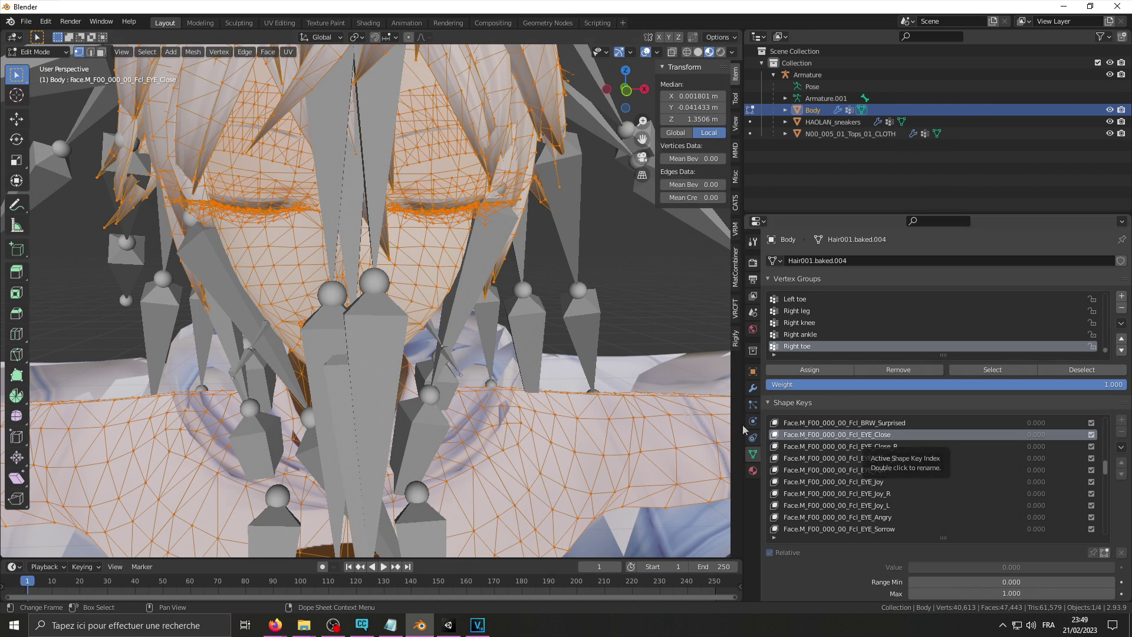
{"action": "scroll", "coordinate": [943, 471], "scroll_direction": "down", "scroll_amount": 6}
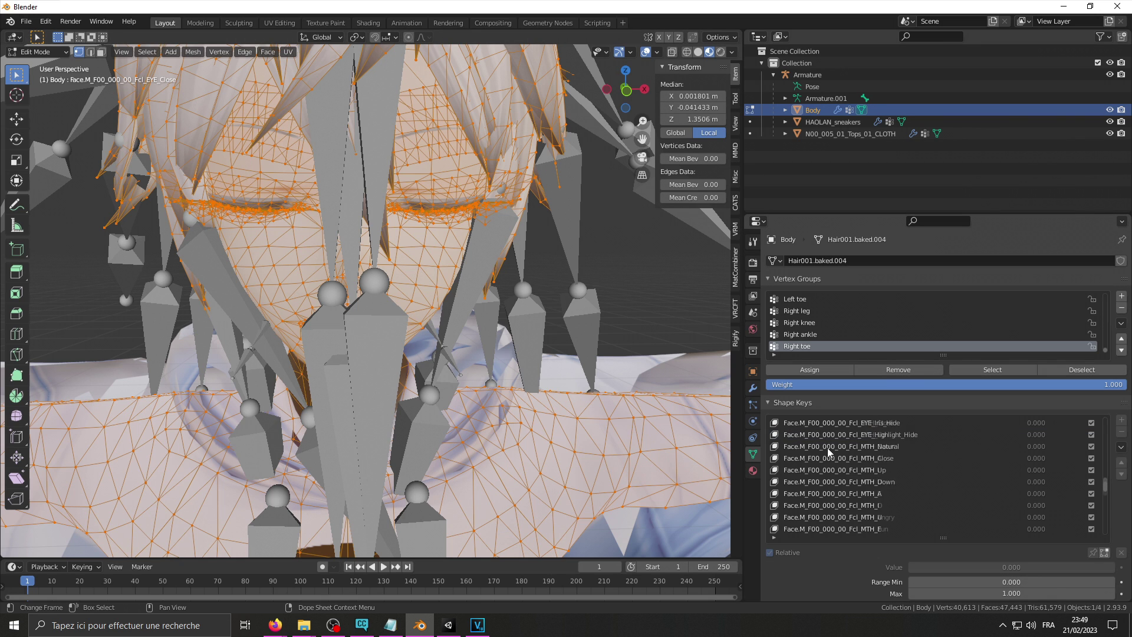
{"action": "left_click_drag", "start_coordinate": [1106, 475], "coordinate": [1106, 423]}
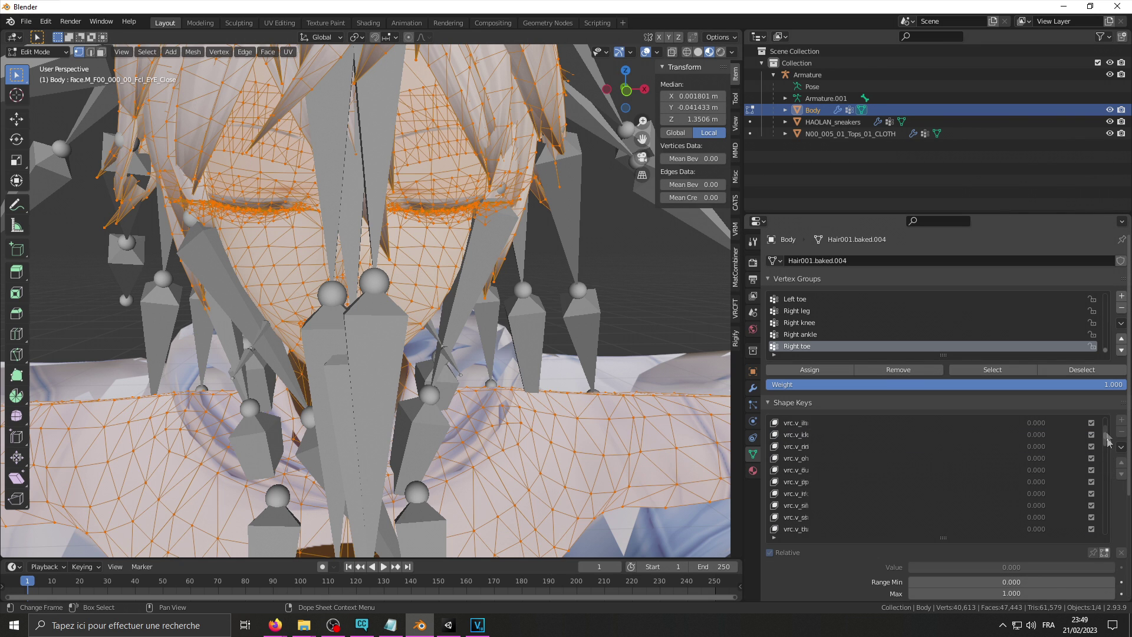
{"action": "left_click", "coordinate": [798, 422]}
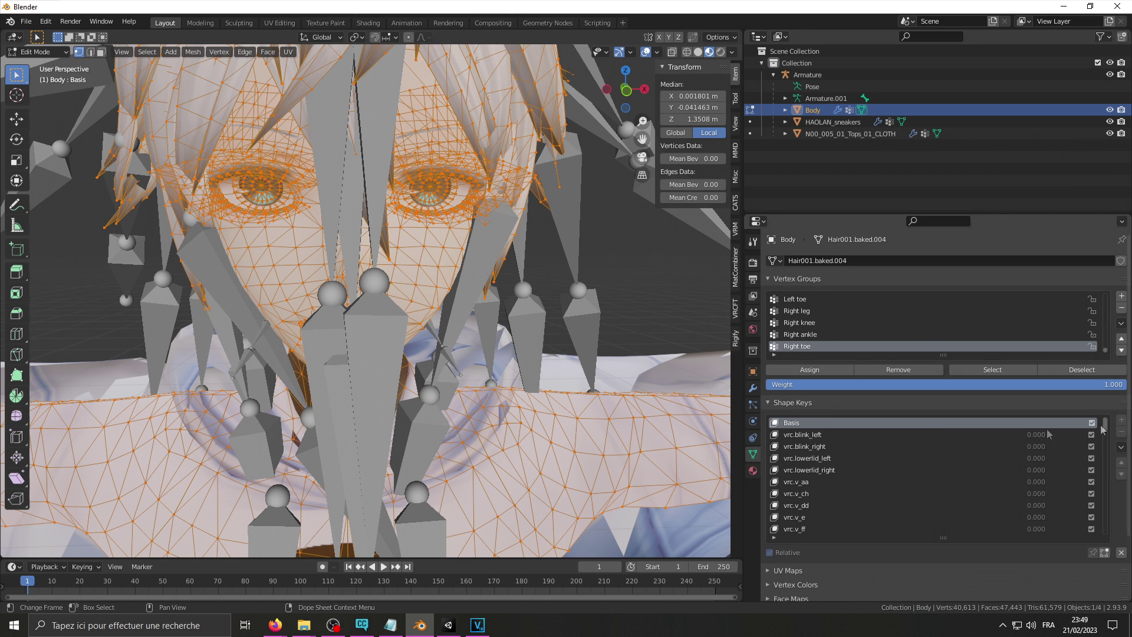
Step: Return to Object Mode and add a new shape key named Eye_Right_Blink to the Body mesh
{"action": "left_click", "coordinate": [35, 52]}
{"action": "left_click", "coordinate": [33, 65]}
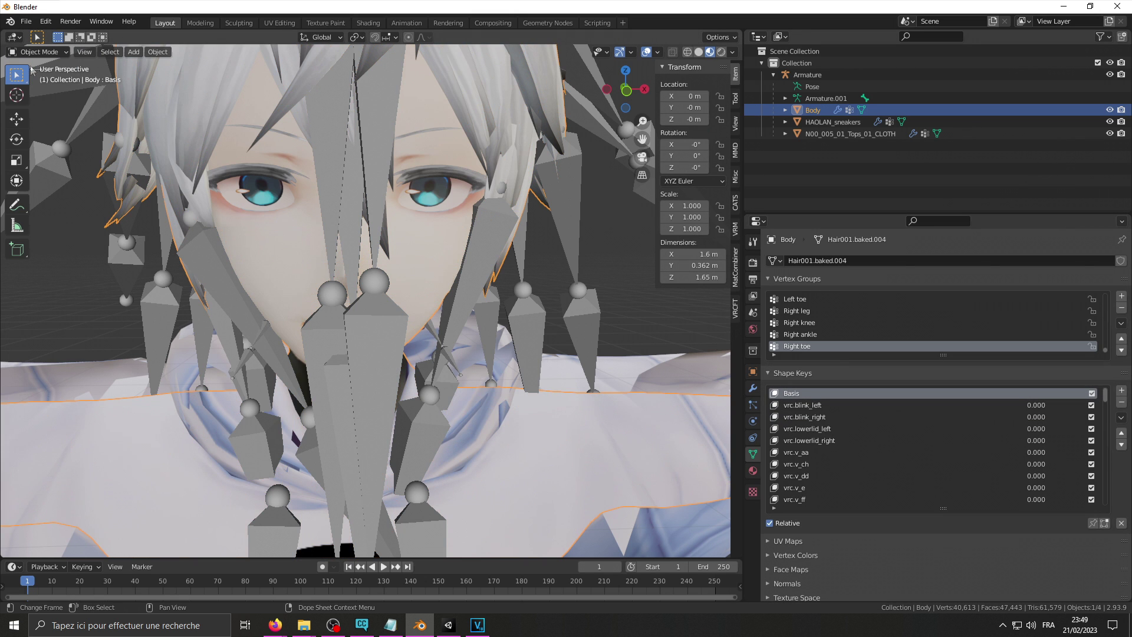
{"action": "left_click", "coordinate": [1122, 390]}
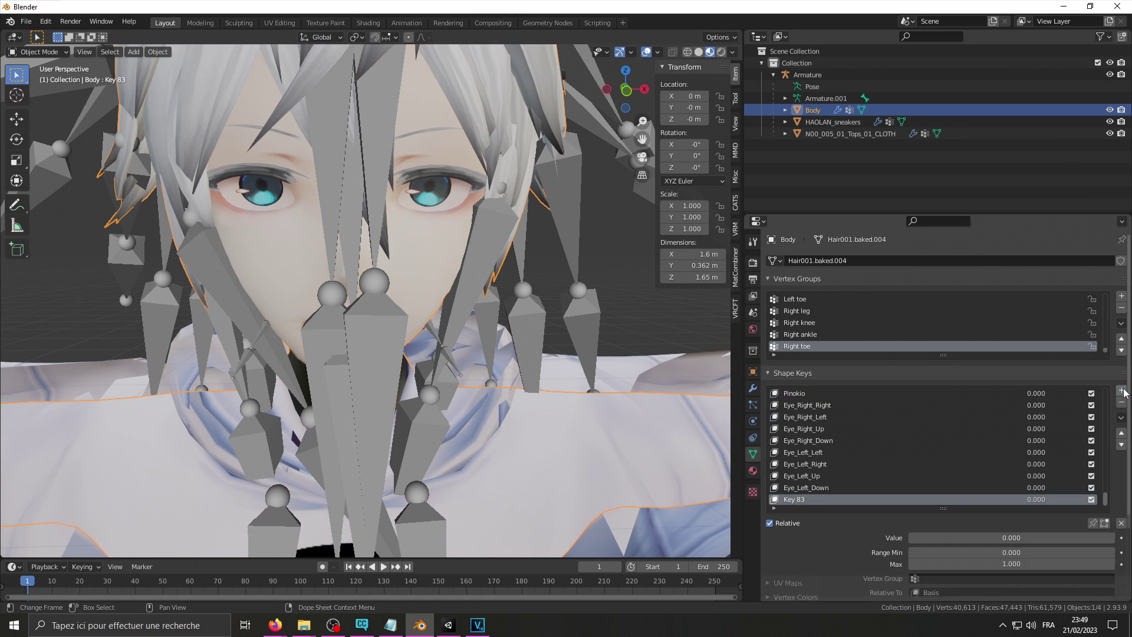
{"action": "double_click", "coordinate": [801, 500]}
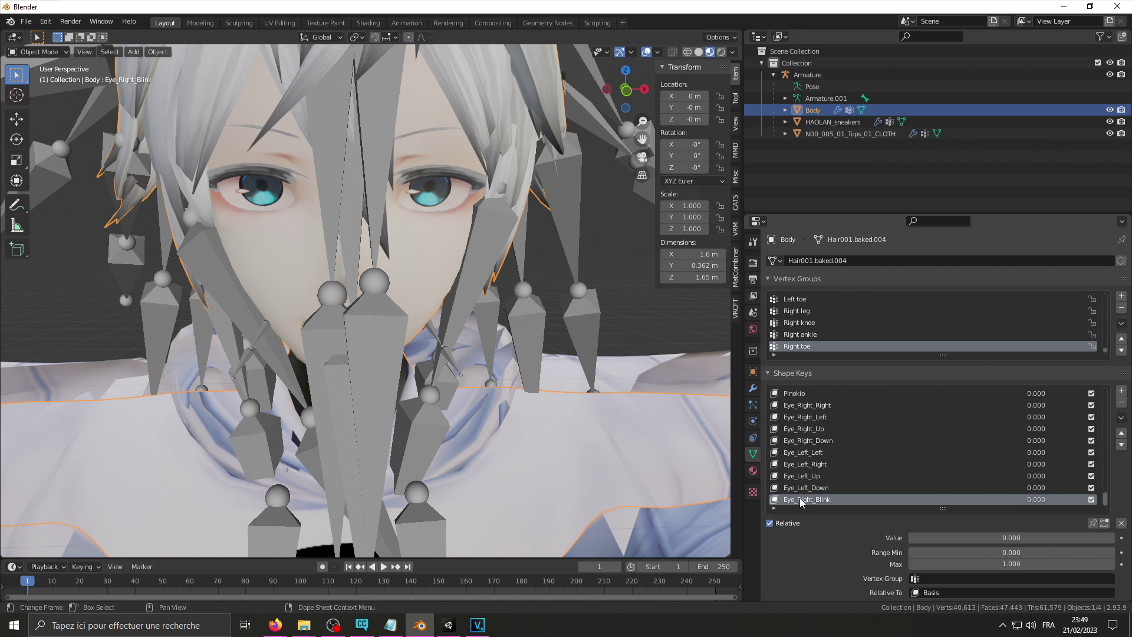
Step: Enter Edit Mode on the Body mesh with Eye_Right_Blink active and hide the Armature
{"action": "left_click", "coordinate": [38, 52]}
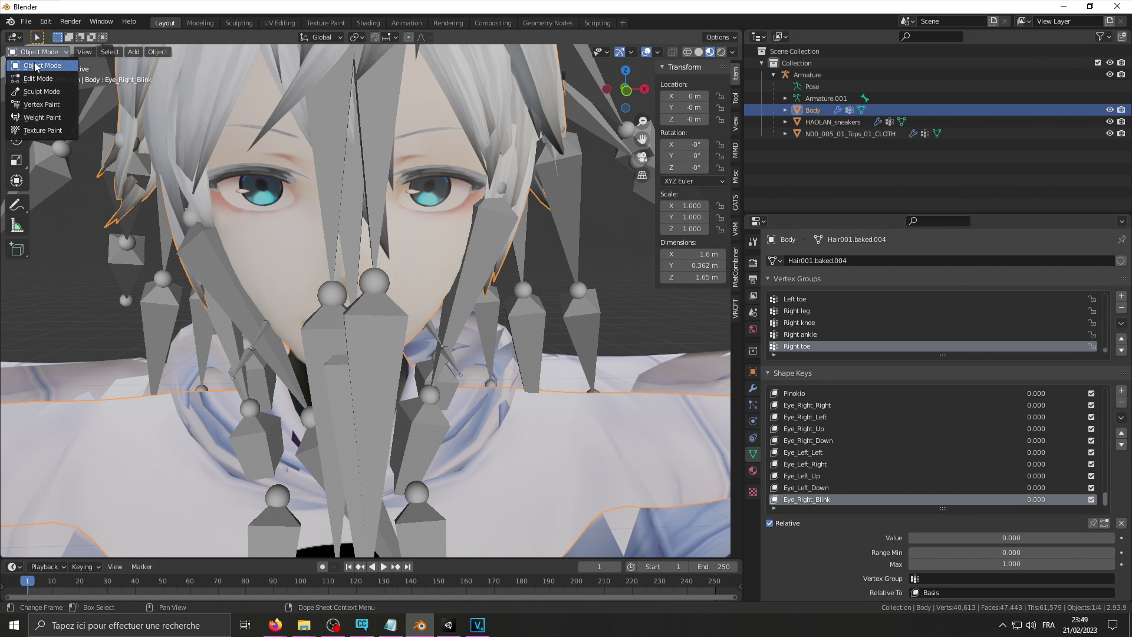
{"action": "left_click", "coordinate": [38, 78]}
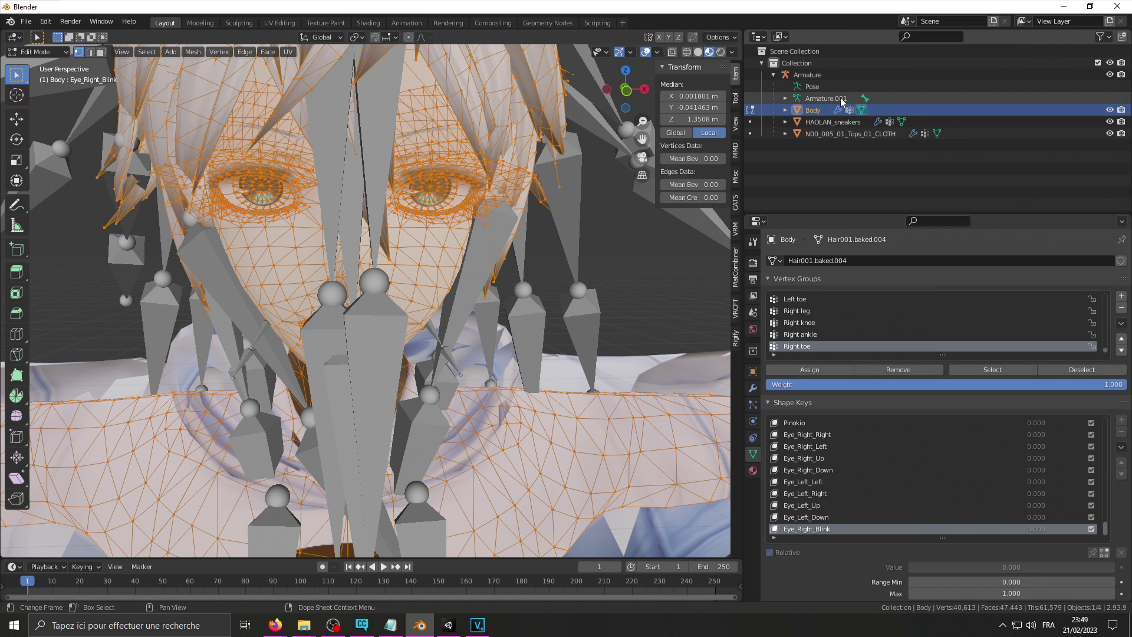
{"action": "left_click", "coordinate": [1110, 76]}
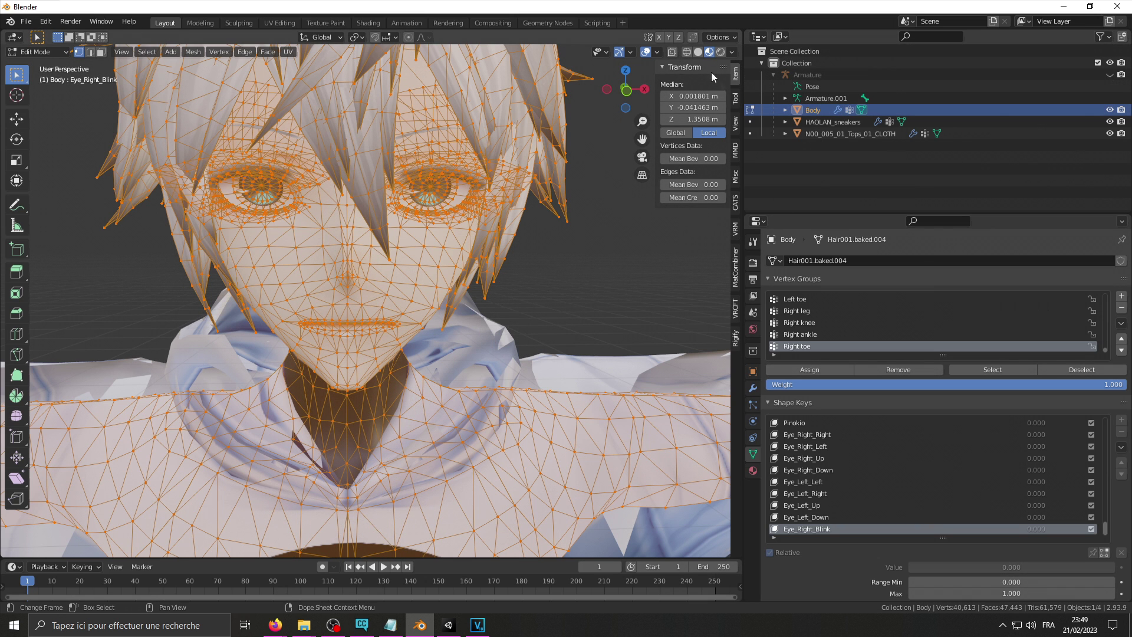
Step: Select all head vertices on the avatar's right half in front view with X-ray enabled
{"action": "left_click", "coordinate": [629, 91]}
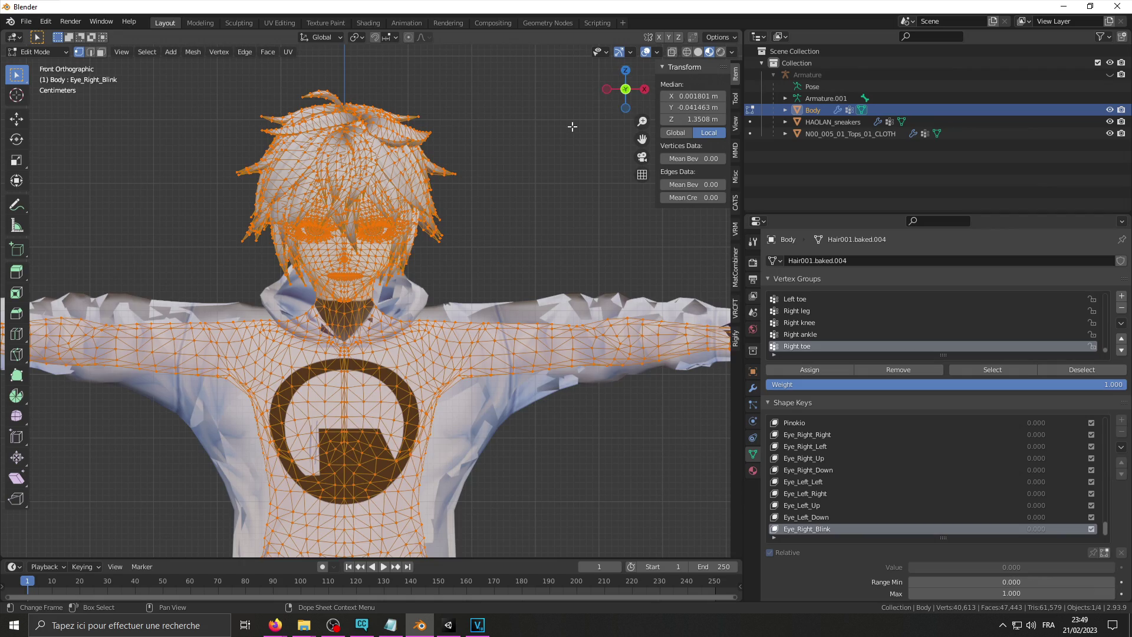
{"action": "scroll", "coordinate": [354, 267], "scroll_direction": "up", "scroll_amount": 4}
{"action": "middle_click_drag", "start_coordinate": [347, 249], "coordinate": [419, 427], "text": "shift"}
{"action": "scroll", "coordinate": [445, 328], "scroll_direction": "up", "scroll_amount": 2}
{"action": "scroll", "coordinate": [418, 427], "scroll_direction": "down", "scroll_amount": 1}
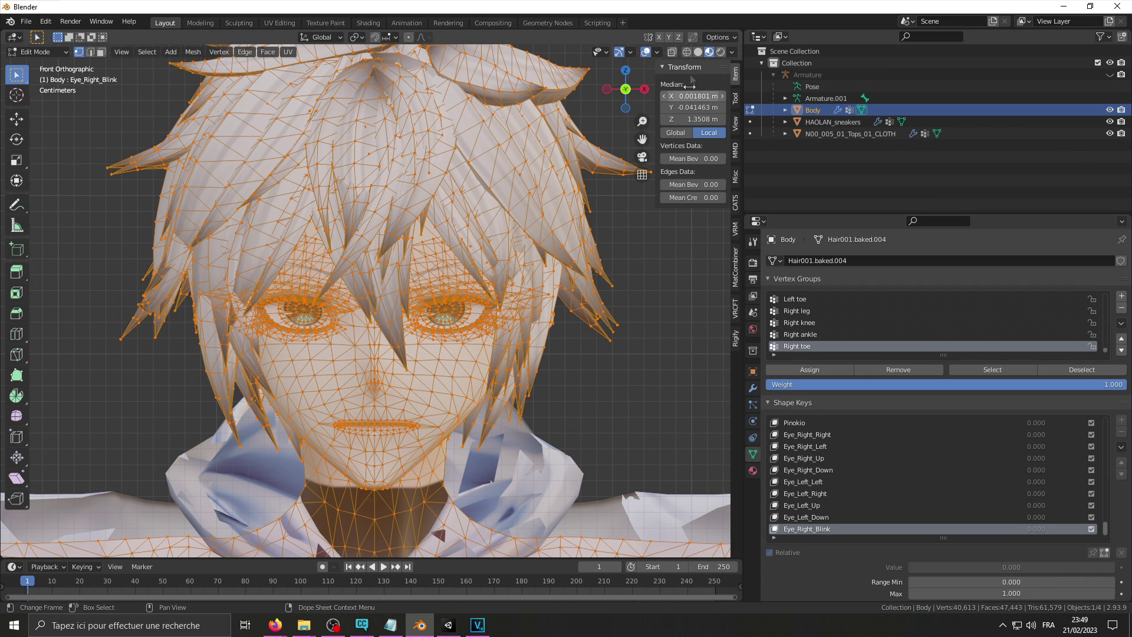
{"action": "left_click", "coordinate": [673, 52]}
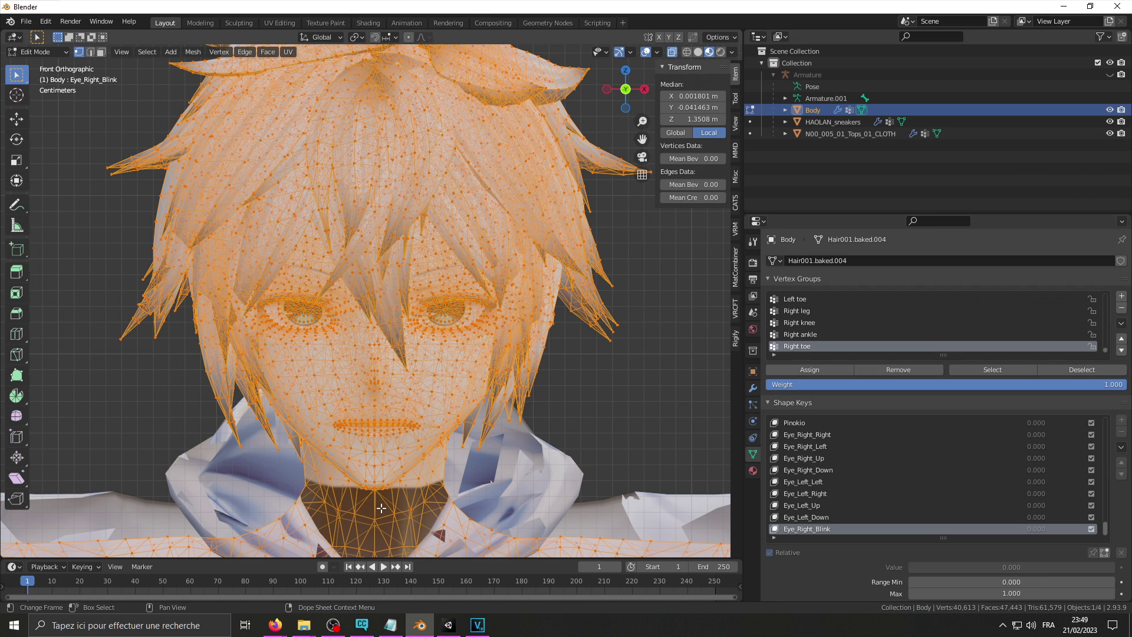
{"action": "left_click_drag", "start_coordinate": [381, 509], "coordinate": [290, 273]}
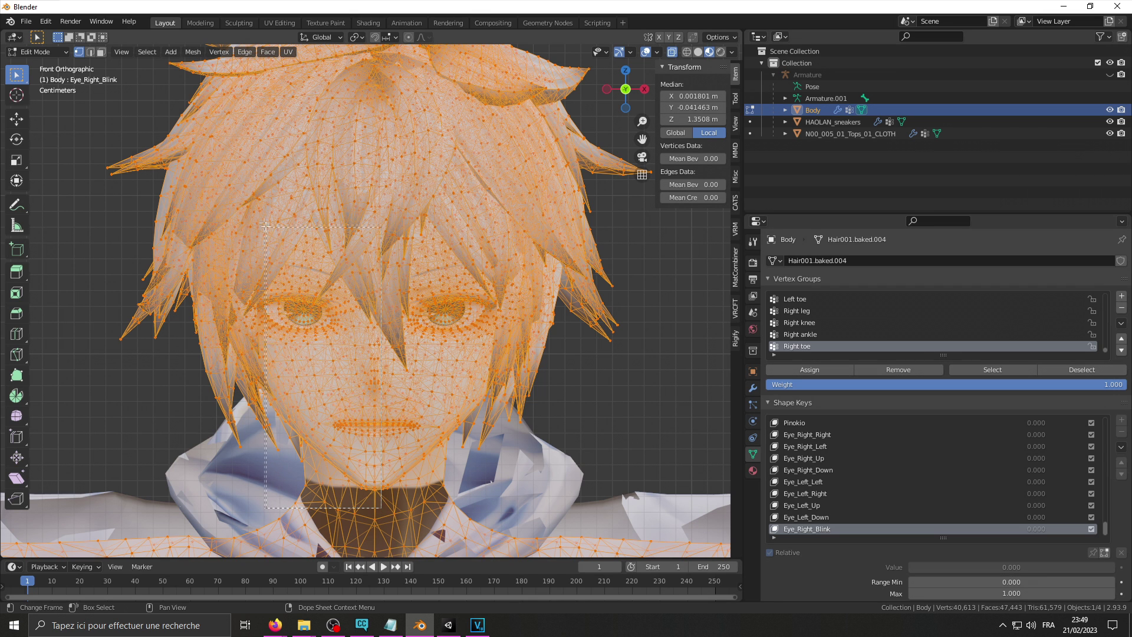
{"action": "left_click_drag", "start_coordinate": [265, 226], "coordinate": [122, 41]}
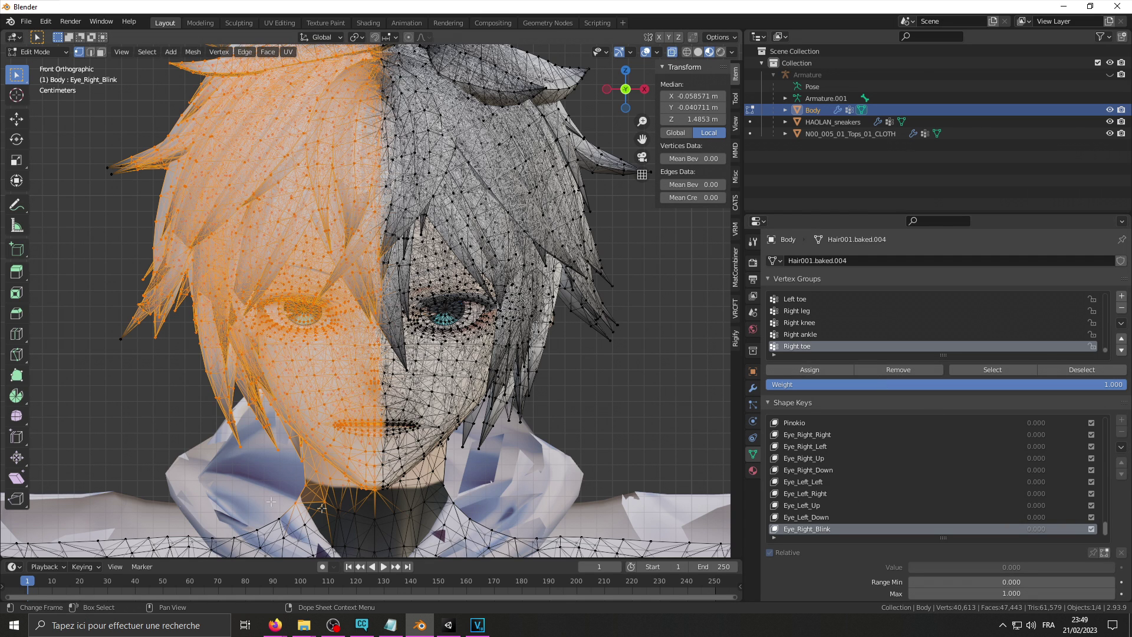
Step: Blend the selected right half from the Face.M_F00_000_00_Fcl_EYE_Close shape with a blend of 1.000 and Add enabled
{"action": "key", "text": "ctrl+v"}
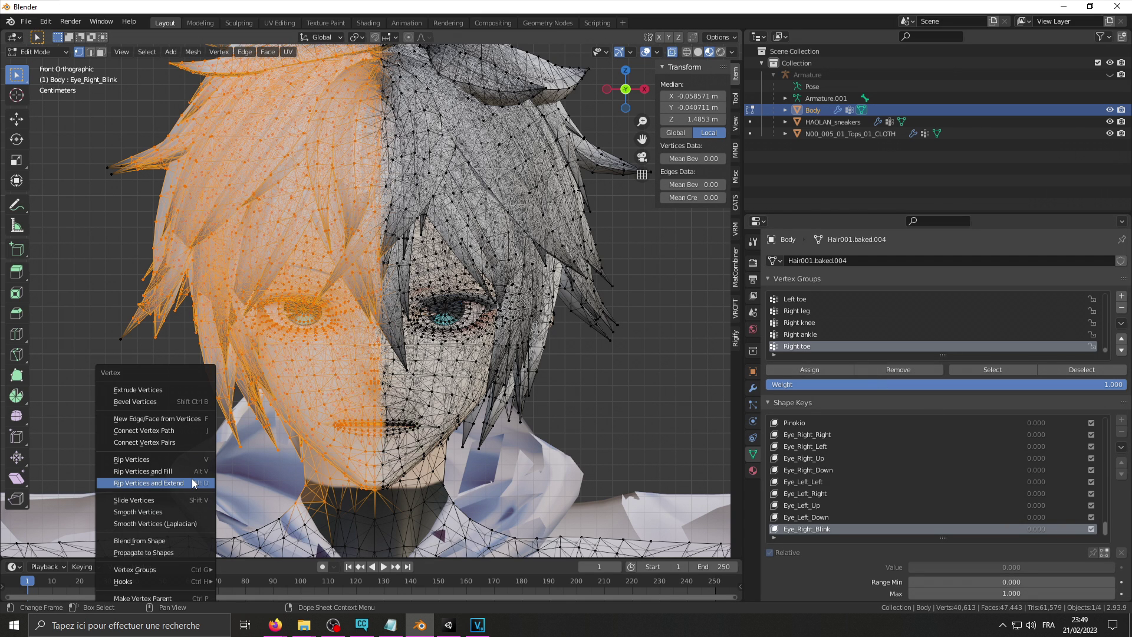
{"action": "left_click", "coordinate": [156, 540]}
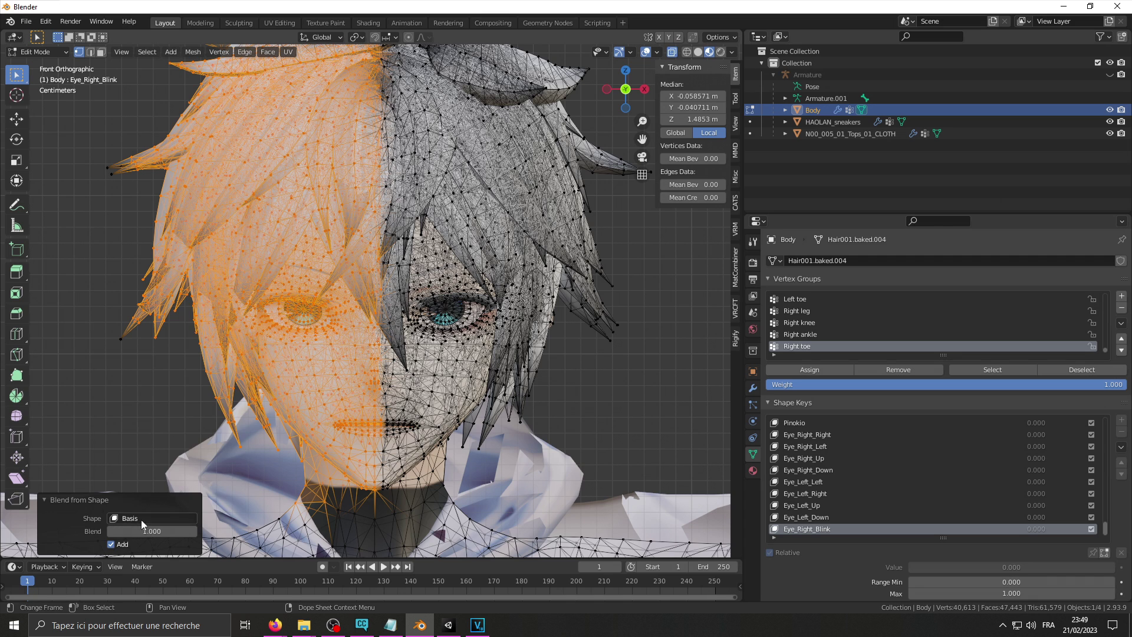
{"action": "left_click", "coordinate": [141, 521]}
{"action": "left_click", "coordinate": [171, 498]}
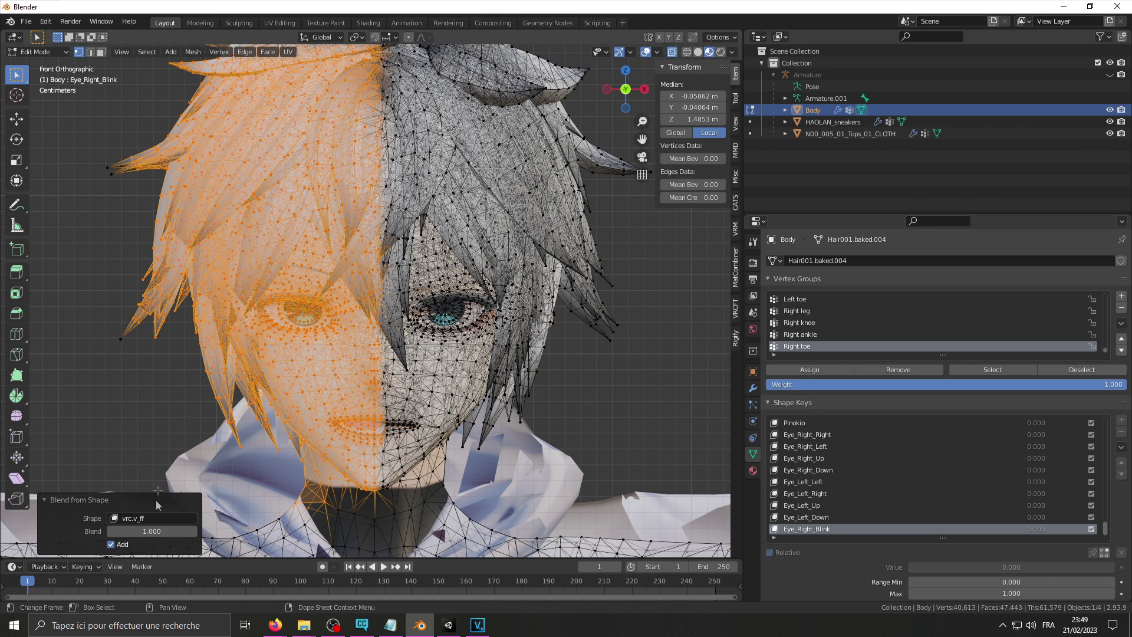
{"action": "left_click", "coordinate": [150, 518]}
{"action": "scroll", "coordinate": [157, 462], "scroll_direction": "down", "scroll_amount": 5}
{"action": "scroll", "coordinate": [156, 461], "scroll_direction": "down", "scroll_amount": 10}
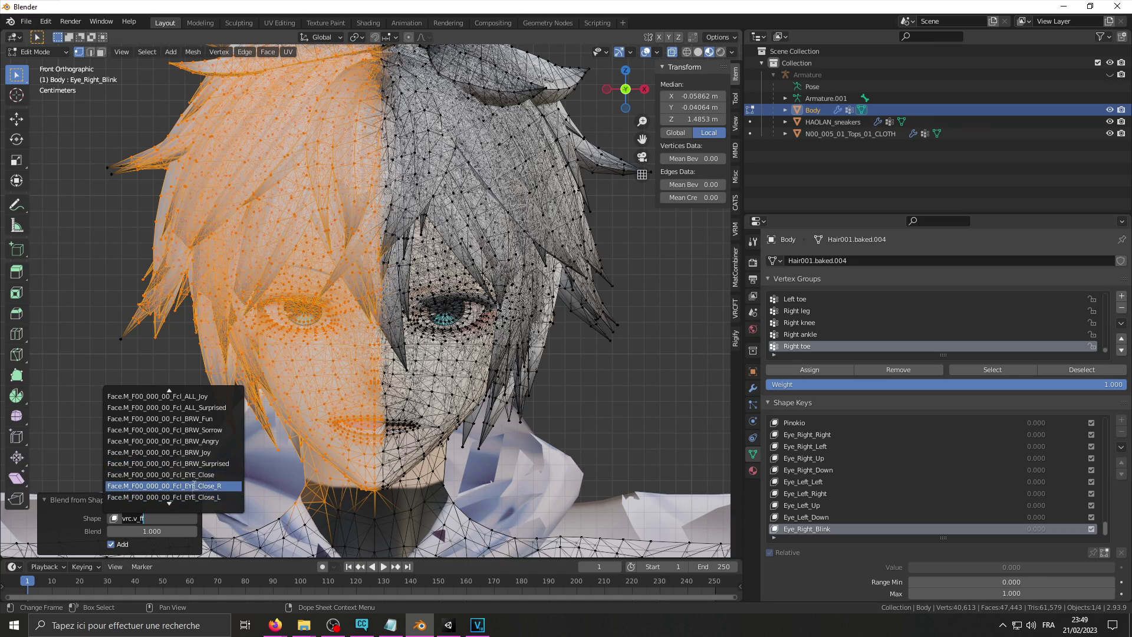
{"action": "left_click", "coordinate": [196, 477]}
{"action": "scroll", "coordinate": [391, 439], "scroll_direction": "up", "scroll_amount": 4}
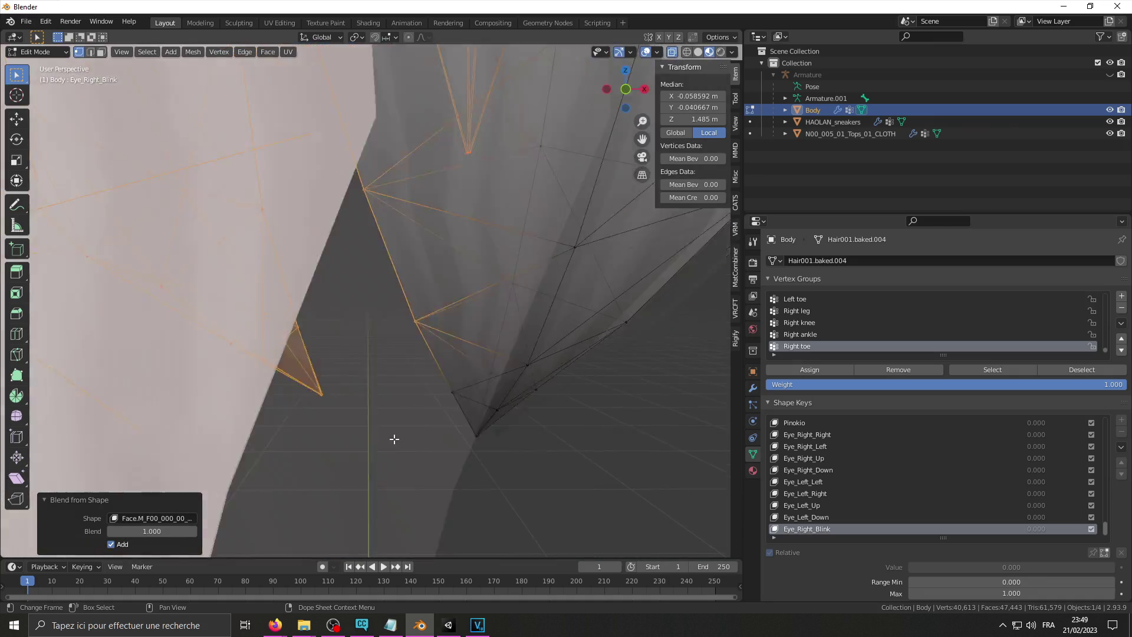
{"action": "scroll", "coordinate": [391, 438], "scroll_direction": "down", "scroll_amount": 10}
{"action": "scroll", "coordinate": [394, 438], "scroll_direction": "up", "scroll_amount": 2}
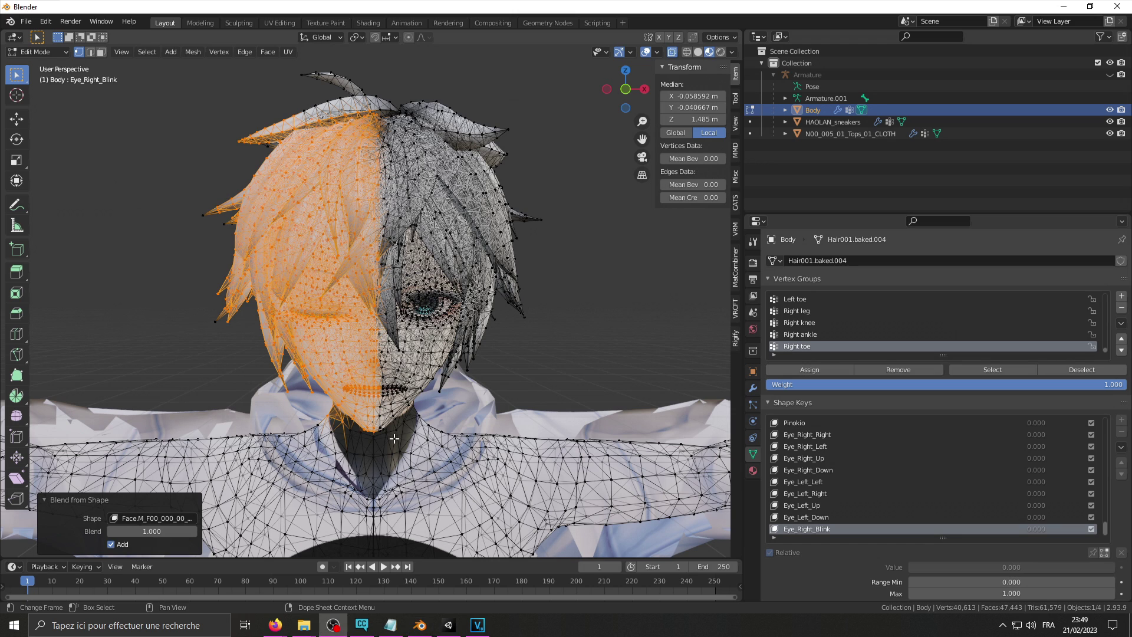
Step: Return to Object Mode, select the Basis shape key and add a new shape key to the Body mesh
{"action": "left_click", "coordinate": [38, 51]}
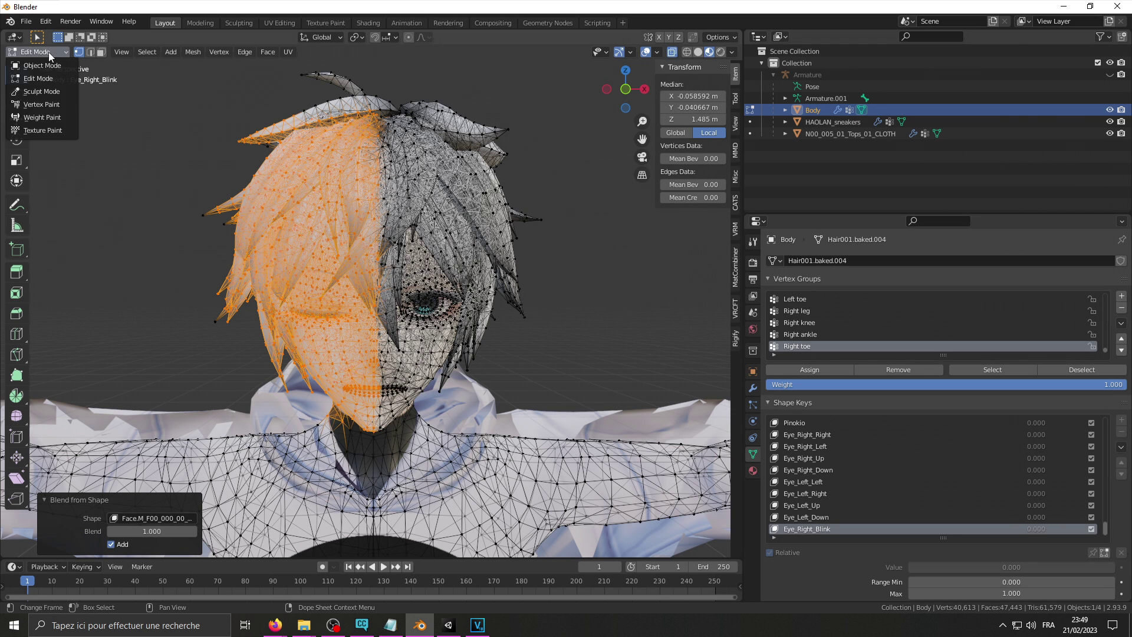
{"action": "left_click", "coordinate": [35, 63]}
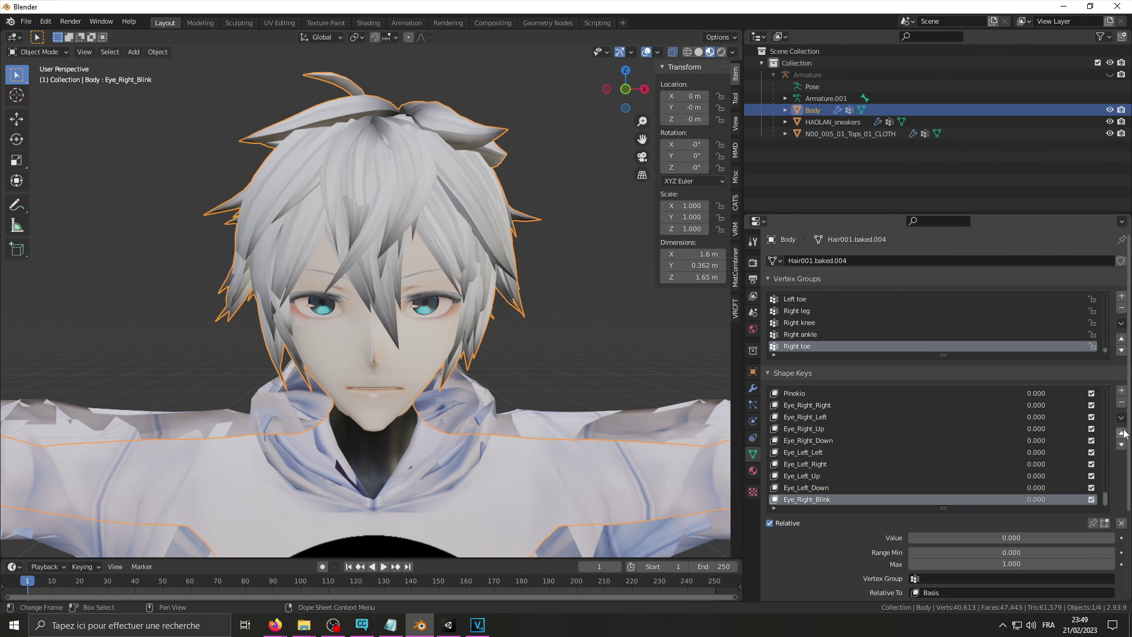
{"action": "left_click_drag", "start_coordinate": [1104, 503], "coordinate": [1104, 393]}
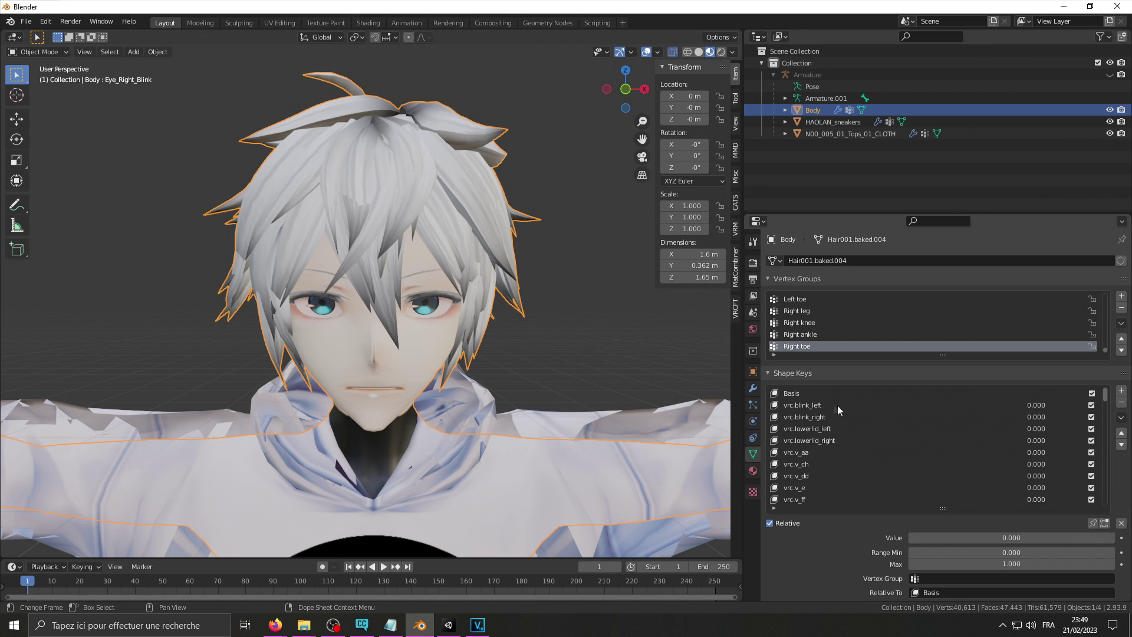
{"action": "left_click", "coordinate": [834, 394]}
{"action": "left_click", "coordinate": [1123, 393]}
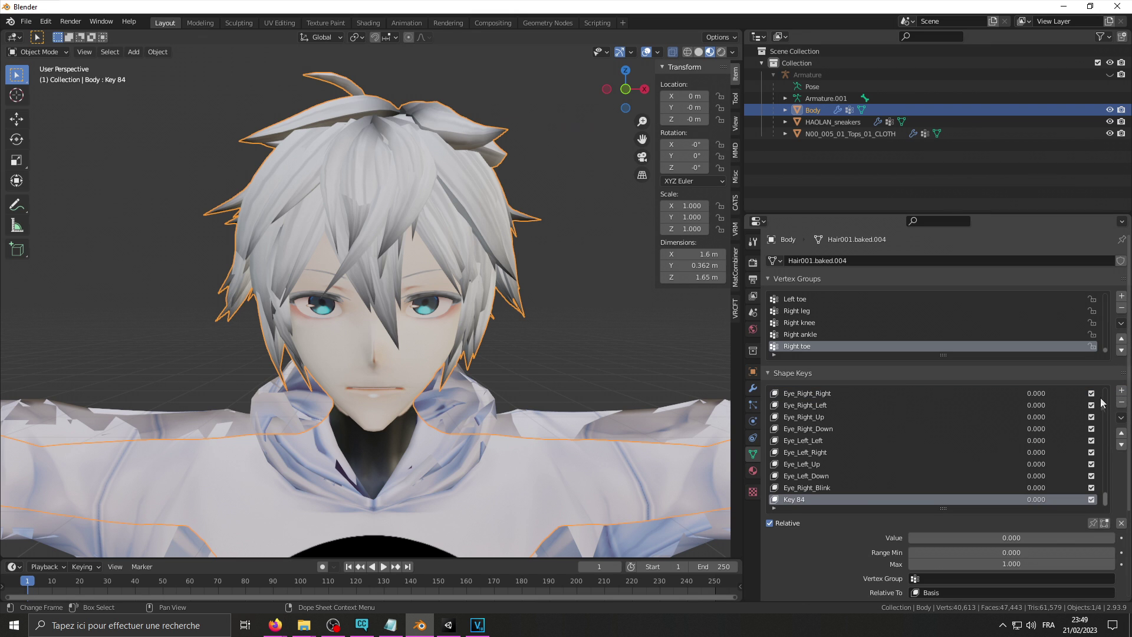
Step: Rename the new shape key Eye_Left_Blink, reusing the copied Eye_Right_Blink name, and make it active
{"action": "double_click", "coordinate": [816, 489]}
{"action": "key", "text": "ctrl+c"}
{"action": "double_click", "coordinate": [811, 499]}
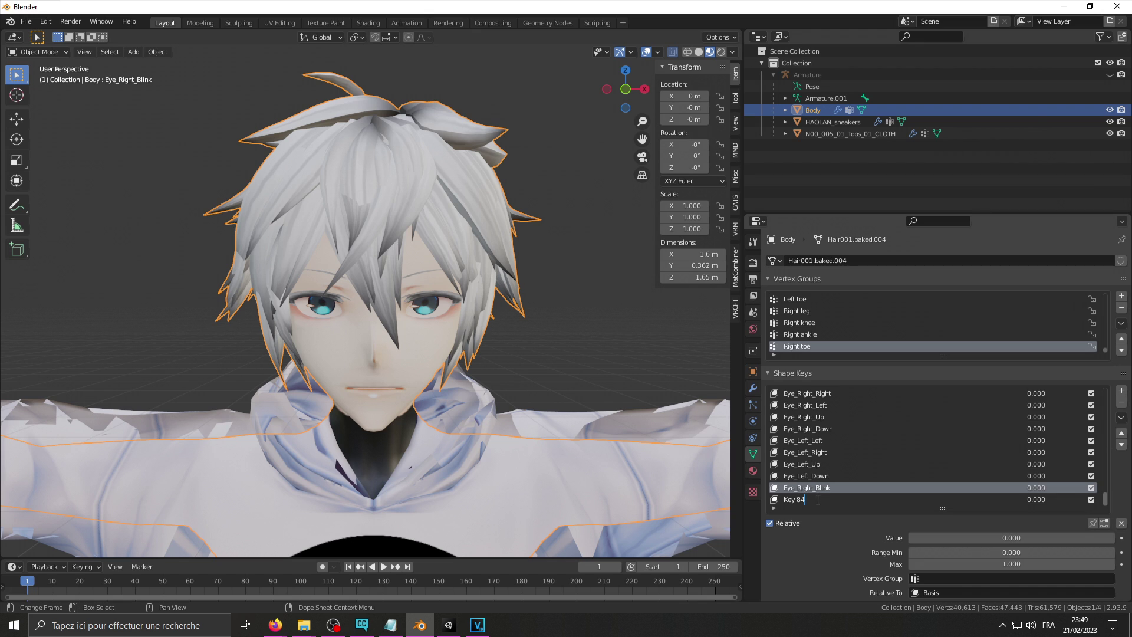
{"action": "key", "text": "ctrl+a"}
{"action": "key", "text": "ctrl+v"}
{"action": "key", "text": "Delete"}
{"action": "key", "text": "Delete"}
{"action": "key", "text": "Delete"}
{"action": "key", "text": "Delete"}
{"action": "key", "text": "Delete"}
{"action": "type", "text": "L"}
{"action": "left_click", "coordinate": [835, 498]}
Step: Enter Edit Mode on Eye_Left_Blink and select all head vertices on the avatar's left half in front view
{"action": "left_click", "coordinate": [38, 52]}
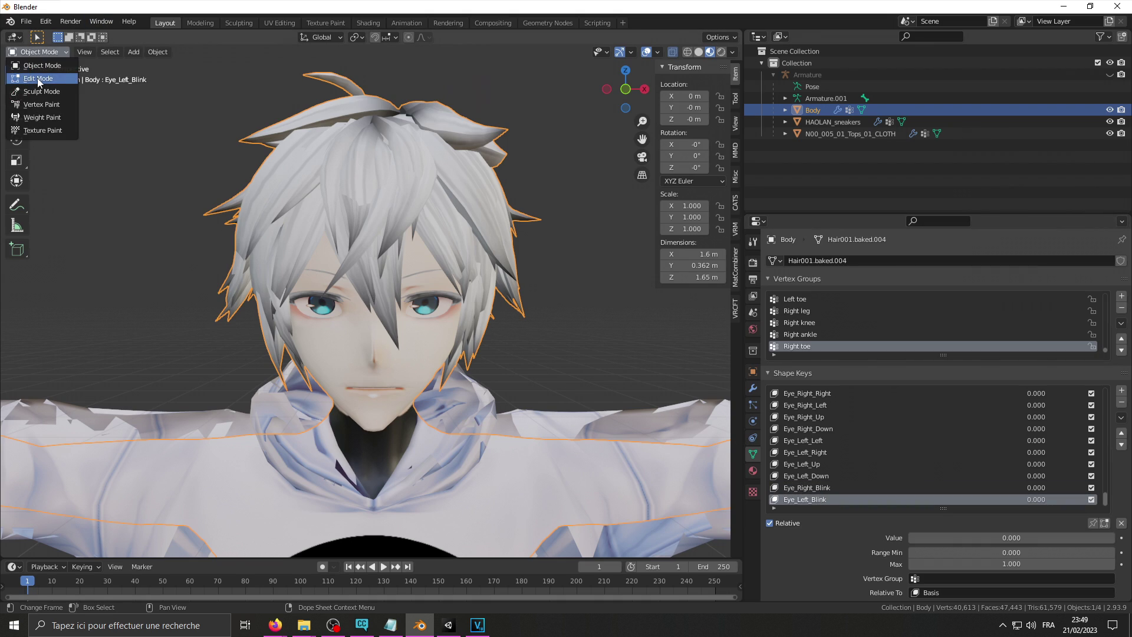
{"action": "left_click", "coordinate": [38, 78]}
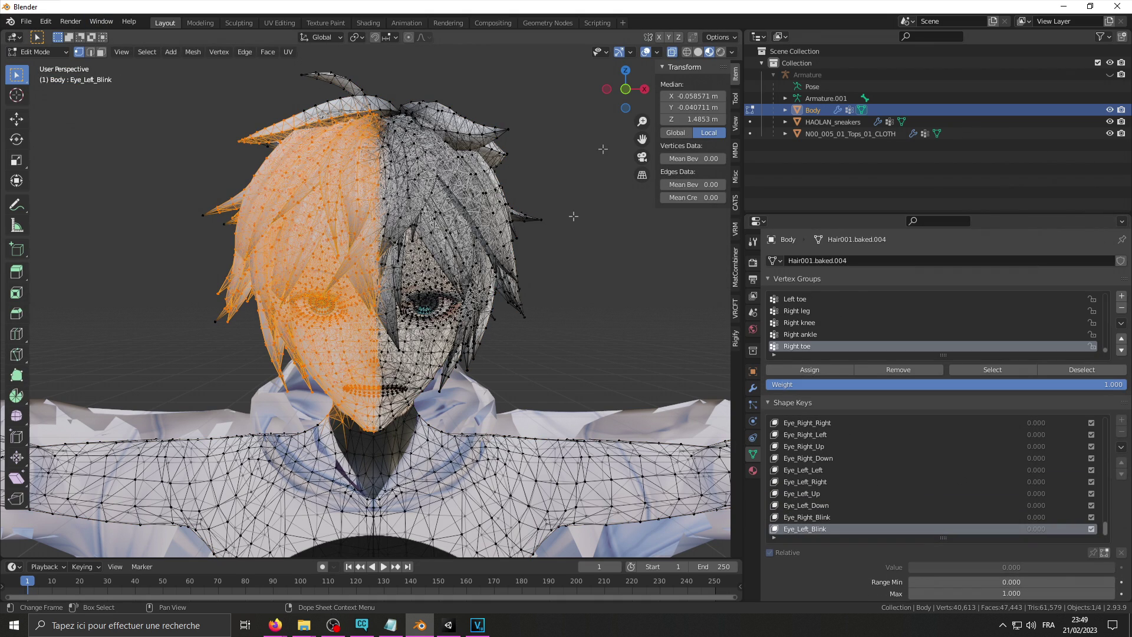
{"action": "left_click", "coordinate": [625, 93]}
{"action": "left_click", "coordinate": [625, 92]}
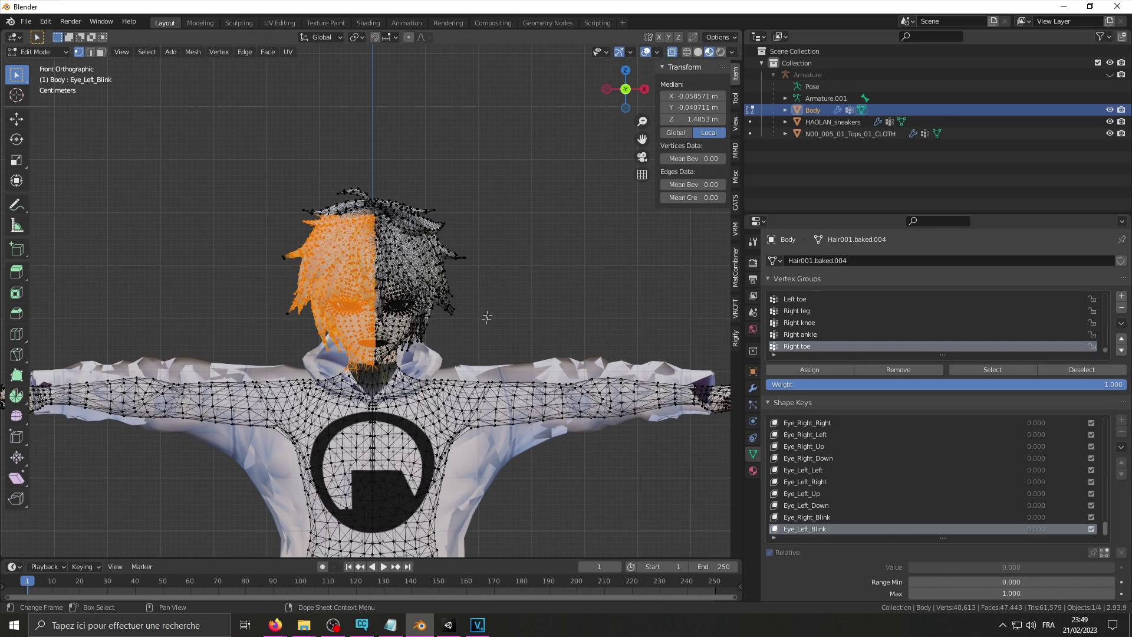
{"action": "left_click", "coordinate": [487, 317]}
{"action": "scroll", "coordinate": [428, 376], "scroll_direction": "up", "scroll_amount": 2}
{"action": "scroll", "coordinate": [429, 389], "scroll_direction": "up", "scroll_amount": 5}
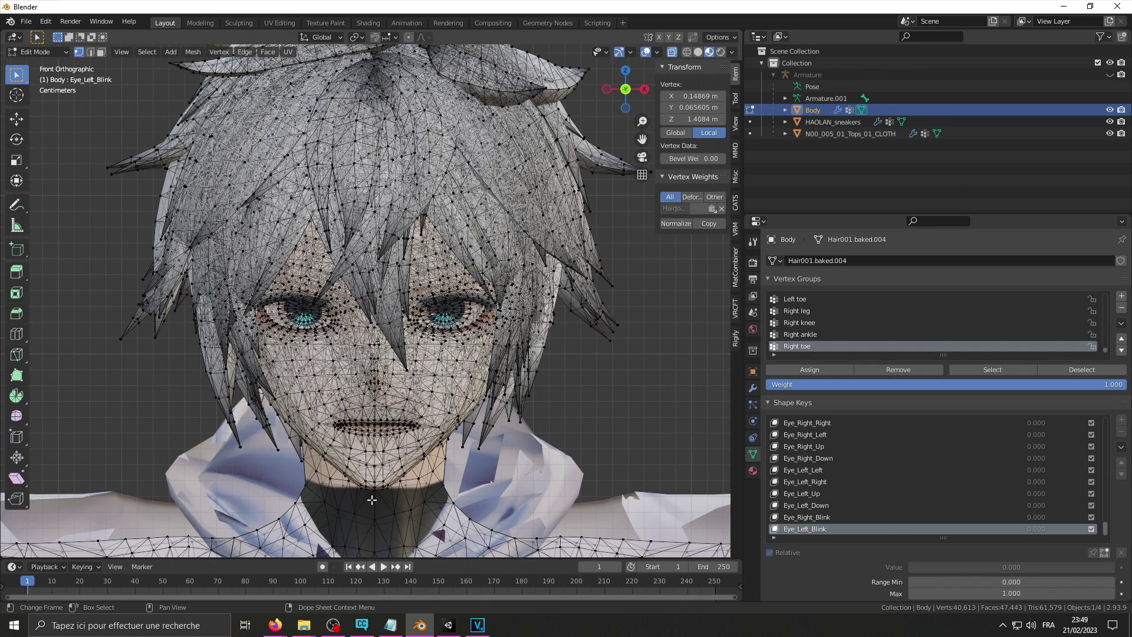
{"action": "left_click_drag", "start_coordinate": [371, 500], "coordinate": [654, 35]}
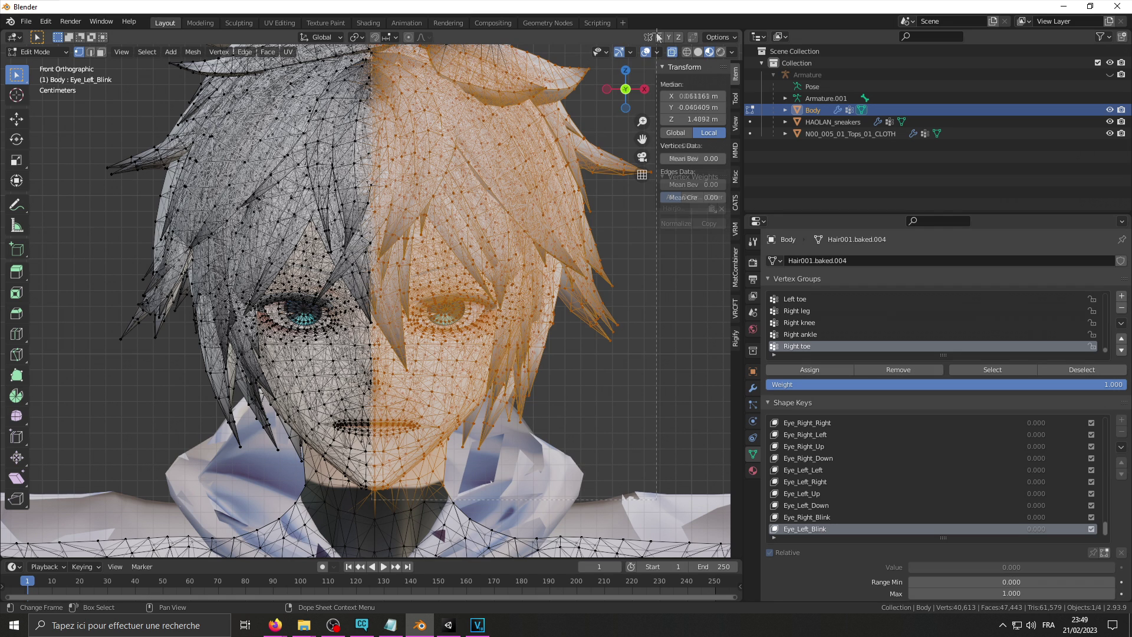
Step: Blend the selected left half from the Face.M_F00_000_00_Fcl_EYE_Close shape with a blend of 1.000
{"action": "right_click", "coordinate": [494, 378]}
{"action": "left_click", "coordinate": [493, 378]}
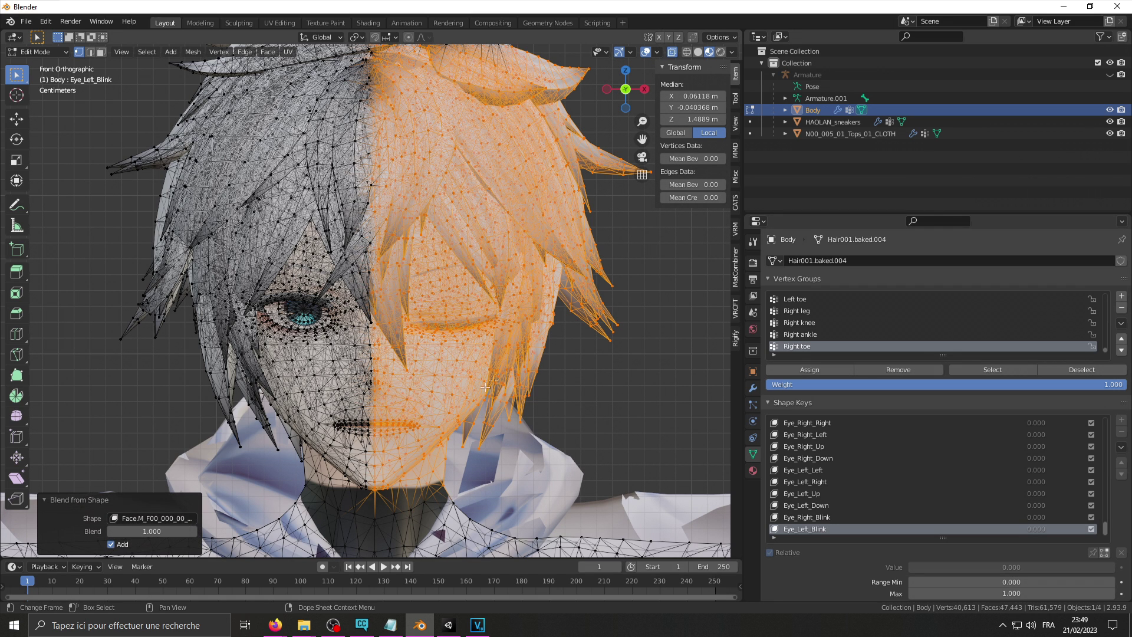
{"action": "left_click", "coordinate": [152, 519]}
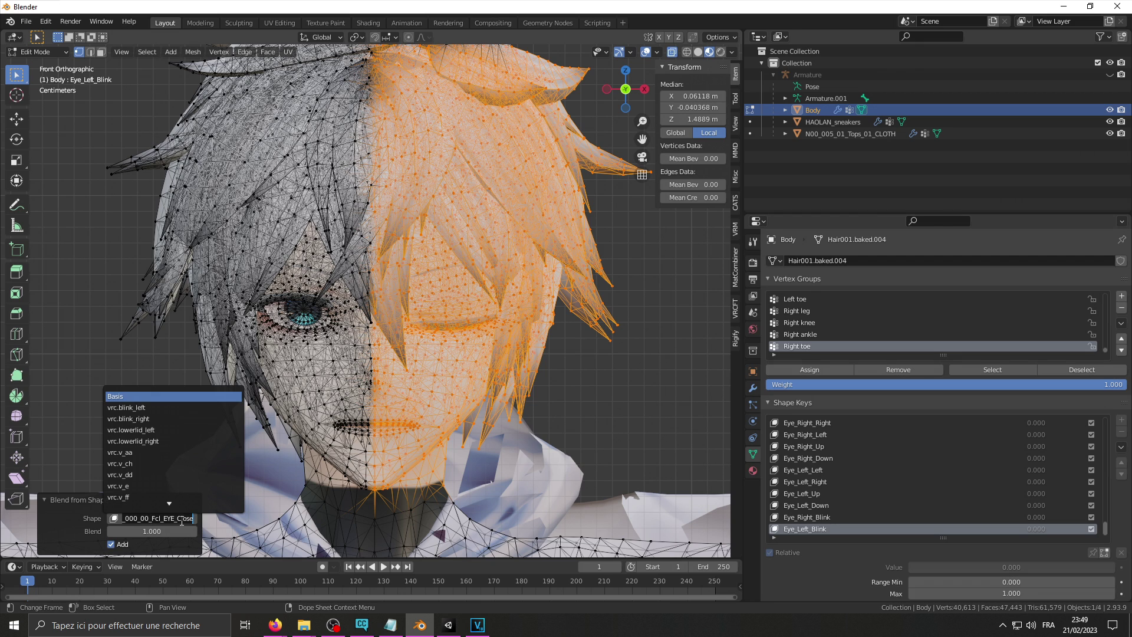
{"action": "key", "text": "Escape"}
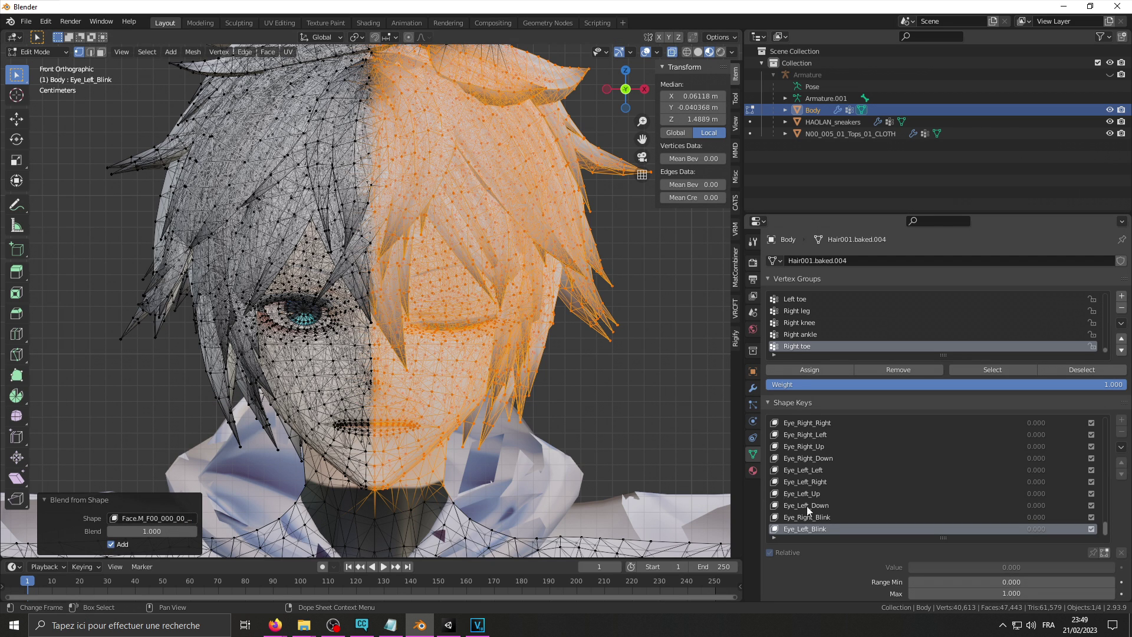
Step: Compare the Eye_Right_Blink and Eye_Left_Blink poses by alternating between them, clearing the vertex selection for a clearer view
{"action": "left_click", "coordinate": [821, 518]}
{"action": "left_click", "coordinate": [821, 529]}
{"action": "left_click", "coordinate": [821, 518]}
{"action": "left_click", "coordinate": [819, 528]}
{"action": "left_click", "coordinate": [820, 519]}
{"action": "left_click", "coordinate": [820, 530]}
{"action": "left_click", "coordinate": [821, 518]}
{"action": "left_click", "coordinate": [822, 530]}
{"action": "left_click", "coordinate": [823, 518]}
{"action": "key", "text": "alt+a"}
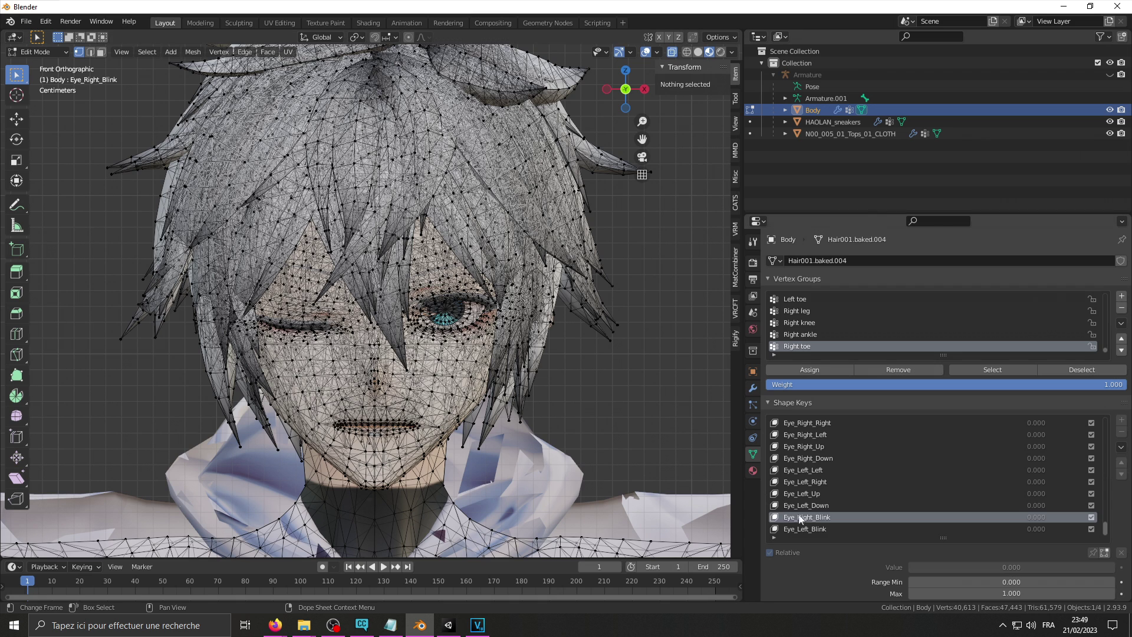
{"action": "left_click", "coordinate": [809, 531]}
{"action": "left_click", "coordinate": [811, 519]}
{"action": "left_click", "coordinate": [812, 531]}
{"action": "left_click", "coordinate": [816, 519]}
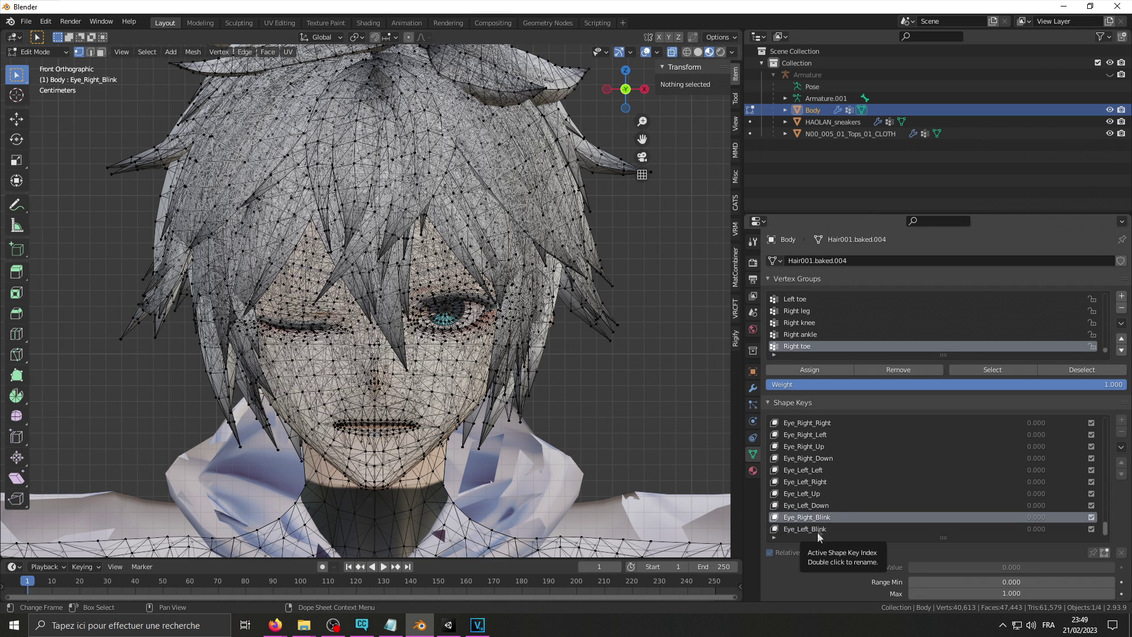
{"action": "left_click", "coordinate": [818, 531]}
{"action": "left_click", "coordinate": [819, 518]}
{"action": "left_click", "coordinate": [818, 528]}
{"action": "left_click", "coordinate": [819, 517]}
Step: Examine the eye direction shape keys one after another, from Eye_Left_Down up to Pinokio and back to Eye_Left_Up
{"action": "left_click", "coordinate": [823, 506]}
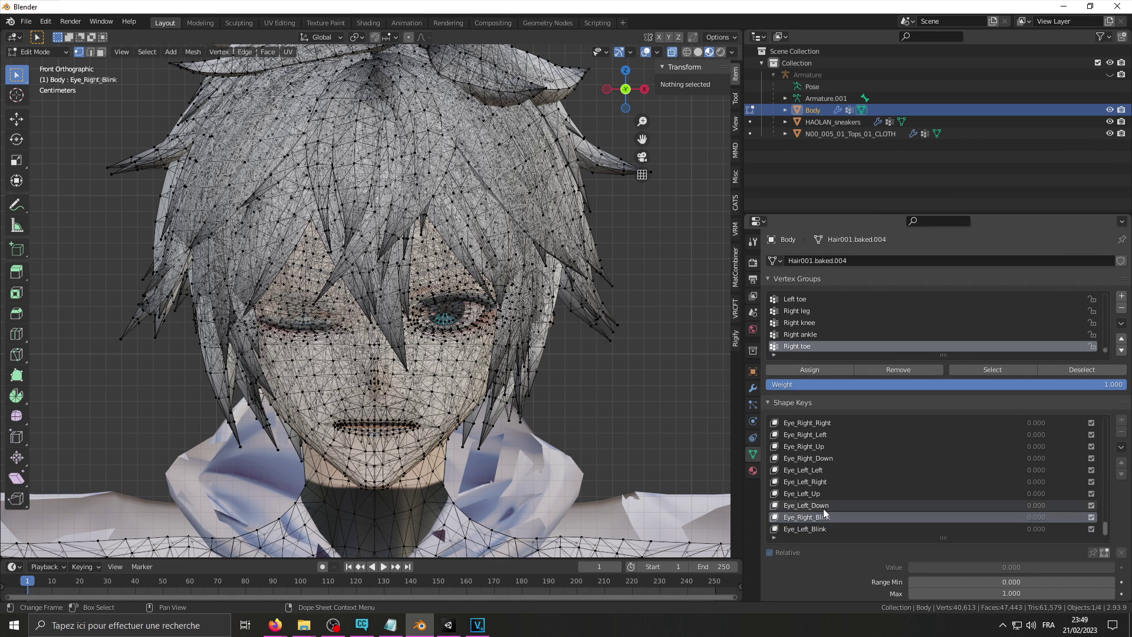
{"action": "key", "text": "Up"}
{"action": "key", "text": "Up"}
{"action": "key", "text": "Up"}
{"action": "key", "text": "Up"}
{"action": "key", "text": "Up"}
{"action": "key", "text": "Up"}
{"action": "key", "text": "Up"}
{"action": "key", "text": "Up"}
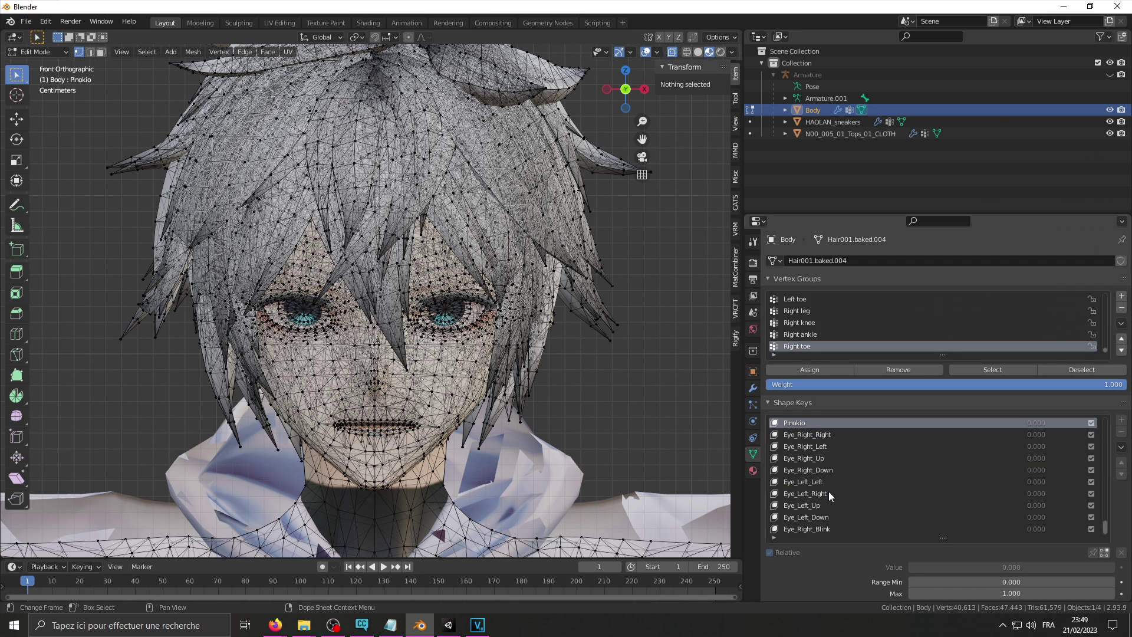
{"action": "key", "text": "Down"}
{"action": "key", "text": "Down"}
{"action": "key", "text": "Down"}
{"action": "key", "text": "Down"}
{"action": "key", "text": "Down"}
{"action": "key", "text": "Down"}
{"action": "key", "text": "Down"}
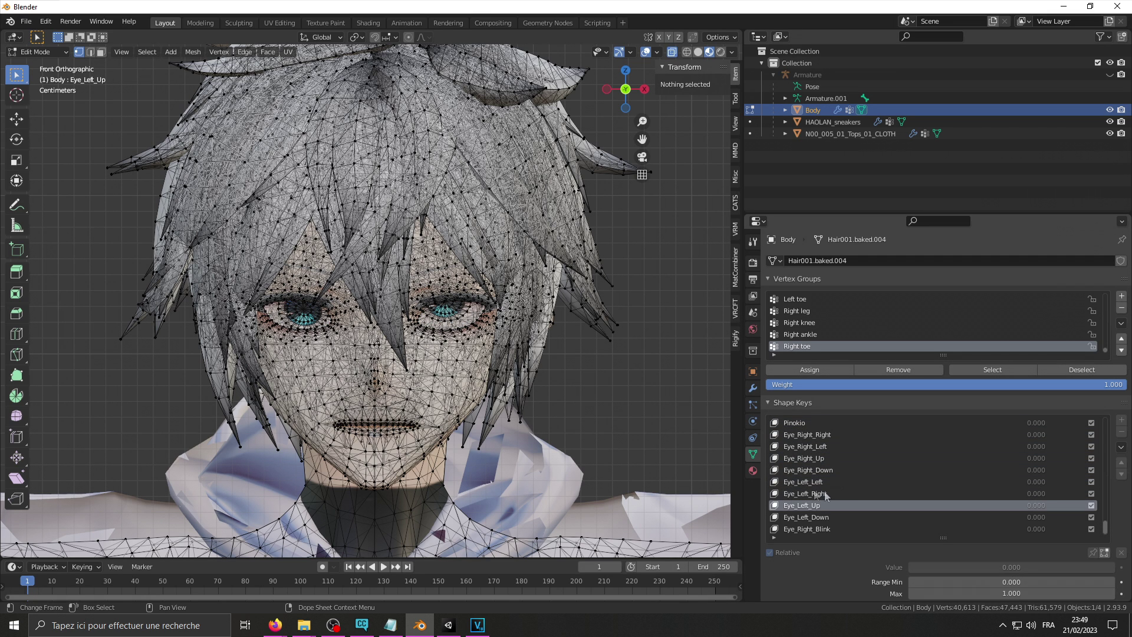
Step: Return to Object Mode and make the Armature visible again
{"action": "left_click", "coordinate": [40, 52]}
{"action": "left_click", "coordinate": [44, 65]}
{"action": "scroll", "coordinate": [384, 213], "scroll_direction": "down", "scroll_amount": 4}
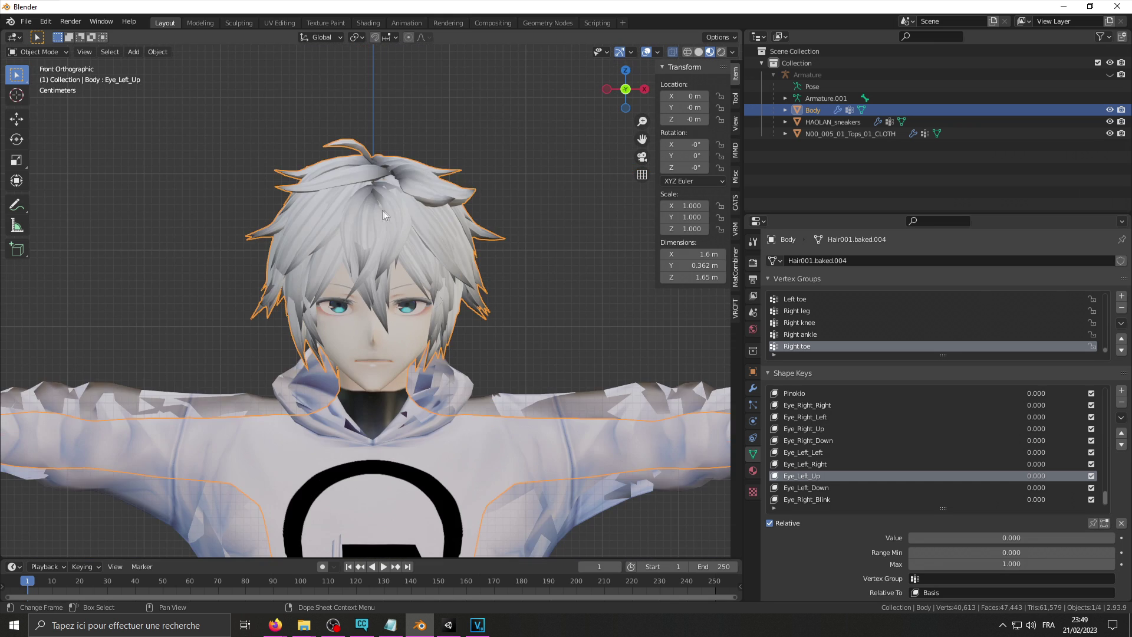
{"action": "middle_click_drag", "start_coordinate": [390, 230], "coordinate": [393, 238]}
{"action": "left_click", "coordinate": [1109, 74]}
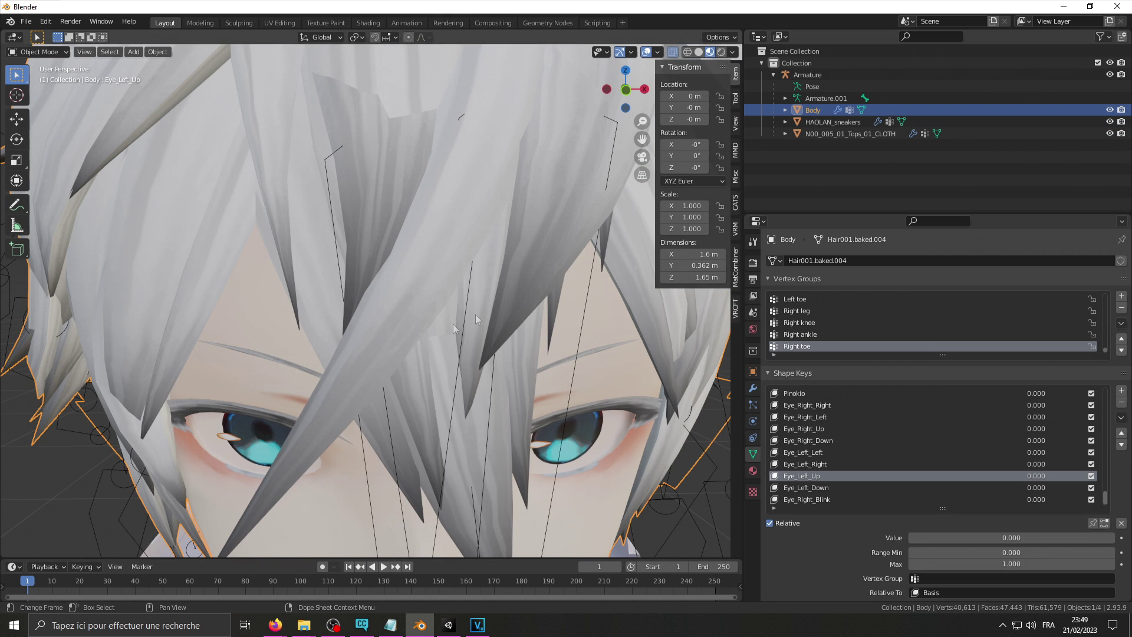
{"action": "scroll", "coordinate": [450, 352], "scroll_direction": "down", "scroll_amount": 6}
{"action": "middle_click_drag", "start_coordinate": [450, 352], "coordinate": [458, 352]}
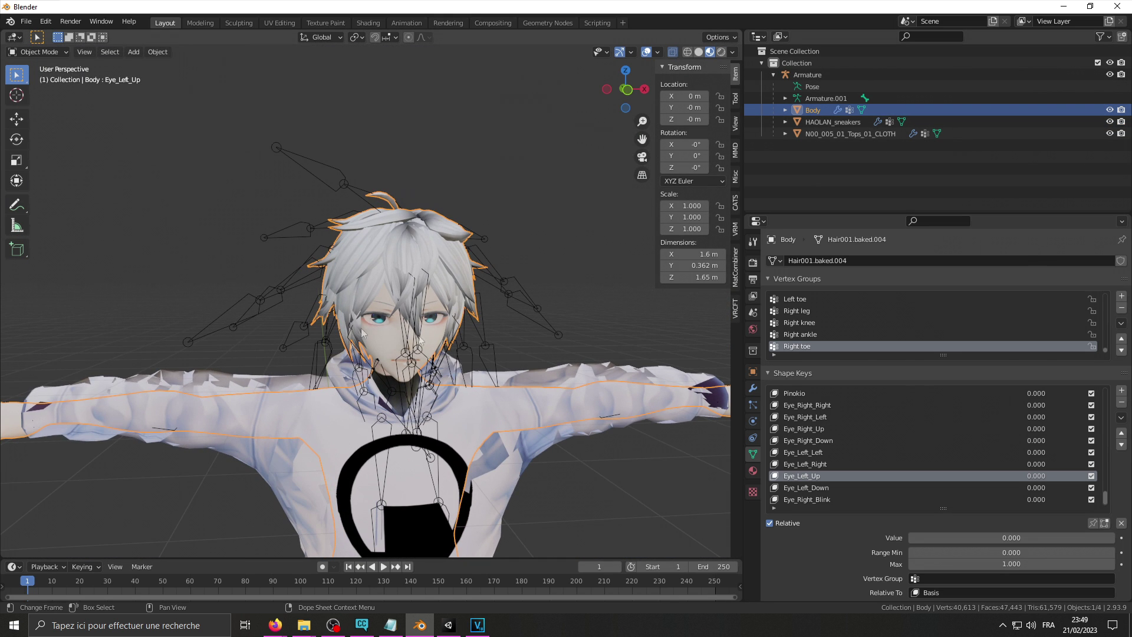
Step: Start an FBX export into the Eyetracking tutorial folder, widening the file dialog to show its options
{"action": "left_click", "coordinate": [26, 21]}
{"action": "mouse_move", "coordinate": [59, 192]}
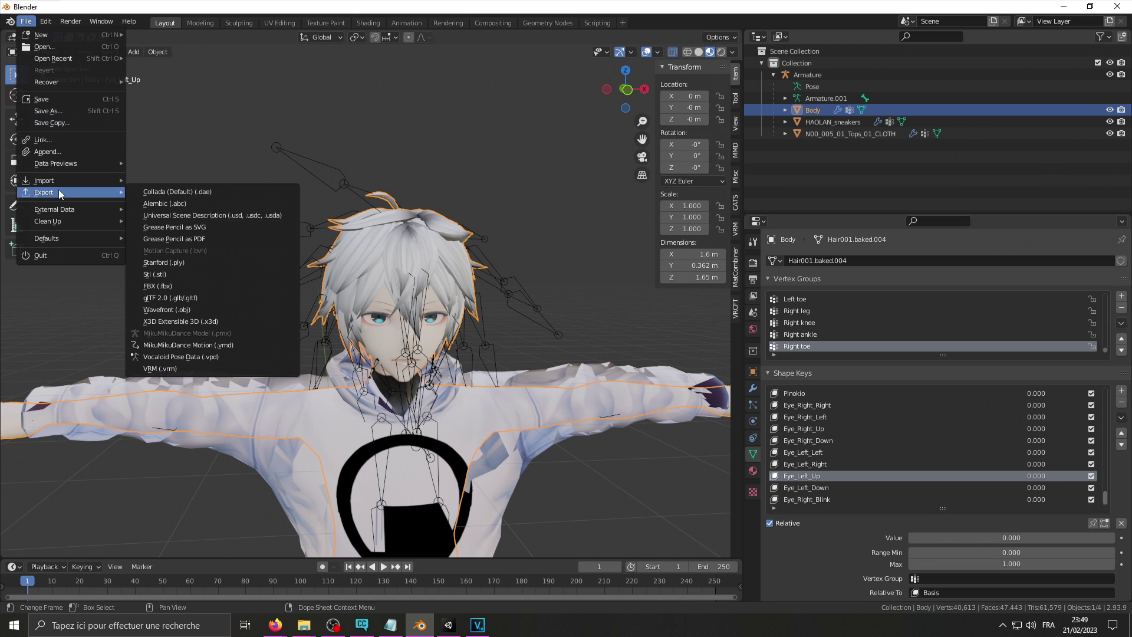
{"action": "left_click", "coordinate": [208, 286]}
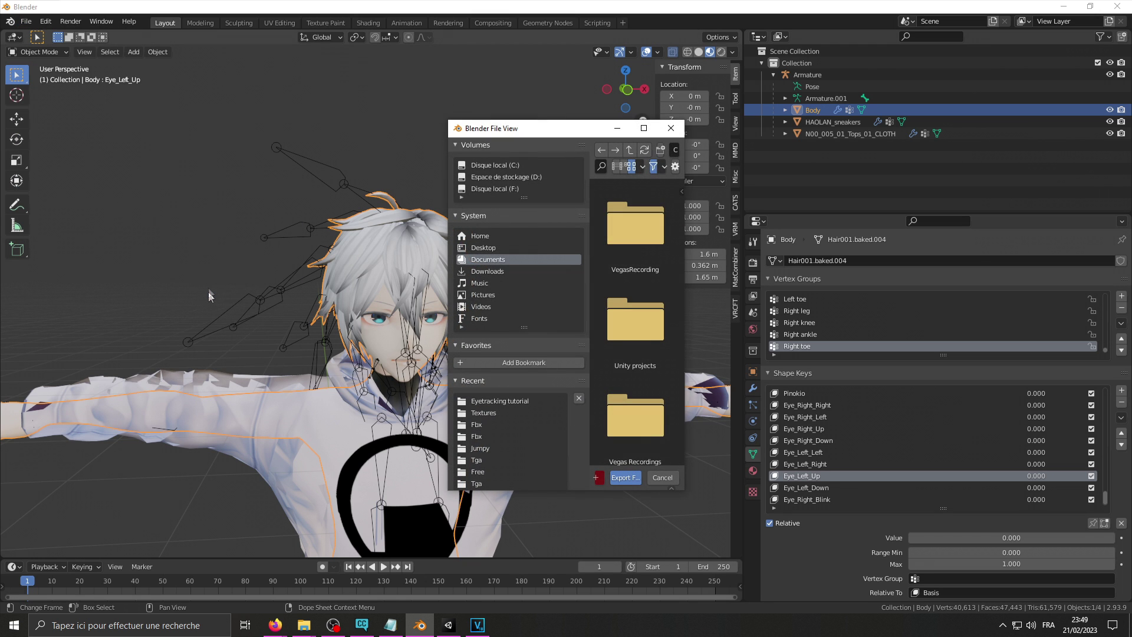
{"action": "left_click", "coordinate": [500, 401]}
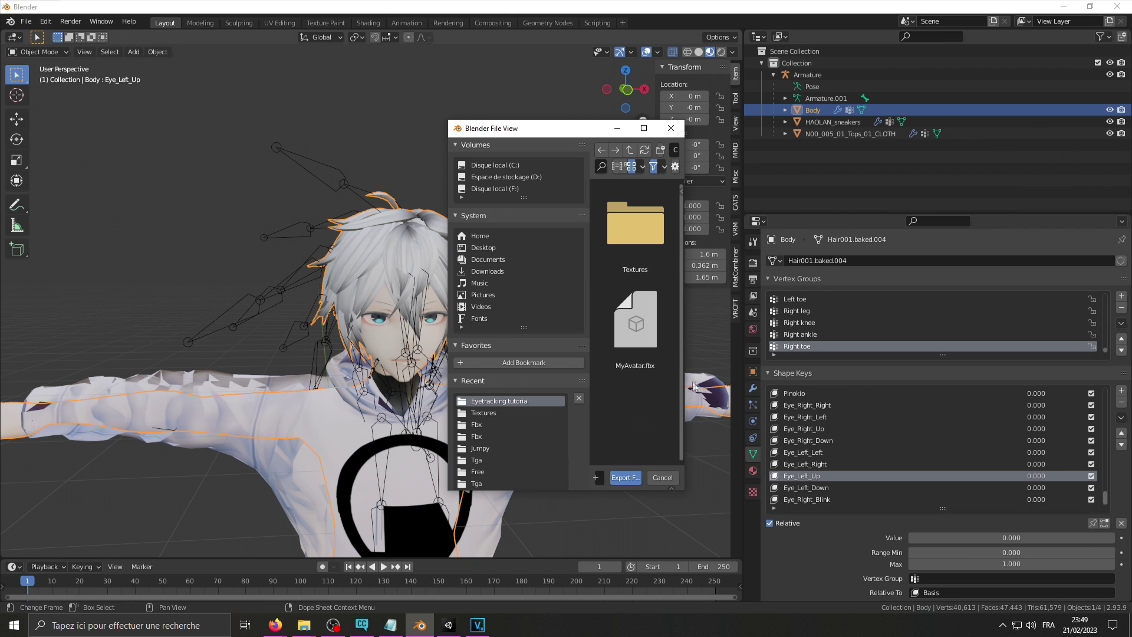
{"action": "left_click_drag", "start_coordinate": [684, 384], "coordinate": [842, 384]}
{"action": "left_click", "coordinate": [625, 477]}
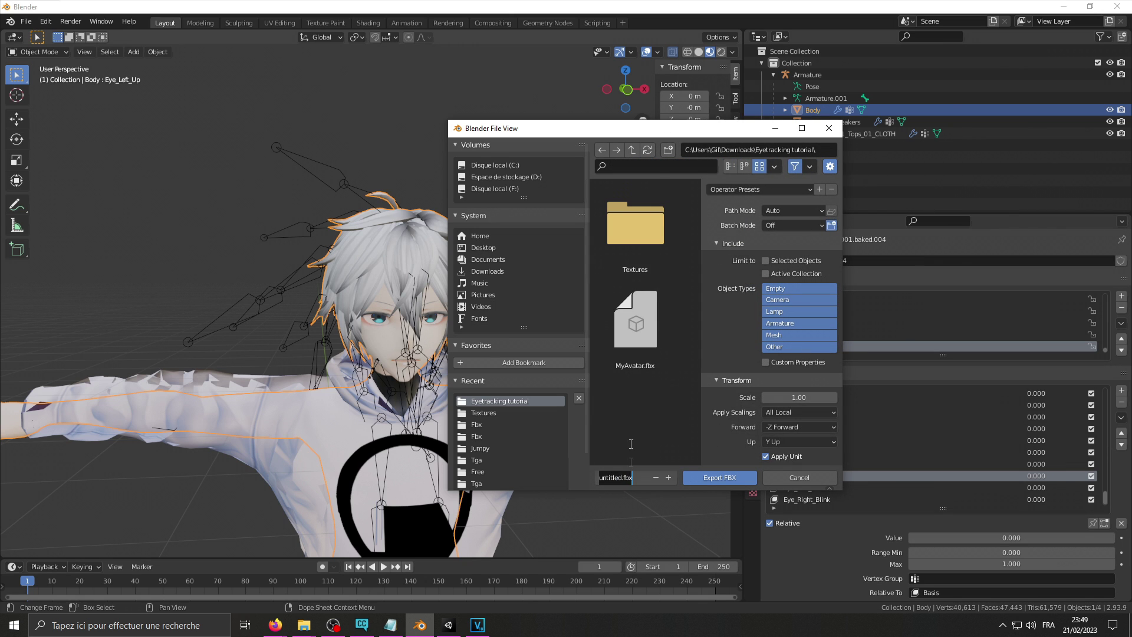
Step: Name the export file MyAvatar Blendshapes.fbx, based on the existing MyAvatar.fbx name, and export it
{"action": "left_click", "coordinate": [635, 348]}
{"action": "left_click", "coordinate": [635, 345]}
{"action": "left_click", "coordinate": [626, 478]}
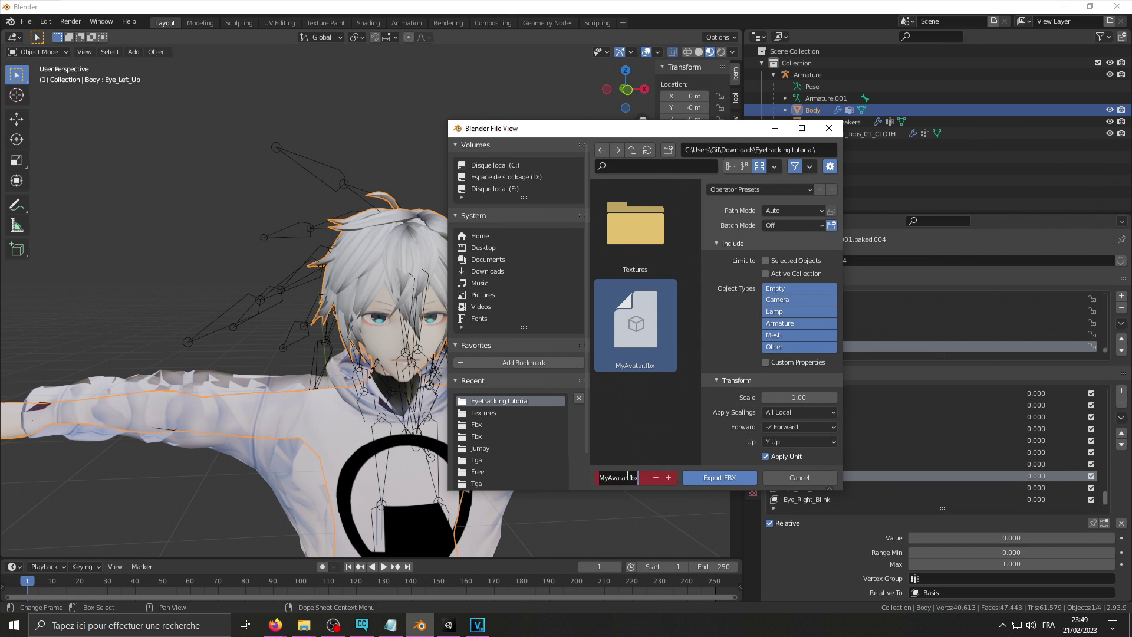
{"action": "left_click", "coordinate": [626, 478]}
{"action": "key", "text": "Right"}
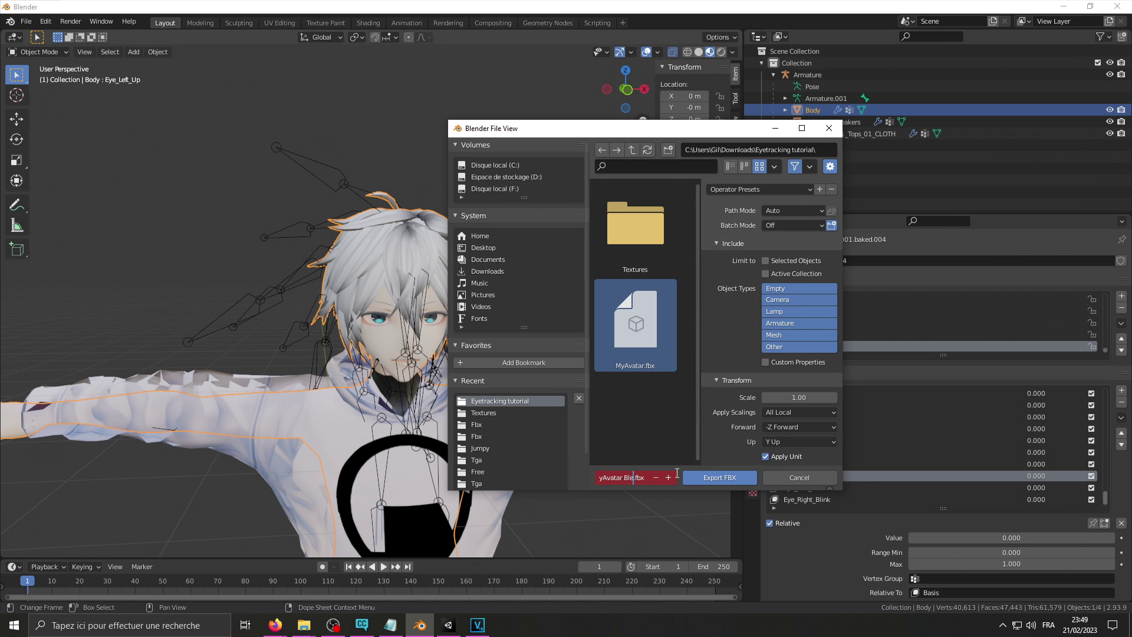
{"action": "type", "text": "Blendshapes"}
{"action": "left_click", "coordinate": [712, 479]}
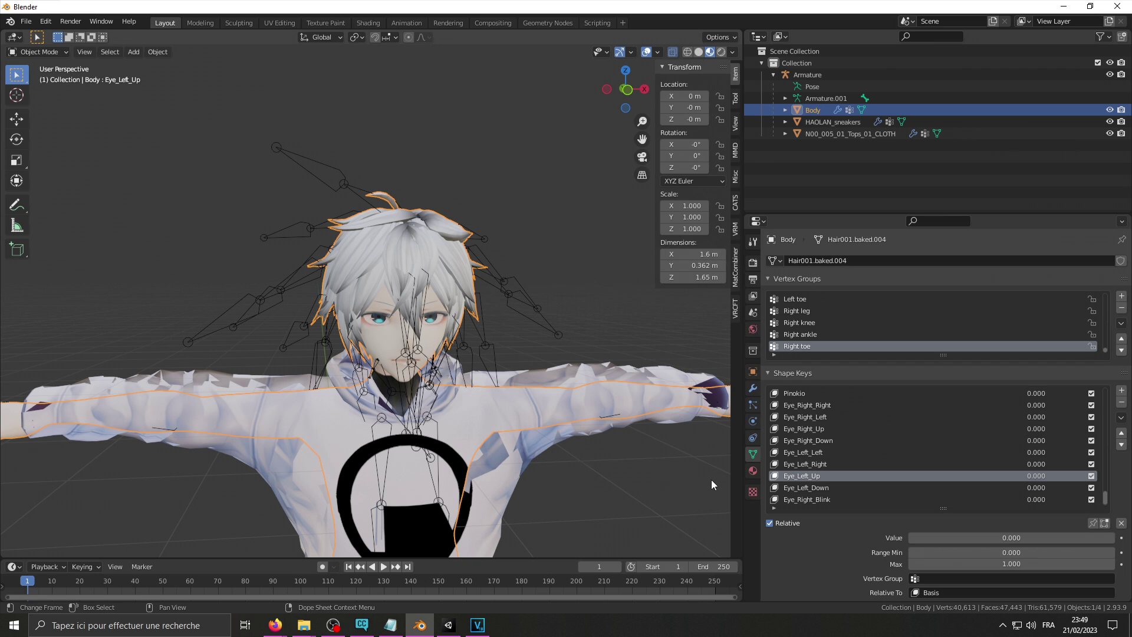
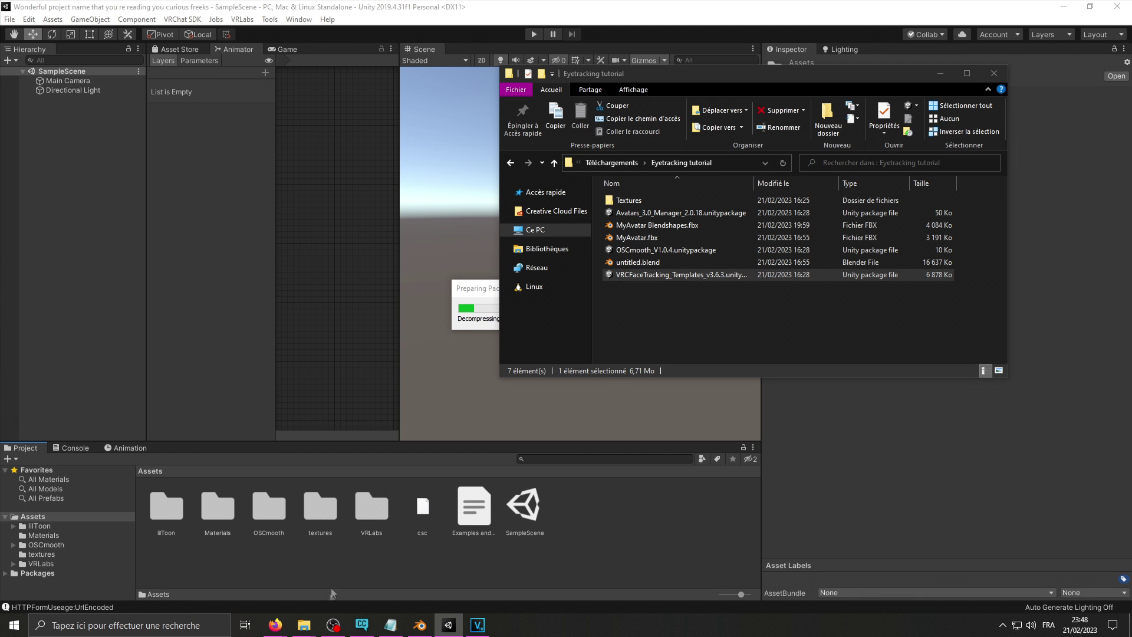
Step: Import the VRCFaceTracking_Templates_v3.6.3 package and add MyAvatar Blendshapes.fbx from the Eyetracking tutorial folder to the project's Assets
{"action": "left_click", "coordinate": [640, 597]}
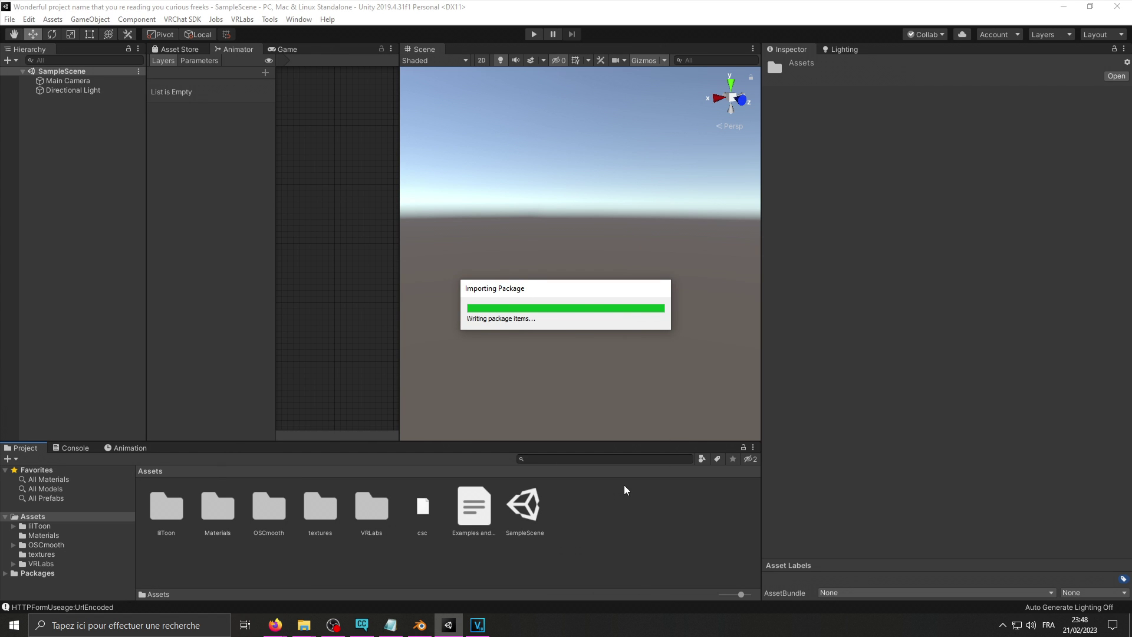
{"action": "left_click", "coordinate": [304, 625]}
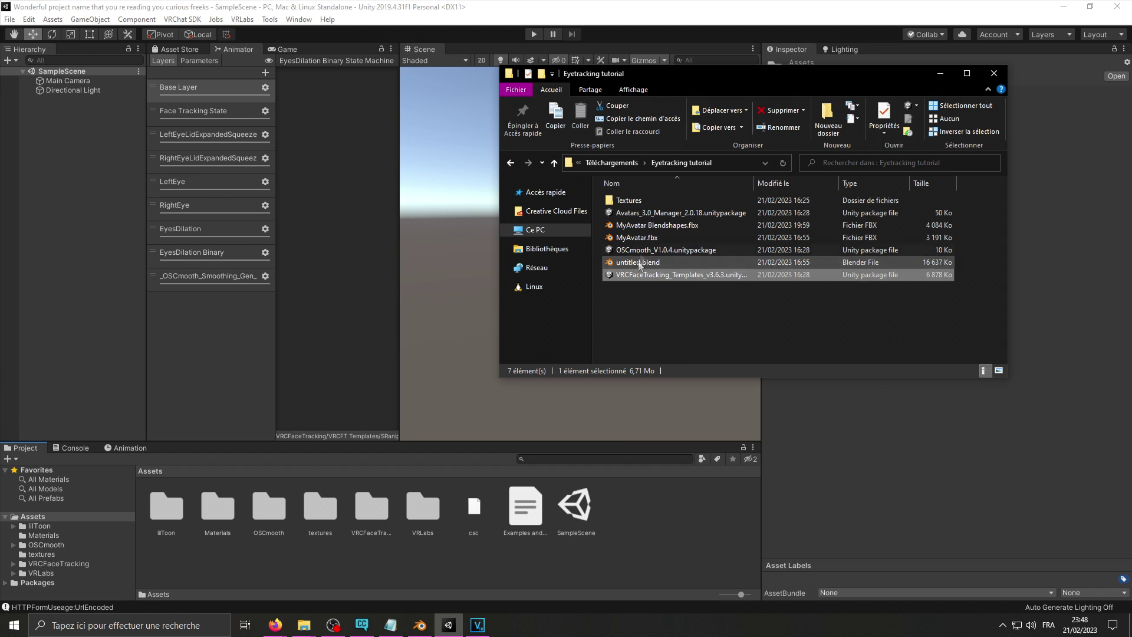
{"action": "left_click_drag", "start_coordinate": [648, 225], "coordinate": [666, 516]}
{"action": "left_click_drag", "start_coordinate": [506, 338], "coordinate": [475, 306]}
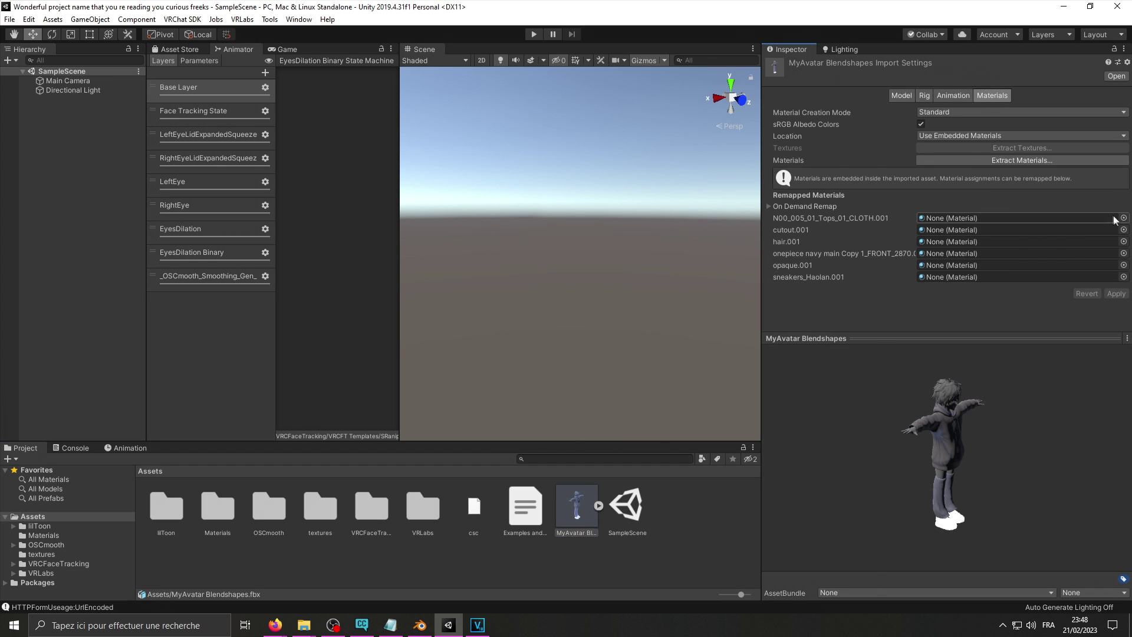
Step: Remap the model's Tops_01_CLOTH and onepiece navy materials to Hoodie, opaque.001 to Body and sneakers_Haolan.001 to Shoes
{"action": "left_click", "coordinate": [1124, 218]}
{"action": "double_click", "coordinate": [650, 464]}
{"action": "left_click", "coordinate": [1124, 254]}
{"action": "double_click", "coordinate": [650, 463]}
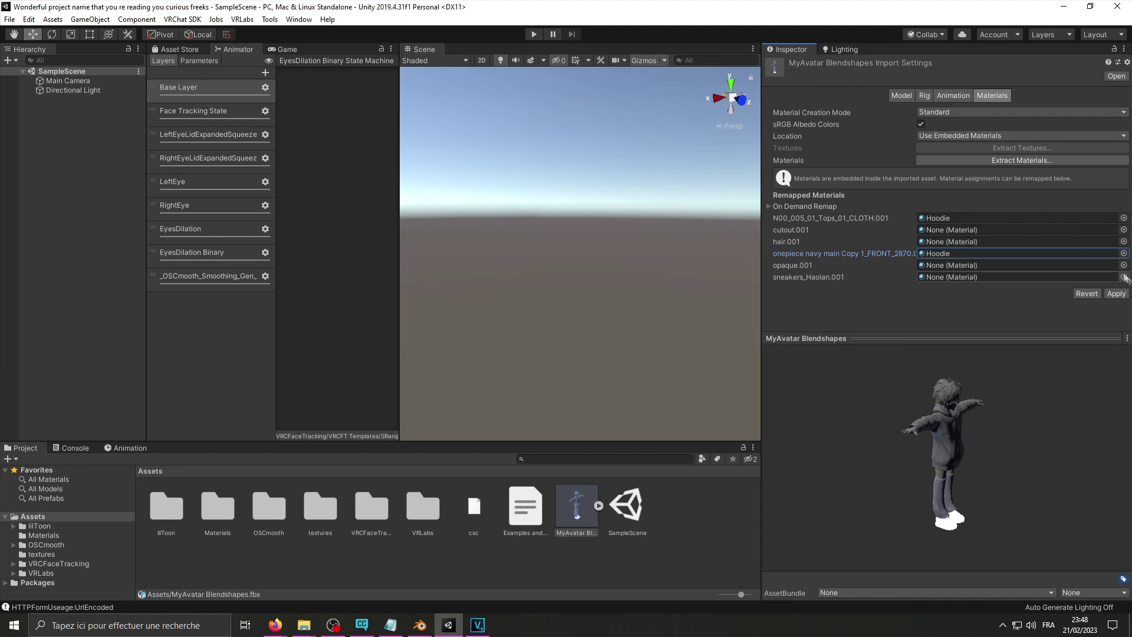
{"action": "left_click", "coordinate": [1123, 265]}
{"action": "double_click", "coordinate": [697, 354]}
{"action": "left_click", "coordinate": [1124, 277]}
{"action": "scroll", "coordinate": [700, 407], "scroll_direction": "down", "scroll_amount": 5}
{"action": "double_click", "coordinate": [699, 407]}
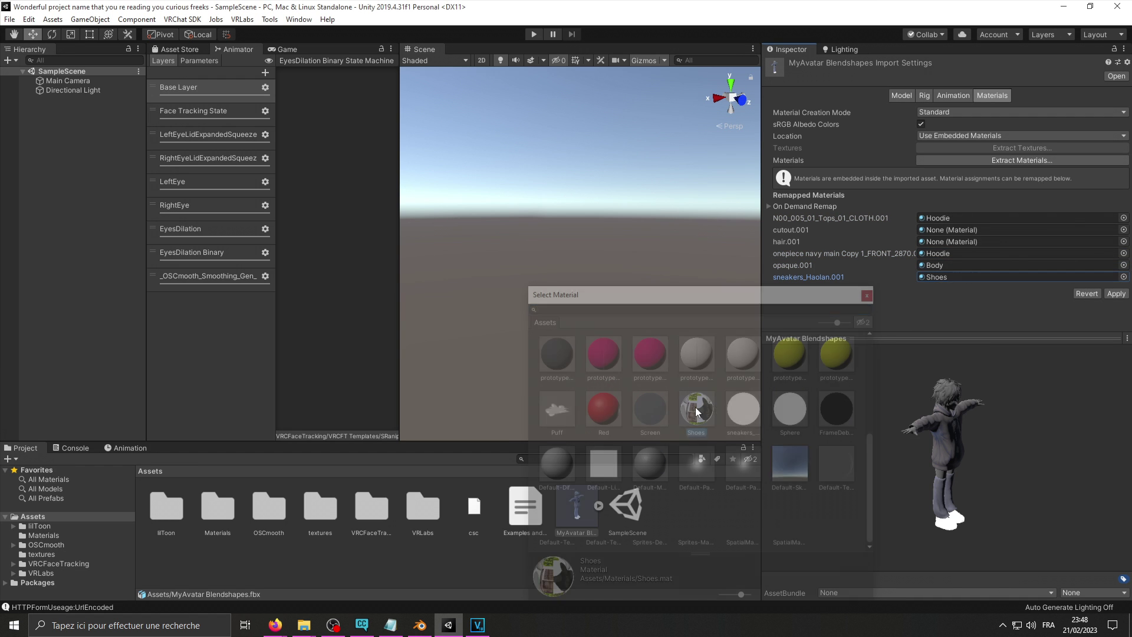
Step: Remap hair.001 to the Hair material and cutout.001 to Cutout, and apply the material remapping
{"action": "left_click", "coordinate": [1124, 241]}
{"action": "double_click", "coordinate": [552, 471]}
{"action": "left_click", "coordinate": [1124, 230]}
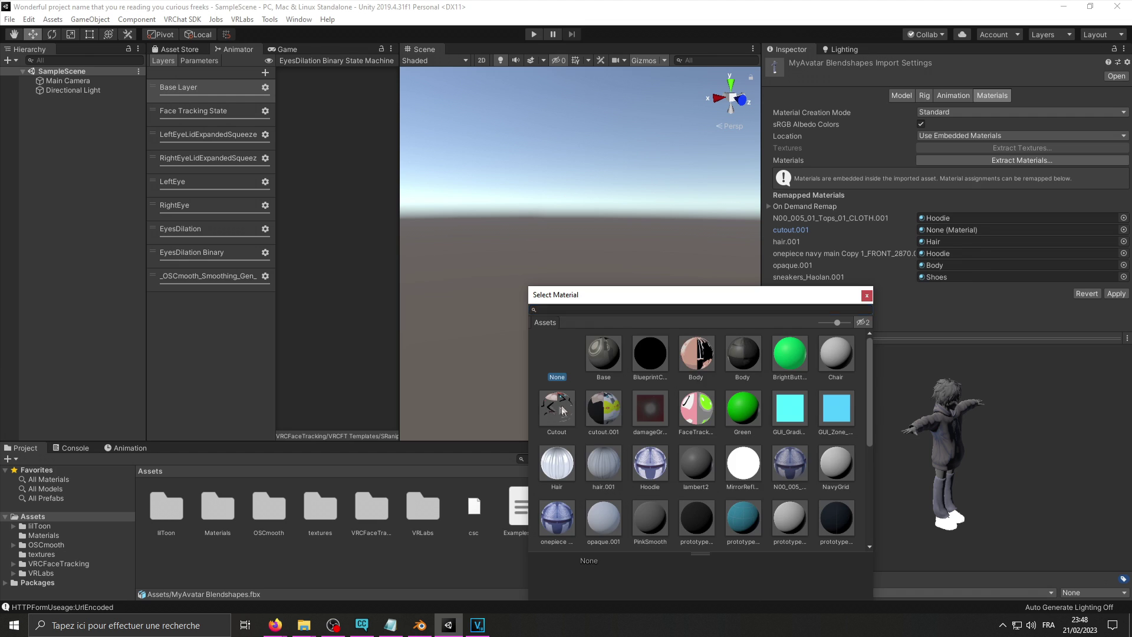
{"action": "double_click", "coordinate": [708, 385]}
{"action": "left_click", "coordinate": [1118, 294]}
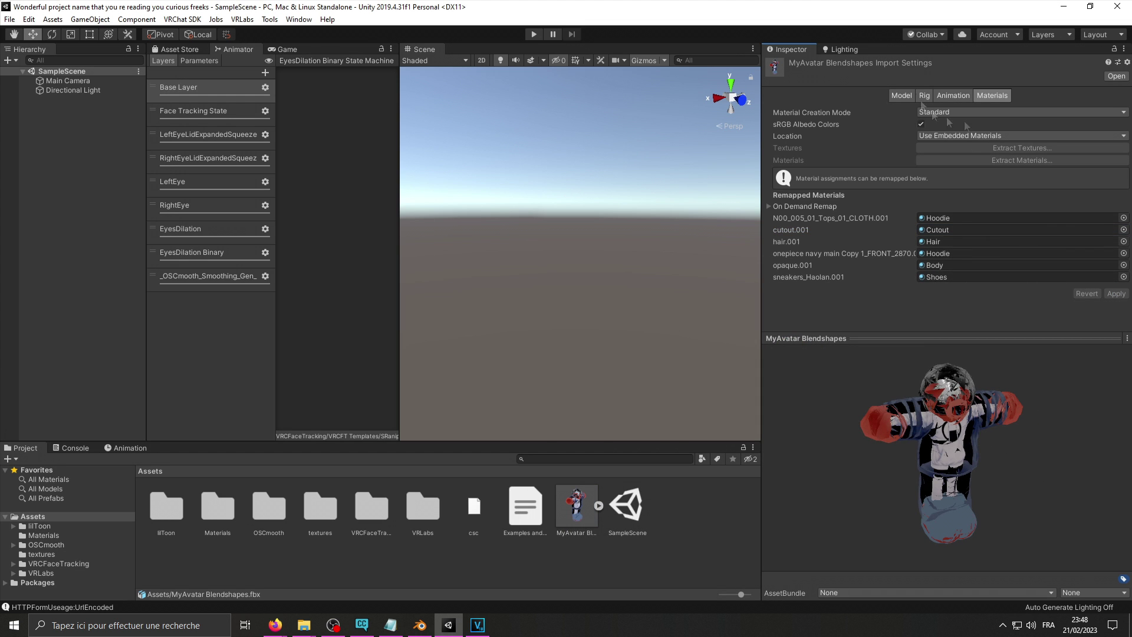
Step: Enable Read/Write and Legacy Blend Shape Normals in the model's import settings and apply them
{"action": "left_click", "coordinate": [921, 240]}
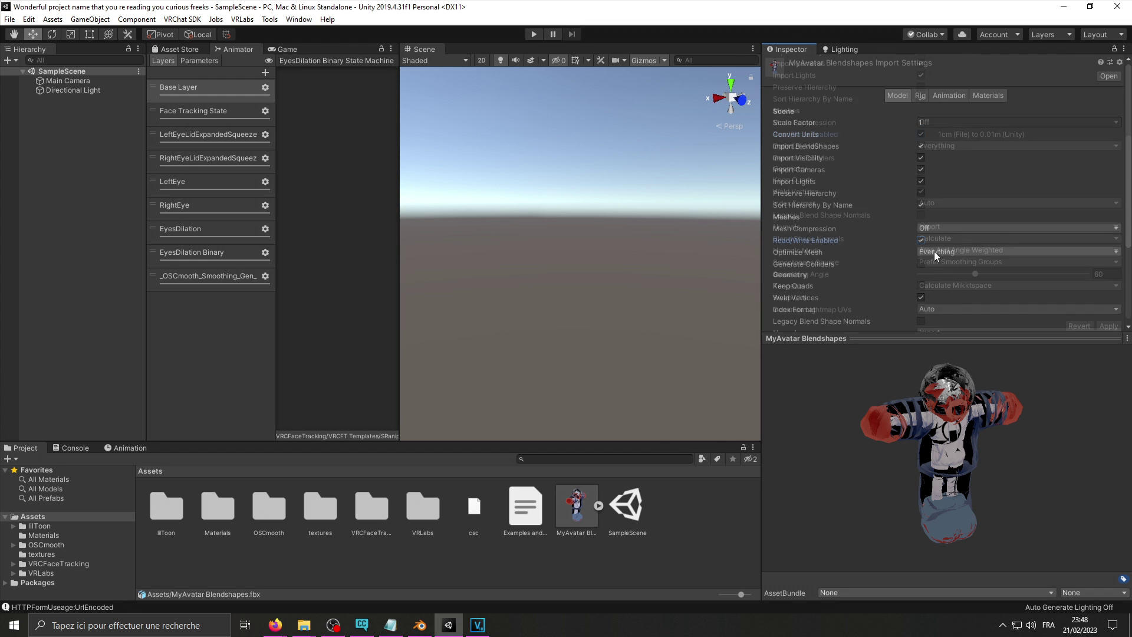
{"action": "scroll", "coordinate": [934, 251], "scroll_direction": "down", "scroll_amount": 3}
{"action": "left_click", "coordinate": [921, 234]}
{"action": "left_click", "coordinate": [1108, 322]}
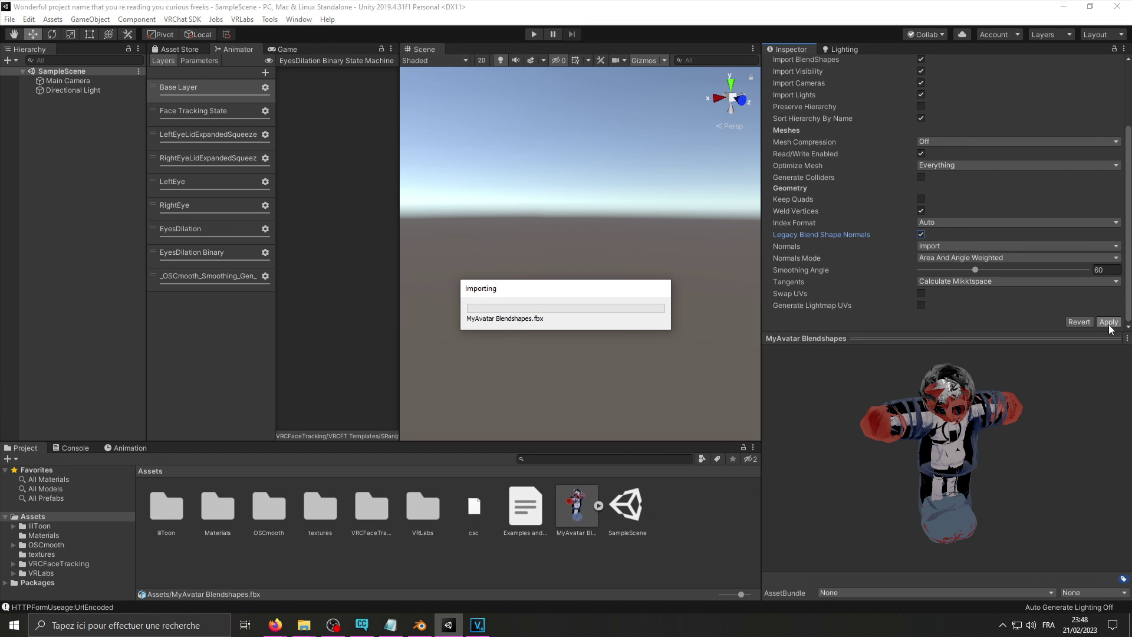
Step: Set the model's rig animation type to Humanoid, apply it and open the avatar configuration
{"action": "scroll", "coordinate": [961, 292], "scroll_direction": "up", "scroll_amount": 5}
{"action": "left_click", "coordinate": [925, 95]}
{"action": "left_click", "coordinate": [972, 112]}
{"action": "left_click", "coordinate": [967, 163]}
{"action": "left_click", "coordinate": [1115, 195]}
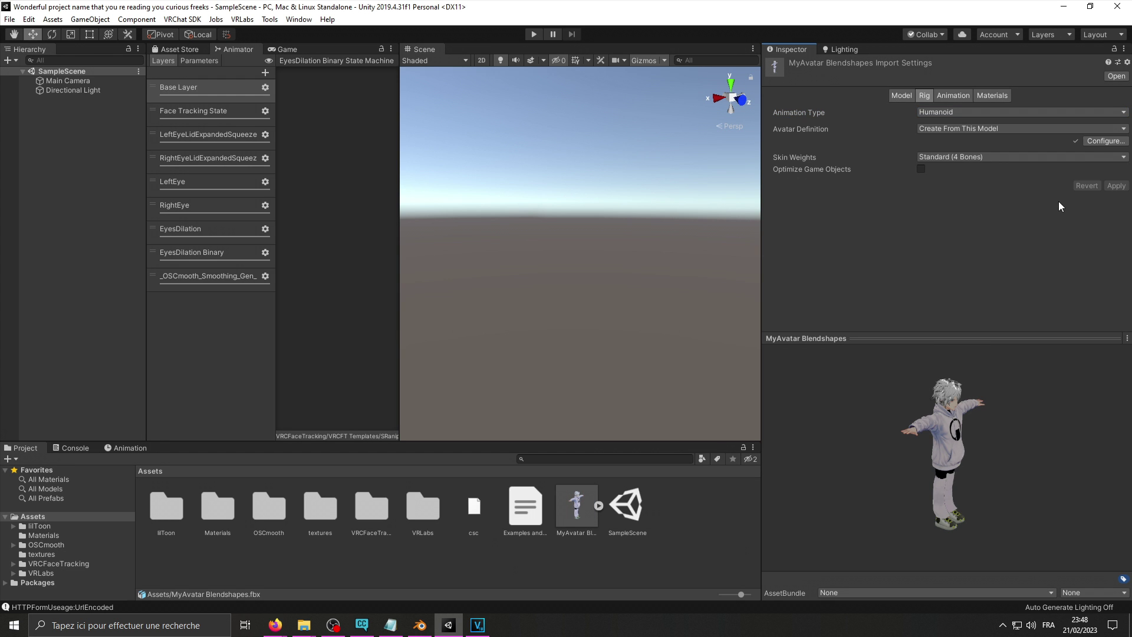
{"action": "left_click", "coordinate": [1105, 142]}
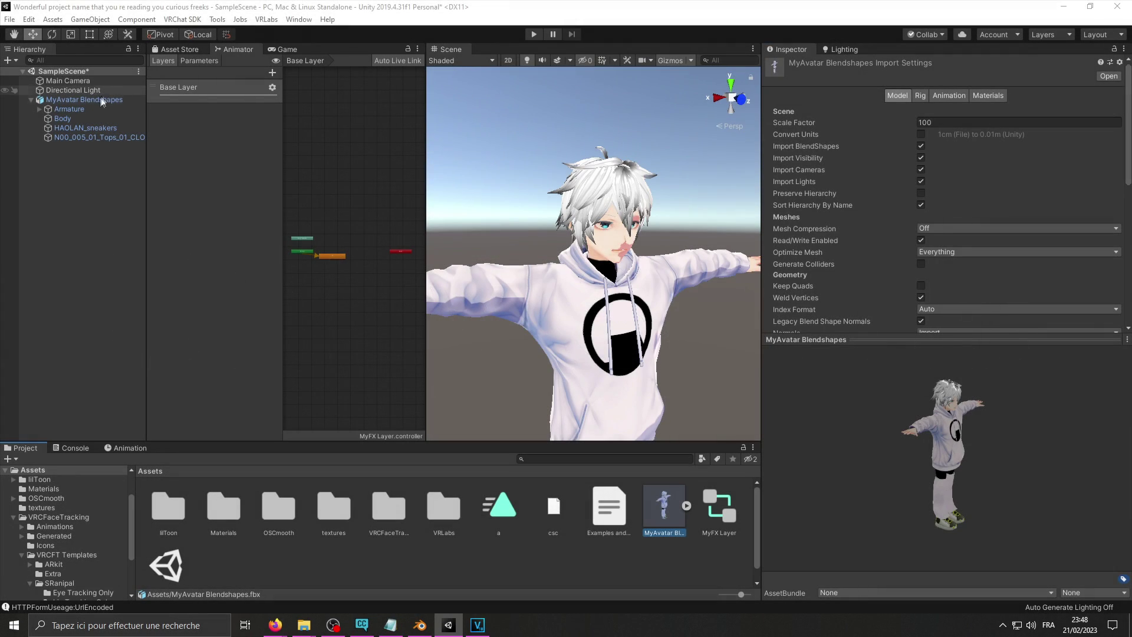
Step: Look over the MyAvatar Blendshapes avatar's components and load the Additive Eye Tracking controller from VRCFaceTracking's VRCFT Templates folder
{"action": "left_click", "coordinate": [102, 101]}
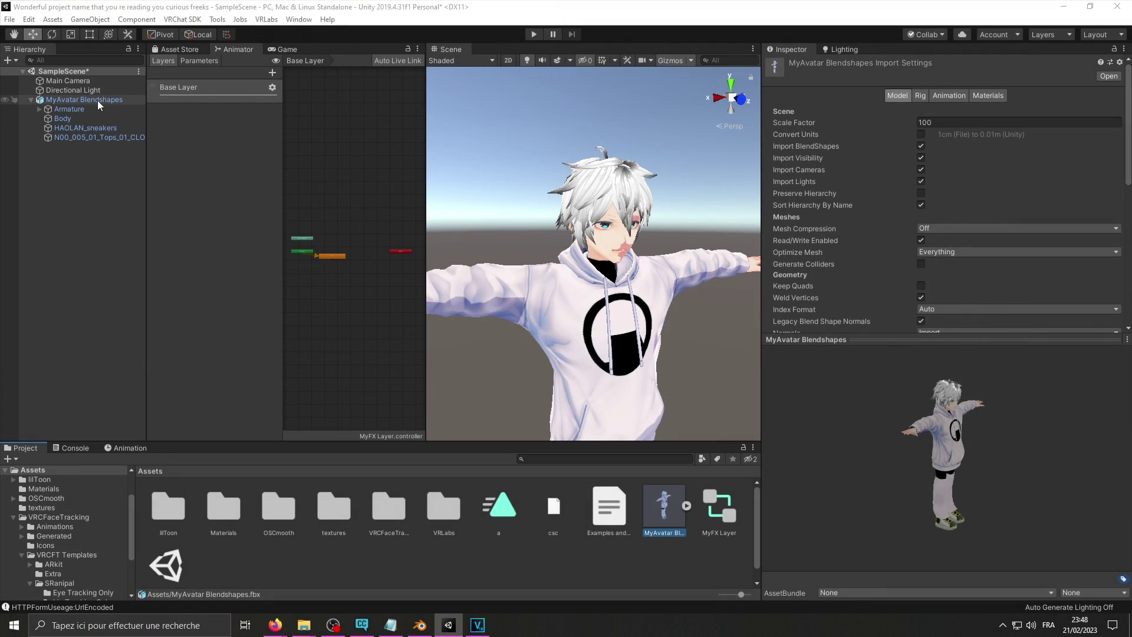
{"action": "scroll", "coordinate": [889, 384], "scroll_direction": "down", "scroll_amount": 5}
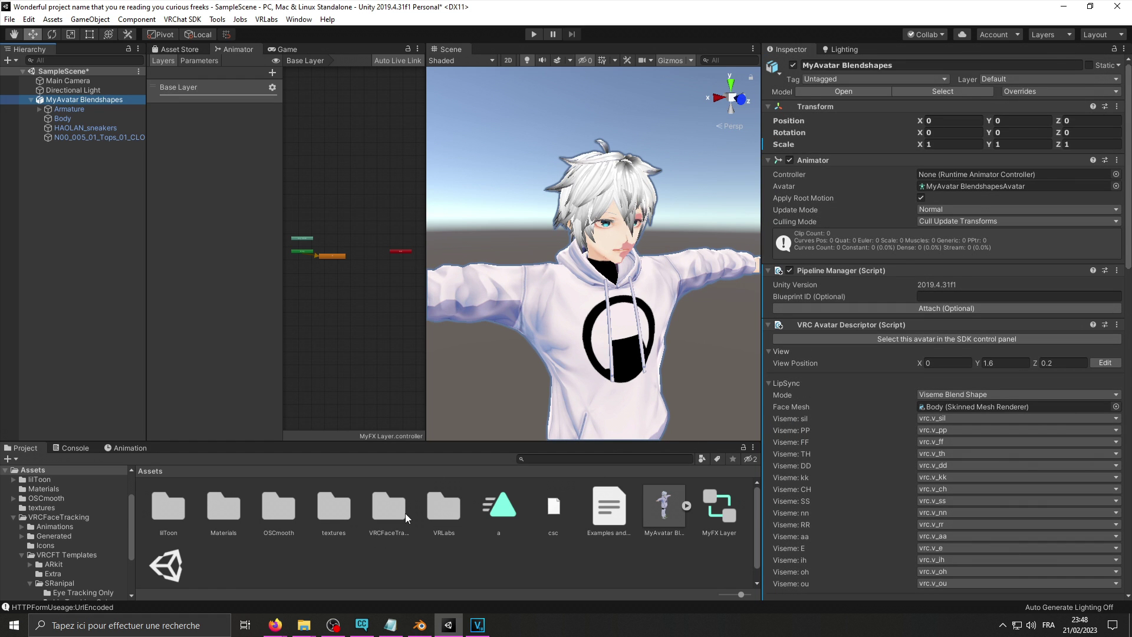
{"action": "double_click", "coordinate": [405, 513]}
{"action": "double_click", "coordinate": [330, 515]}
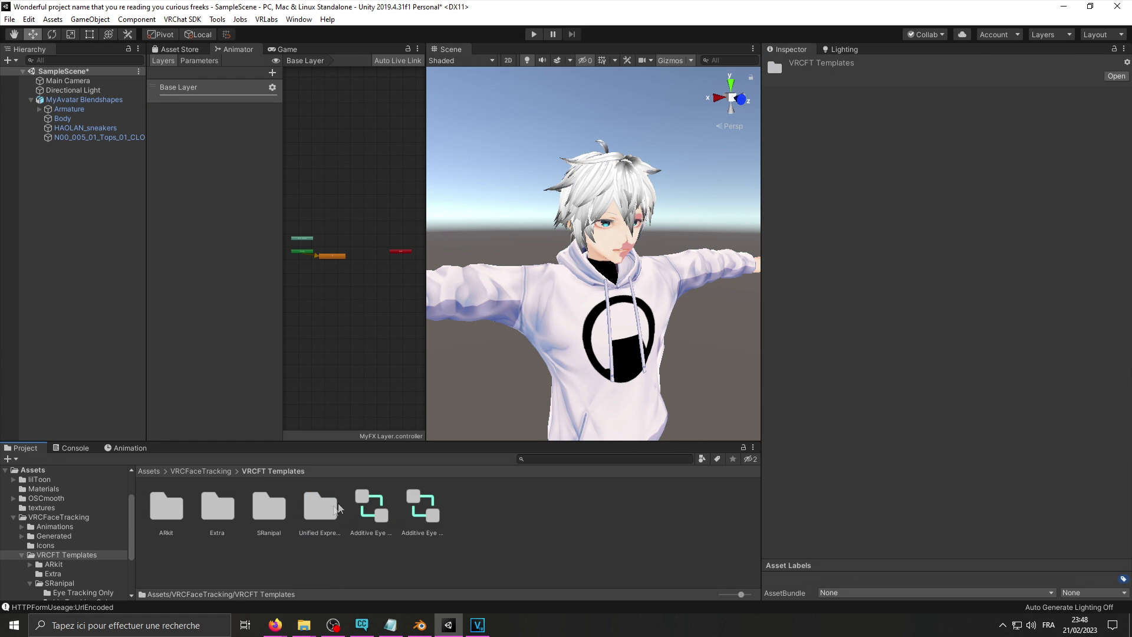
{"action": "left_click", "coordinate": [419, 507]}
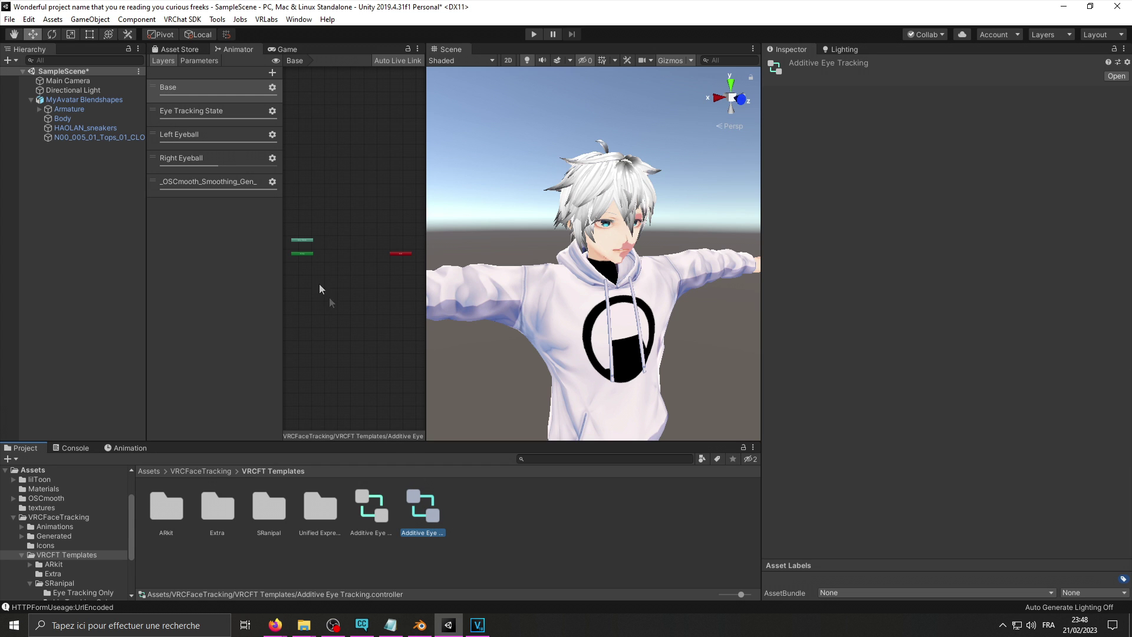
Step: Open the LeftEye blend tree in the Left Eyeball layer and select its Blend Tree node
{"action": "left_click", "coordinate": [210, 140]}
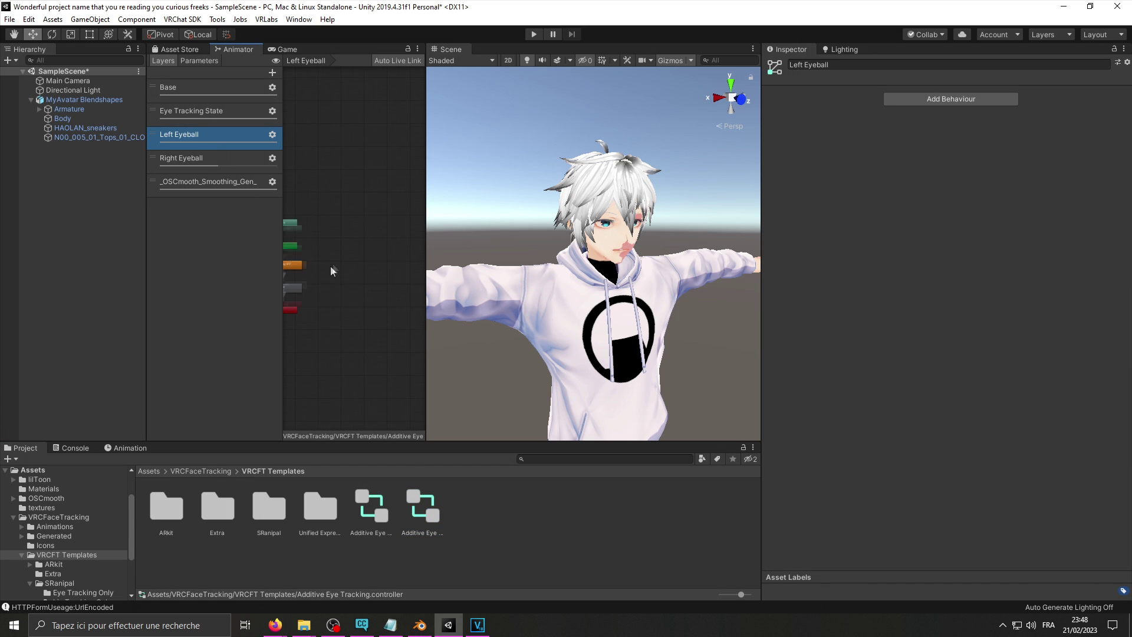
{"action": "double_click", "coordinate": [350, 283]}
{"action": "left_click", "coordinate": [344, 219]}
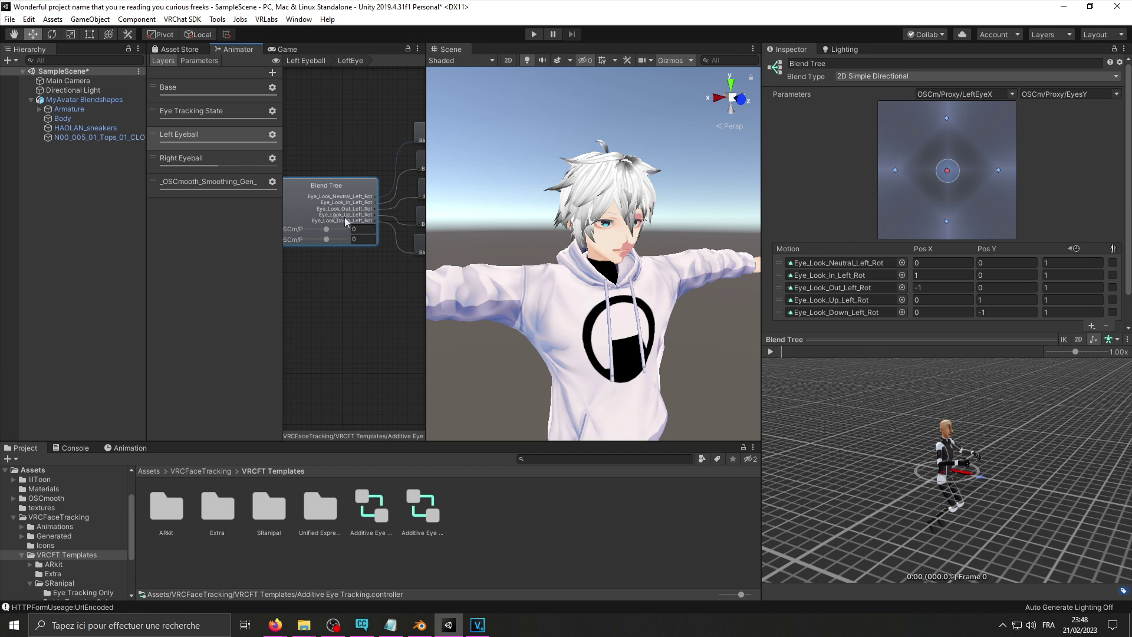
Step: Preview the left eye blend tree on the MyAvatar Blendshapes avatar, try moving the blend point and reset both parameters to 0
{"action": "left_click_drag", "start_coordinate": [107, 101], "coordinate": [933, 472]}
{"action": "scroll", "coordinate": [960, 445], "scroll_direction": "up", "scroll_amount": 5}
{"action": "right_click_drag", "start_coordinate": [959, 457], "coordinate": [955, 436]}
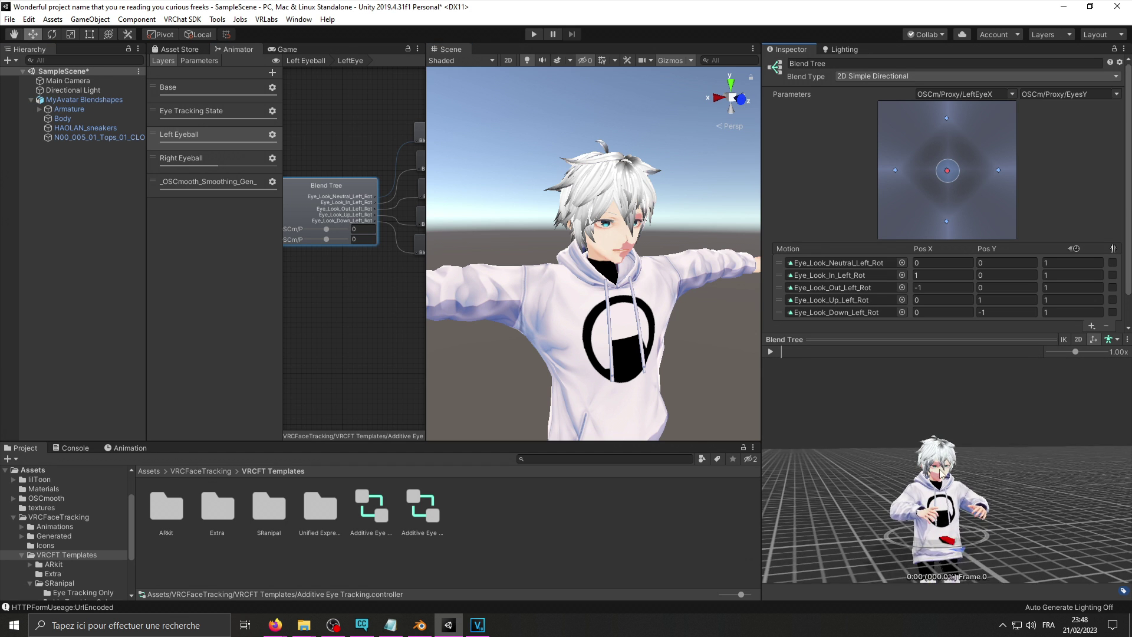
{"action": "scroll", "coordinate": [940, 472], "scroll_direction": "up", "scroll_amount": 2}
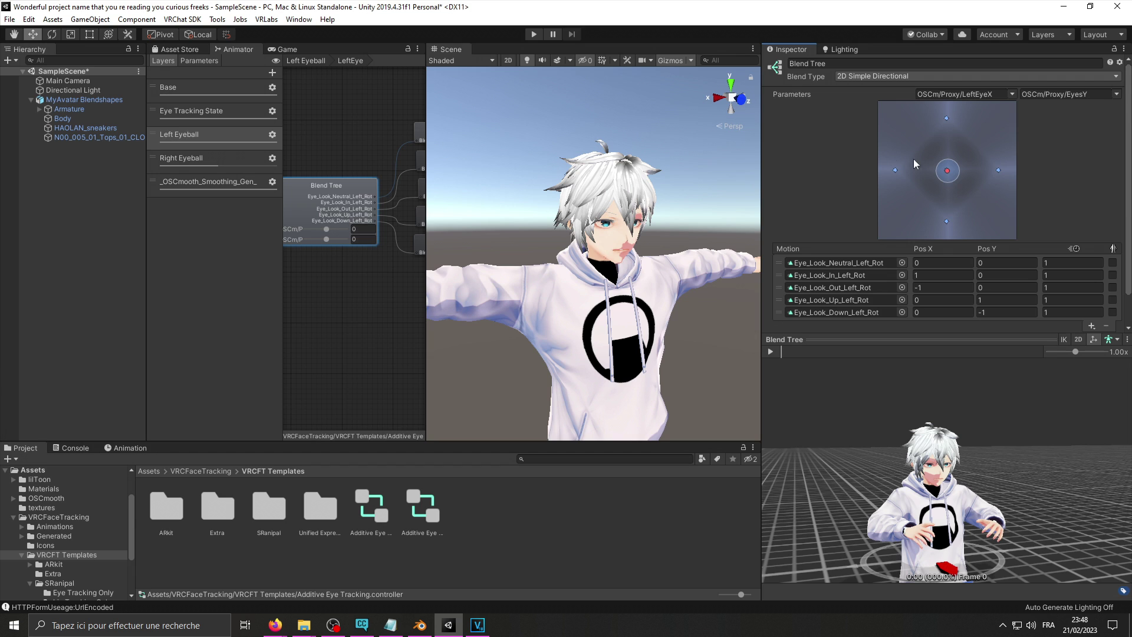
{"action": "mouse_move", "coordinate": [947, 173]}
{"action": "left_mouse_down"}
{"action": "mouse_move", "coordinate": [917, 156]}
{"action": "mouse_move", "coordinate": [960, 157]}
{"action": "mouse_move", "coordinate": [947, 171]}
{"action": "left_mouse_up"}
{"action": "left_click", "coordinate": [363, 229]}
{"action": "type", "text": "0"}
{"action": "left_click", "coordinate": [365, 239]}
{"action": "type", "text": "0"}
Step: Set the left eye motions' Pos X to 5 for In and -5 for Out, and Pos Y to 5 for Up and -5 for Down
{"action": "left_click", "coordinate": [947, 276]}
{"action": "type", "text": "5"}
{"action": "left_click", "coordinate": [939, 289]}
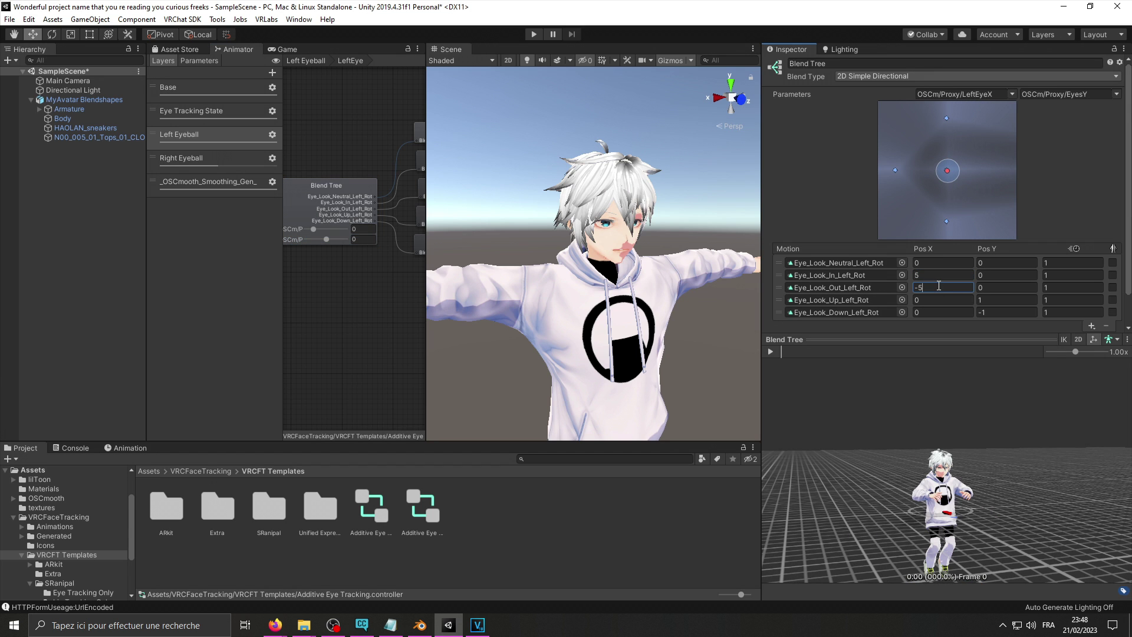
{"action": "left_click", "coordinate": [1000, 300]}
{"action": "type", "text": "5"}
{"action": "left_click", "coordinate": [993, 312]}
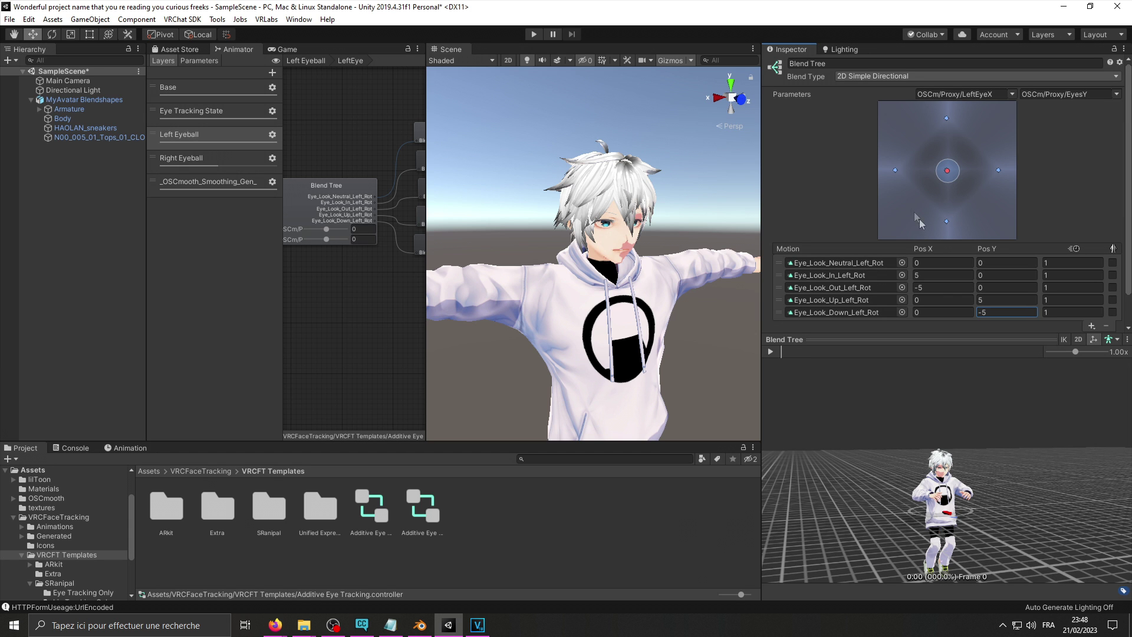
Step: Check the left eye's movement in the enlarged preview by testing both blend parameters between -1 and 1 and returning them to 0
{"action": "left_click_drag", "start_coordinate": [875, 339], "coordinate": [875, 310]}
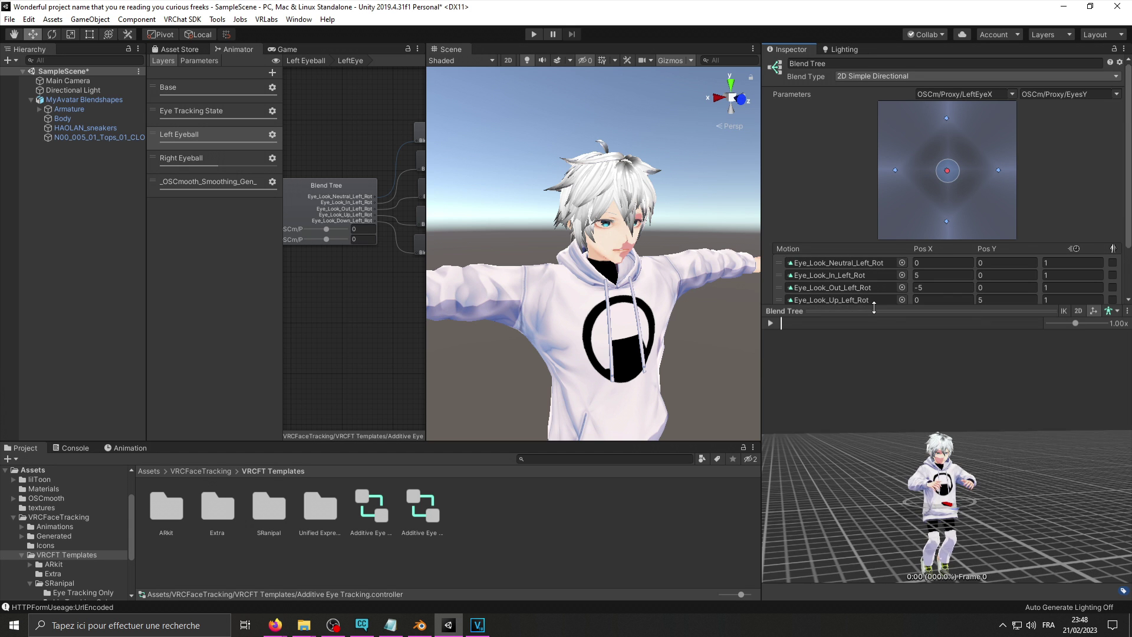
{"action": "scroll", "coordinate": [938, 442], "scroll_direction": "up", "scroll_amount": 5}
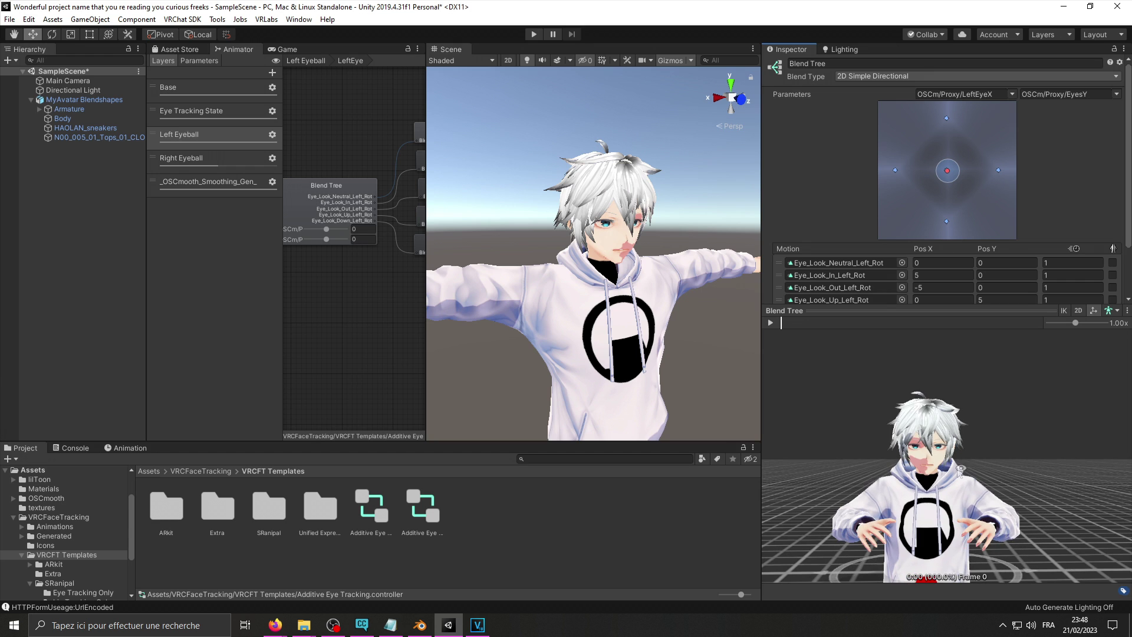
{"action": "type", "text": "-1"}
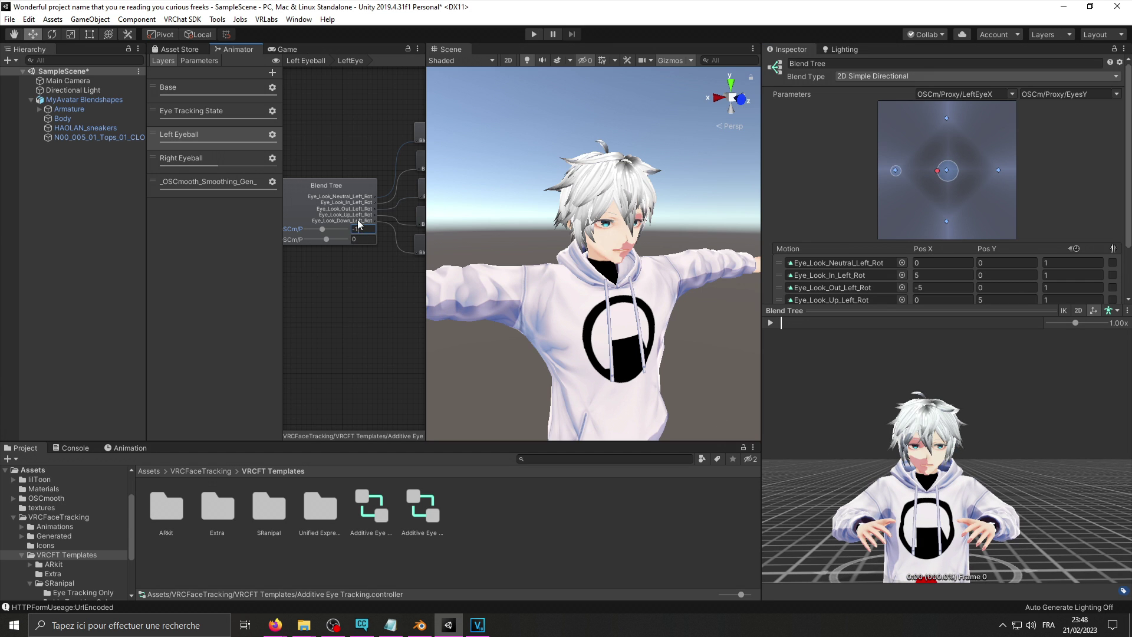
{"action": "key", "text": "BackSpace"}
{"action": "key", "text": "BackSpace"}
{"action": "type", "text": "1"}
{"action": "key", "text": "BackSpace"}
{"action": "type", "text": "0"}
{"action": "left_click", "coordinate": [367, 239]}
{"action": "type", "text": "10"}
Step: In the Right Eyeball layer's RightEye blend tree, set Pos X to 5 for Out and -5 for In, Pos Y to 5 for Up and -5 for Down
{"action": "left_click", "coordinate": [218, 156]}
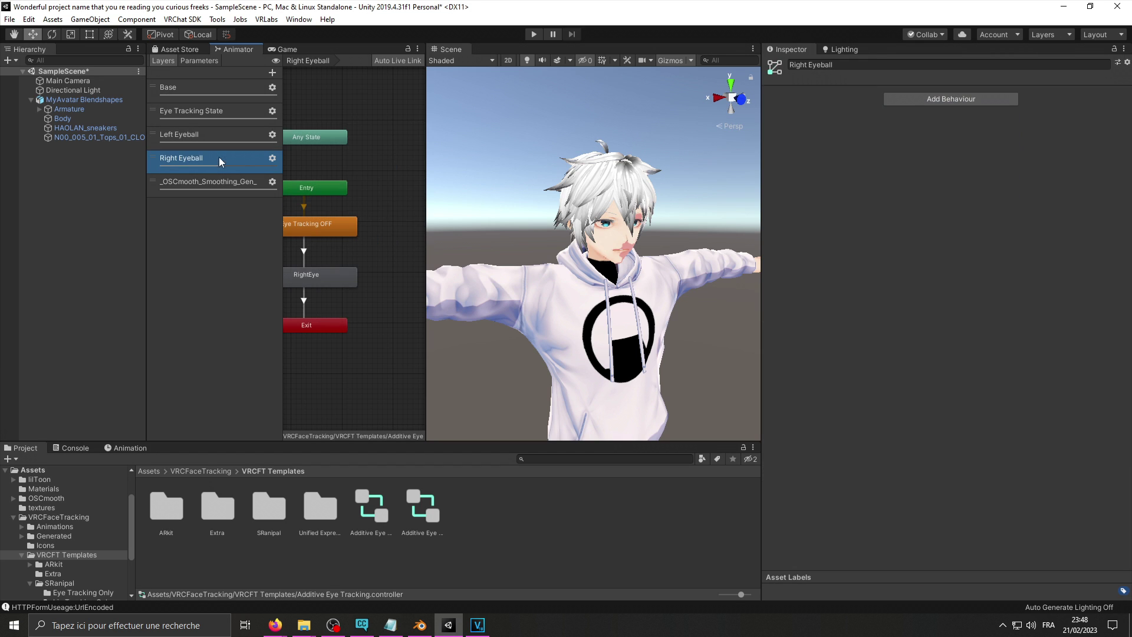
{"action": "double_click", "coordinate": [327, 280]}
{"action": "left_click", "coordinate": [942, 274]}
{"action": "type", "text": "5"}
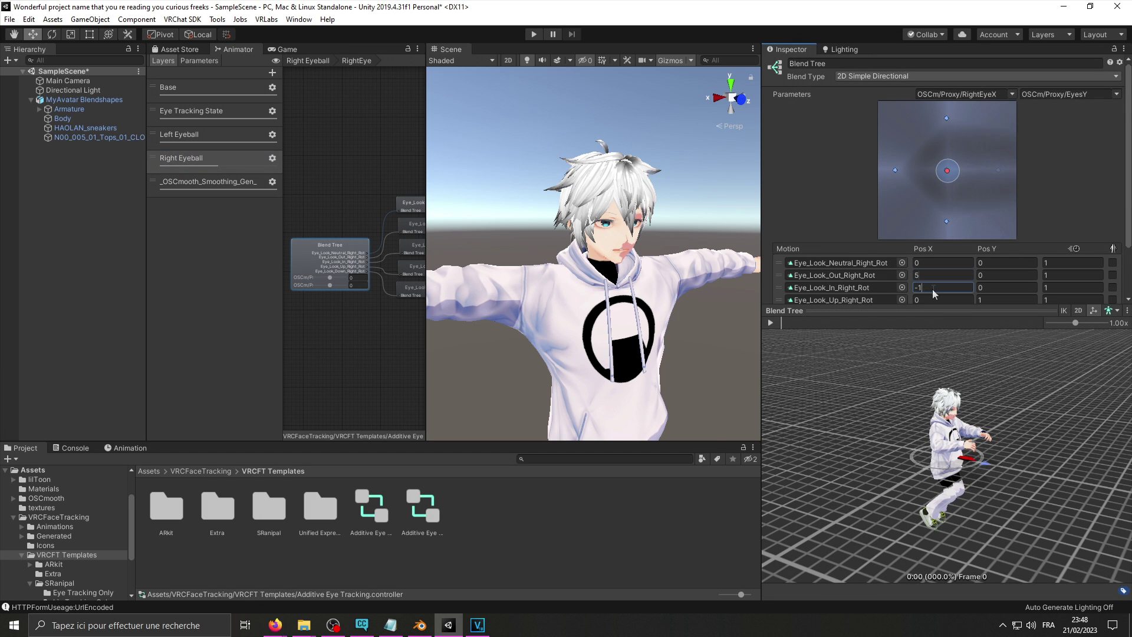
{"action": "left_click", "coordinate": [932, 288]}
{"action": "type", "text": "-5"}
{"action": "scroll", "coordinate": [967, 265], "scroll_direction": "down", "scroll_amount": 2}
{"action": "left_click", "coordinate": [1005, 237]}
{"action": "type", "text": "5"}
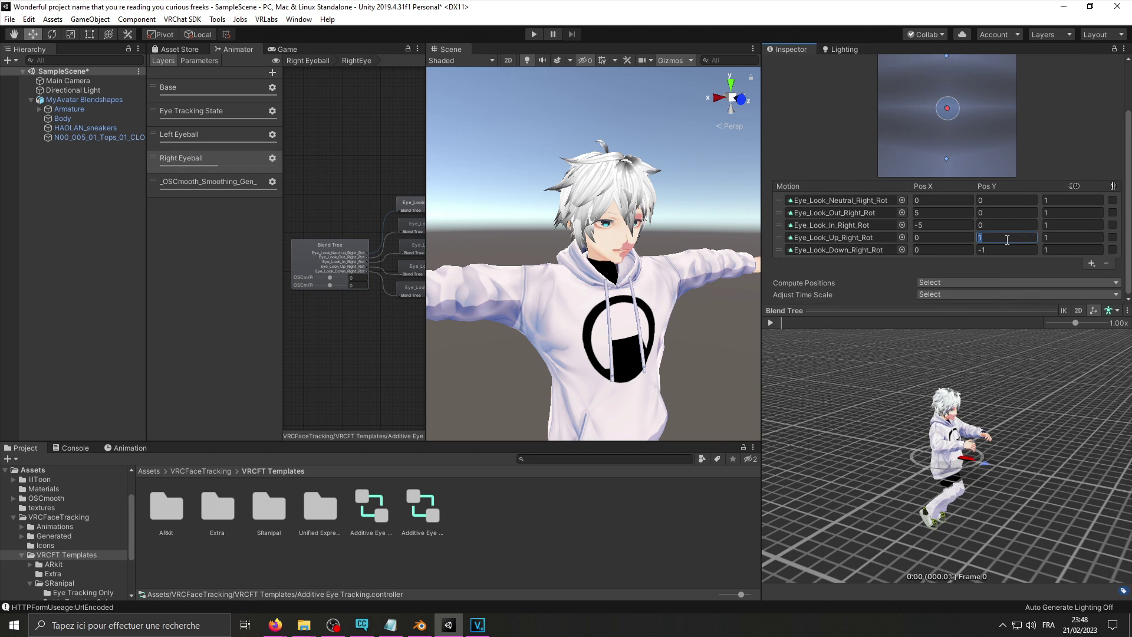
{"action": "left_click", "coordinate": [1007, 250]}
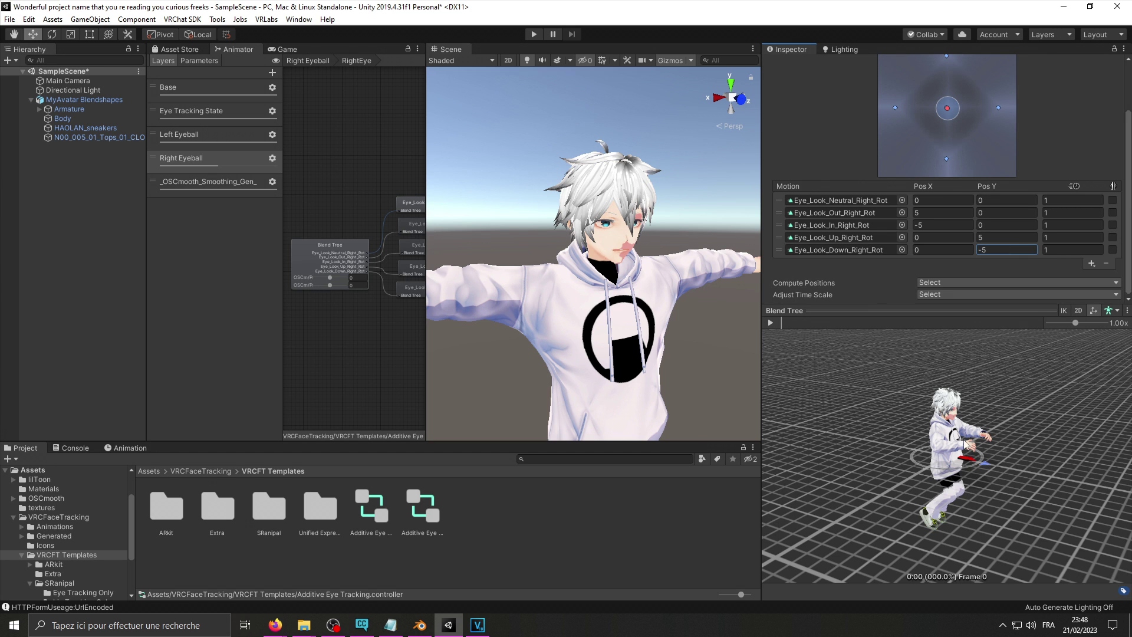
{"action": "scroll", "coordinate": [965, 445], "scroll_direction": "up", "scroll_amount": 3}
{"action": "right_click_drag", "start_coordinate": [965, 445], "coordinate": [858, 416]}
{"action": "scroll", "coordinate": [858, 416], "scroll_direction": "up", "scroll_amount": 3}
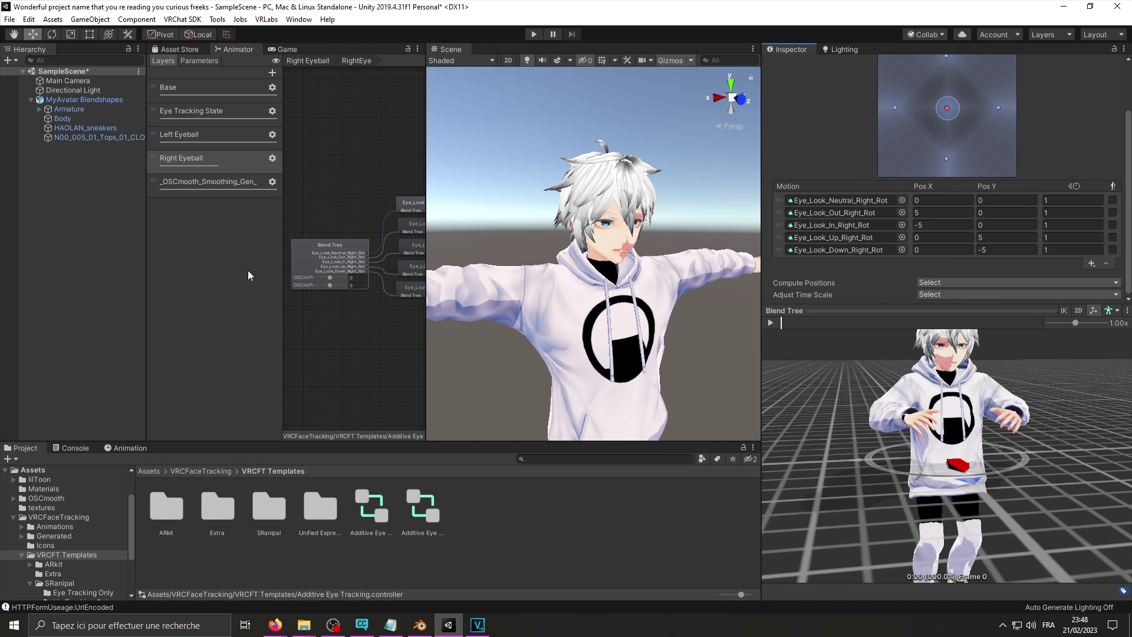
Step: Assign the Additive Eye Tracking controller to the Additive playable layer of the MyAvatar Blendshapes avatar descriptor
{"action": "left_click", "coordinate": [76, 100]}
{"action": "scroll", "coordinate": [967, 318], "scroll_direction": "down", "scroll_amount": 10}
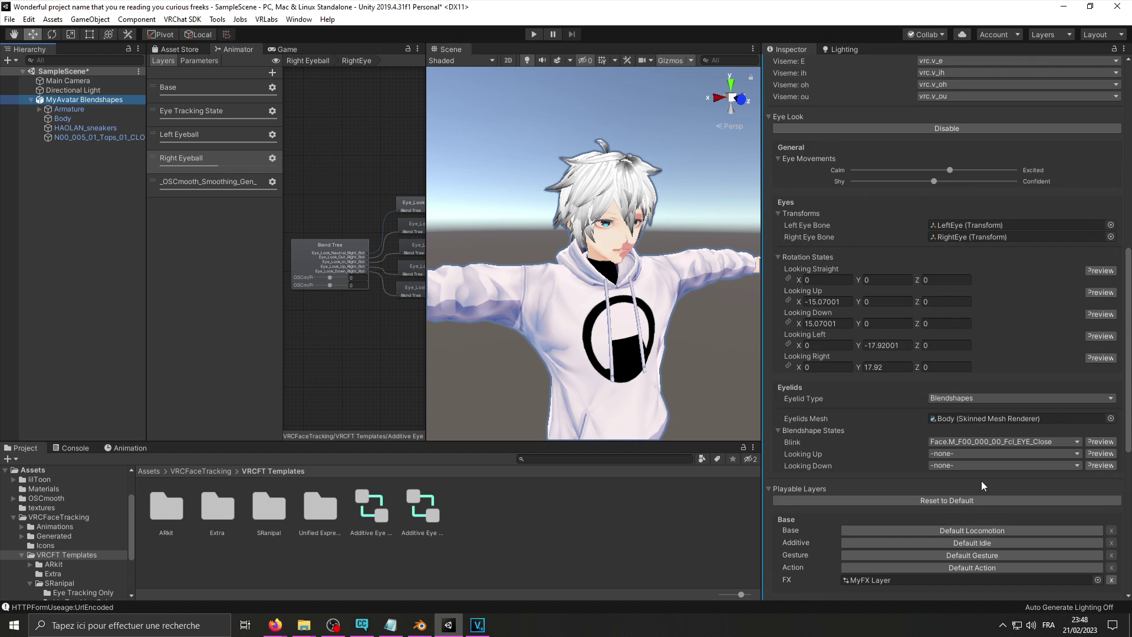
{"action": "scroll", "coordinate": [981, 484], "scroll_direction": "down", "scroll_amount": 5}
{"action": "left_click", "coordinate": [961, 331]}
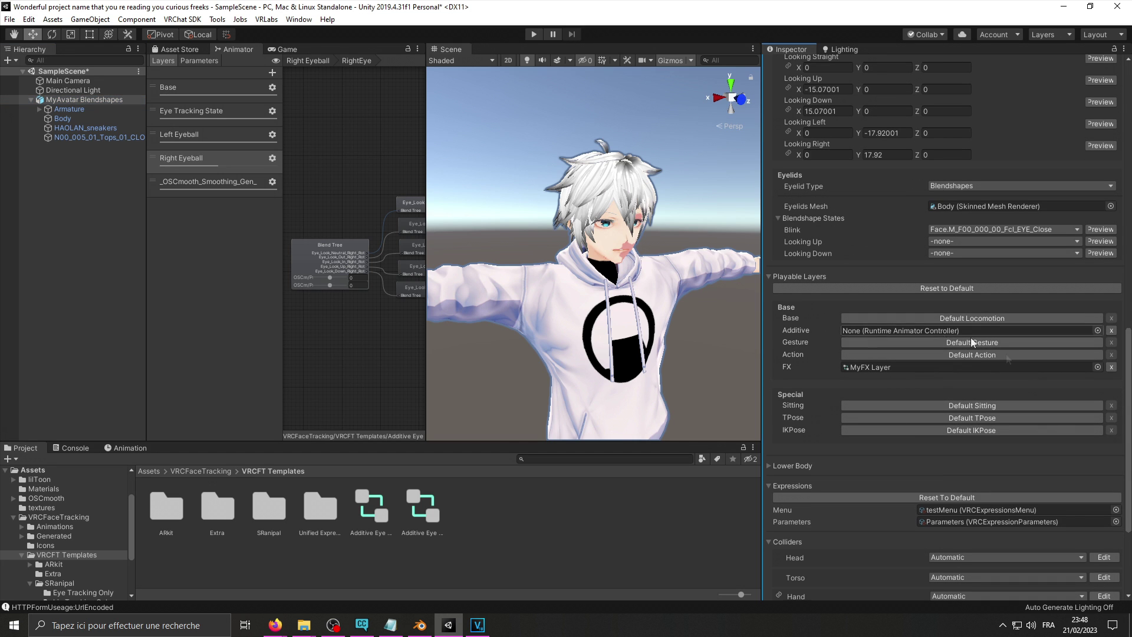
{"action": "left_click_drag", "start_coordinate": [888, 447], "coordinate": [891, 331]}
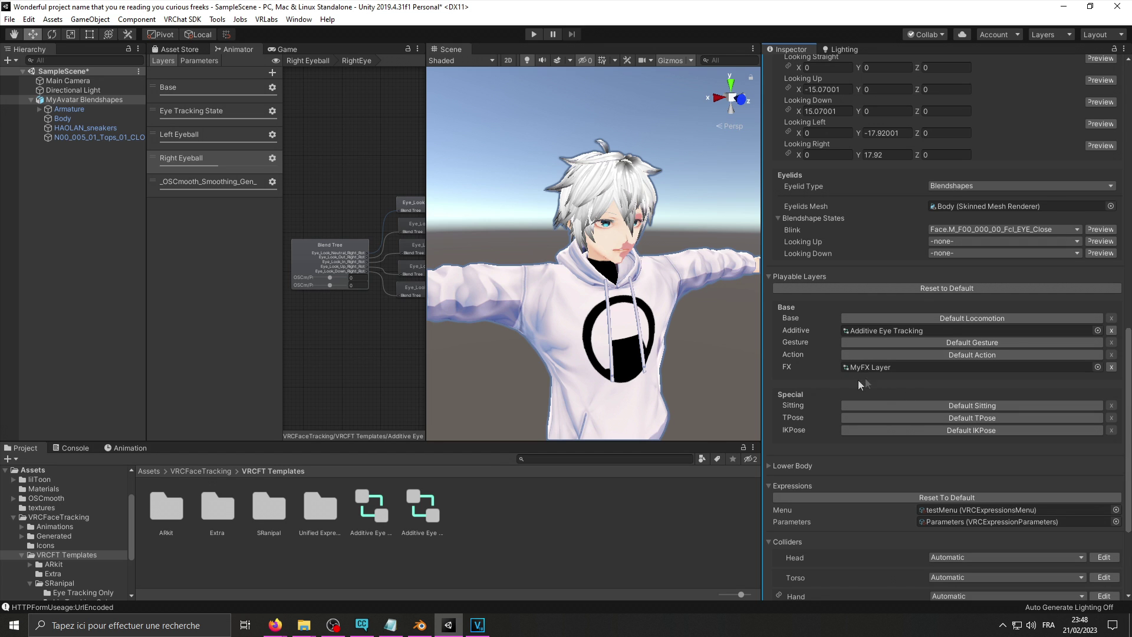
Step: Open the VRLabs Avatars 3.0 Manager and set MyAvatar Blendshapes as its avatar
{"action": "left_click", "coordinate": [273, 20]}
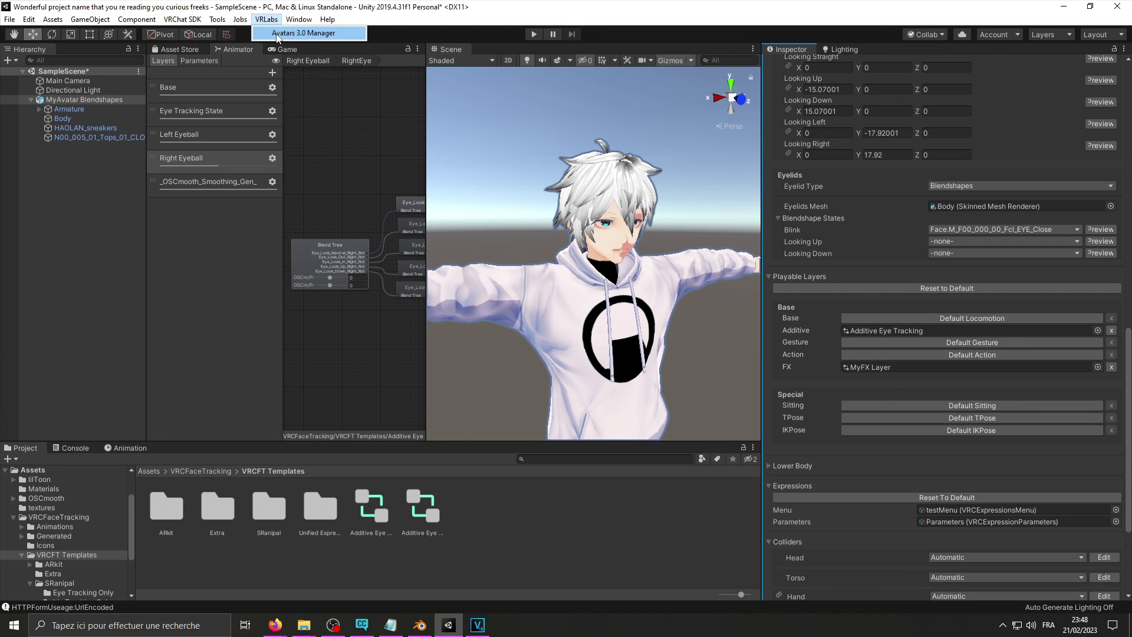
{"action": "left_click", "coordinate": [295, 34]}
{"action": "left_click_drag", "start_coordinate": [83, 99], "coordinate": [366, 183]}
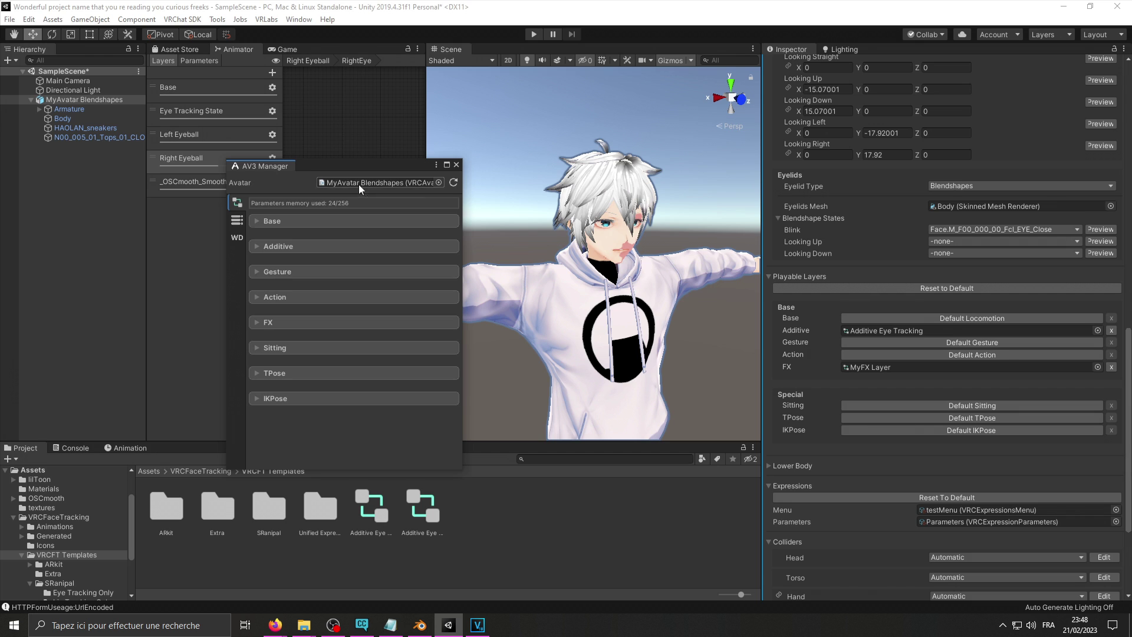
Step: Merge the FX Eye Tracking controller from the SRanipal Eye Tracking Only templates with the avatar's FX layer as a new controller
{"action": "left_click", "coordinate": [255, 323]}
{"action": "left_click", "coordinate": [338, 387]}
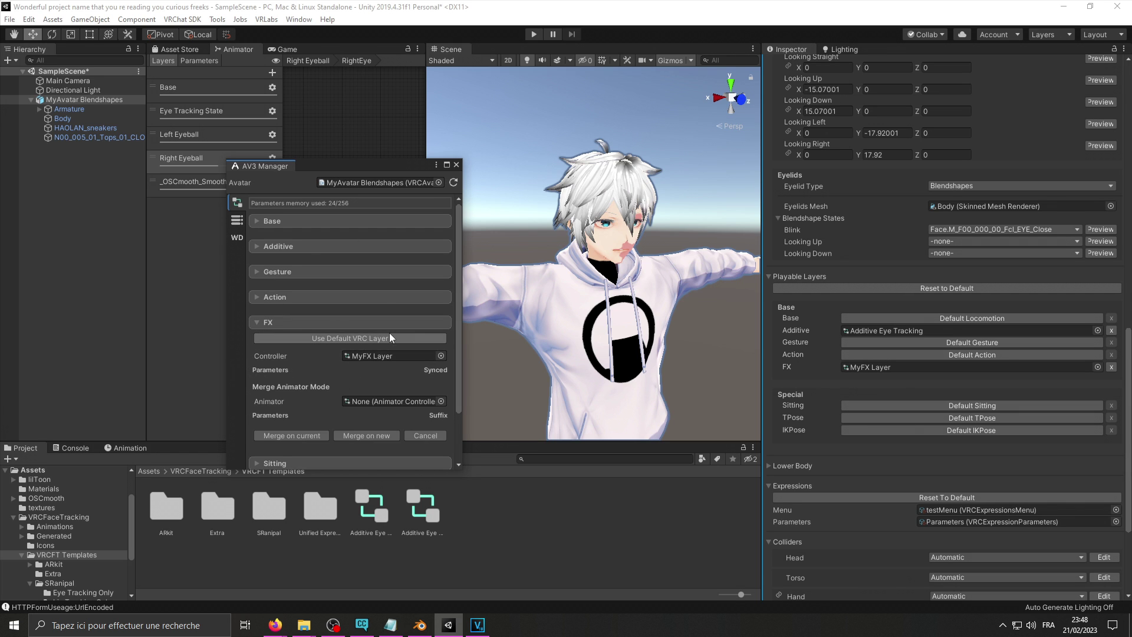
{"action": "scroll", "coordinate": [389, 333], "scroll_direction": "down", "scroll_amount": 2}
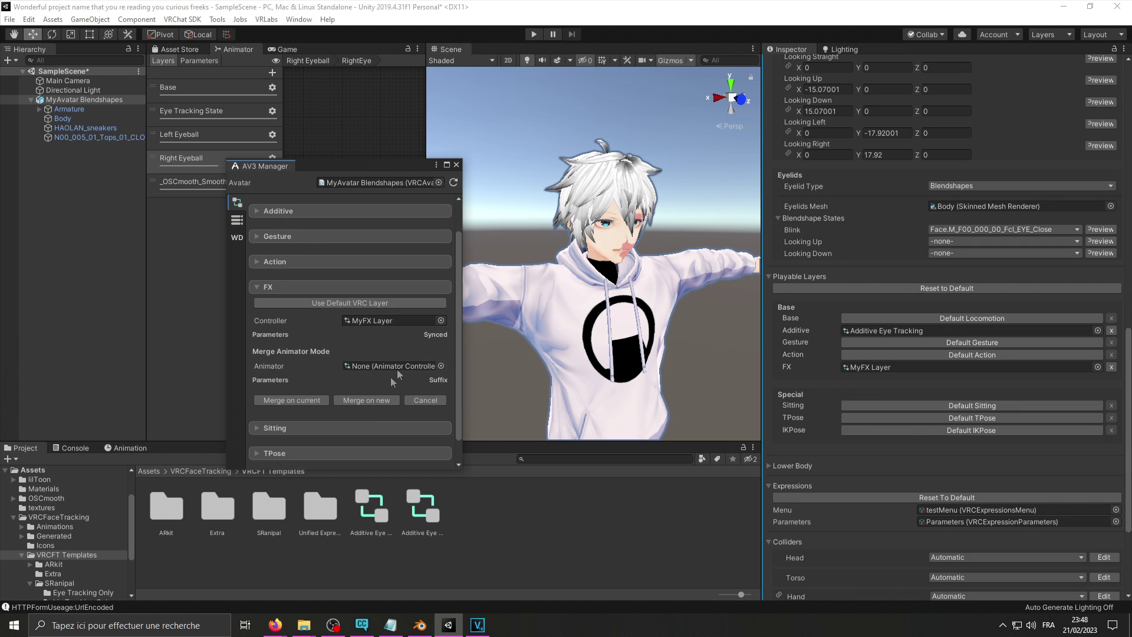
{"action": "double_click", "coordinate": [268, 509]}
{"action": "double_click", "coordinate": [166, 508]}
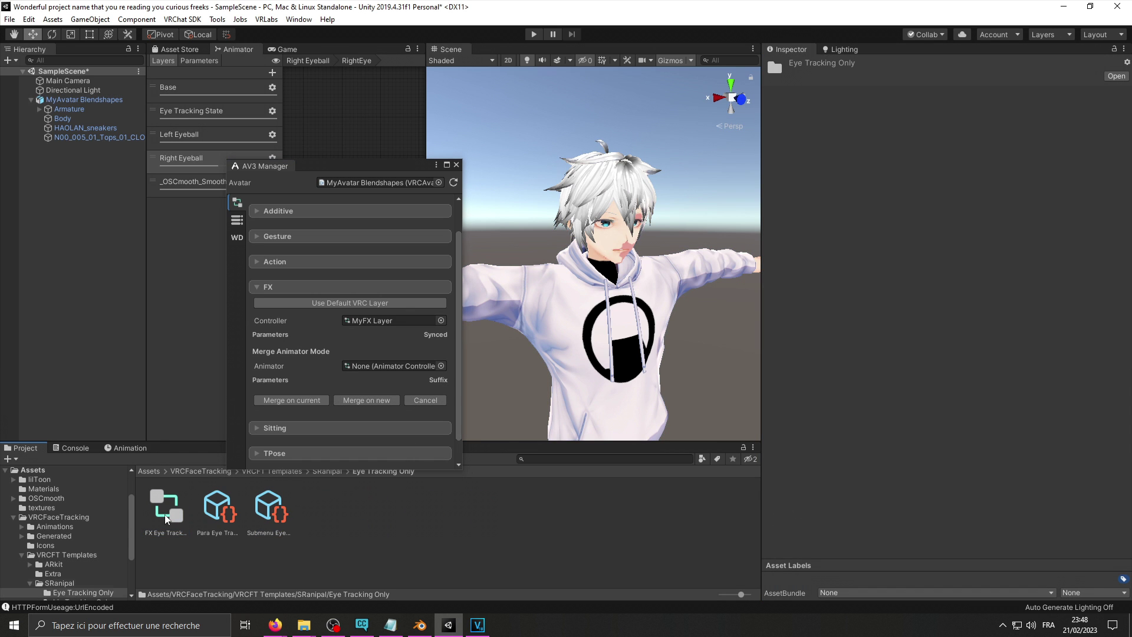
{"action": "left_click_drag", "start_coordinate": [179, 514], "coordinate": [401, 366]}
{"action": "scroll", "coordinate": [343, 411], "scroll_direction": "down", "scroll_amount": 4}
{"action": "scroll", "coordinate": [344, 411], "scroll_direction": "down", "scroll_amount": 12}
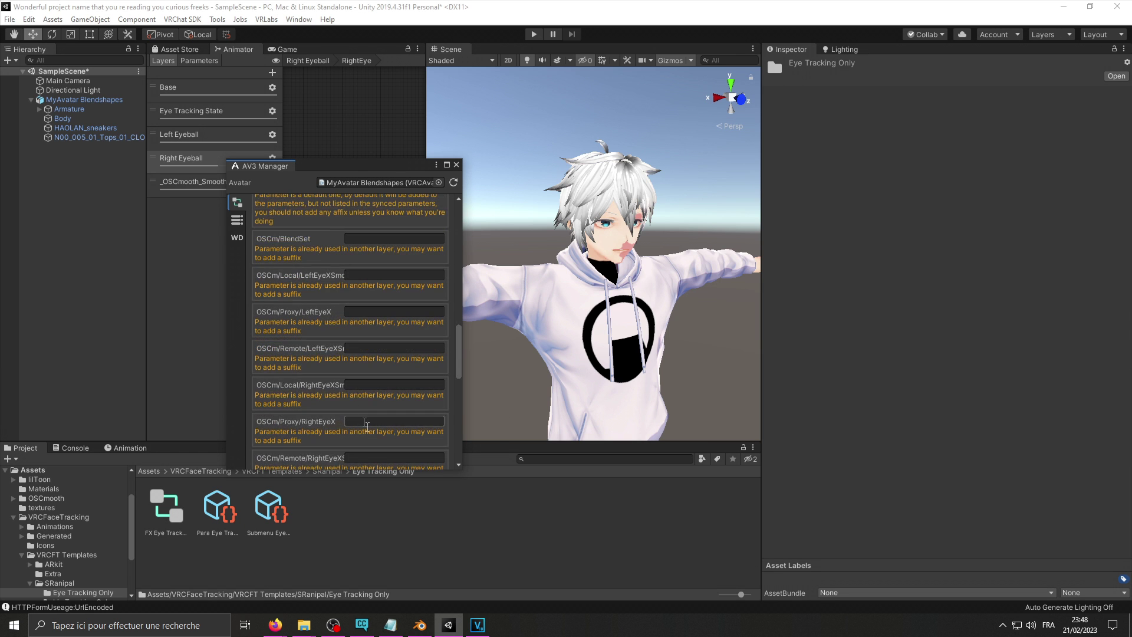
{"action": "left_click", "coordinate": [366, 378]}
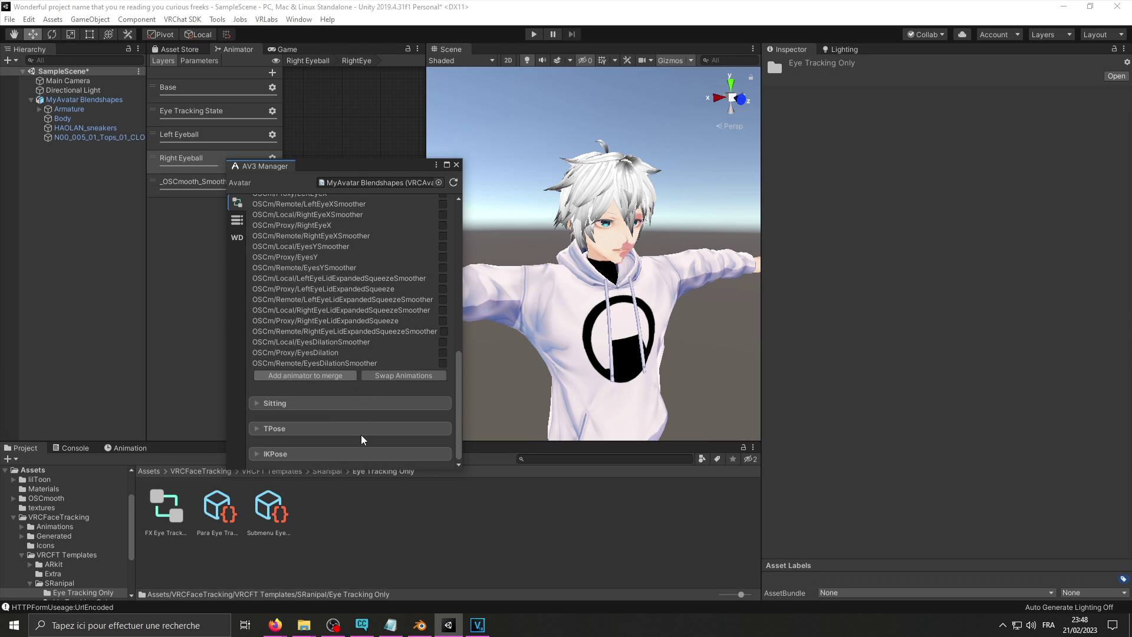
{"action": "scroll", "coordinate": [397, 350], "scroll_direction": "up", "scroll_amount": 5}
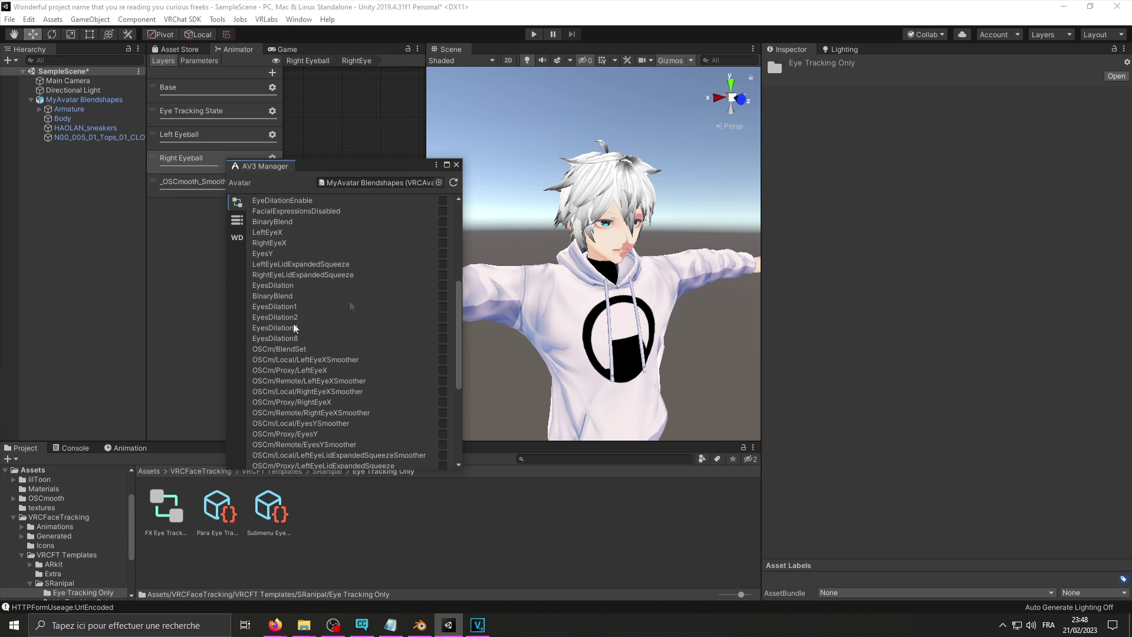
Step: Open the MyFX Layer 1 controller assigned to the avatar descriptor's FX playable layer for editing
{"action": "left_click", "coordinate": [83, 99]}
{"action": "scroll", "coordinate": [867, 351], "scroll_direction": "down", "scroll_amount": 10}
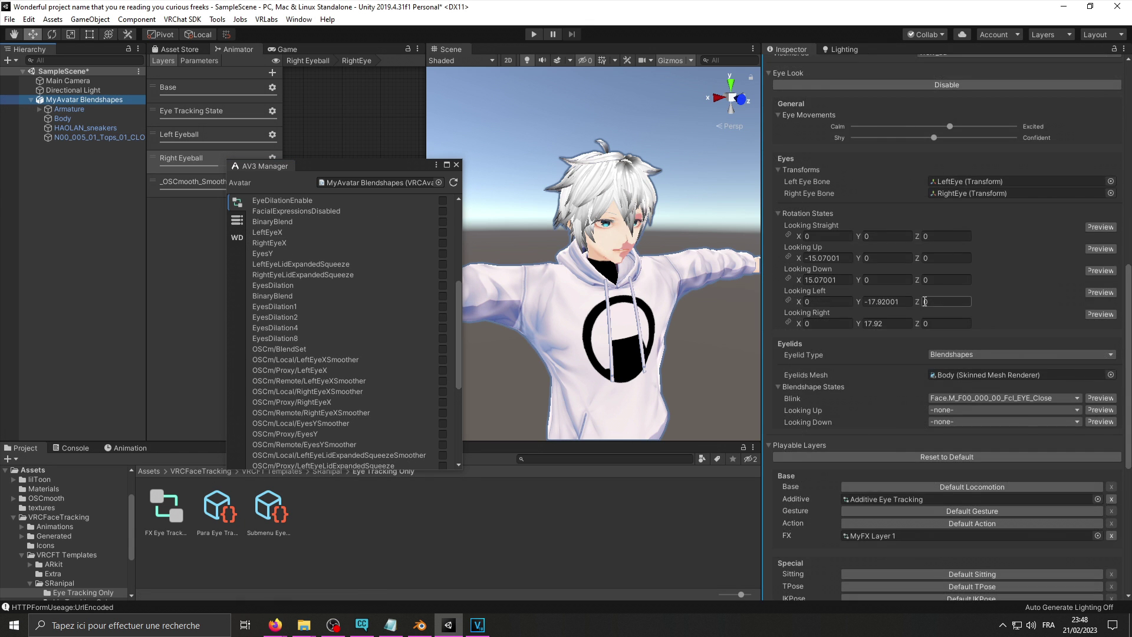
{"action": "left_click", "coordinate": [866, 311]}
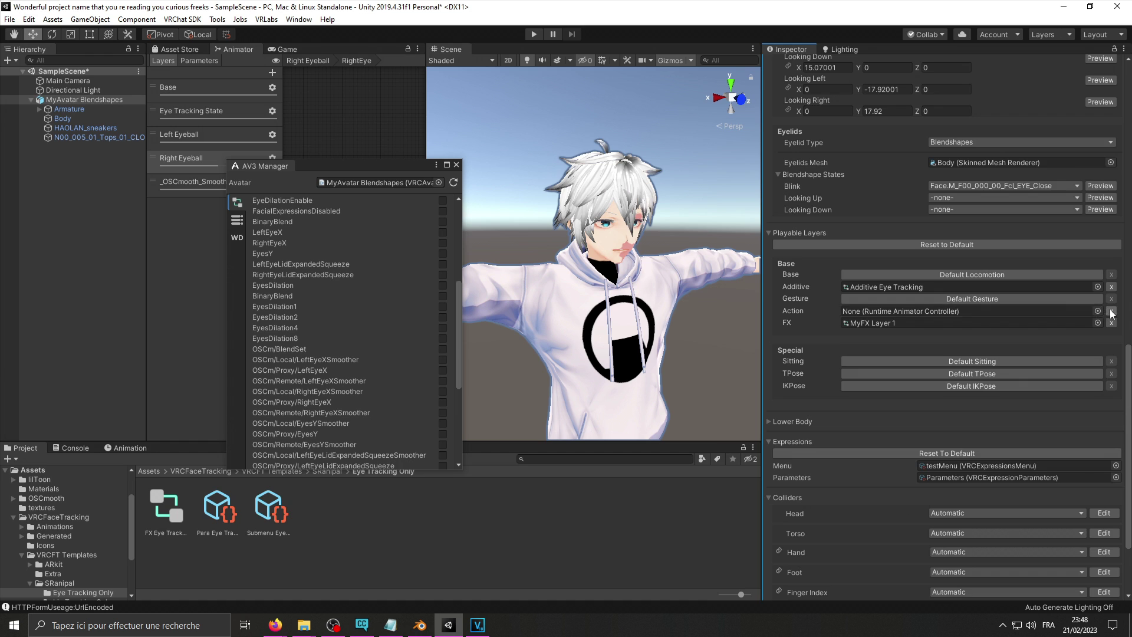
{"action": "double_click", "coordinate": [888, 324]}
{"action": "left_click_drag", "start_coordinate": [352, 166], "coordinate": [587, 167]}
Step: Delete the layer directly below Base Layer, plus the EyesDilation and EyesDilation Binary layers, from the FX controller
{"action": "left_click", "coordinate": [217, 109]}
{"action": "key", "text": "Delete"}
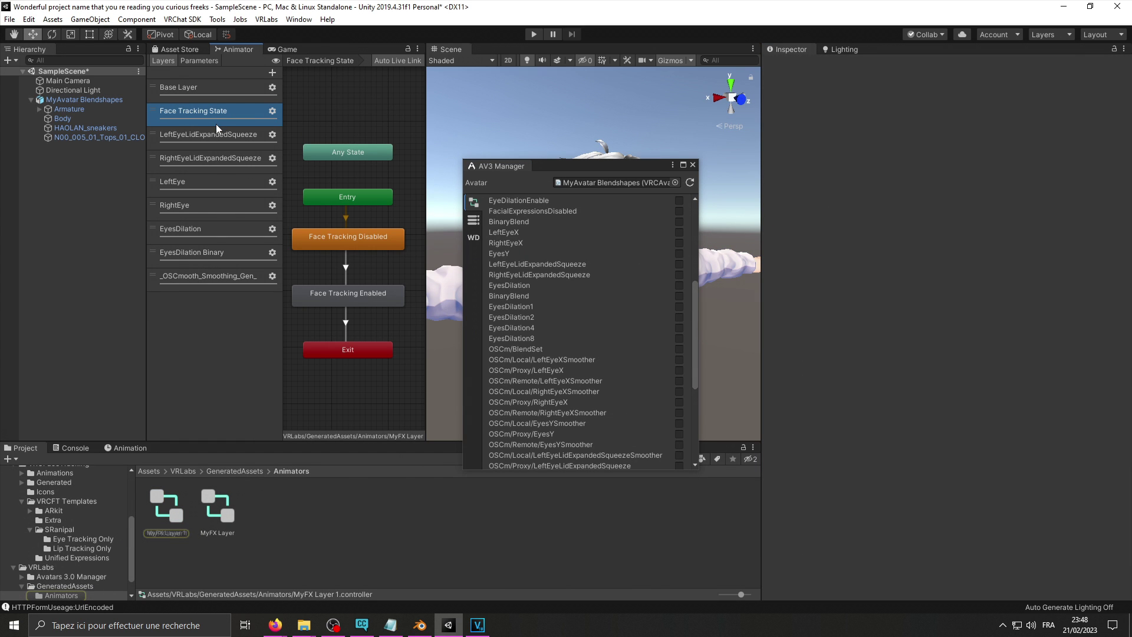
{"action": "left_click", "coordinate": [199, 233]}
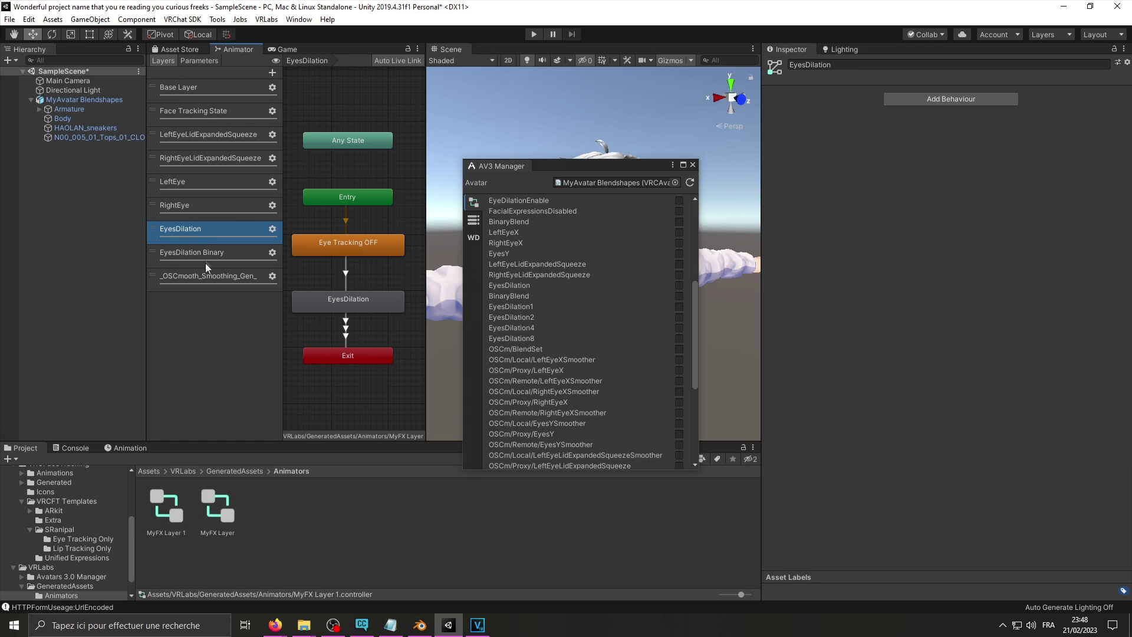
{"action": "key", "text": "Delete"}
{"action": "key", "text": "Delete"}
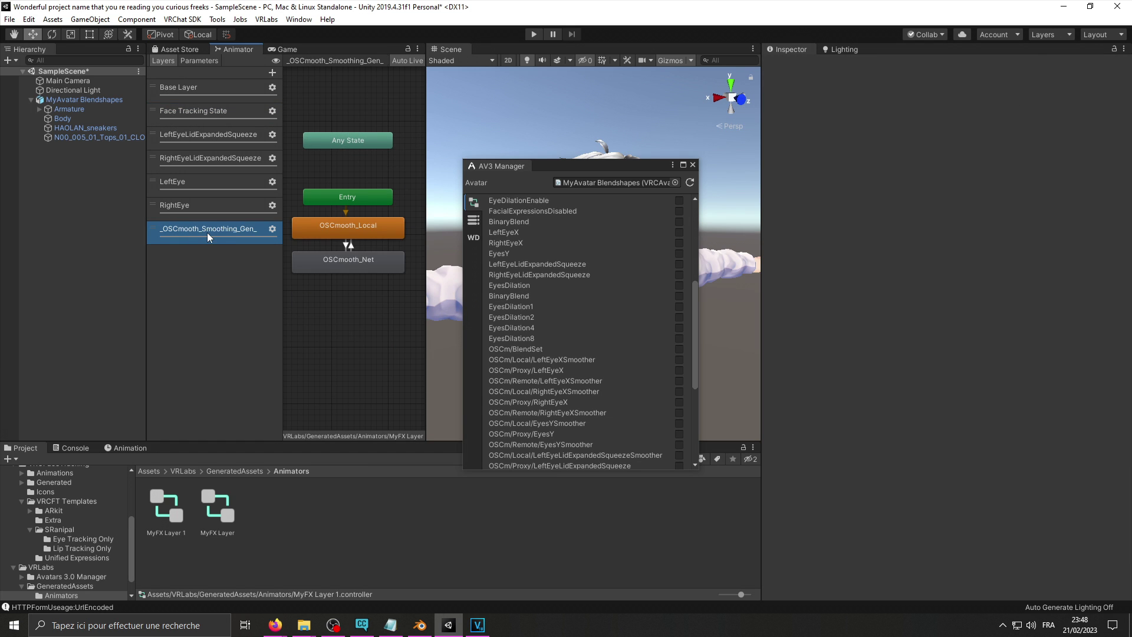
Step: Check the LeftEye layer's blend tree in the preview by moving its blend point, and return both parameters to 0
{"action": "left_click", "coordinate": [204, 208]}
{"action": "left_click", "coordinate": [235, 191]}
{"action": "double_click", "coordinate": [352, 298]}
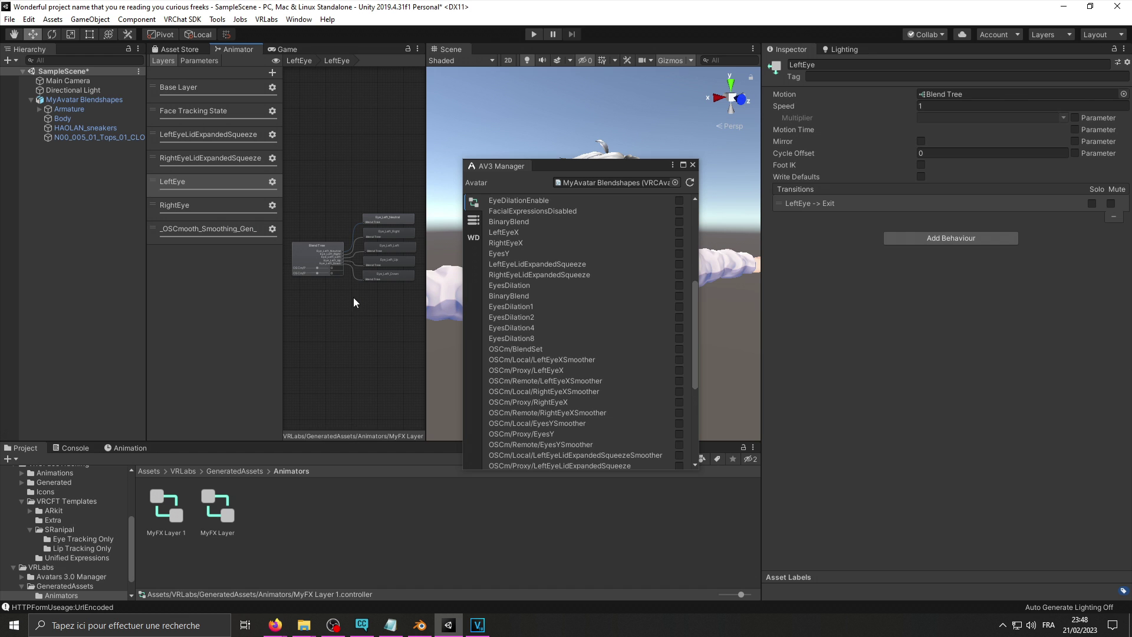
{"action": "left_click", "coordinate": [324, 255]}
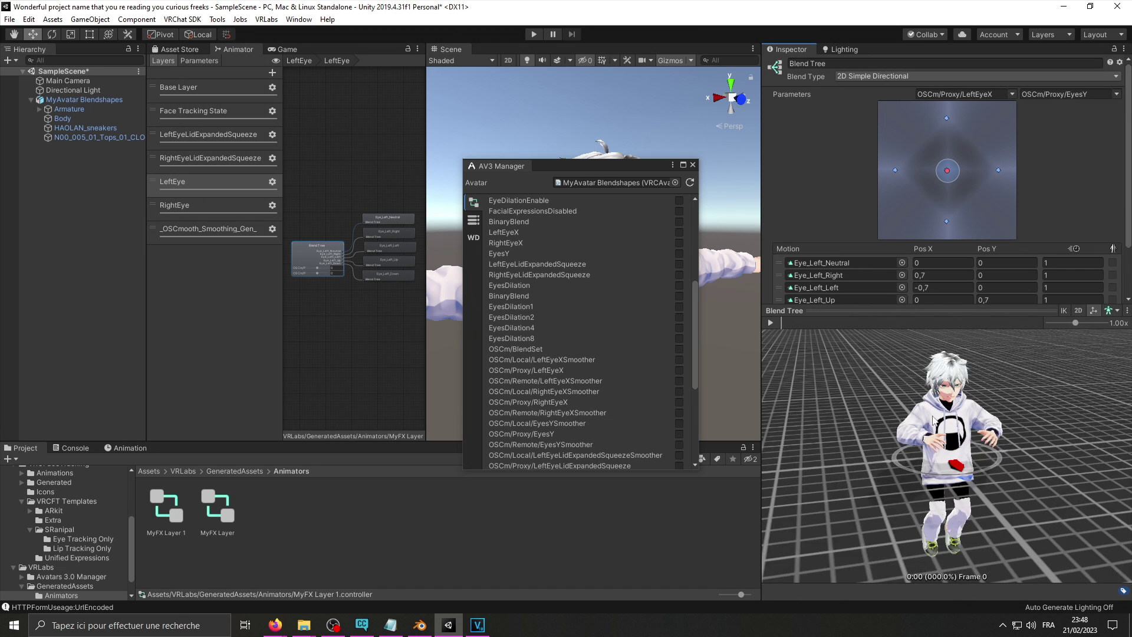
{"action": "left_click_drag", "start_coordinate": [939, 189], "coordinate": [911, 149]}
{"action": "left_click", "coordinate": [334, 268]}
{"action": "type", "text": "0"}
{"action": "key", "text": "Return"}
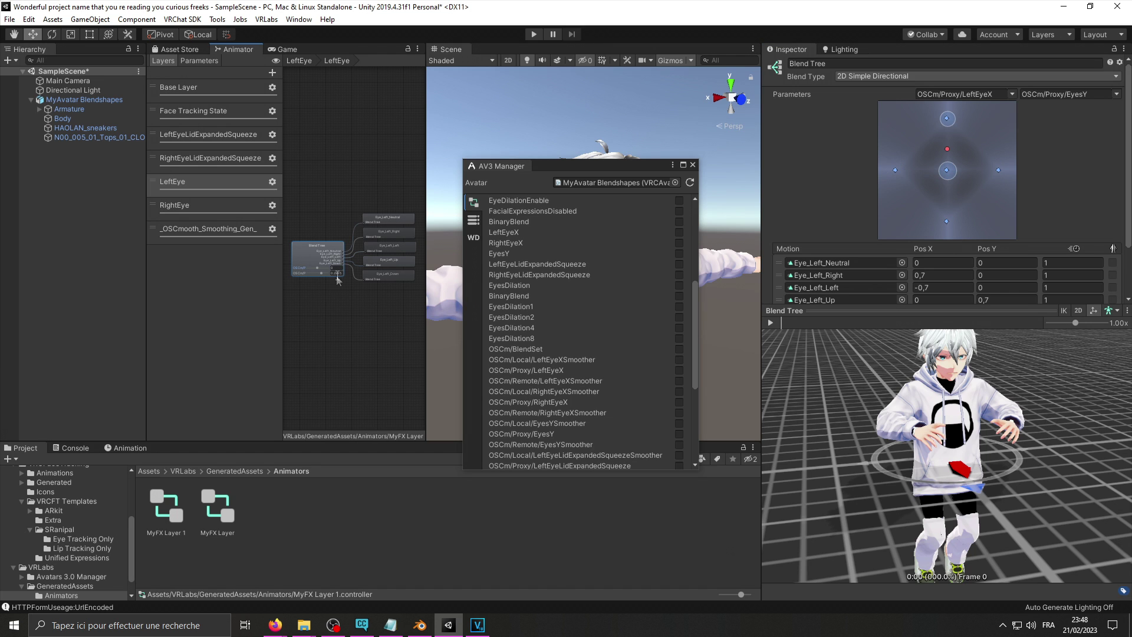
{"action": "type", "text": "0"}
{"action": "key", "text": "Return"}
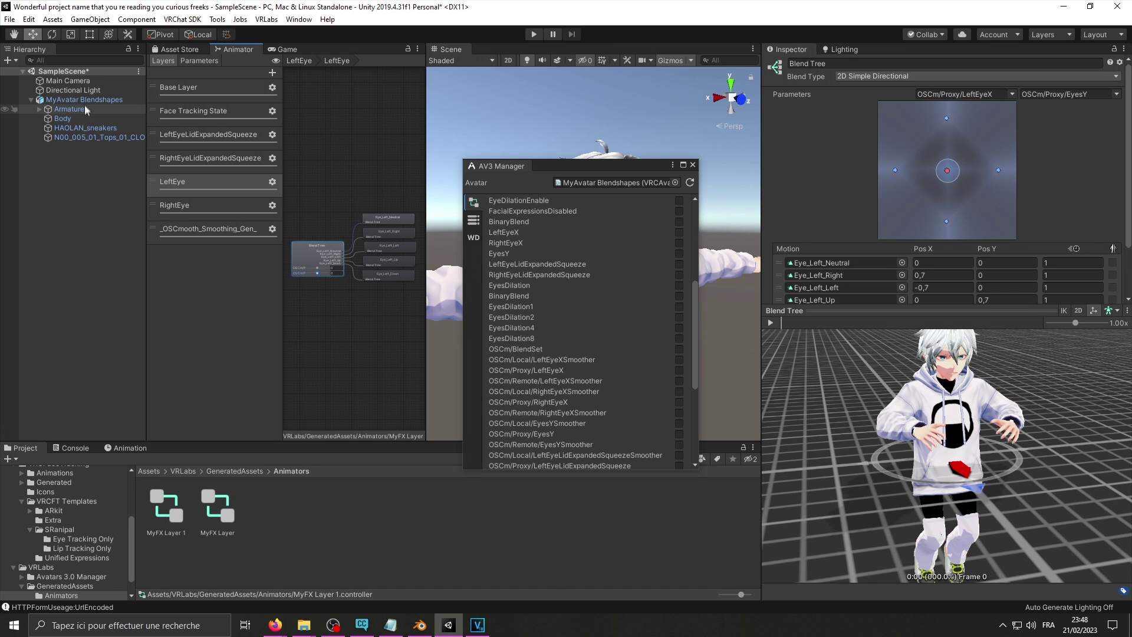
Step: Copy the Para Eye Tracking 47bit parameters from the SRanipal Eye Tracking Only templates into the avatar's expression parameters and close the AV3 Manager
{"action": "left_click", "coordinate": [84, 101]}
{"action": "left_click", "coordinate": [472, 223]}
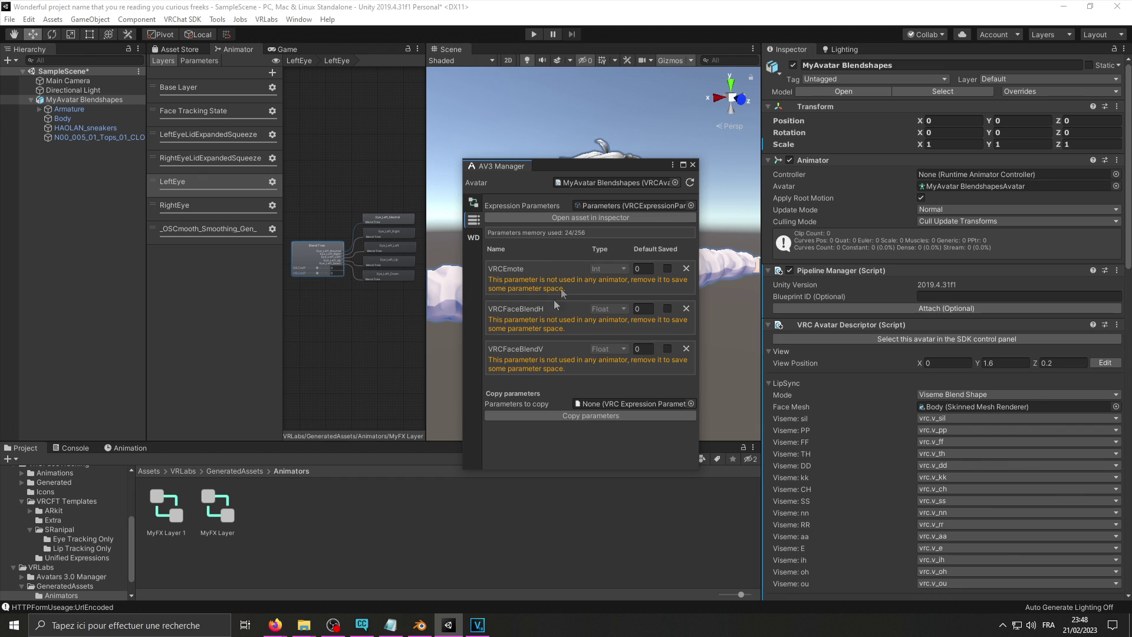
{"action": "left_click", "coordinate": [244, 472]}
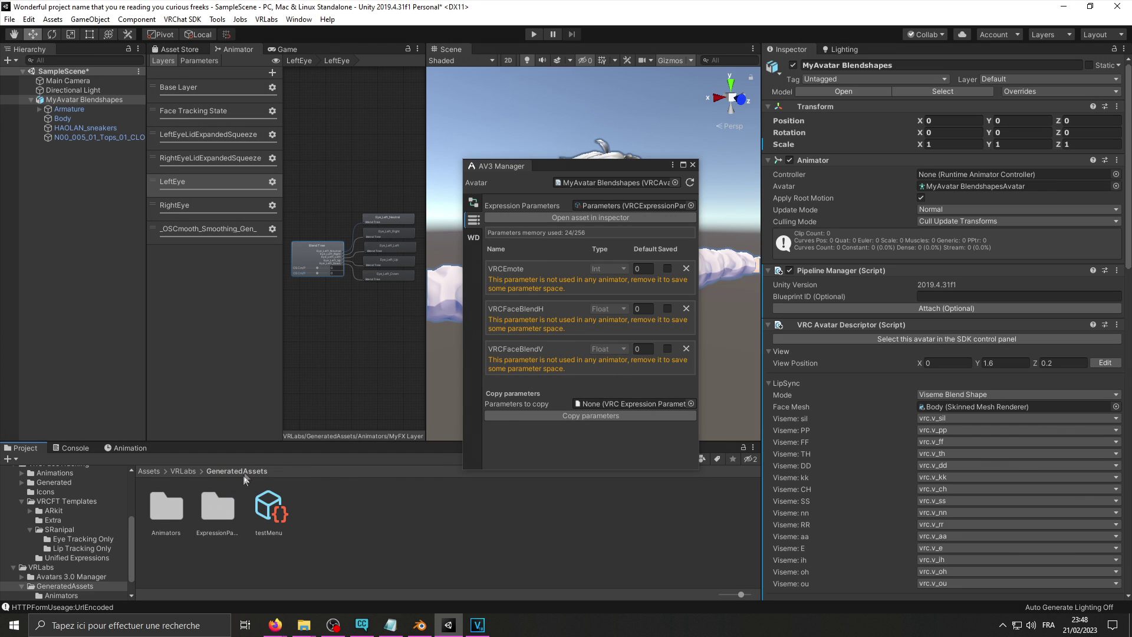
{"action": "scroll", "coordinate": [80, 522], "scroll_direction": "up", "scroll_amount": 5}
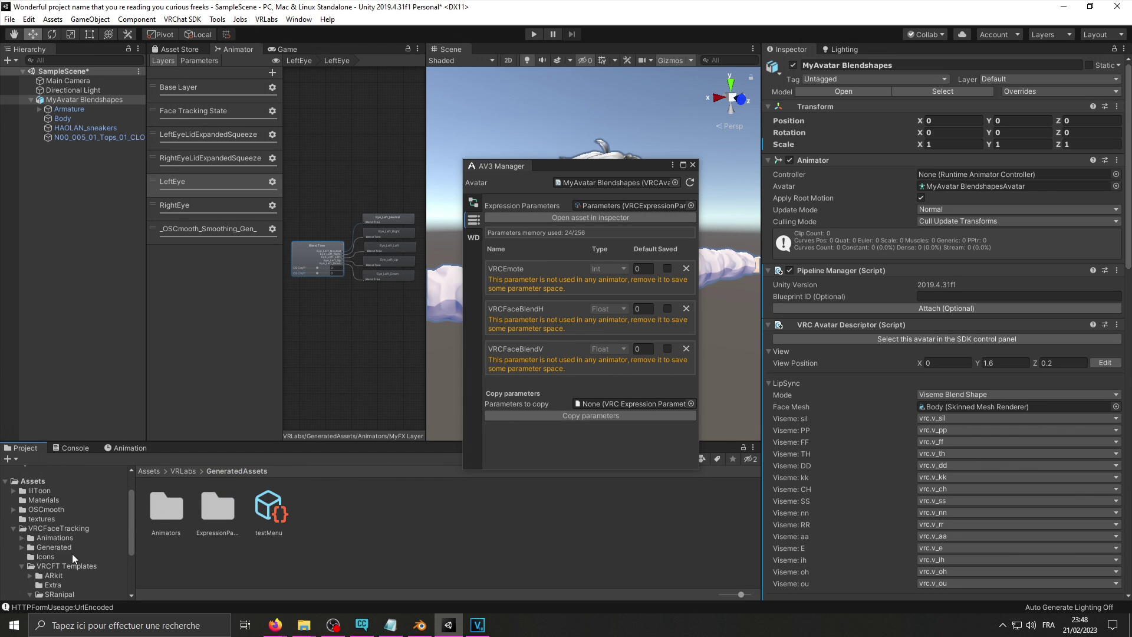
{"action": "left_click", "coordinate": [64, 566]}
{"action": "double_click", "coordinate": [270, 508]}
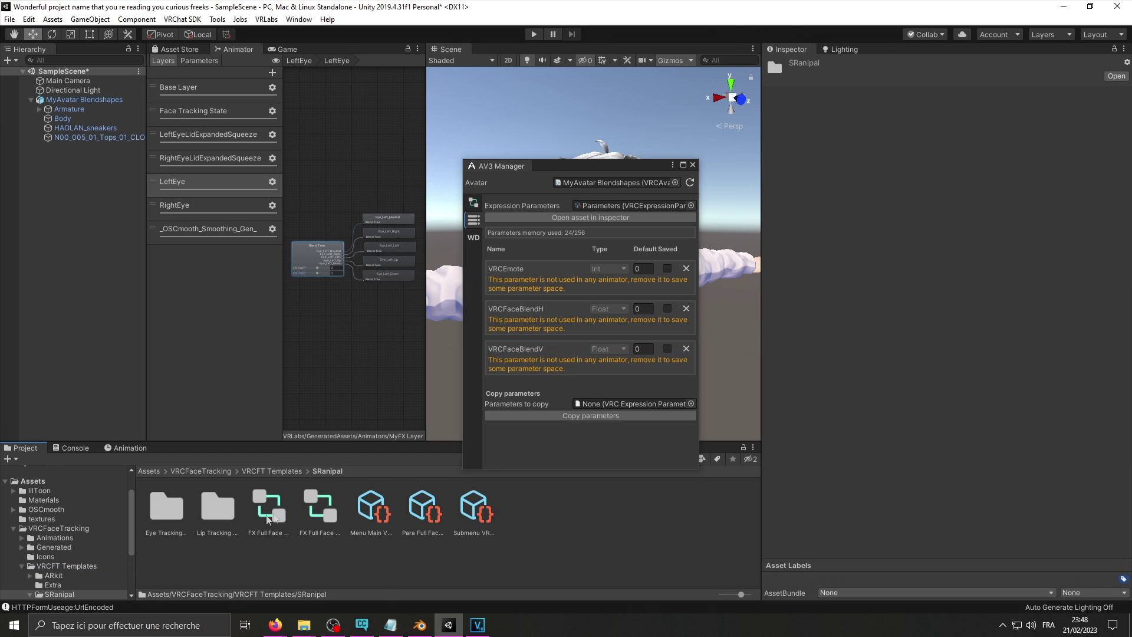
{"action": "left_click", "coordinate": [170, 517]}
{"action": "double_click", "coordinate": [170, 517]}
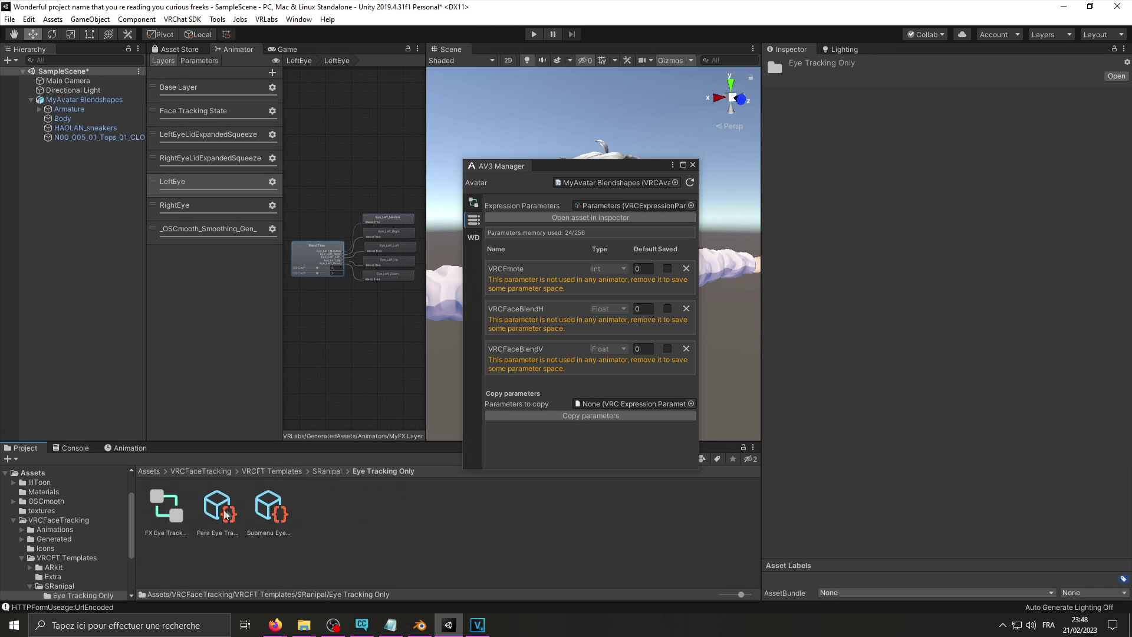
{"action": "left_click_drag", "start_coordinate": [225, 515], "coordinate": [646, 408]}
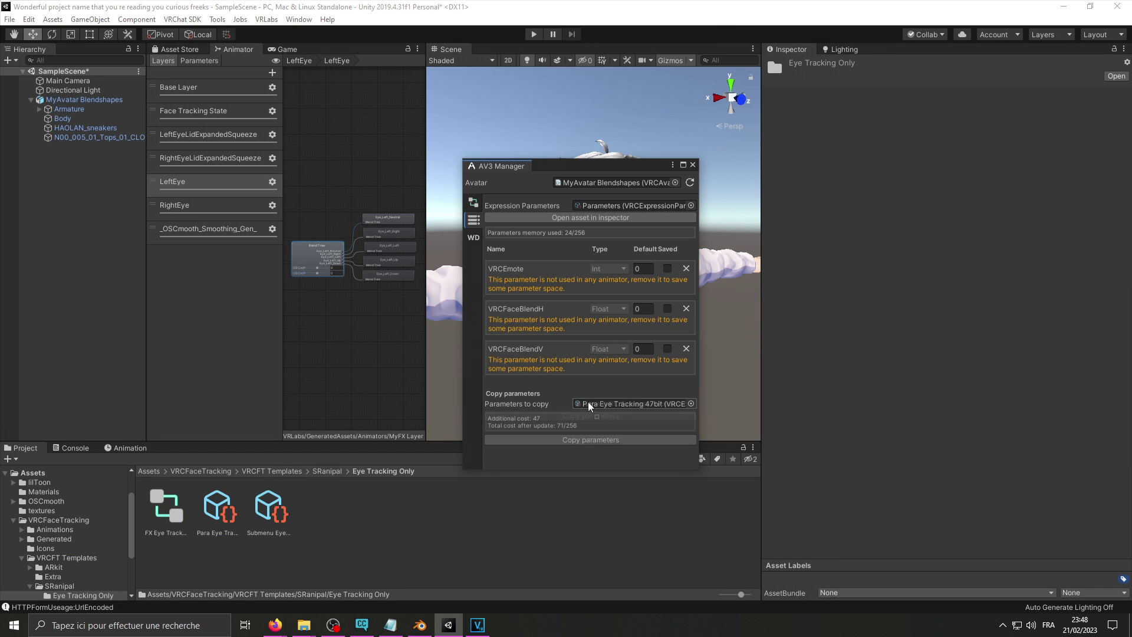
{"action": "left_click", "coordinate": [597, 440]}
{"action": "scroll", "coordinate": [641, 348], "scroll_direction": "down", "scroll_amount": 3}
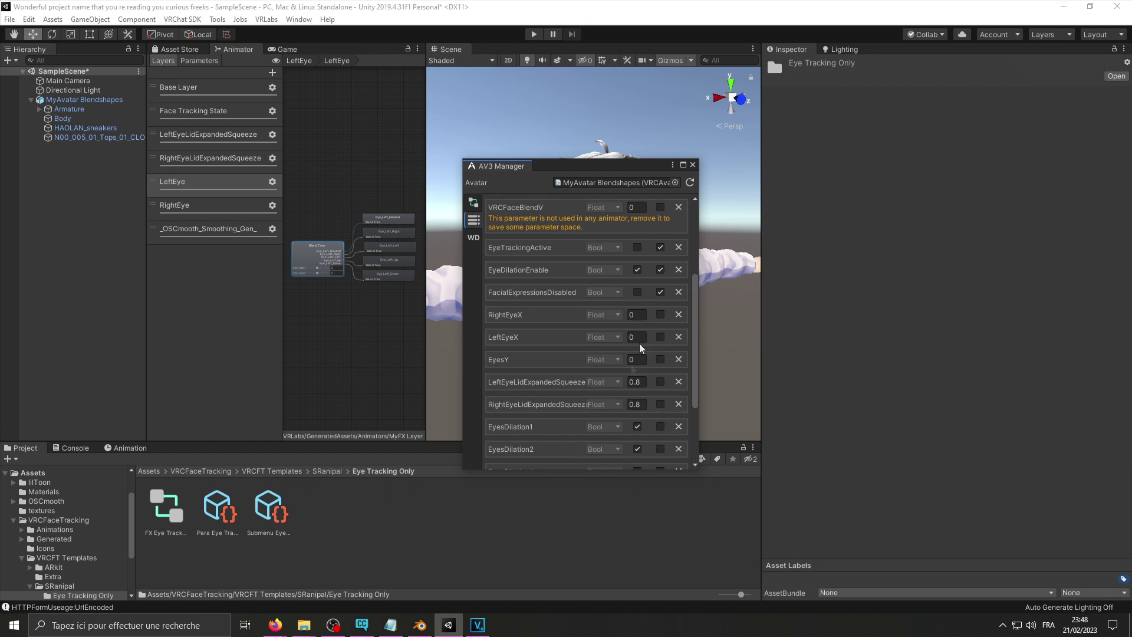
{"action": "left_click", "coordinate": [693, 165]}
Step: Open the avatar's testMenu expressions menu and name its control EyeTrackingEnable
{"action": "left_click", "coordinate": [85, 99]}
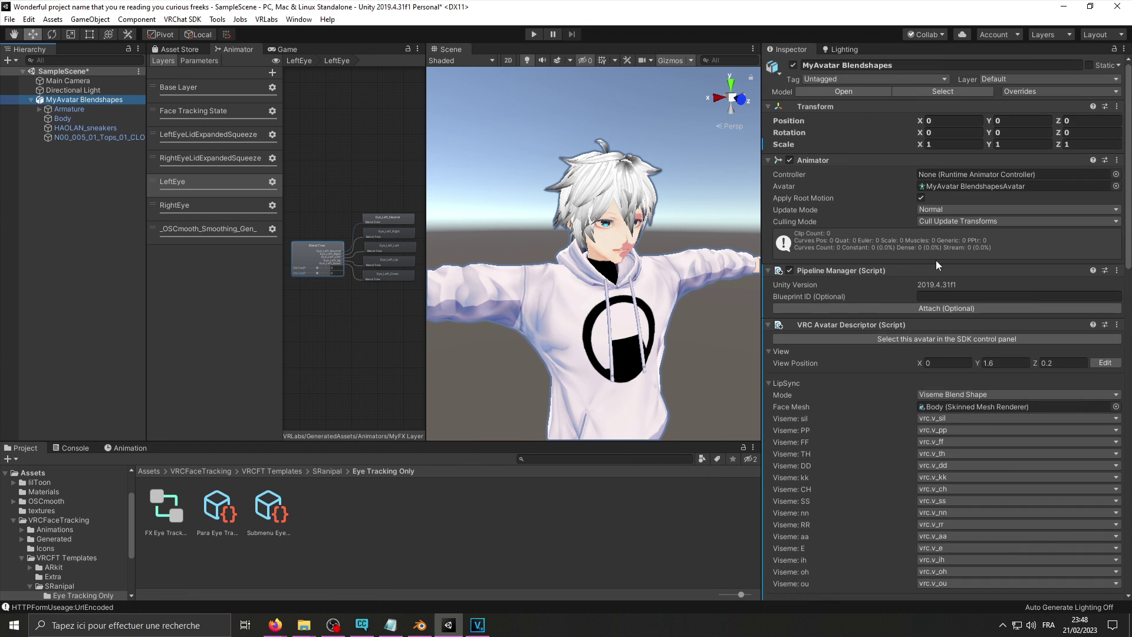
{"action": "scroll", "coordinate": [935, 260], "scroll_direction": "down", "scroll_amount": 10}
{"action": "scroll", "coordinate": [943, 387], "scroll_direction": "down", "scroll_amount": 10}
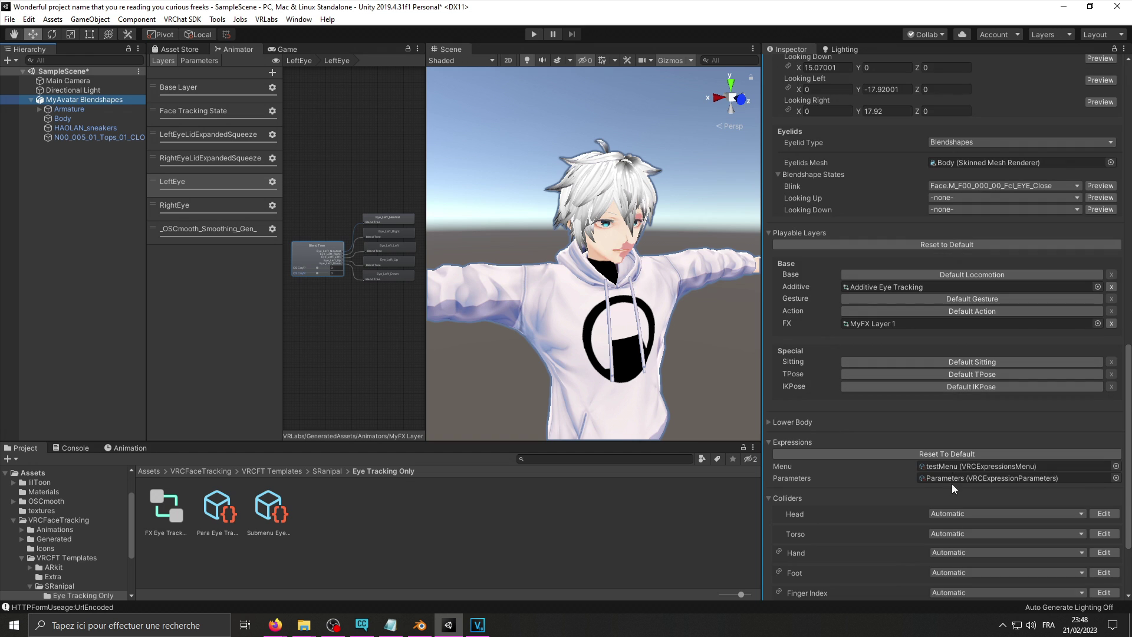
{"action": "double_click", "coordinate": [952, 465]}
{"action": "left_click", "coordinate": [879, 122]}
{"action": "left_click", "coordinate": [981, 151]}
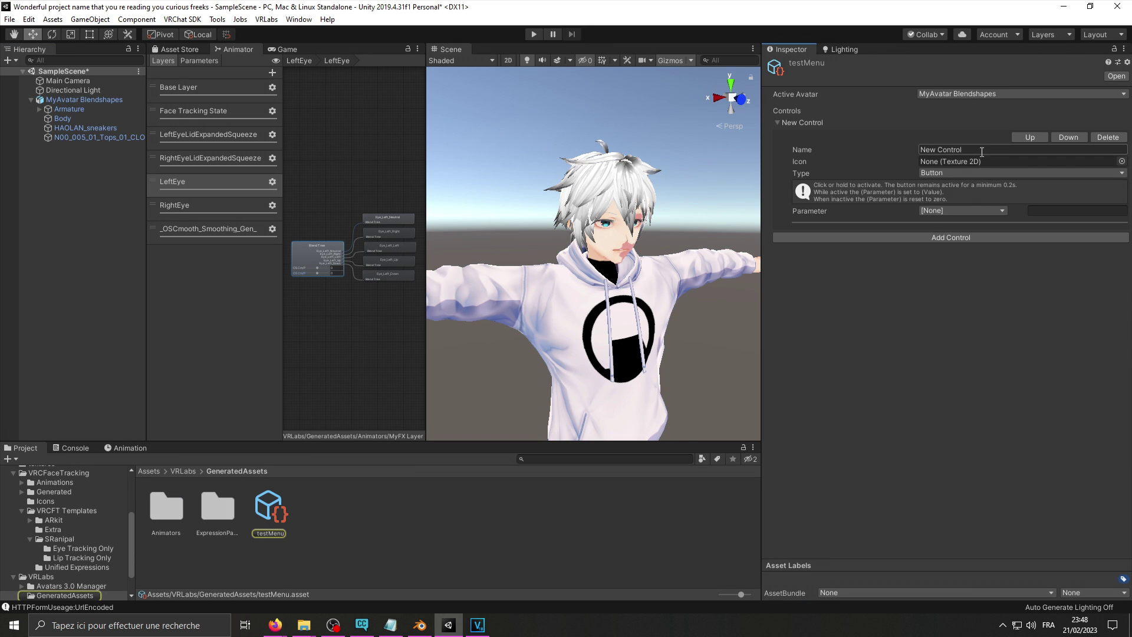
{"action": "type", "text": "EyeTrackingEnable"}
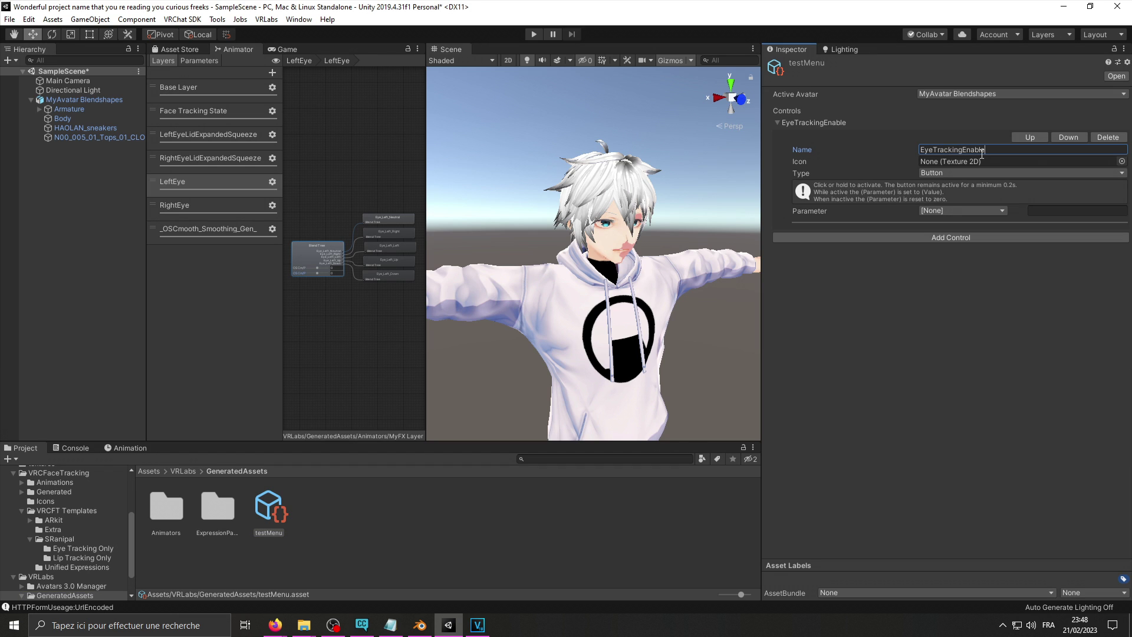
Step: Set the EyeTrackingEnable control's type to Toggle and its parameter to EyeTrackingActive
{"action": "left_click", "coordinate": [989, 211]}
{"action": "left_click", "coordinate": [967, 176]}
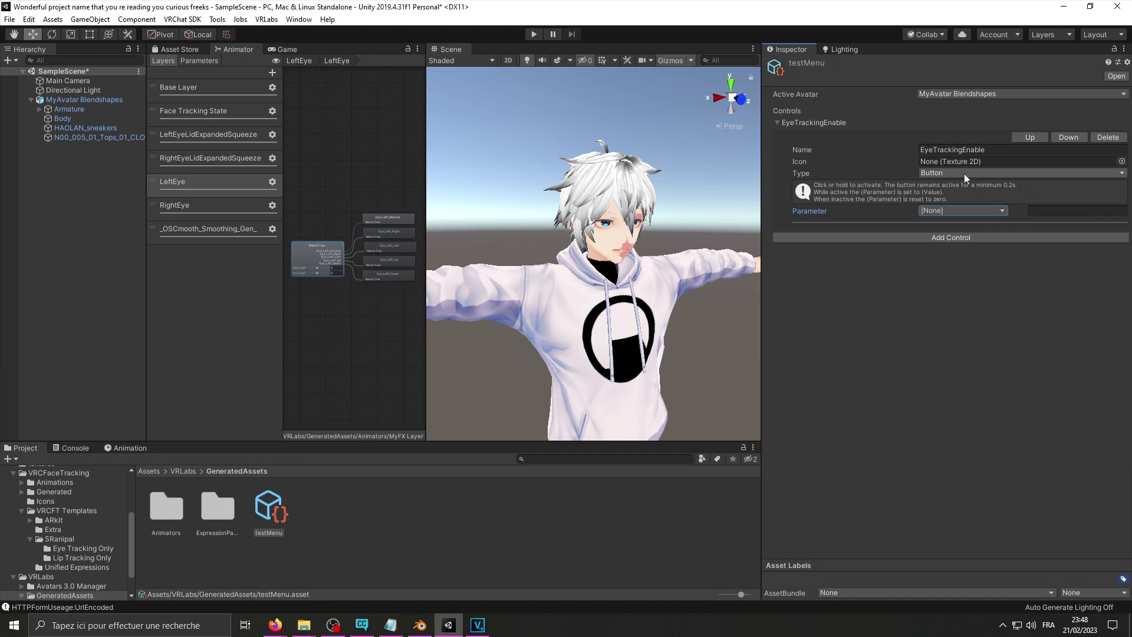
{"action": "left_click", "coordinate": [964, 174]}
{"action": "left_click", "coordinate": [957, 200]}
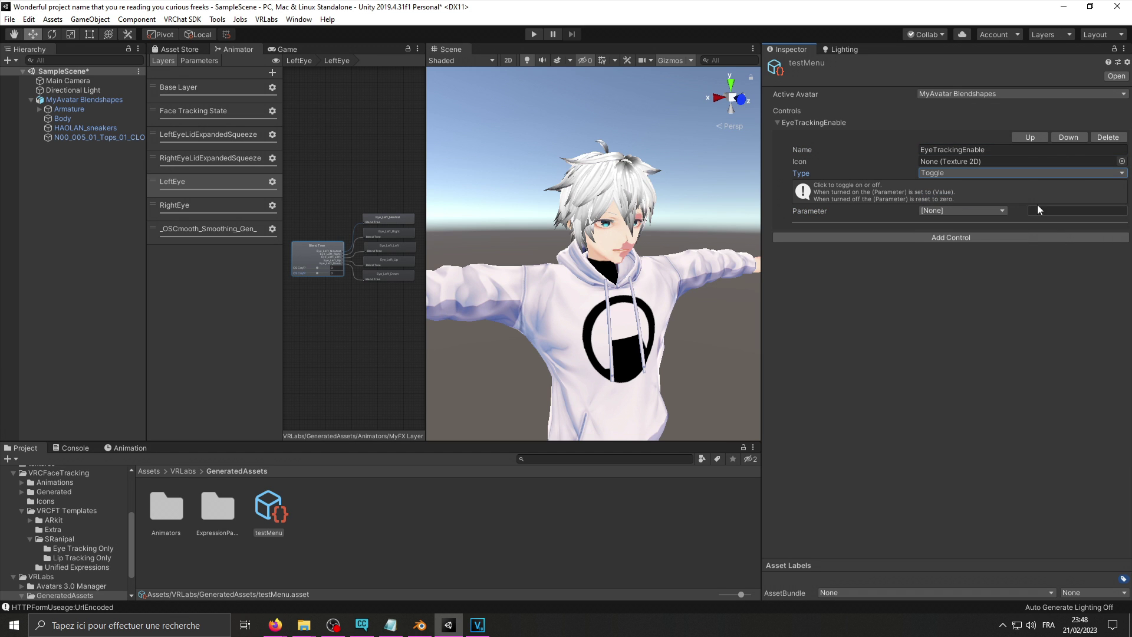
{"action": "left_click", "coordinate": [983, 211]}
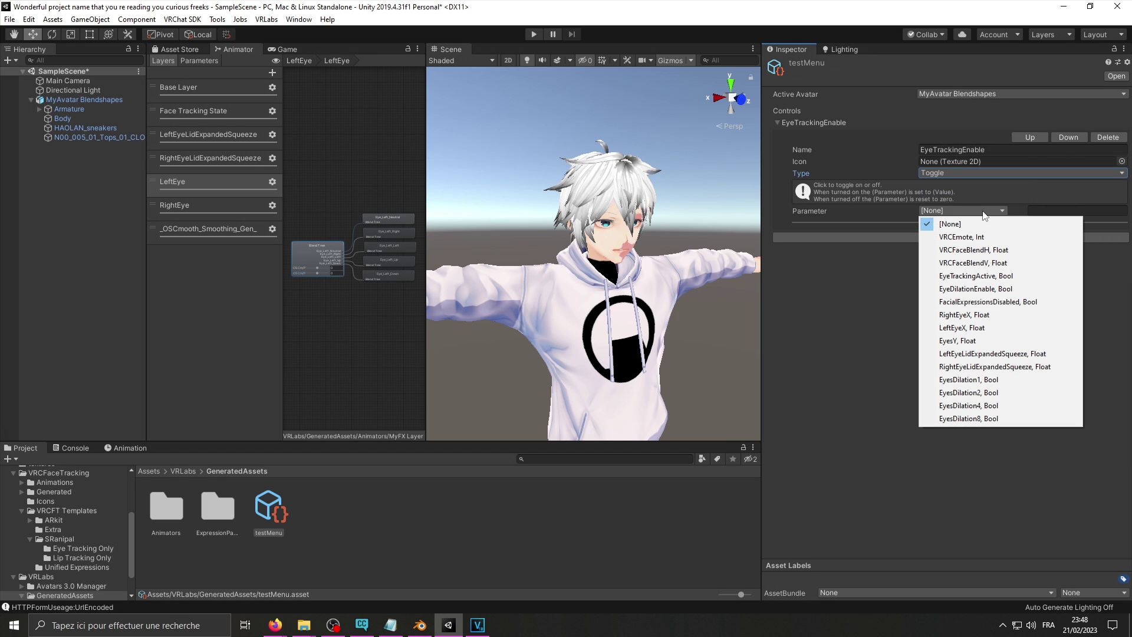
{"action": "left_click", "coordinate": [993, 277]}
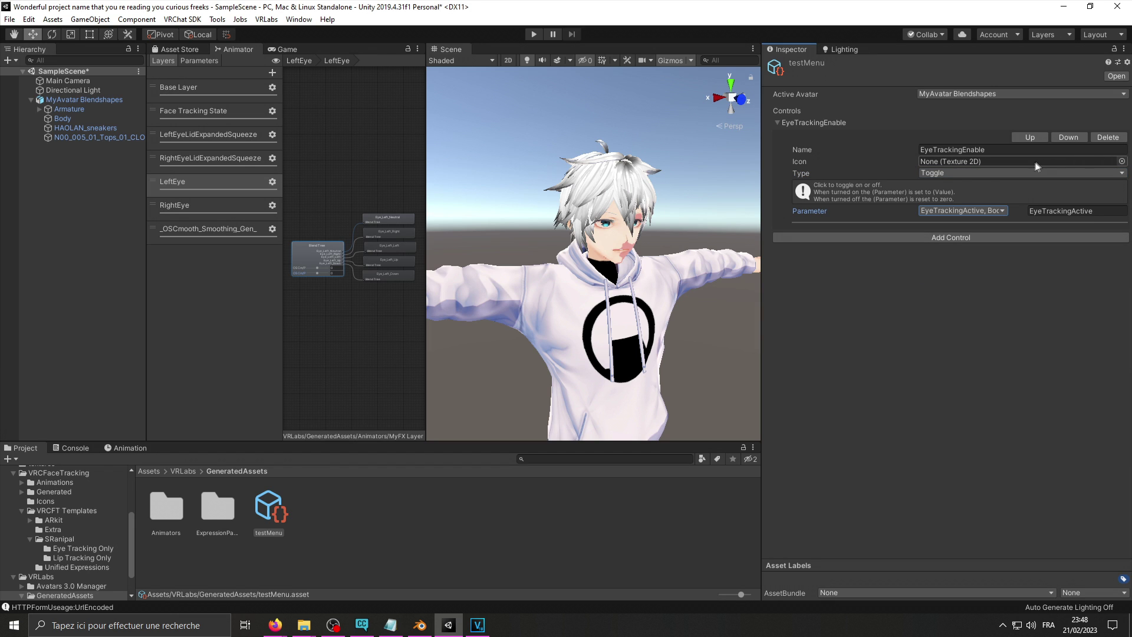